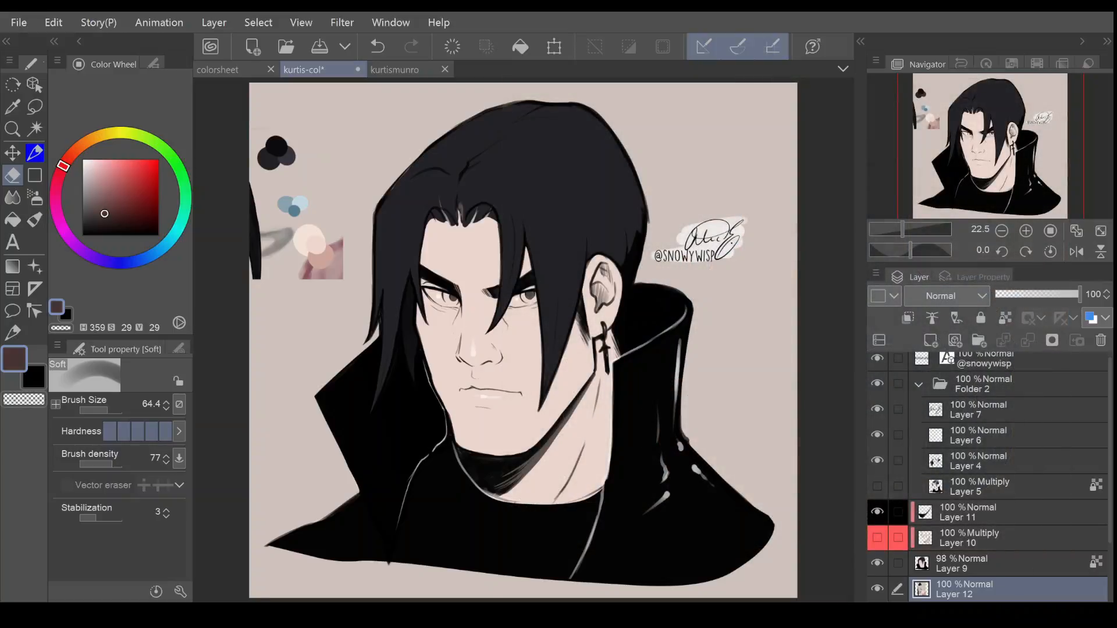
Compare the portrait's shading by toggling the visibility of Layers 5, 9, 10 and 12
click(877, 486)
click(877, 589)
click(877, 563)
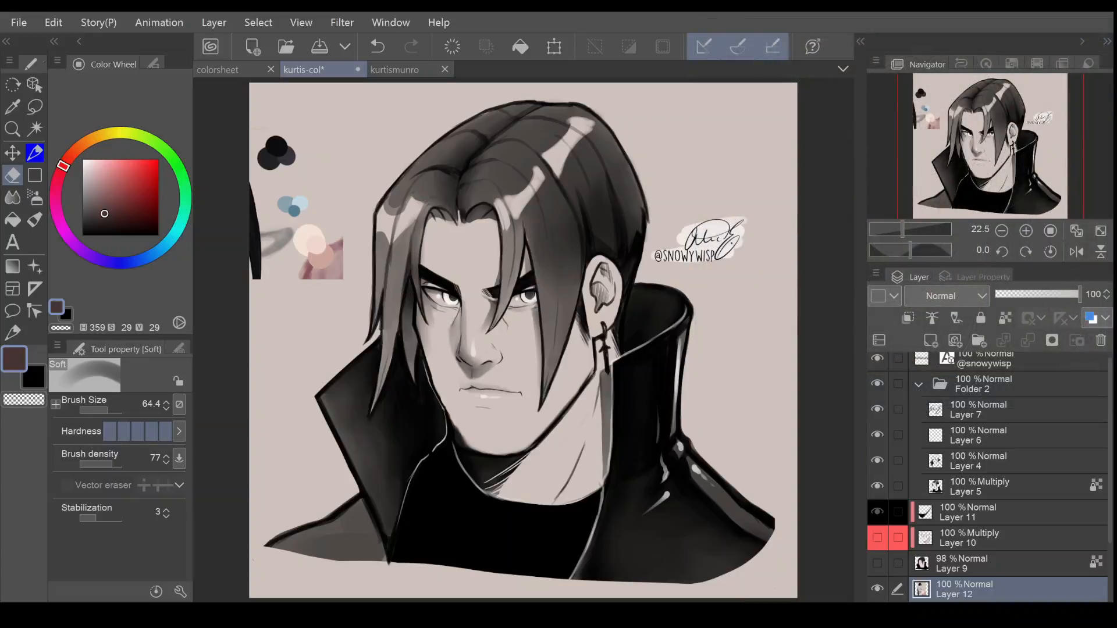
click(876, 484)
click(876, 562)
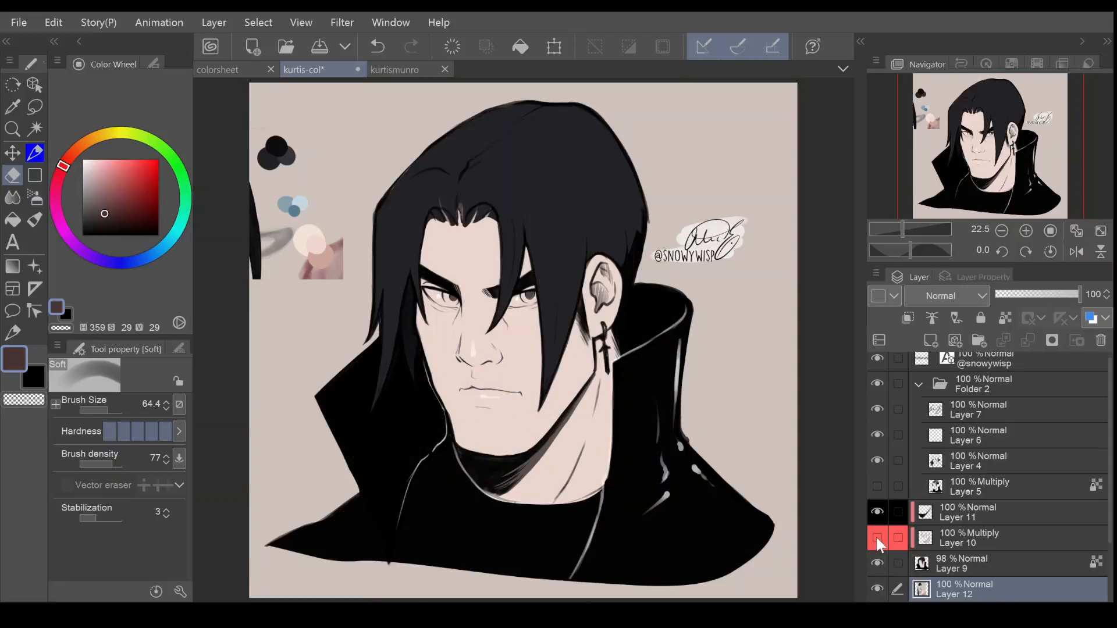
click(877, 536)
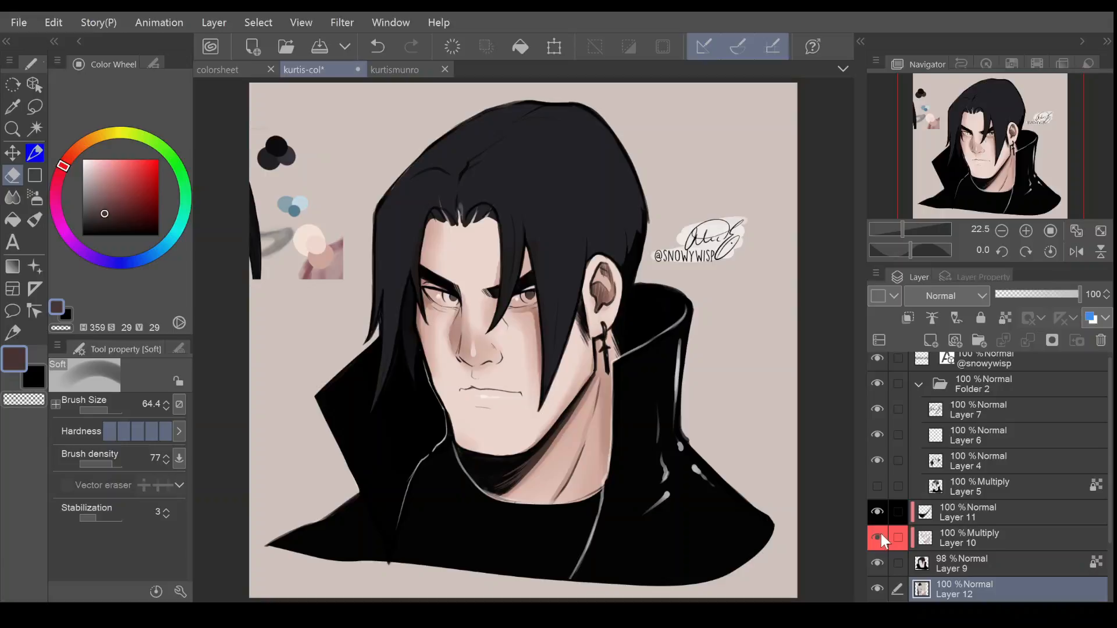
click(877, 538)
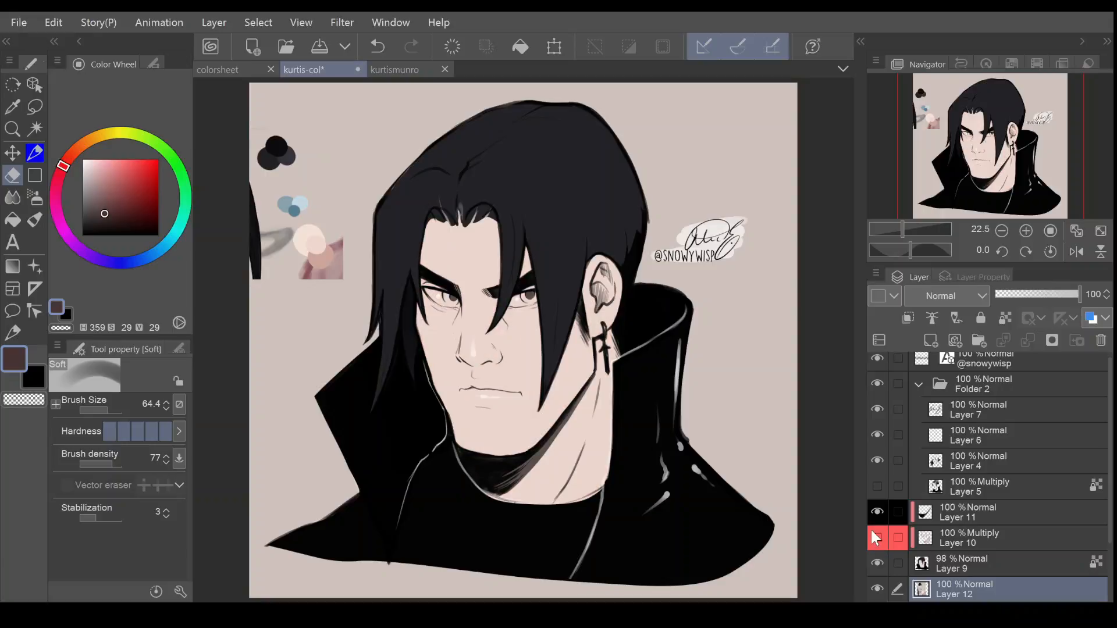
Sample the darker skin swatch and add a red-tagged, clipped Multiply layer above Layer 9 for painting with the line brush
click(961, 570)
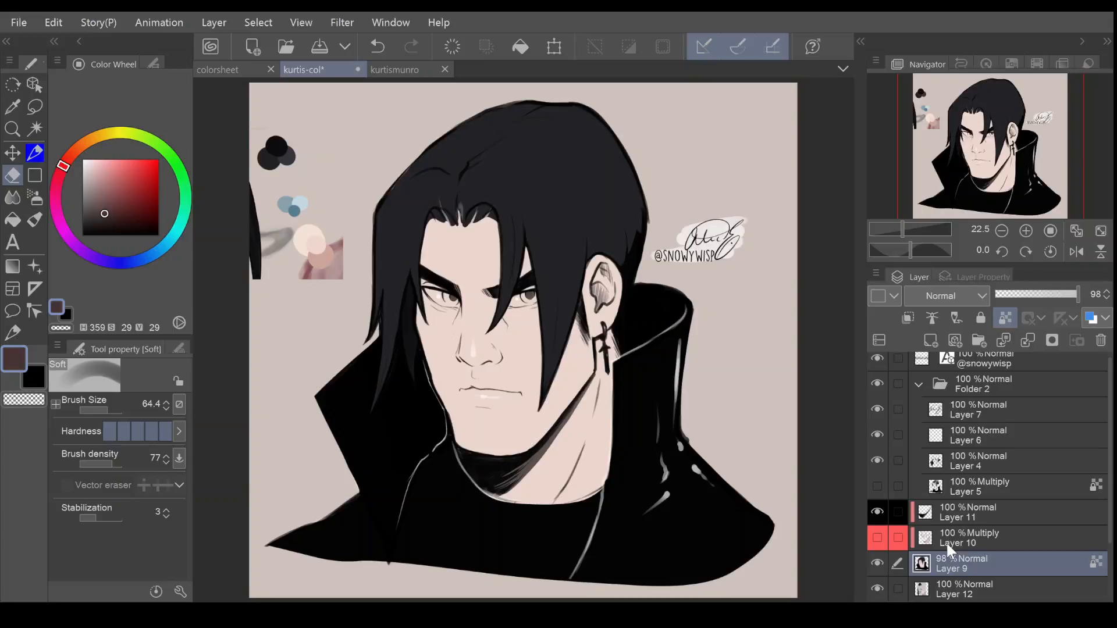
drag(989, 147, 988, 145)
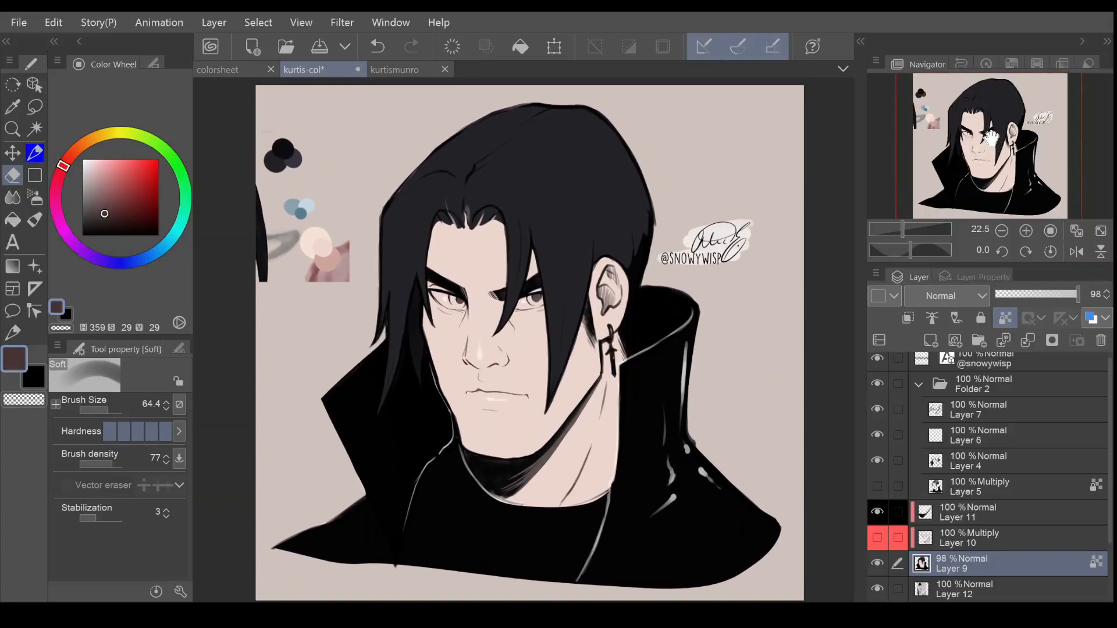
alt+click(323, 258)
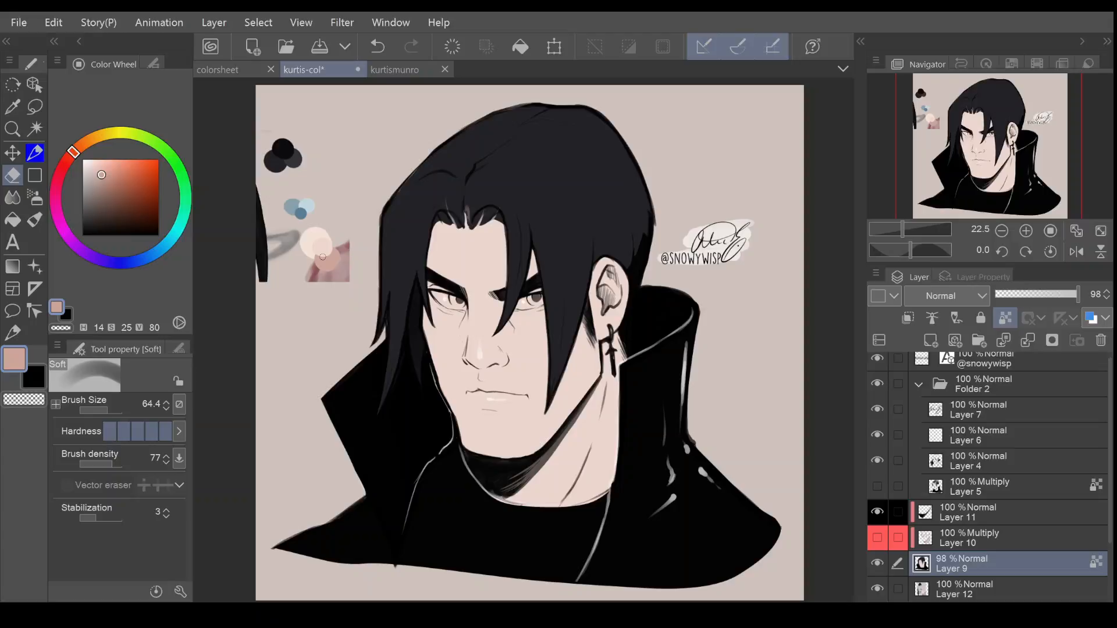
click(930, 341)
click(879, 296)
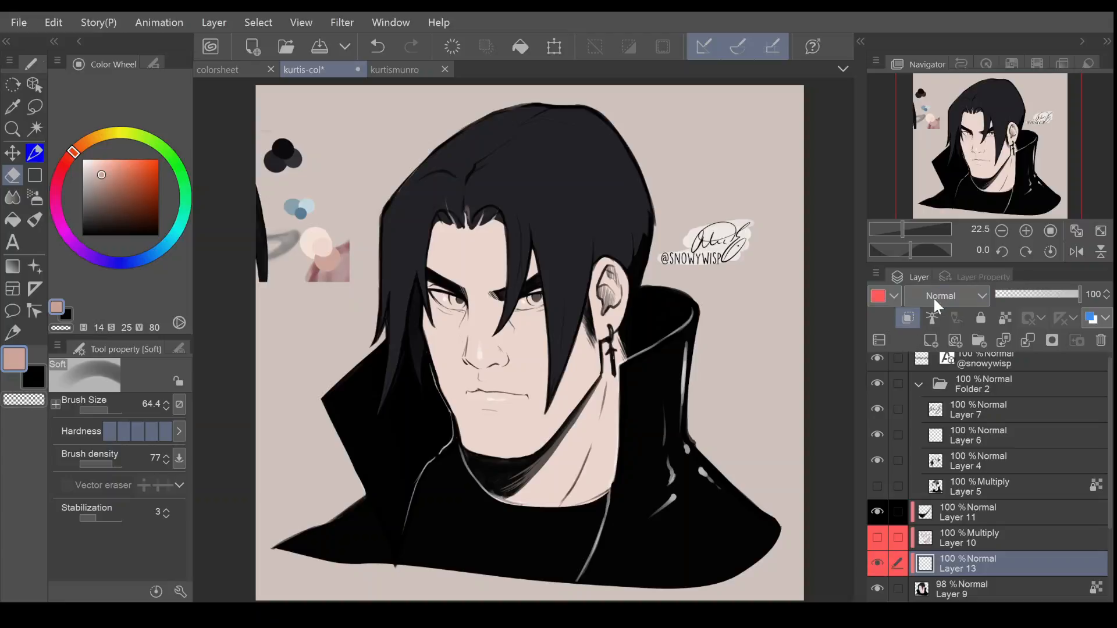
click(935, 349)
click(27, 152)
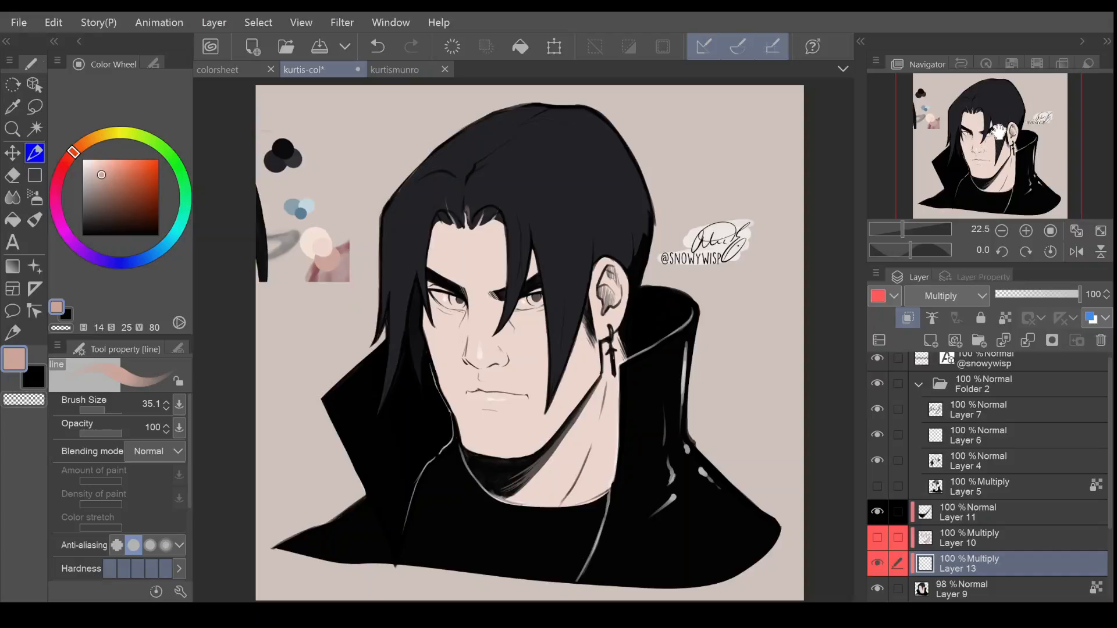
Paint skin shadows beside the hair strands on the cheek and forehead and along the nose, with brush size 130.6
drag(1012, 127, 1022, 148)
drag(899, 226, 902, 225)
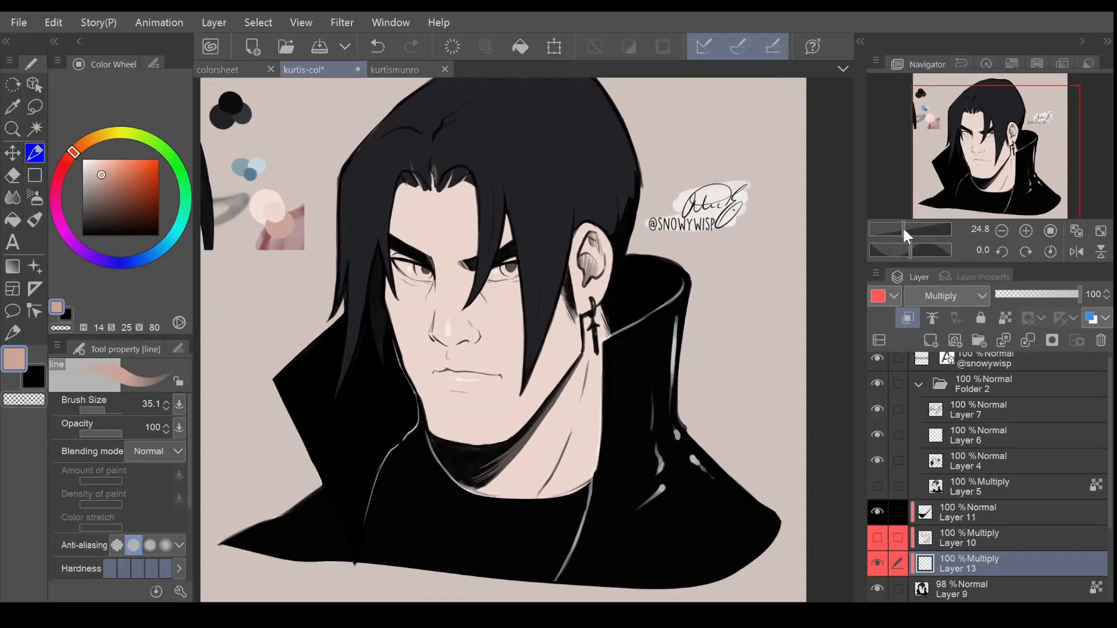
drag(1019, 150, 1013, 145)
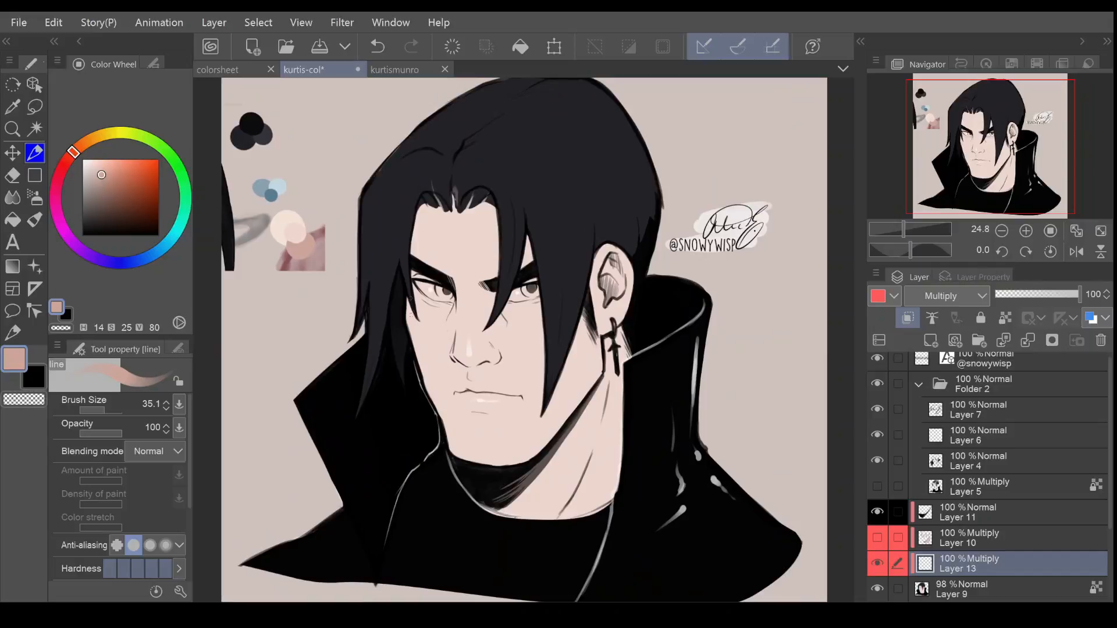
click(110, 409)
click(113, 410)
mouse_move(538, 311)
mouse_down()
mouse_move(532, 411)
mouse_move(546, 302)
mouse_up()
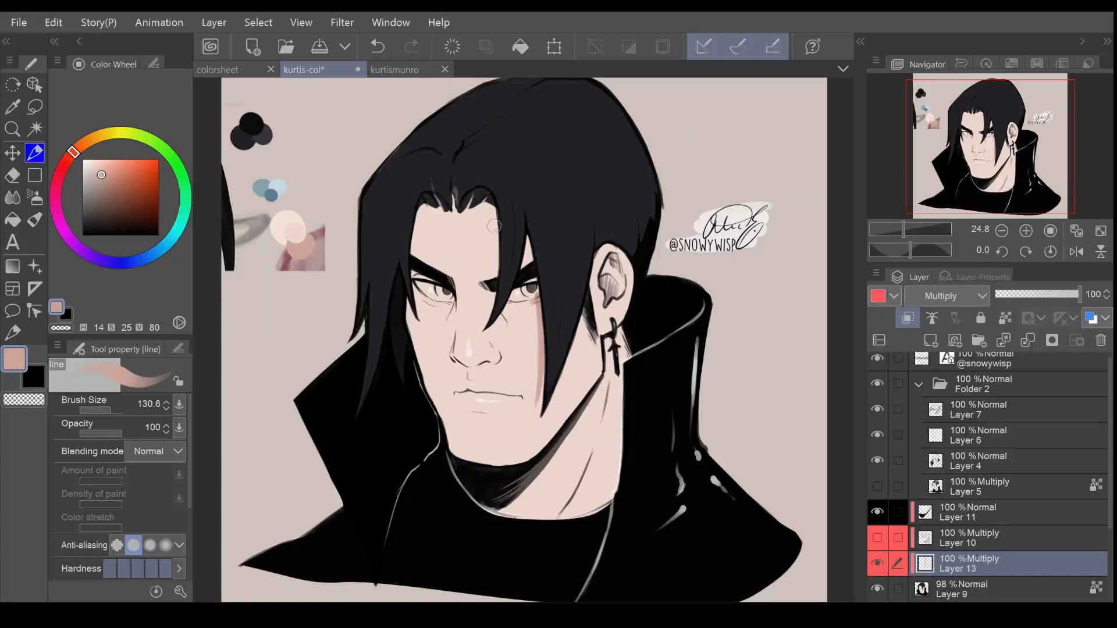
mouse_move(498, 218)
mouse_down()
mouse_move(494, 293)
mouse_move(477, 327)
mouse_move(496, 293)
mouse_up()
drag(528, 234, 529, 255)
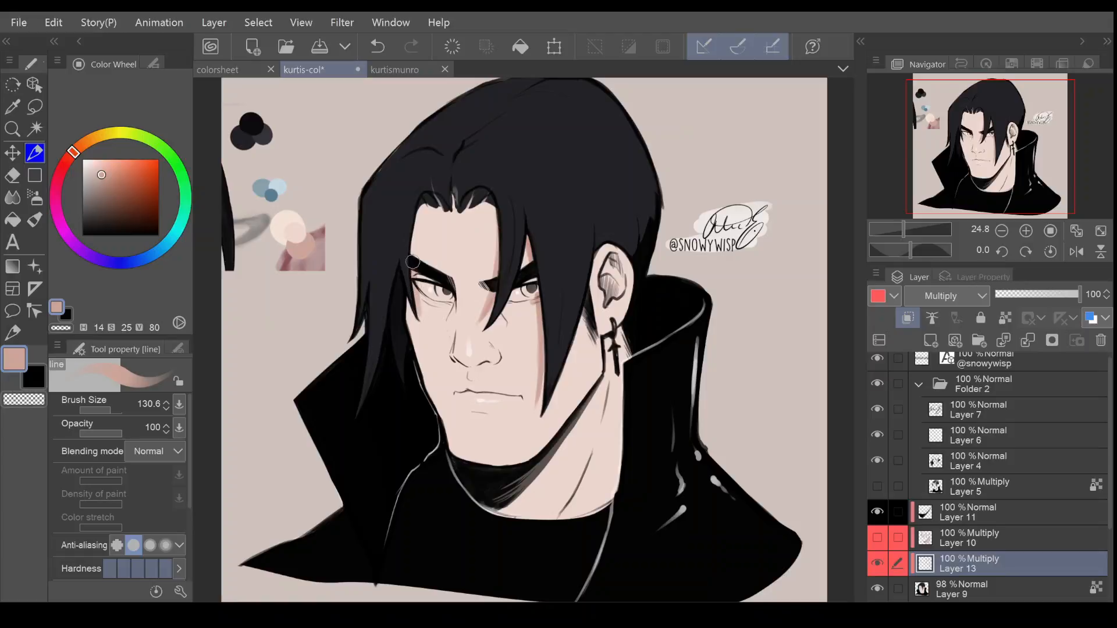
mouse_move(456, 299)
mouse_down()
mouse_move(453, 352)
mouse_move(449, 340)
mouse_up()
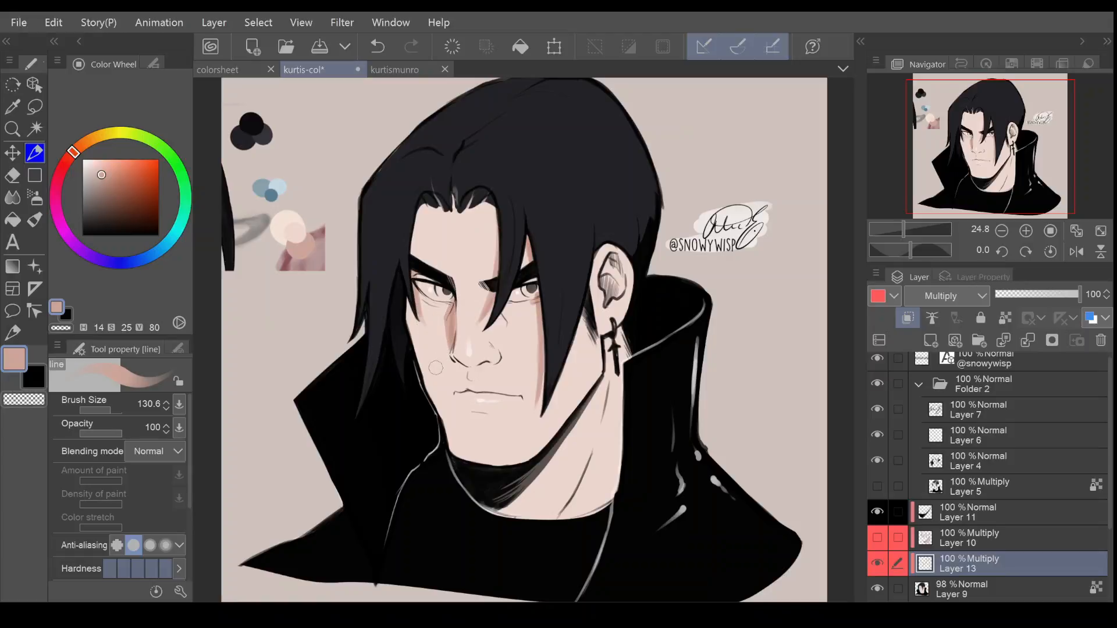
Add a new layer above the signature and paint a large white light-source spot in the canvas's upper-right corner at brush size 2000
drag(1000, 173, 1014, 164)
click(1056, 363)
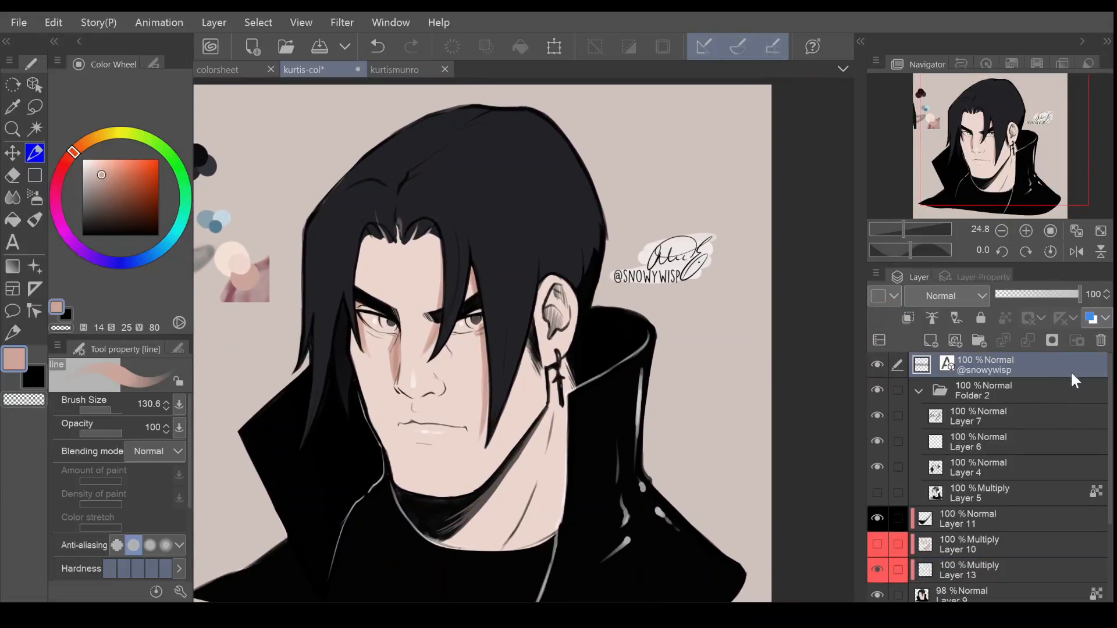
click(33, 377)
click(83, 159)
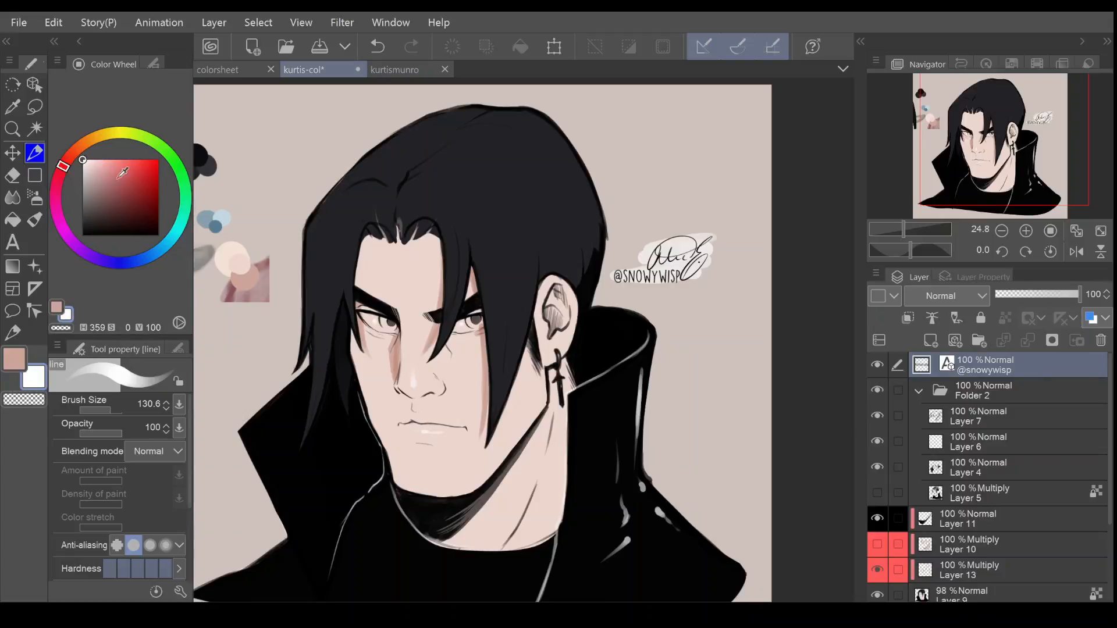
drag(117, 410, 138, 408)
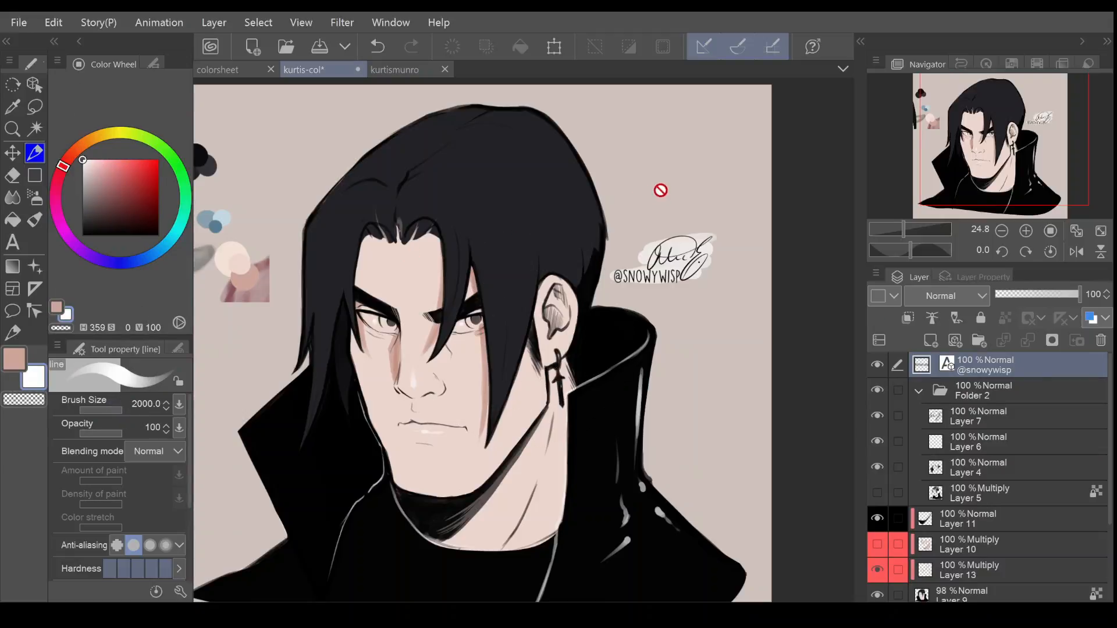
click(930, 340)
mouse_move(698, 174)
mouse_down()
mouse_move(721, 181)
mouse_move(706, 87)
mouse_move(766, 232)
mouse_up()
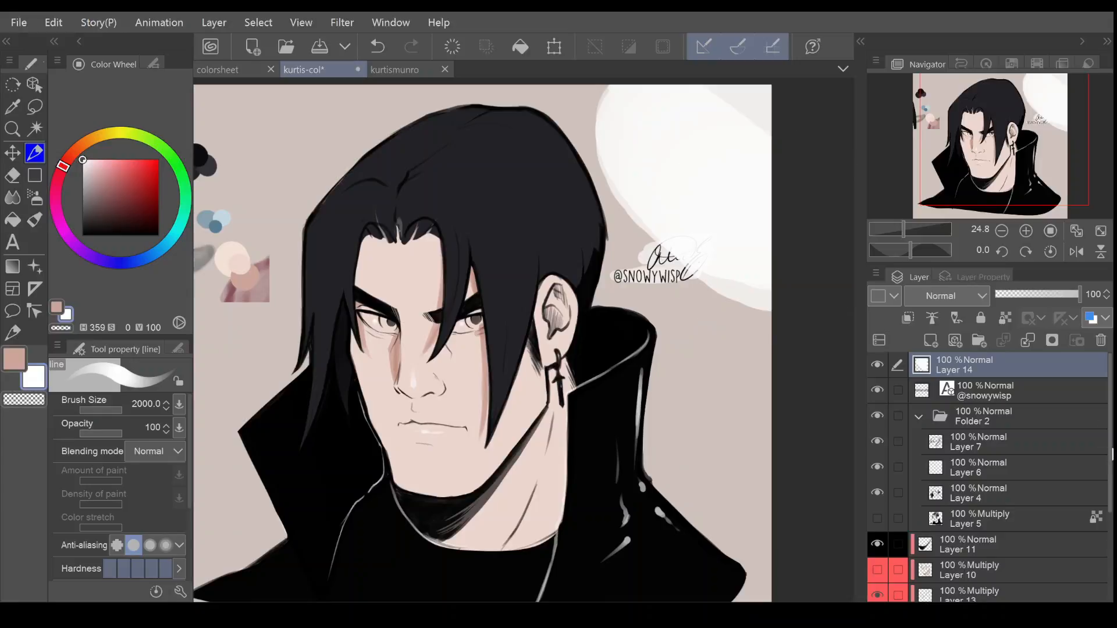
Return to Layer 13 and the skin shadow colour, and deepen the shadows around the nose with brush size 96.5
scroll(1100, 451, down, 3)
click(958, 505)
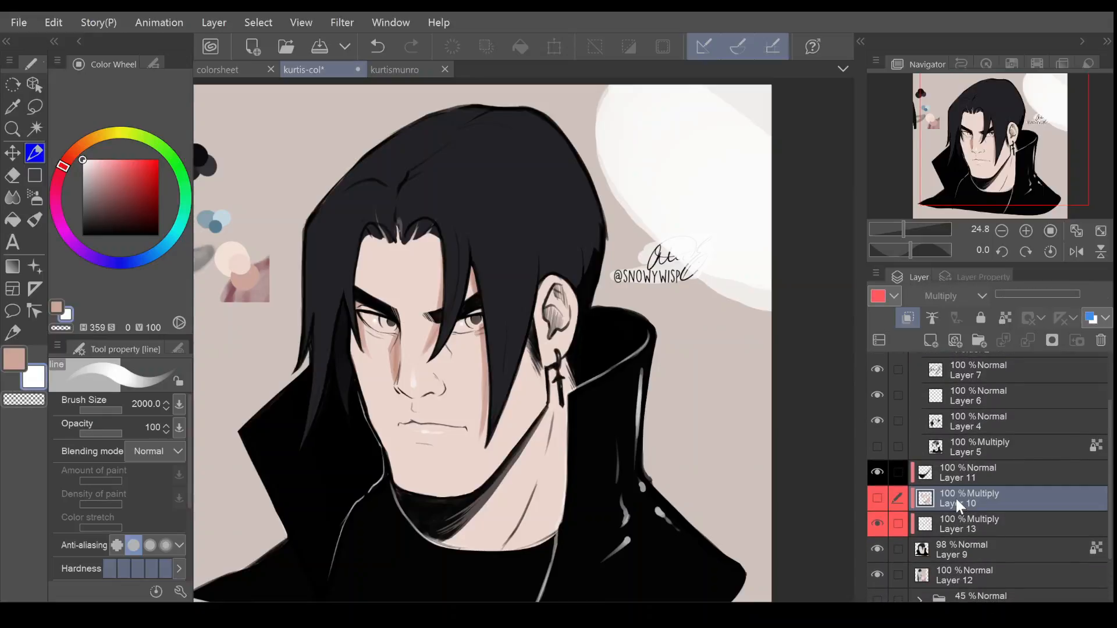
click(937, 530)
click(14, 360)
drag(119, 413, 108, 410)
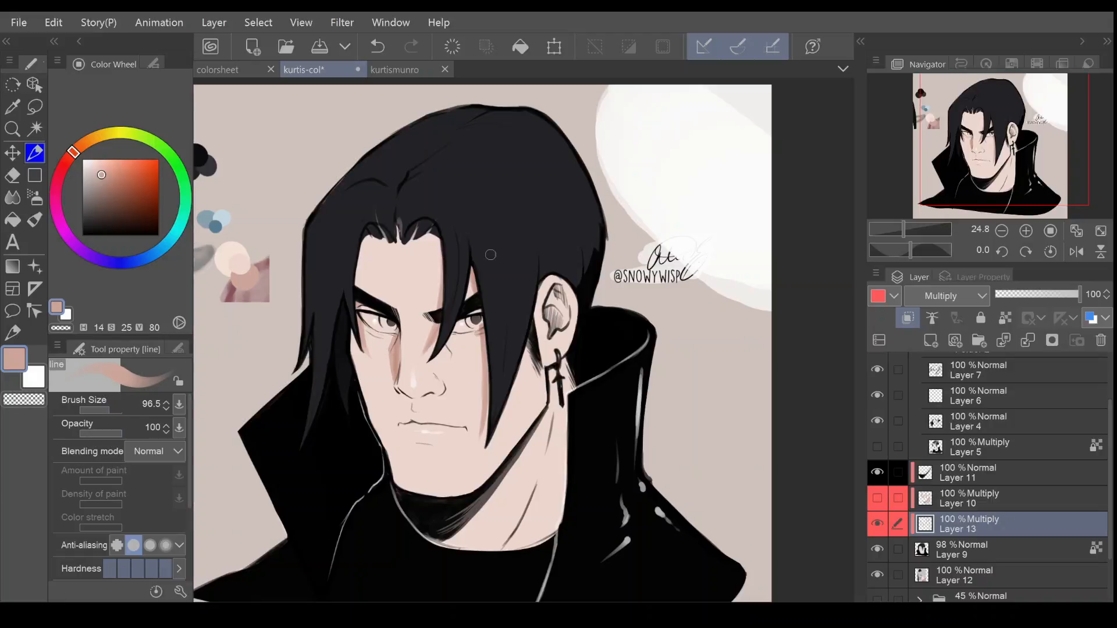
click(1026, 231)
drag(996, 145, 985, 146)
mouse_move(471, 305)
mouse_down()
mouse_move(464, 343)
mouse_move(473, 321)
mouse_move(473, 351)
mouse_move(507, 357)
mouse_move(487, 379)
mouse_move(490, 353)
mouse_up()
Try erasing the edge of the shadow between the eye and nose with the Soft eraser at size 71.2
click(12, 180)
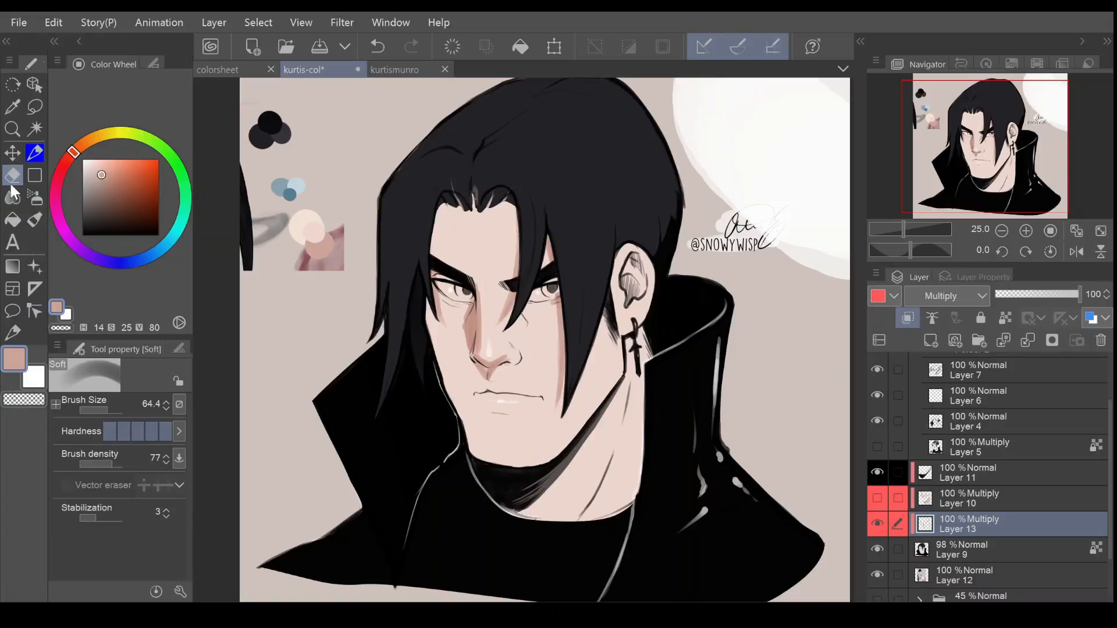
click(1026, 231)
click(986, 150)
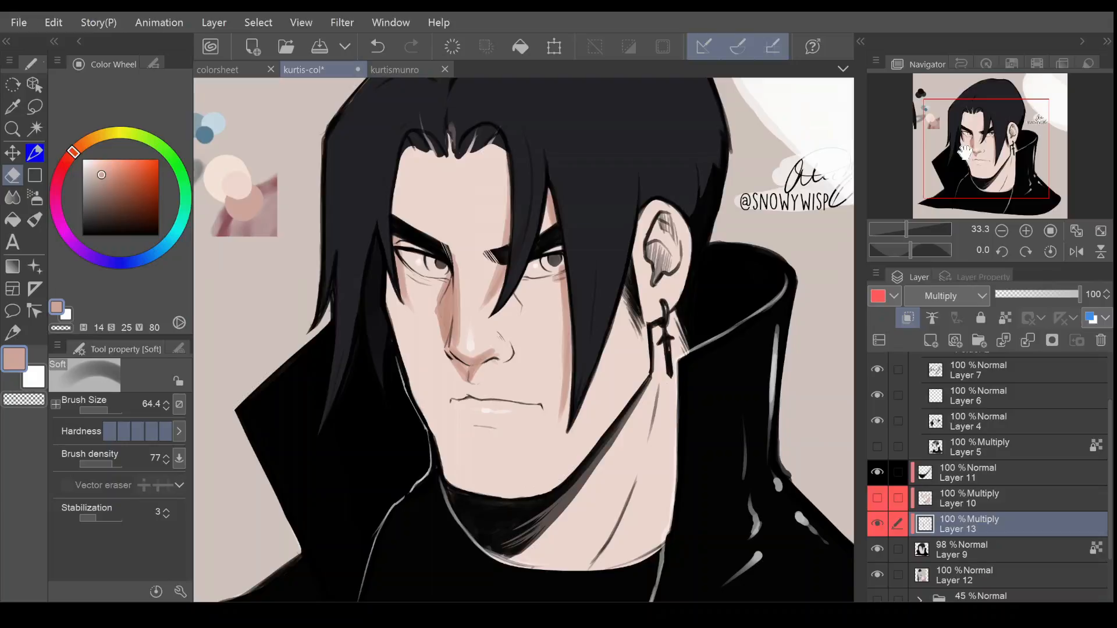
click(103, 410)
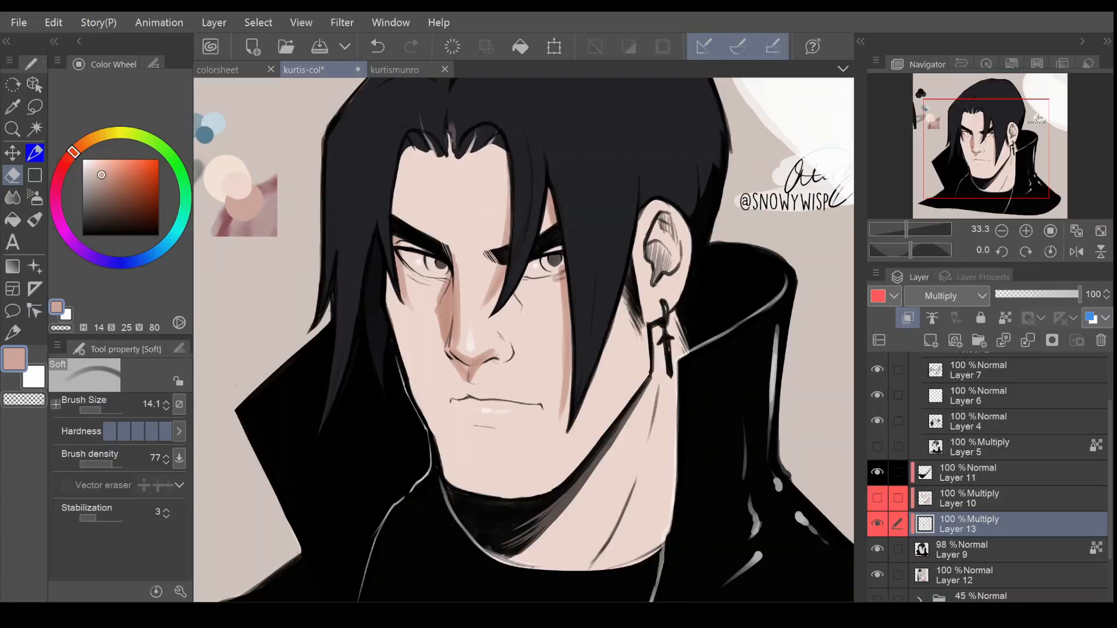
click(104, 411)
click(110, 409)
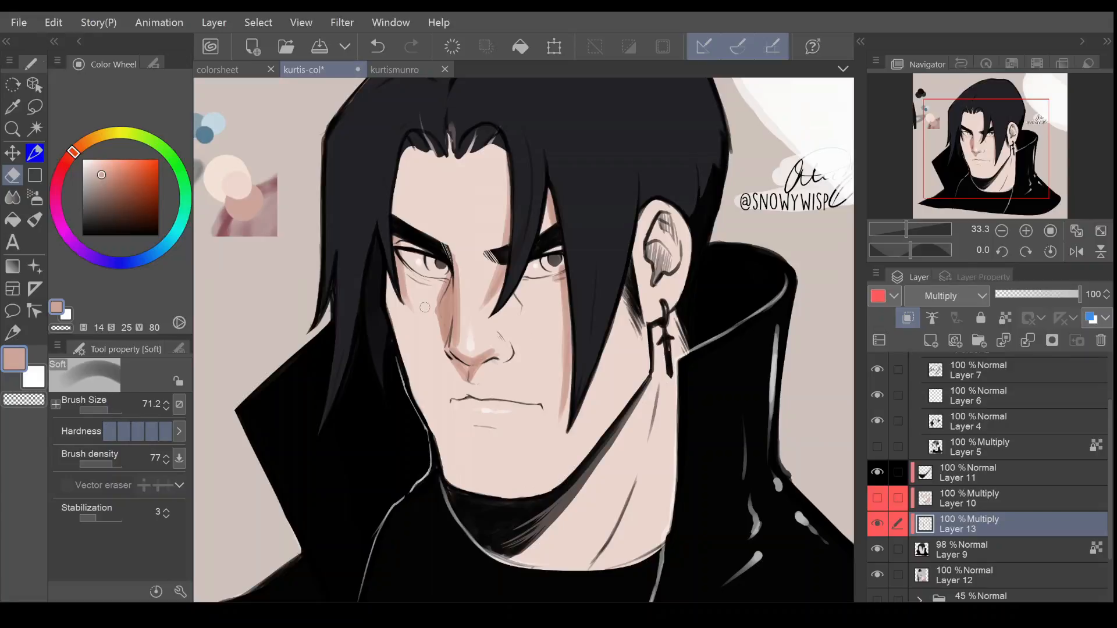
drag(450, 281, 440, 295)
key(ctrl+z)
Soften the shadow along the side of the nose with the Blend tool, using brush sizes up to 118.1
click(12, 197)
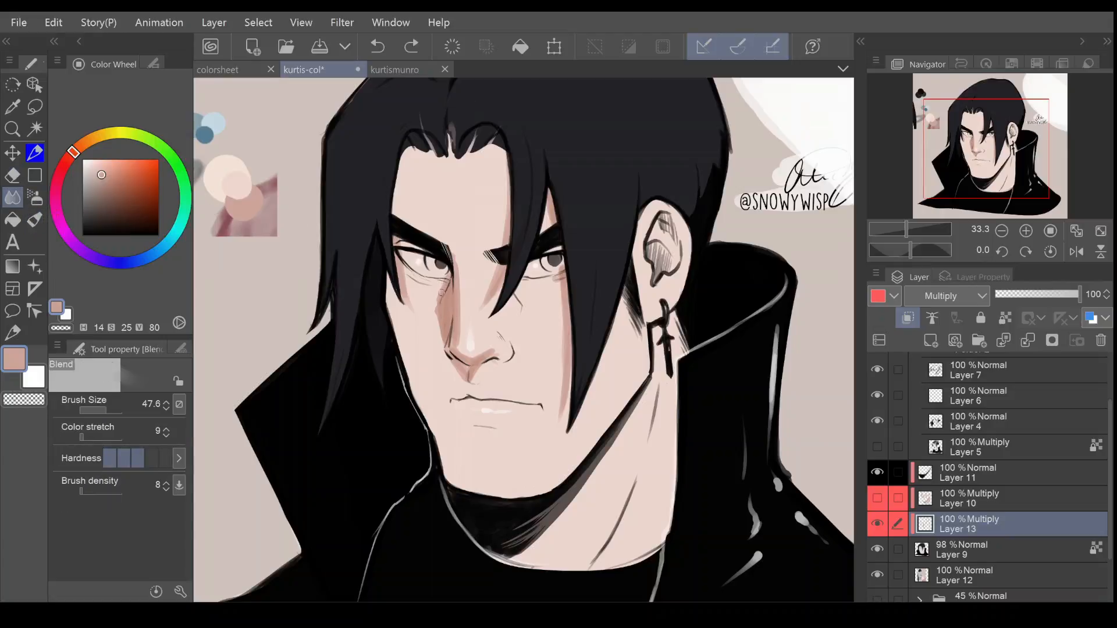
drag(439, 319, 439, 309)
click(110, 410)
mouse_move(456, 250)
mouse_down()
mouse_move(456, 345)
mouse_move(469, 357)
mouse_move(498, 347)
mouse_move(460, 341)
mouse_up()
mouse_move(452, 295)
mouse_down()
mouse_move(444, 317)
mouse_move(447, 294)
mouse_move(437, 306)
mouse_move(446, 342)
mouse_up()
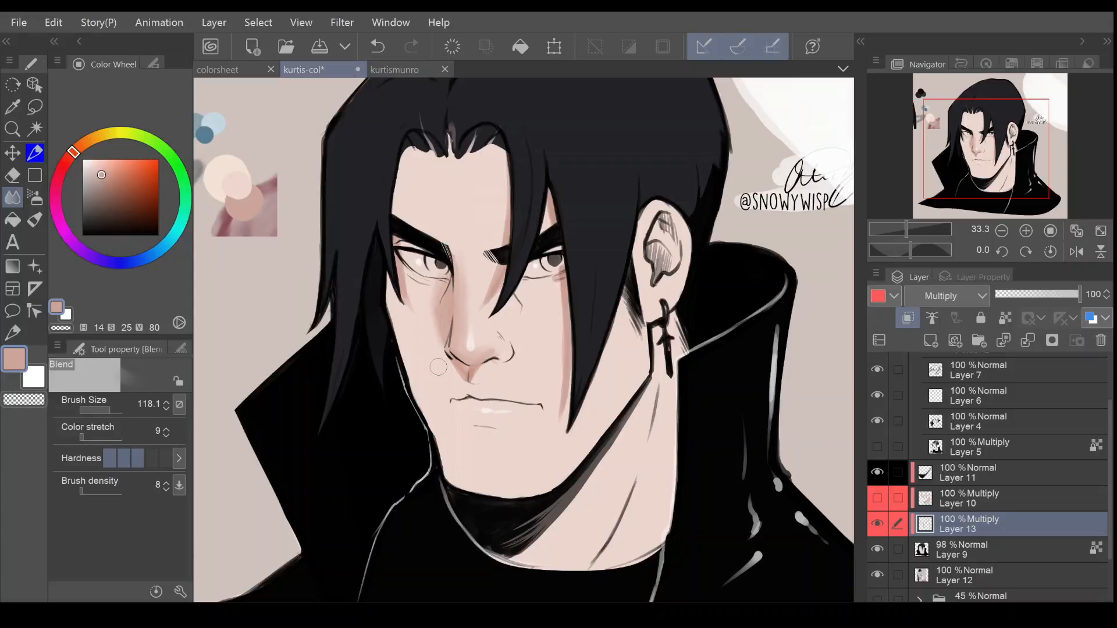
click(107, 411)
Show Layer 5 with Layer 13 hidden and examine the grayscale shading of the face up close
click(877, 446)
click(877, 523)
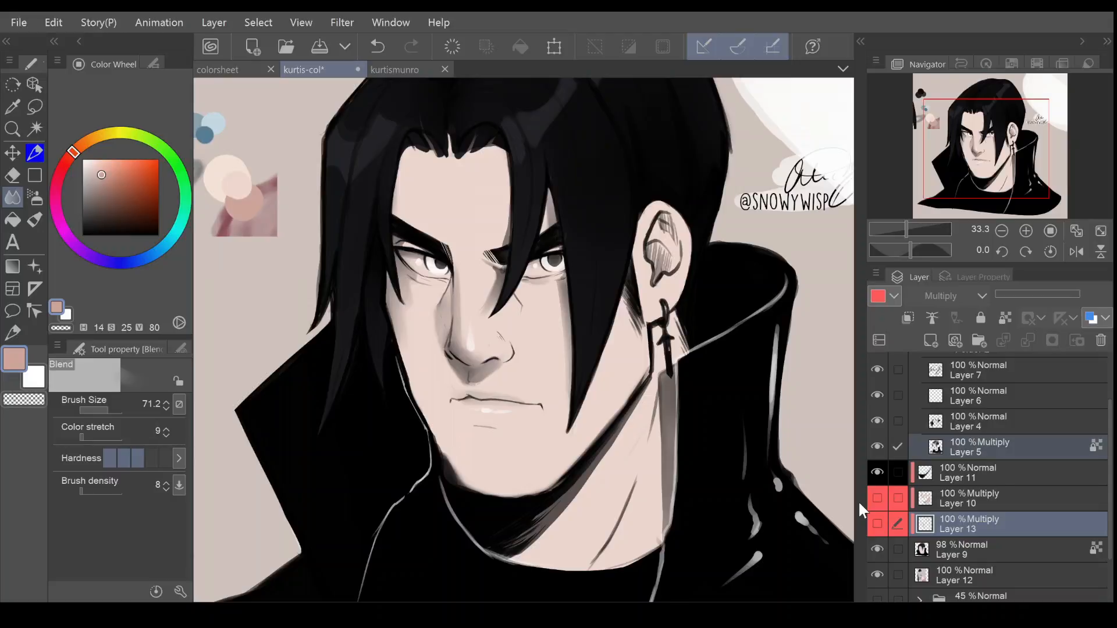
click(1024, 230)
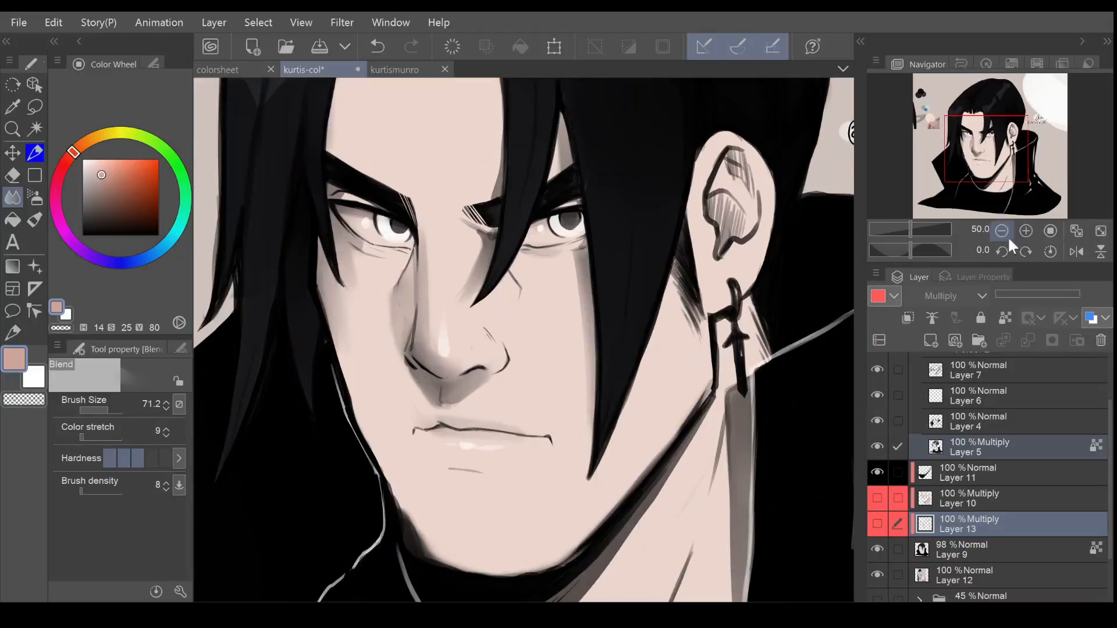
Try painting skin-coloured line strokes under both eyes on Layer 4
click(968, 423)
click(35, 153)
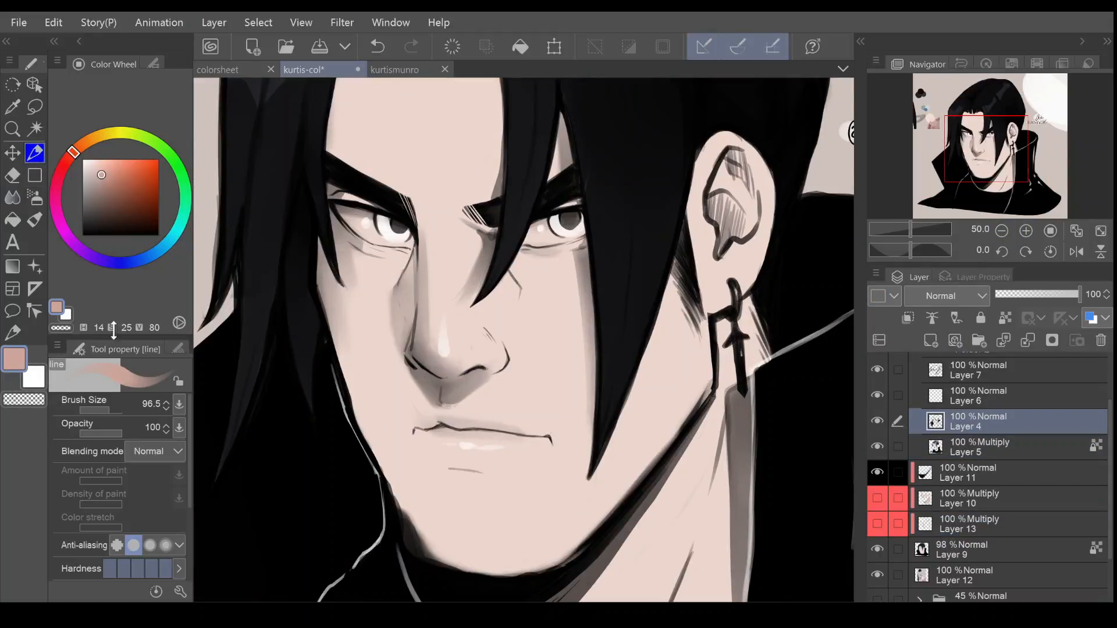
mouse_move(351, 245)
mouse_down()
mouse_move(373, 231)
mouse_move(375, 249)
mouse_move(295, 341)
mouse_up()
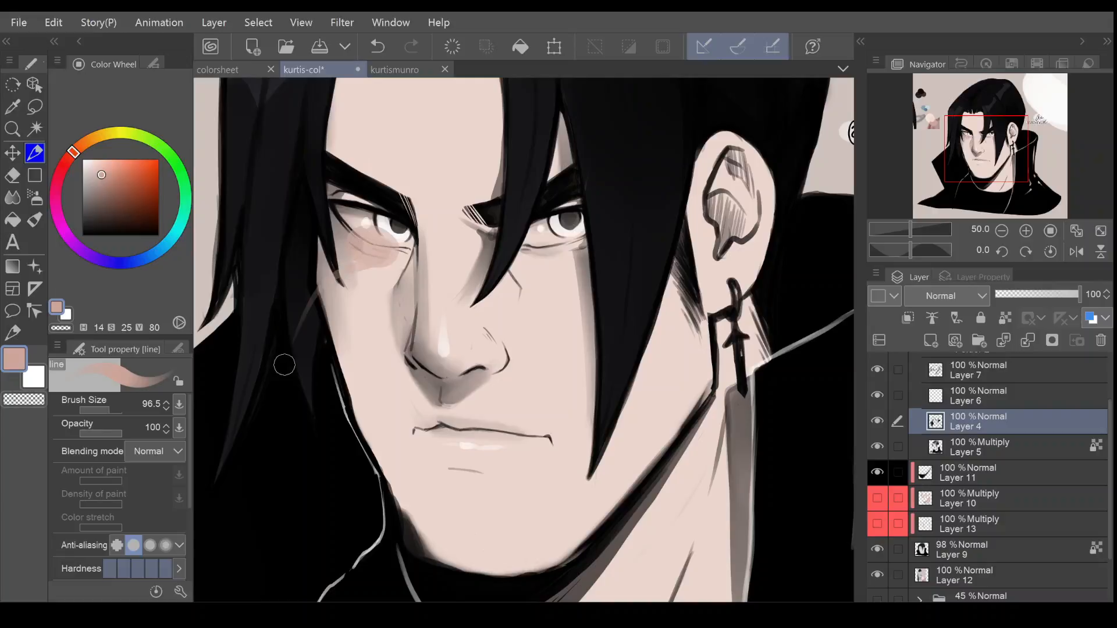
key(ctrl+z)
mouse_move(565, 250)
mouse_down()
mouse_move(595, 244)
mouse_move(486, 285)
mouse_up()
key(ctrl+z)
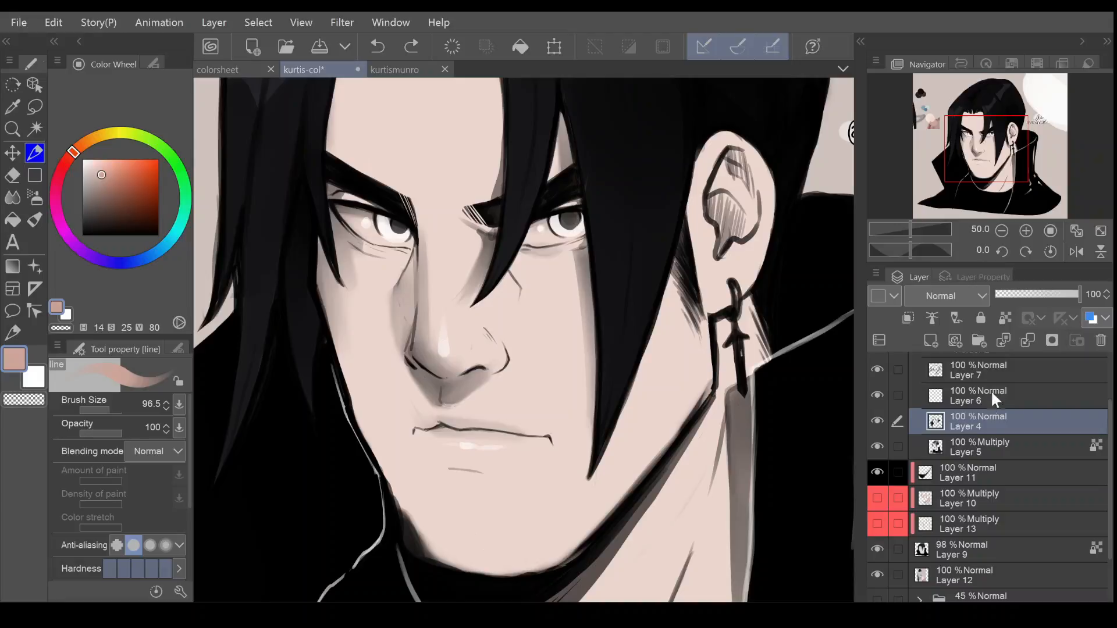
Hide Layer 5 and show Layer 13 again with the whole face in view
click(876, 446)
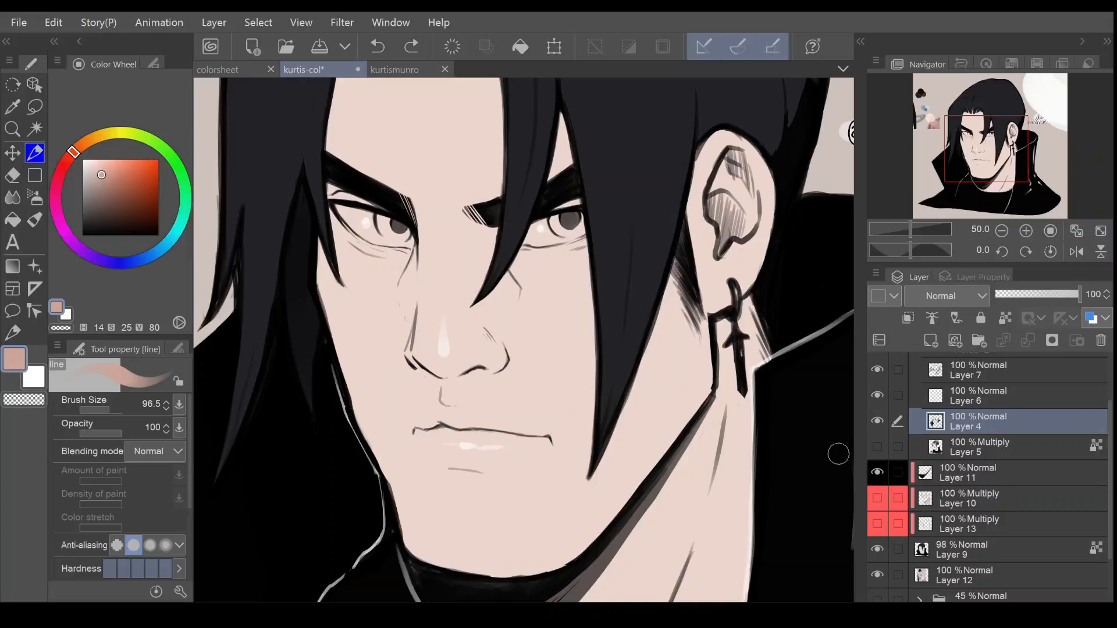
click(877, 524)
click(1001, 231)
drag(989, 159, 989, 163)
Try blending the cheek shadow beside the long hair strand on Layer 4, with Blend brush size 71.2
click(12, 175)
click(13, 197)
drag(563, 253, 563, 372)
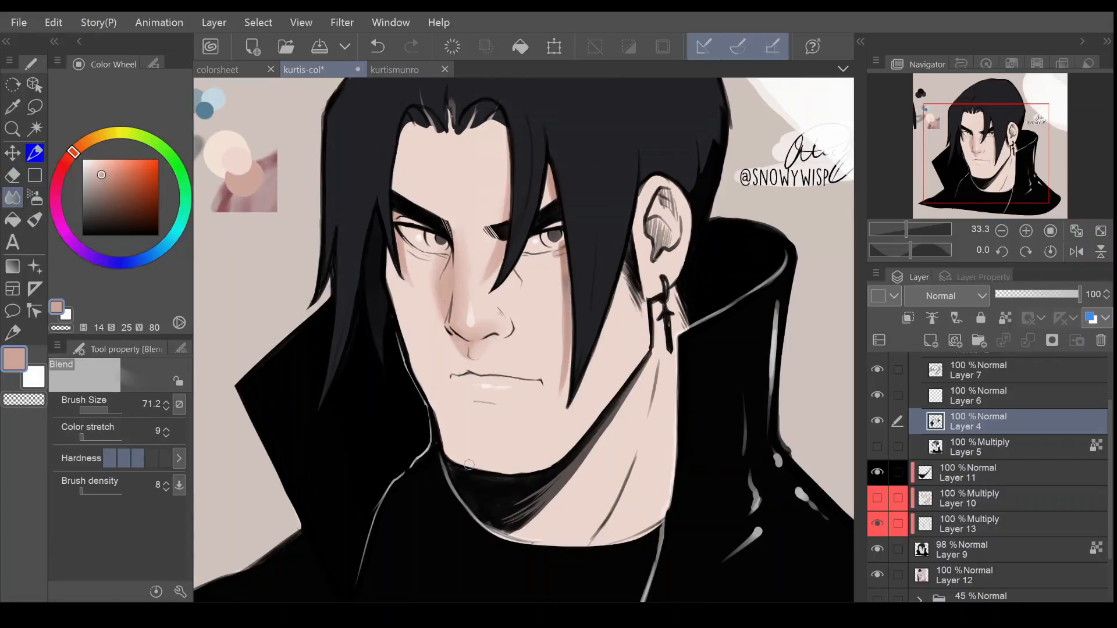
key(ctrl+z)
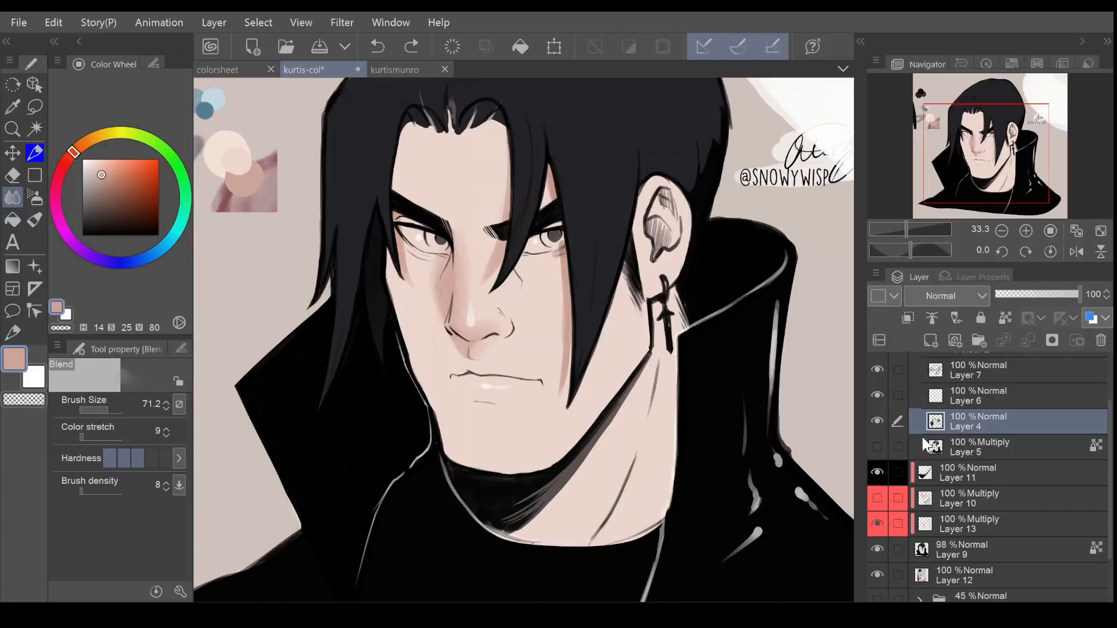
Toggle Layer 4's visibility to check its content, and make Layer 13 the active layer
click(877, 421)
click(880, 419)
click(876, 423)
click(876, 416)
click(957, 499)
click(956, 528)
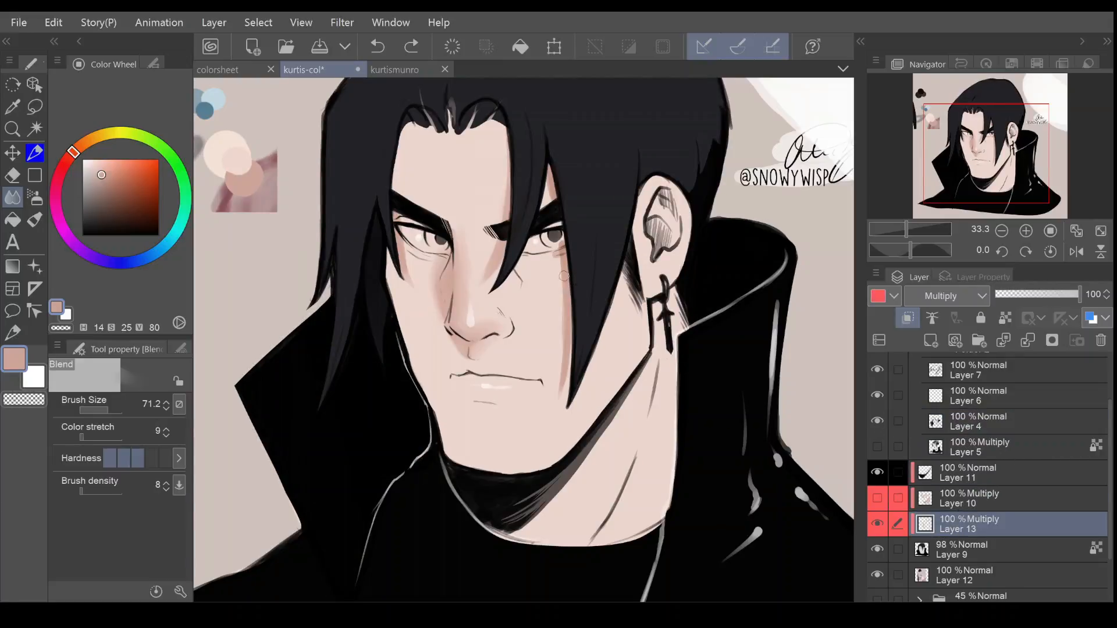
Blend the cheek shadow beside the long hair strand on Layer 13 and touch up the shadow above the eyebrow between the hair strands
drag(564, 341, 567, 269)
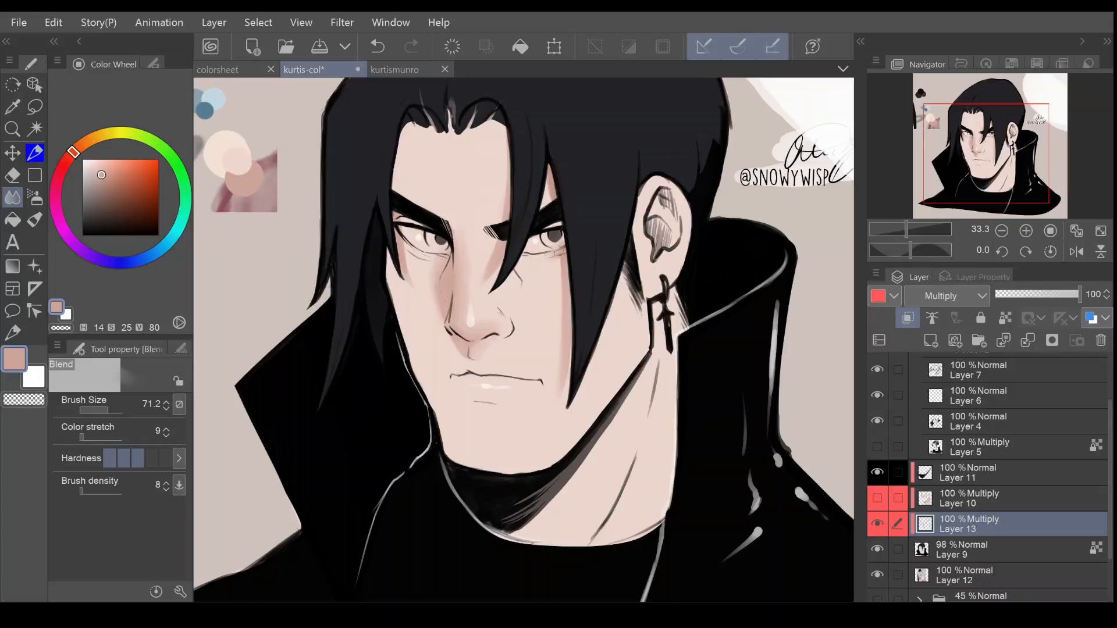
click(35, 162)
mouse_move(548, 191)
mouse_down()
mouse_move(545, 205)
mouse_move(550, 169)
mouse_move(557, 182)
mouse_move(550, 173)
mouse_move(543, 204)
mouse_move(533, 205)
mouse_move(549, 172)
mouse_move(544, 186)
mouse_up()
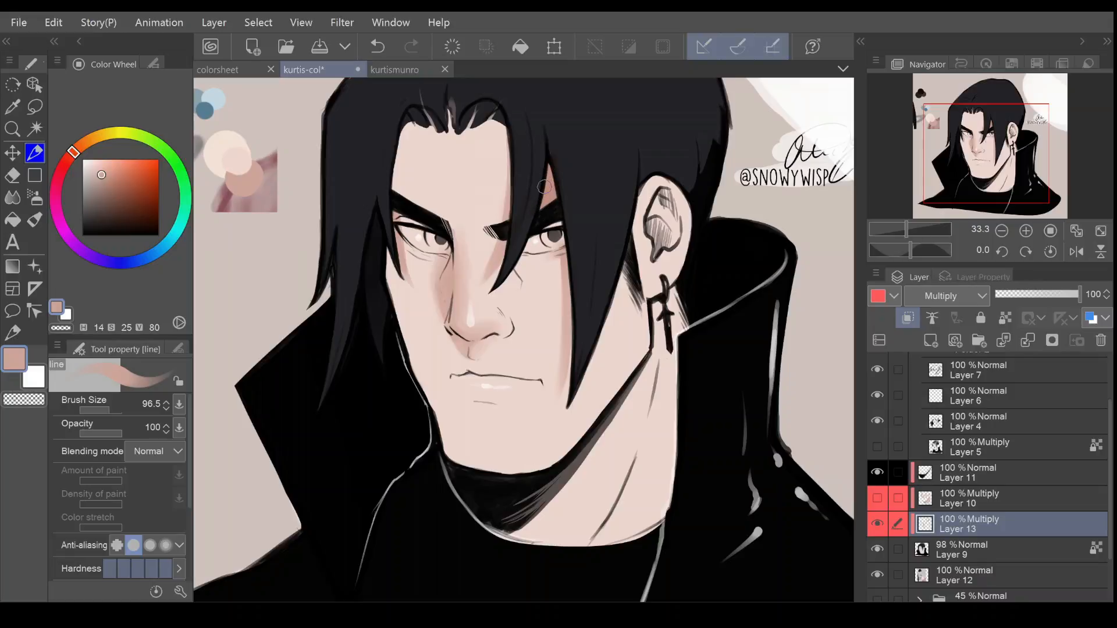
key(e)
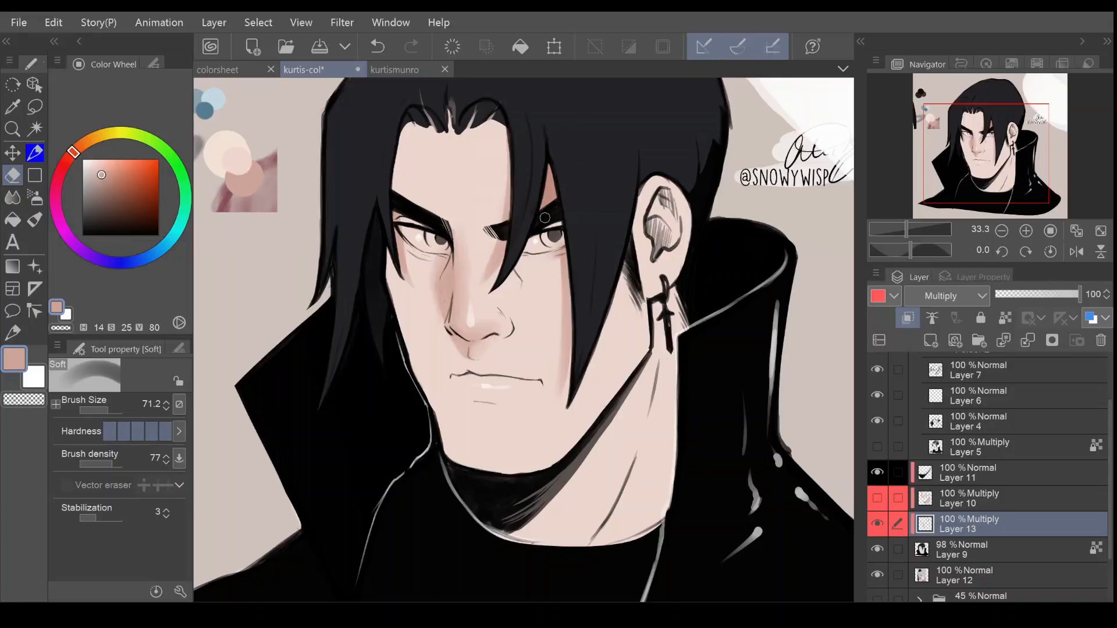
Identify the skin layer by toggling Layer 9, auto-select its connected skin area, and make Layer 13 the active layer again
click(942, 551)
click(877, 549)
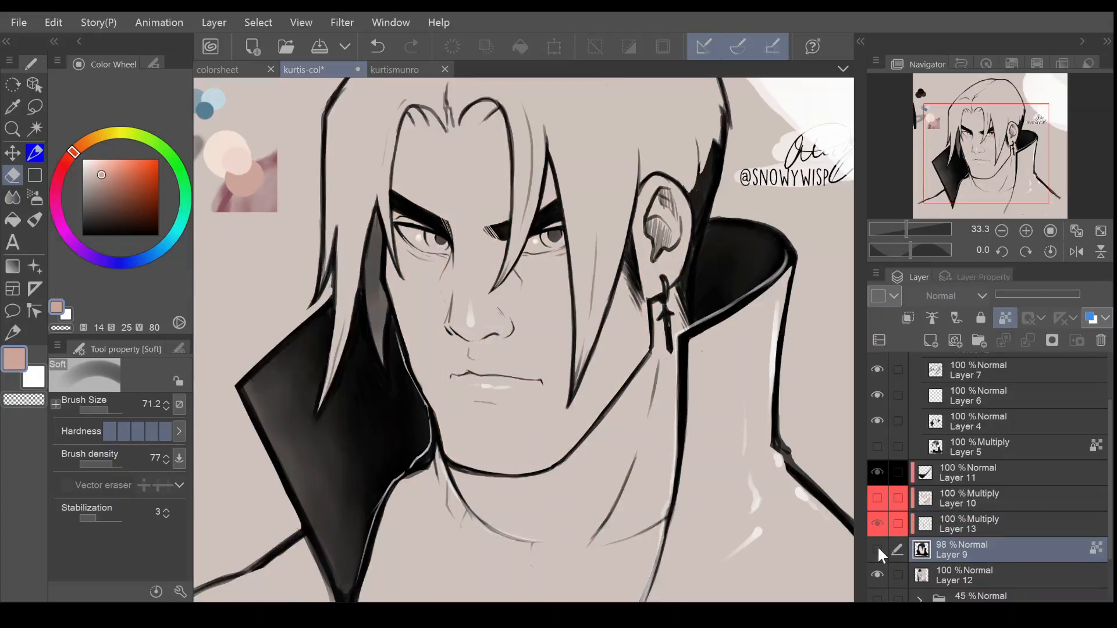
click(877, 548)
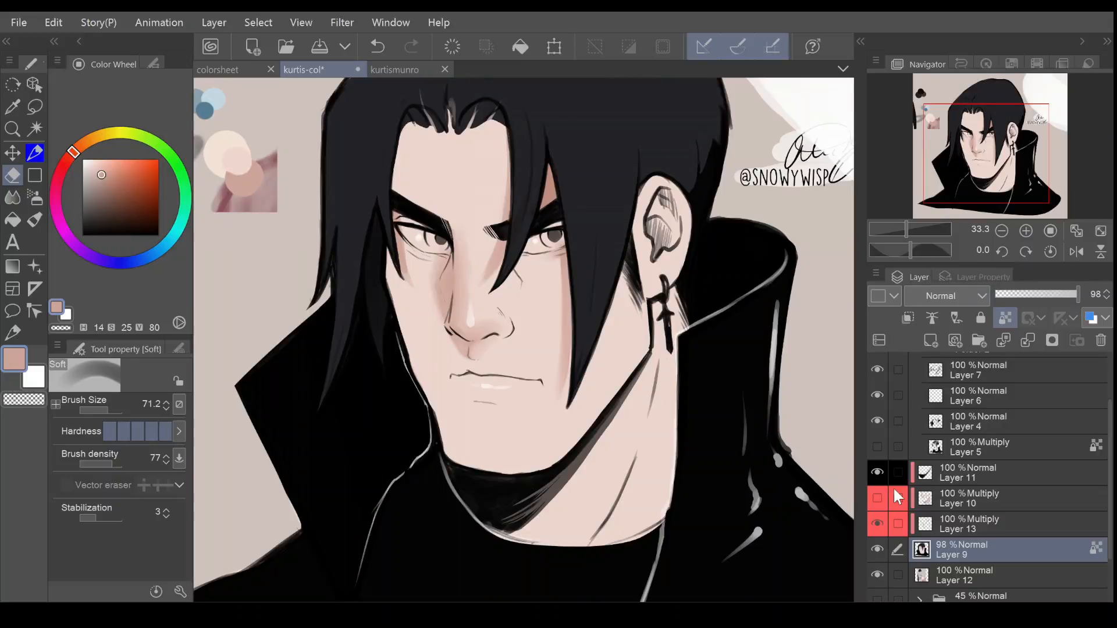
click(34, 128)
click(541, 341)
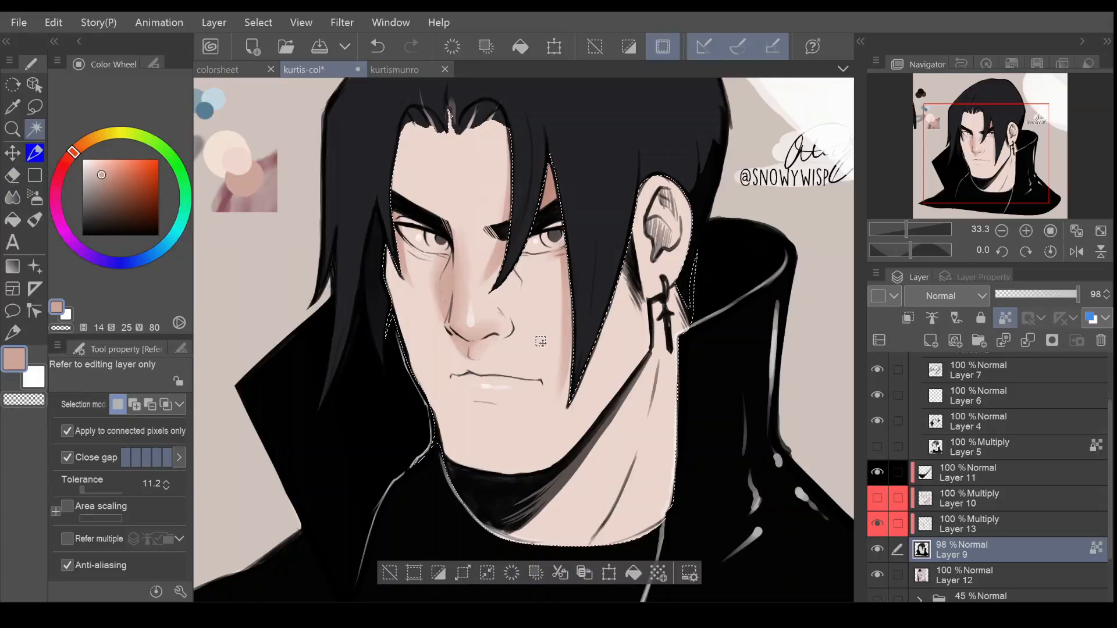
click(946, 527)
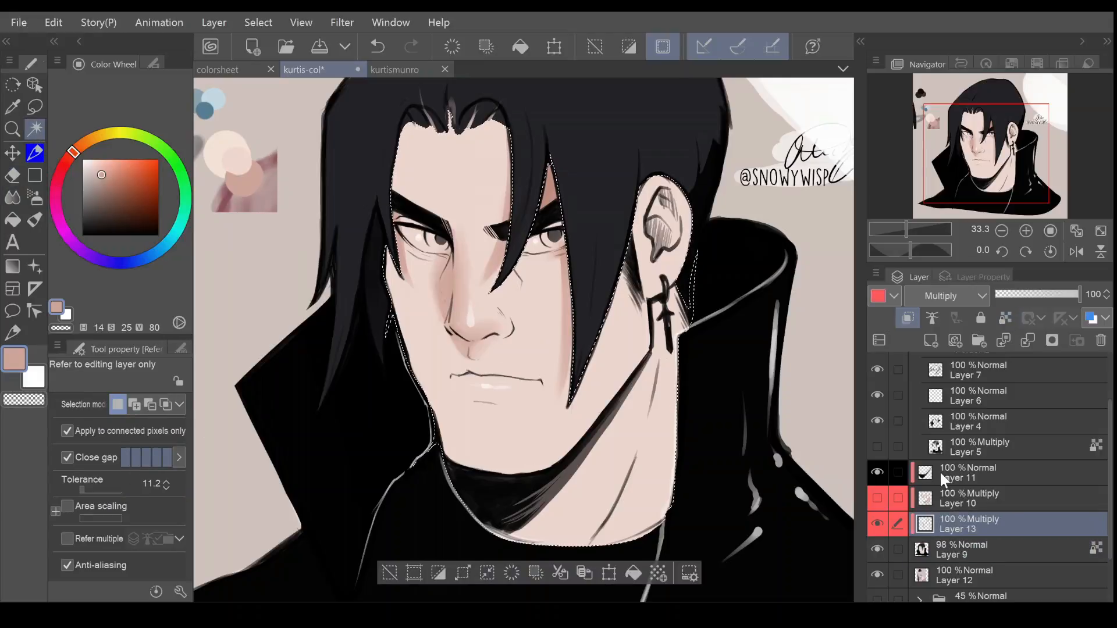
Paint shadows inside the ear, on the earlobe and under the eye on Layer 13 with line brush size 176.9
click(35, 152)
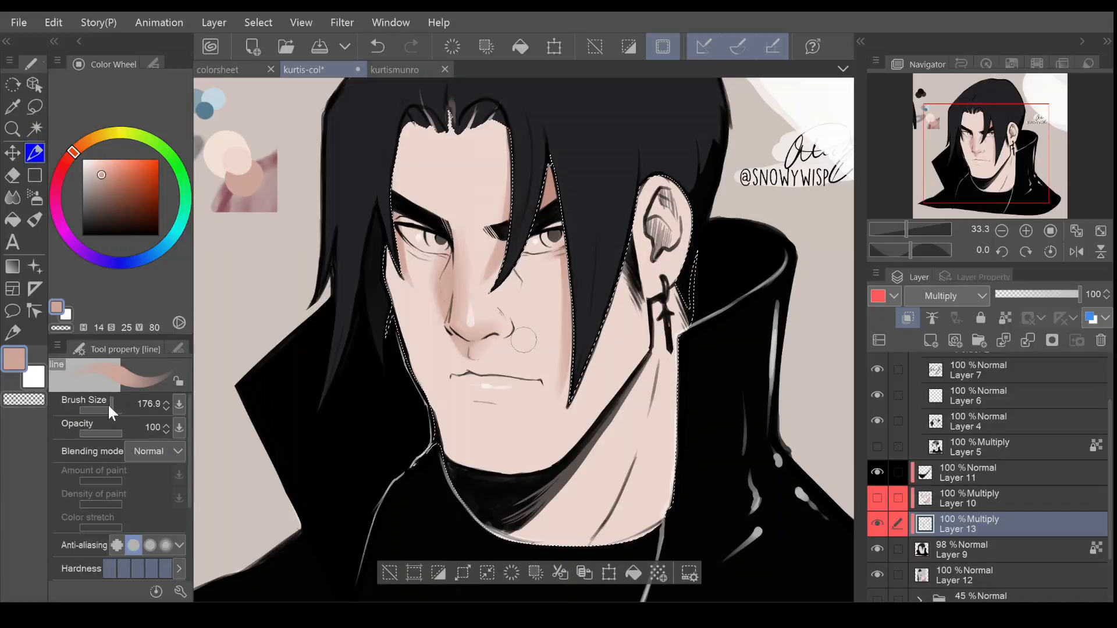
mouse_move(647, 216)
mouse_down()
mouse_move(661, 252)
mouse_move(666, 227)
mouse_move(655, 218)
mouse_move(674, 221)
mouse_up()
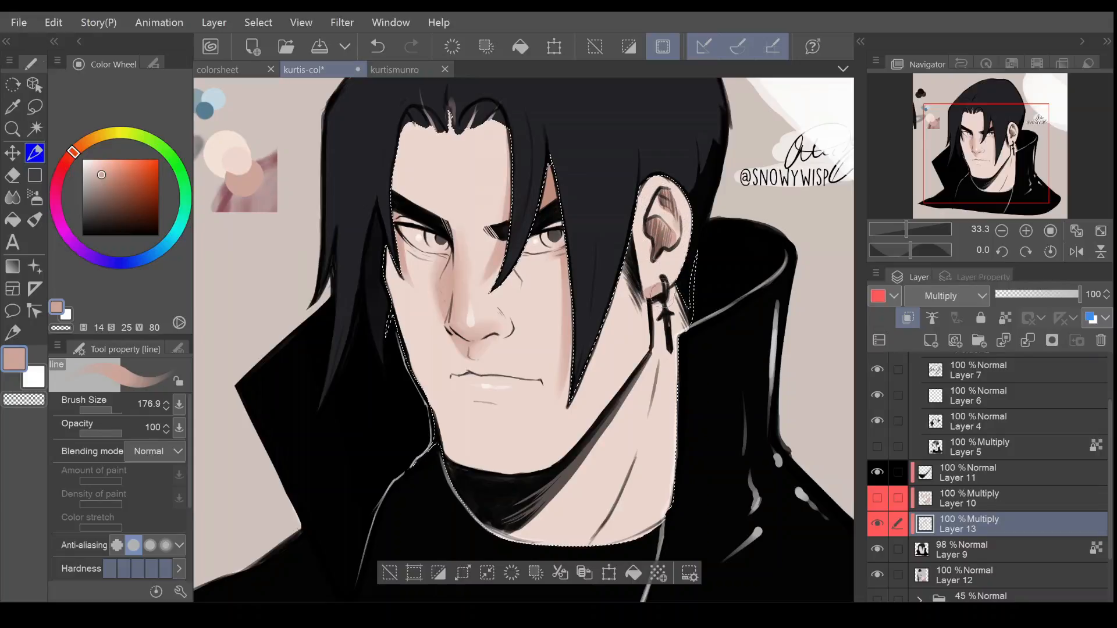
drag(654, 295, 663, 291)
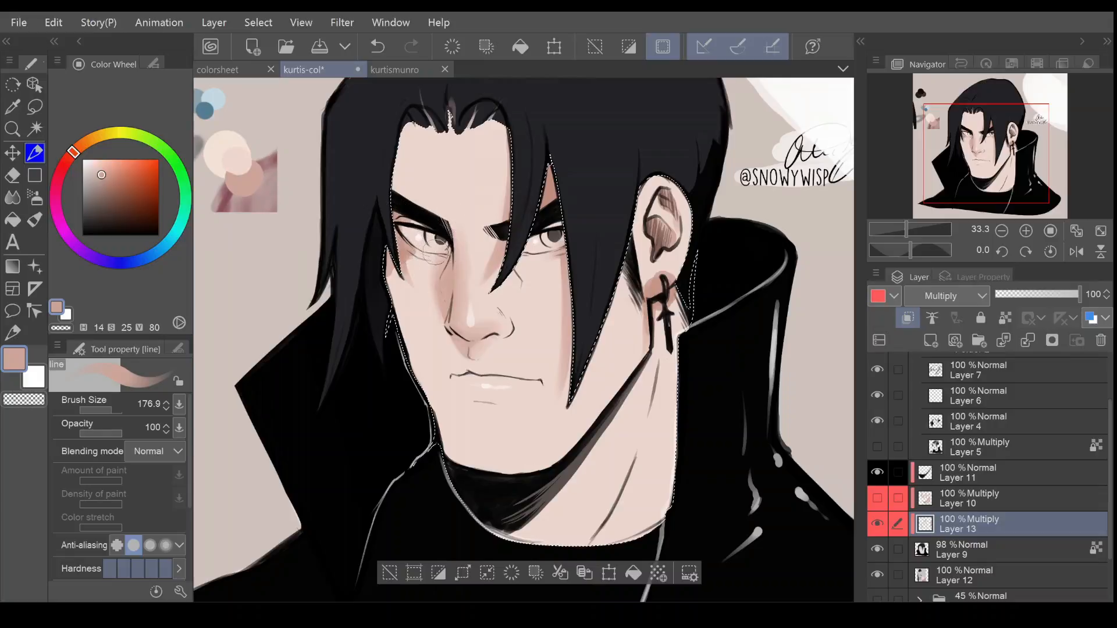
mouse_move(429, 260)
mouse_down()
mouse_move(453, 258)
mouse_move(409, 256)
mouse_up()
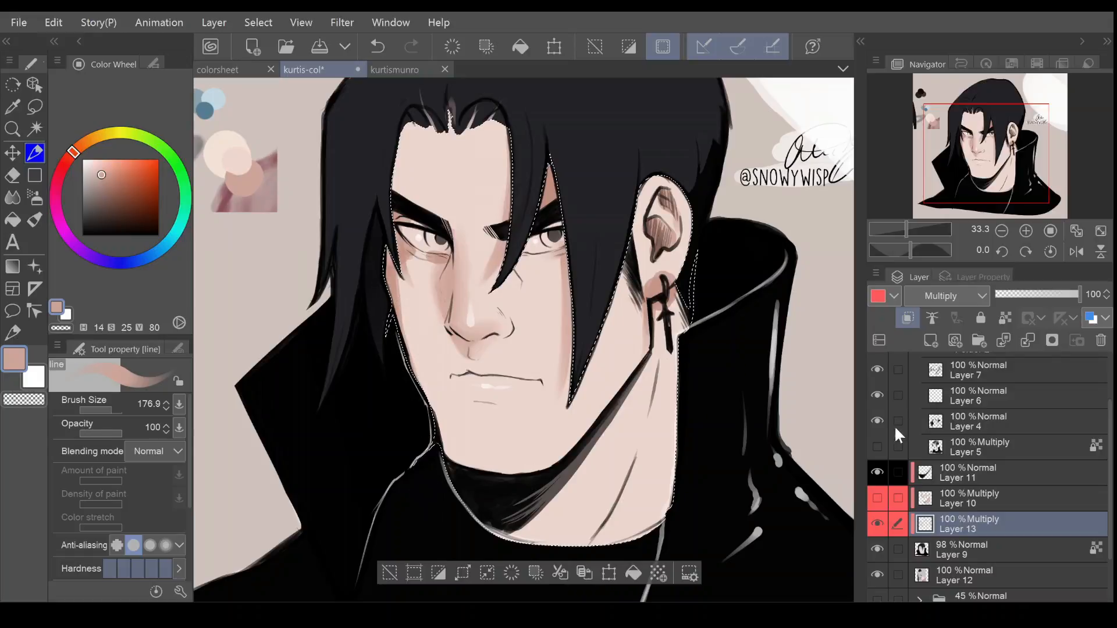
click(877, 445)
click(879, 446)
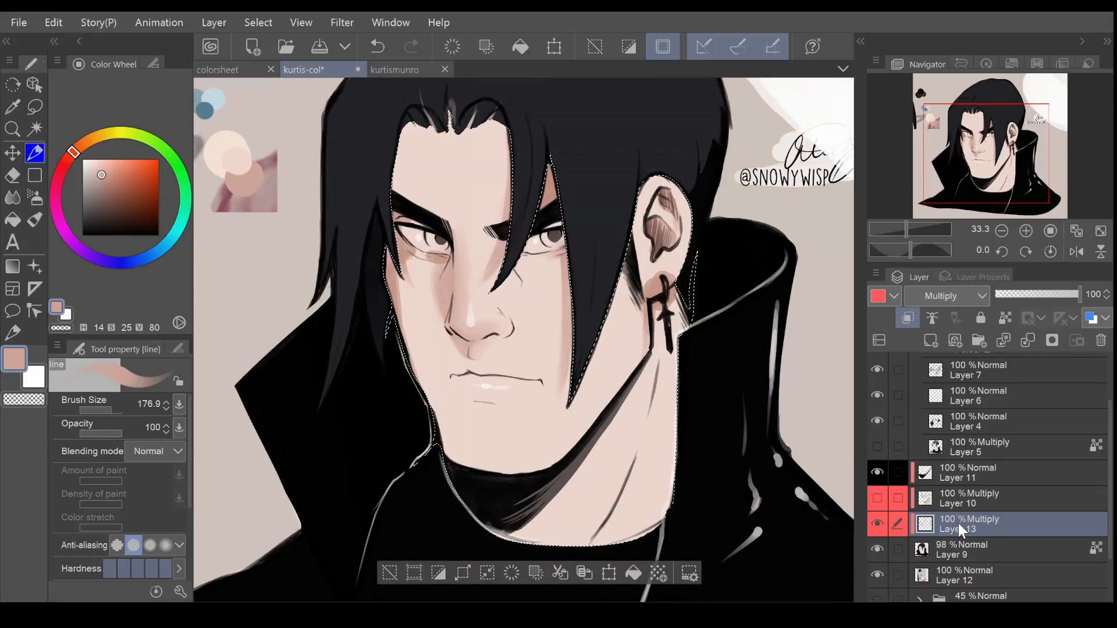
Darken the shadow along the side of the nose with line brush size 118.1, and blend the cheek shadow with Blend brush size 159.9
click(109, 410)
mouse_move(445, 269)
mouse_down()
mouse_move(446, 303)
mouse_move(451, 241)
mouse_move(446, 333)
mouse_up()
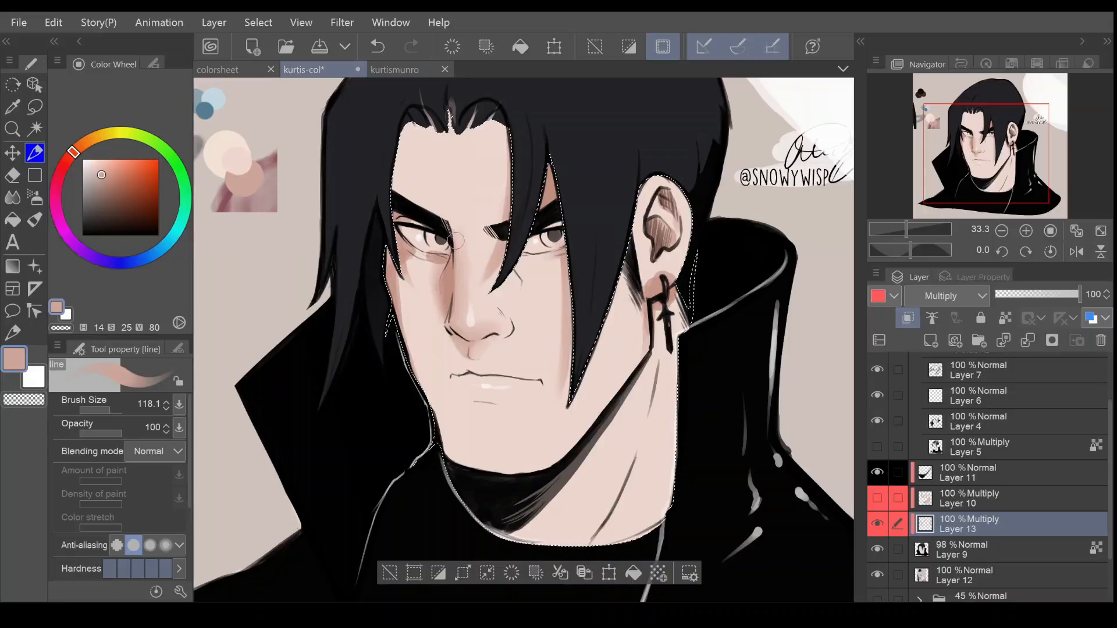
drag(455, 234, 455, 324)
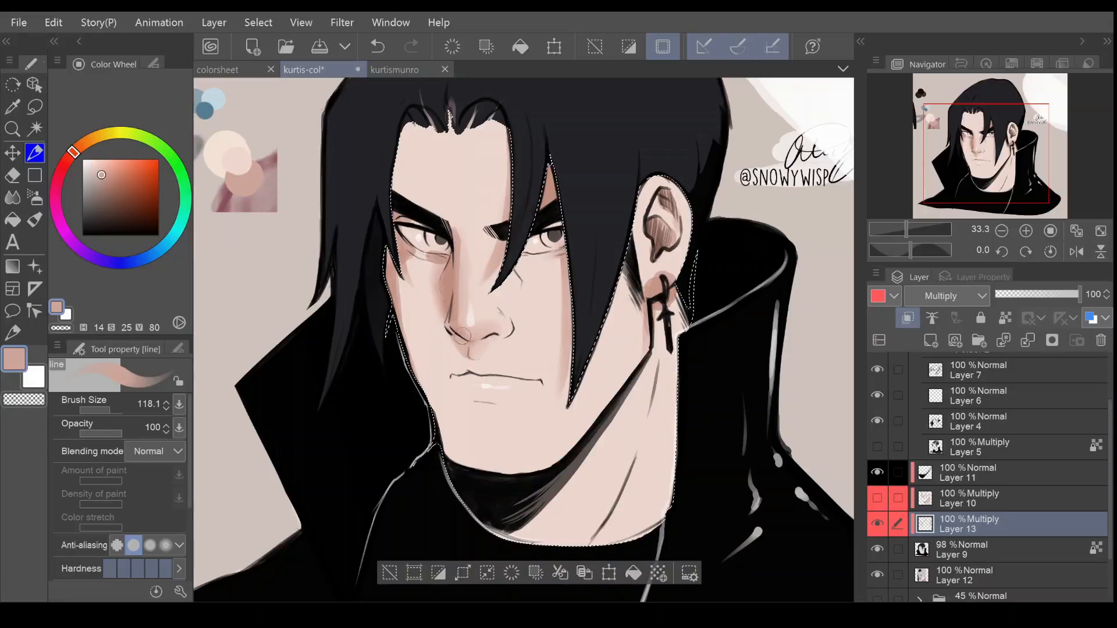
click(14, 198)
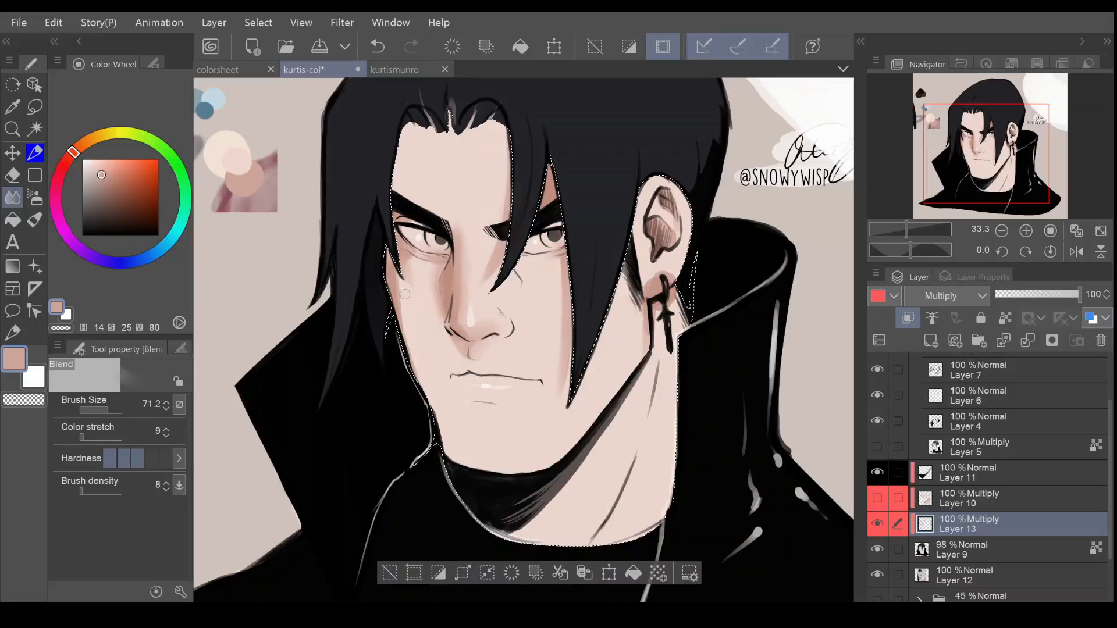
click(111, 411)
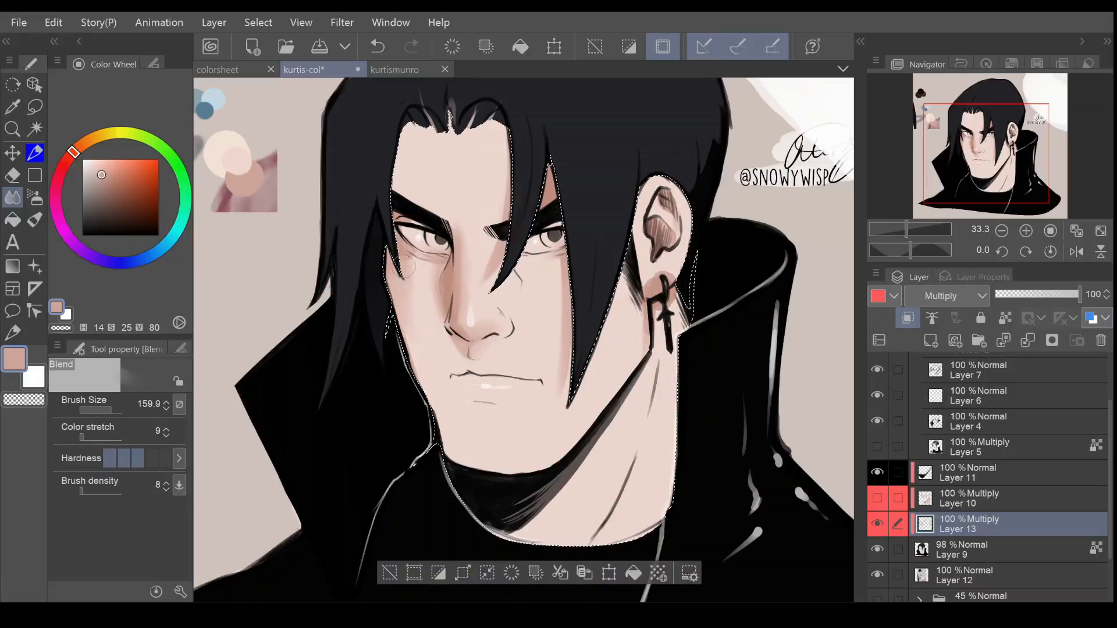
click(110, 410)
Paint fine shadow strokes between the eyebrows with line brush size 31.7 and soften them with Blend brush sizes 15.6 and 52.6
click(31, 157)
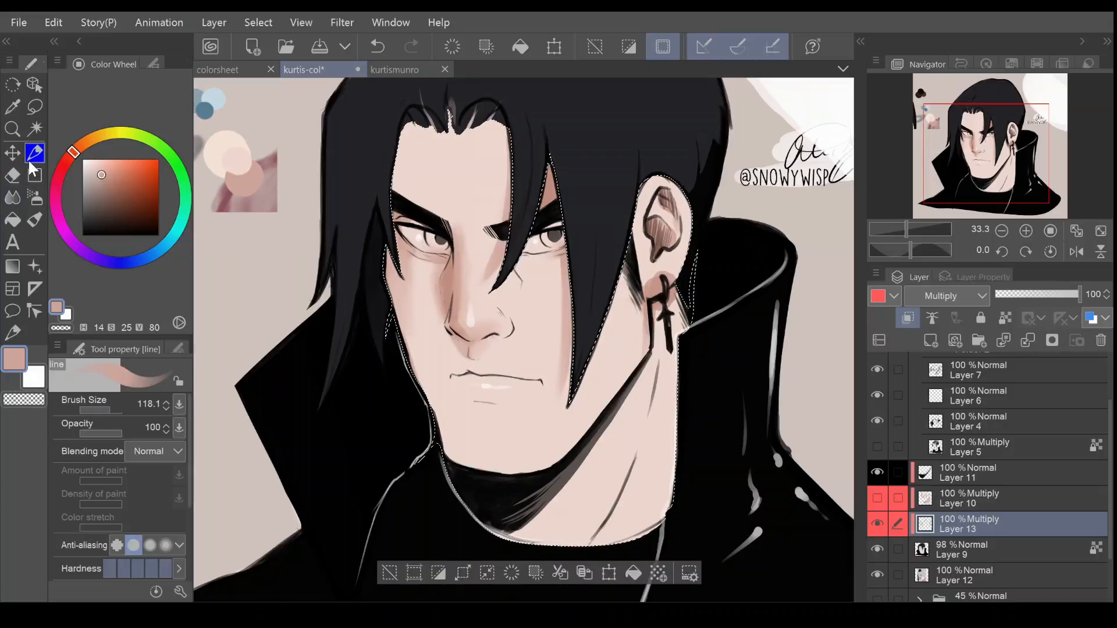
click(104, 410)
click(102, 410)
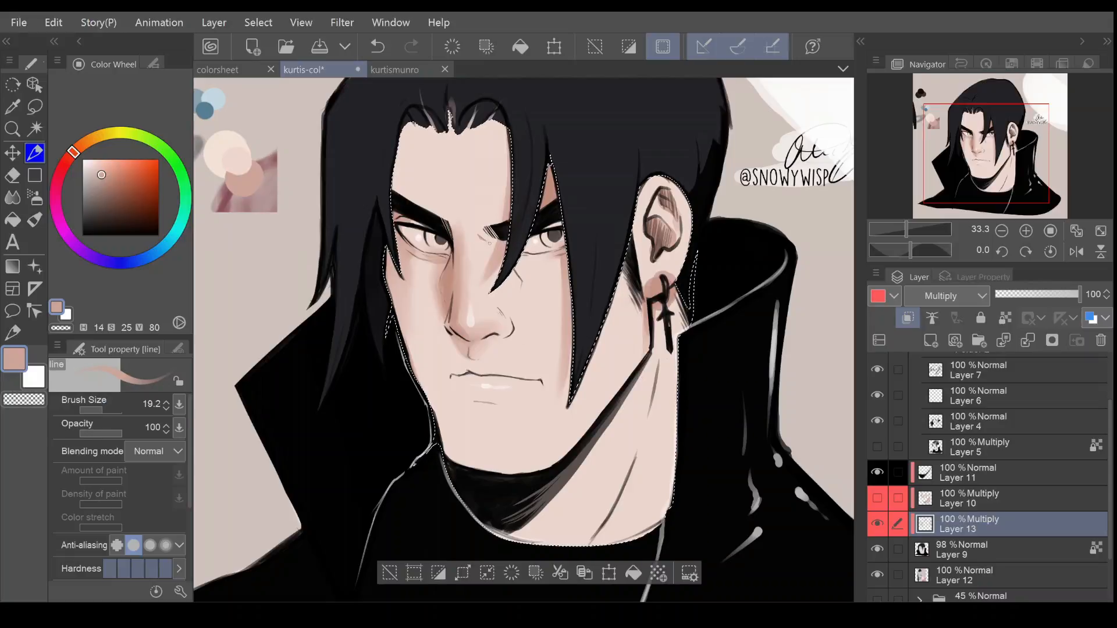
click(104, 410)
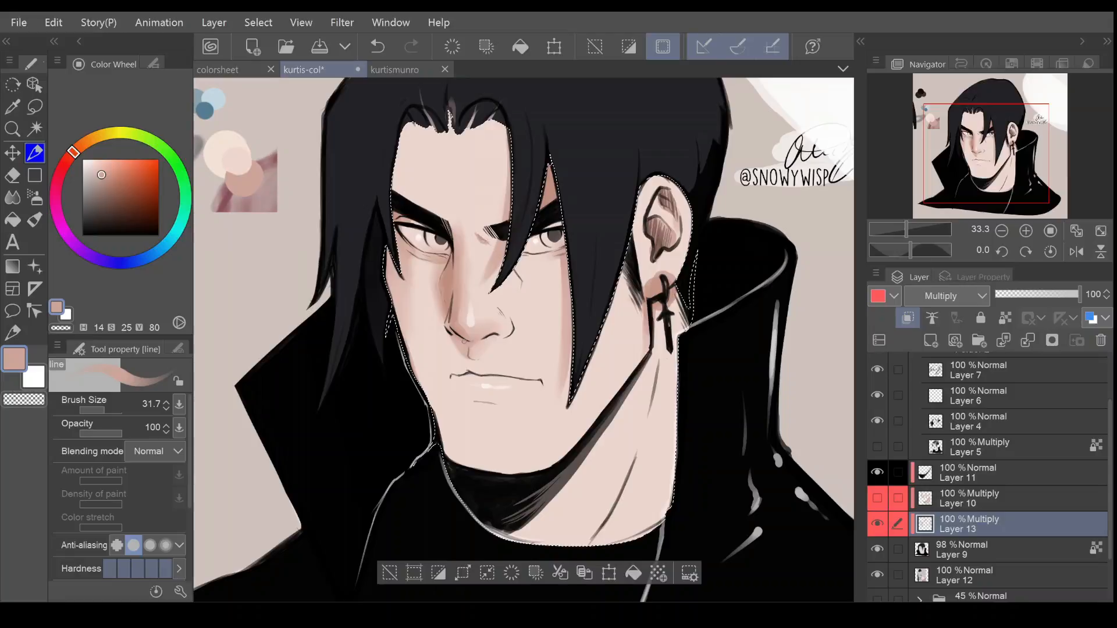
click(13, 198)
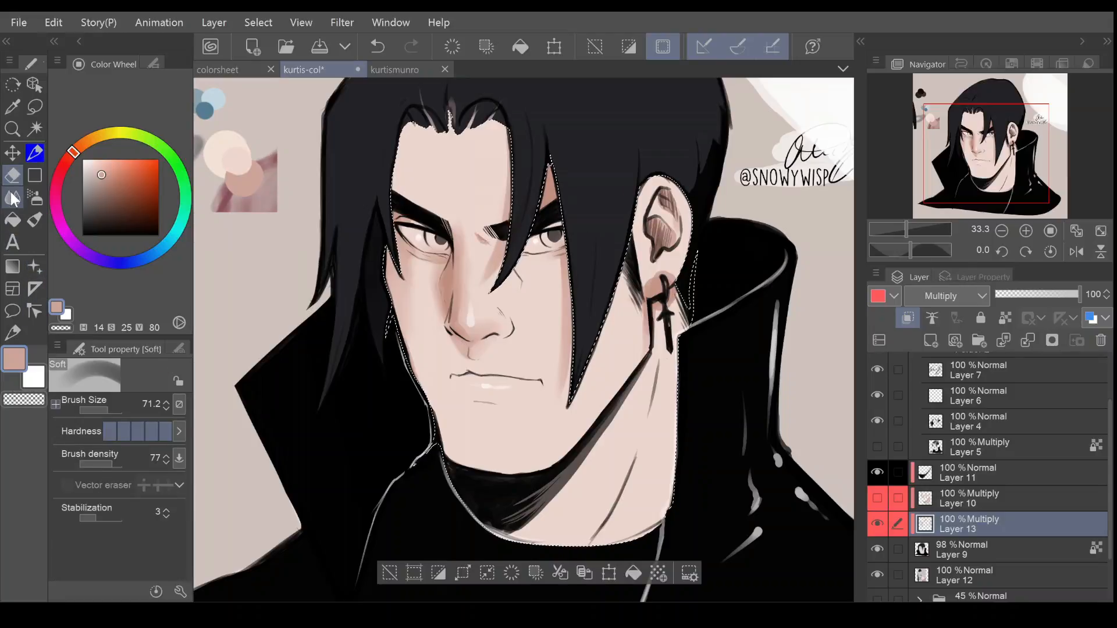
click(101, 410)
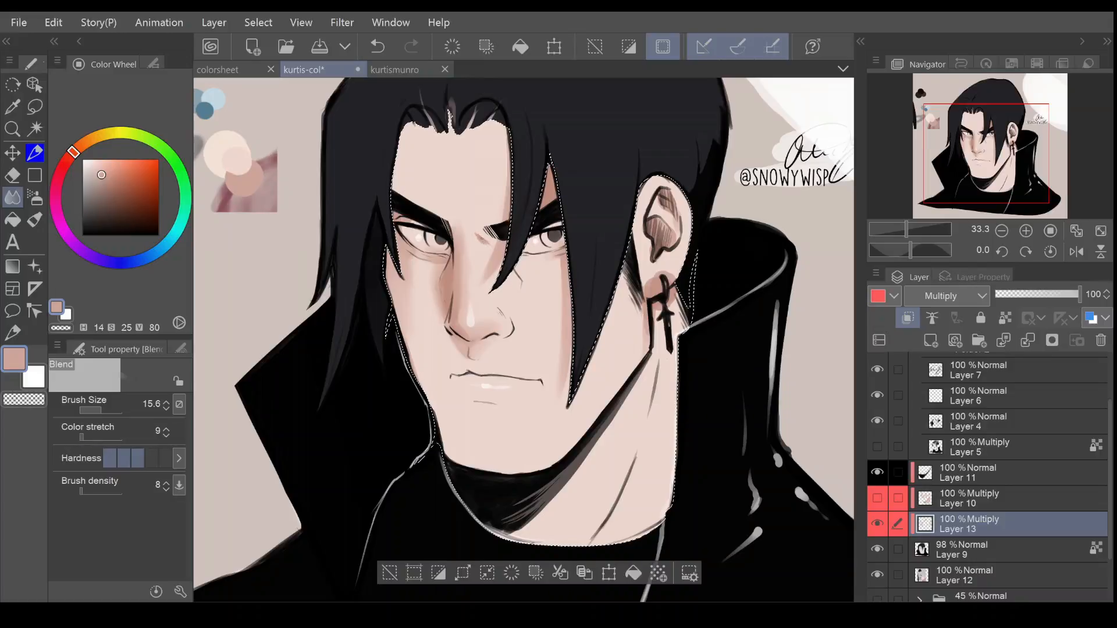
click(108, 410)
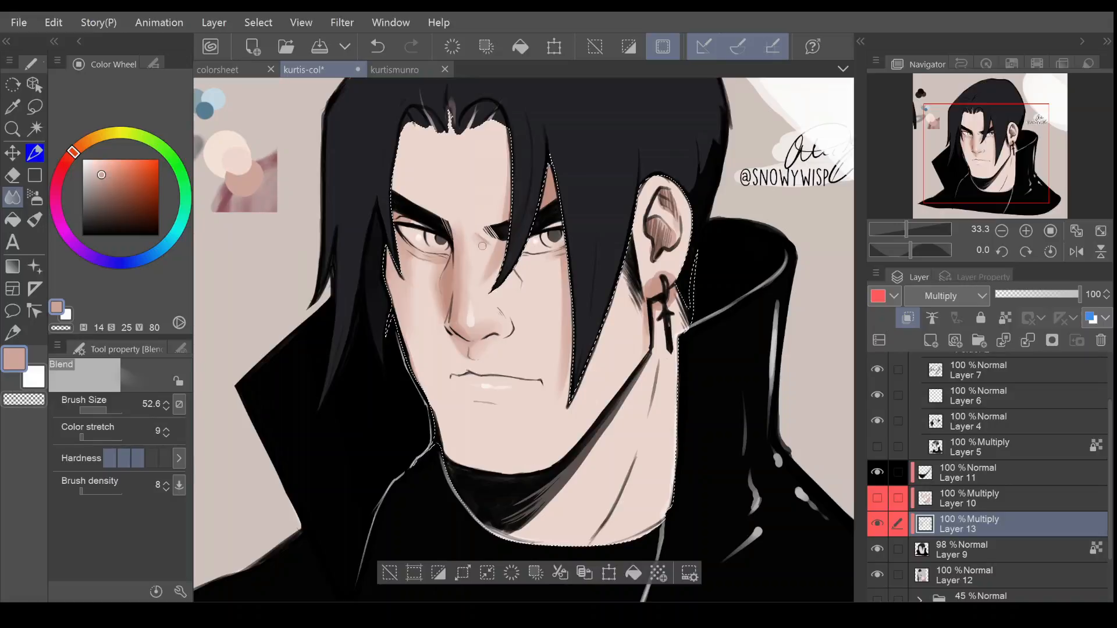
click(12, 175)
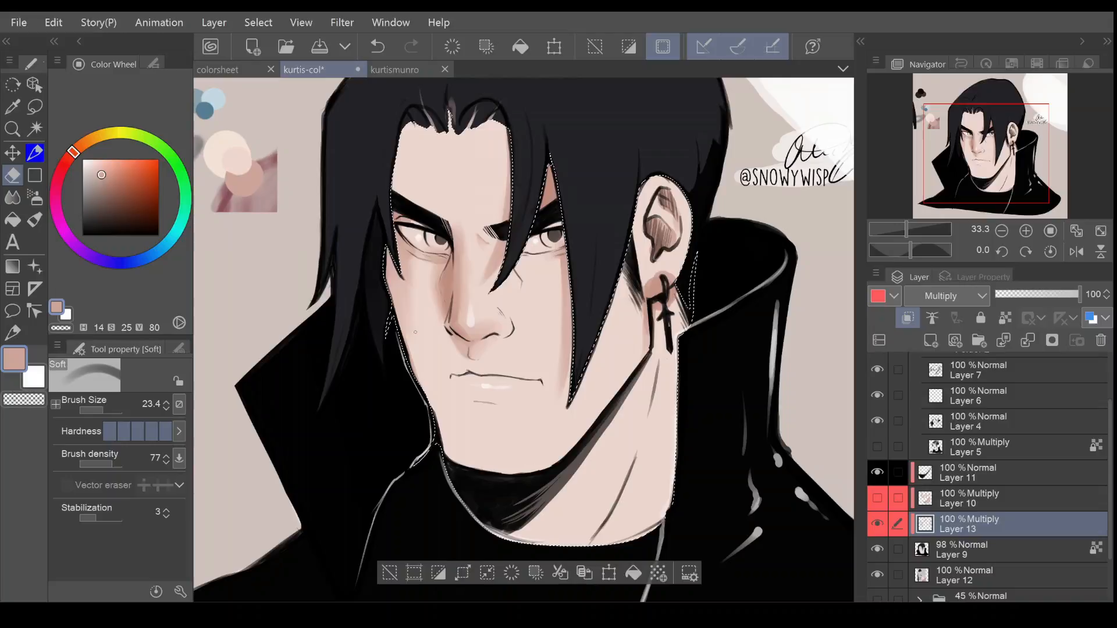
Paint a shadow patch below the lower lip with line brush size 118.1 and soften it with Blend brush size 87.2
click(35, 153)
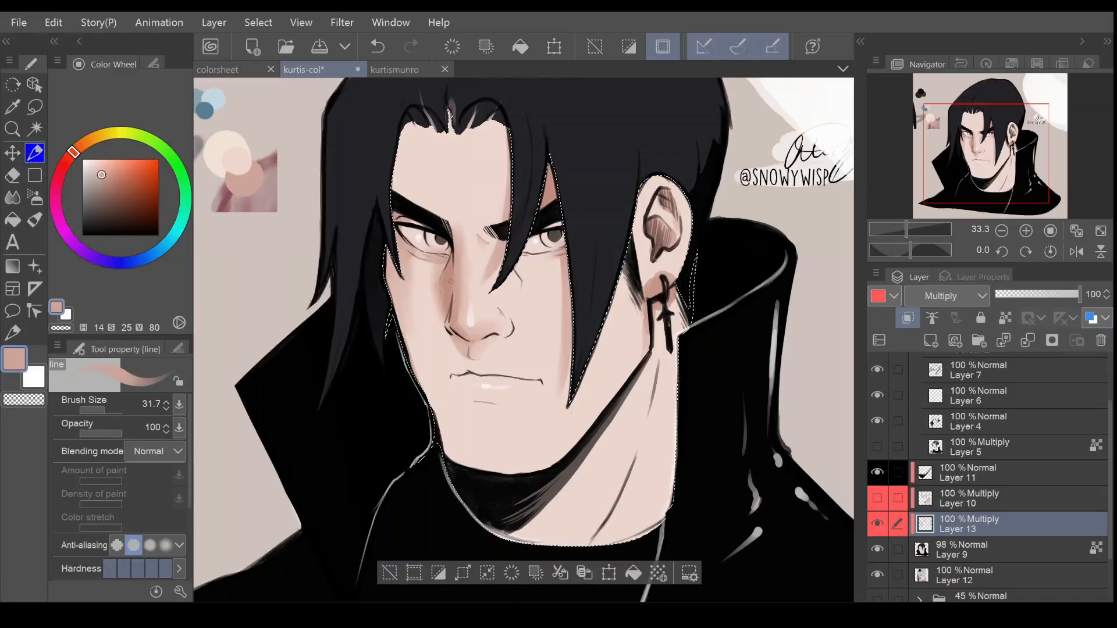
click(110, 406)
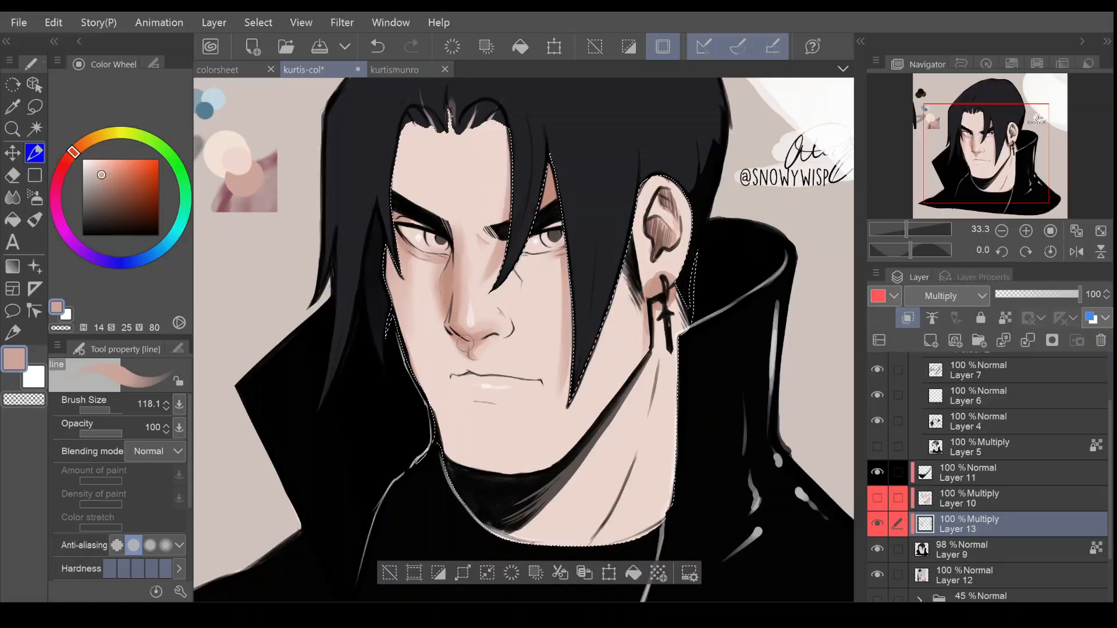
drag(496, 402, 472, 404)
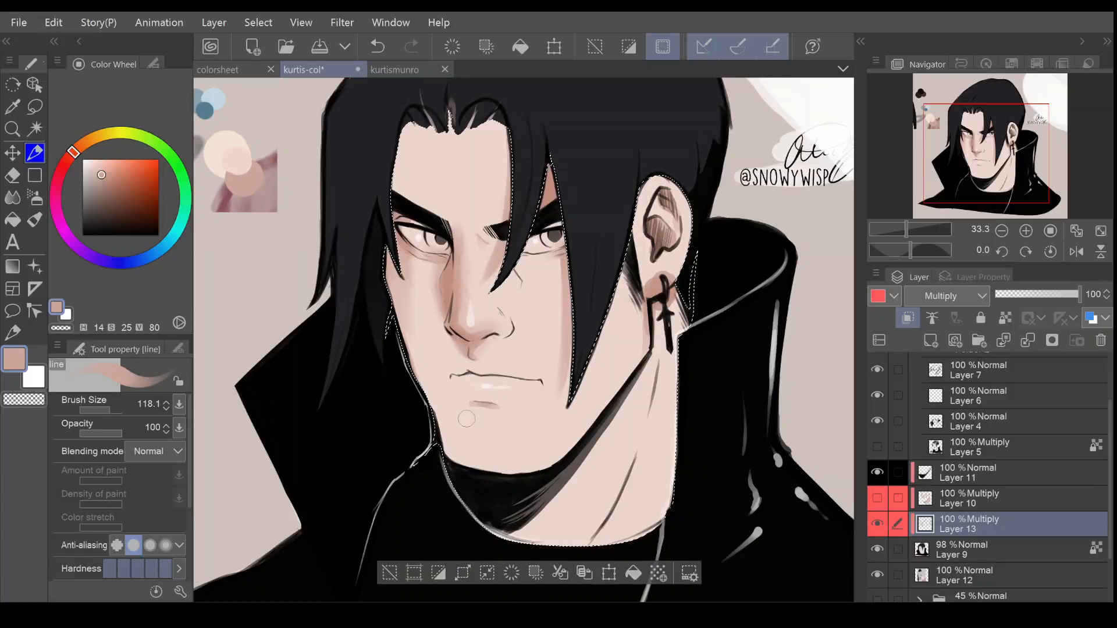
drag(493, 401, 482, 410)
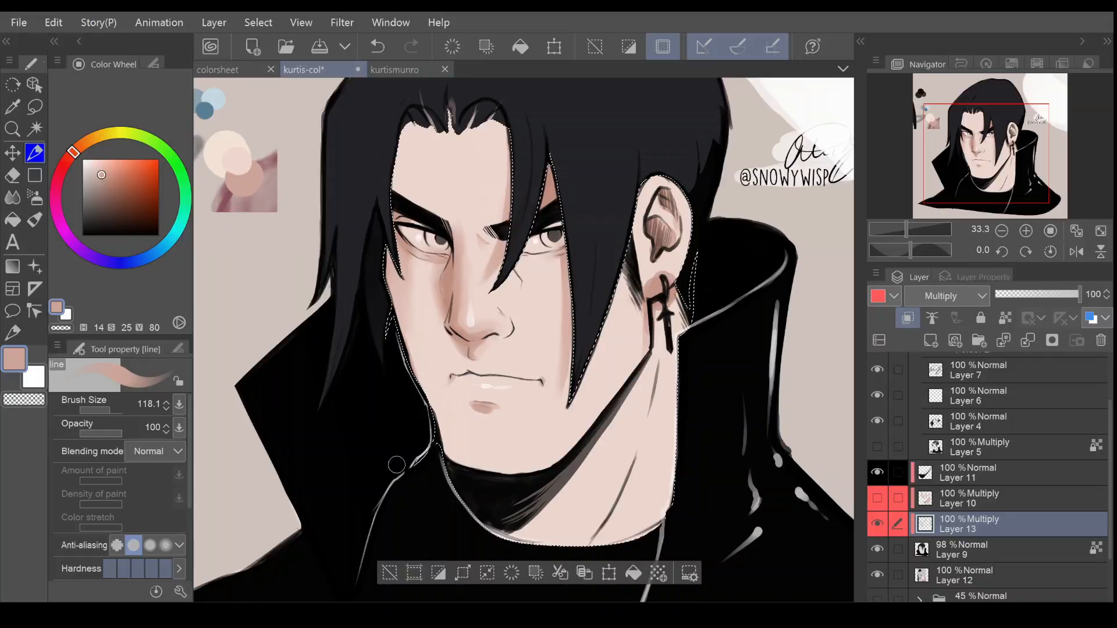
click(13, 197)
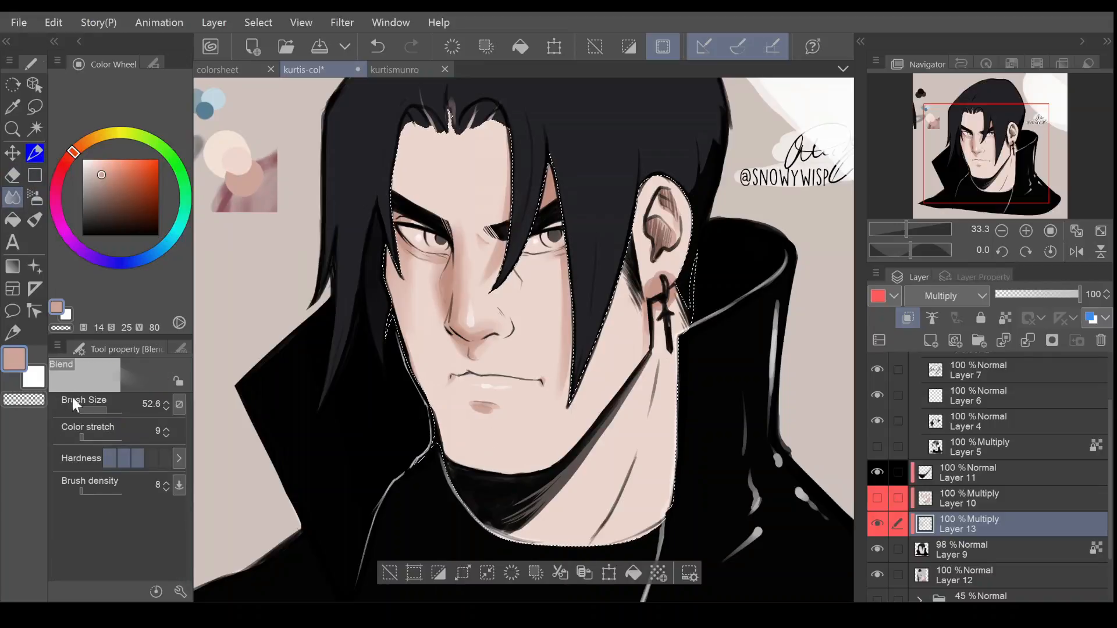
drag(107, 404, 109, 405)
drag(493, 410, 493, 410)
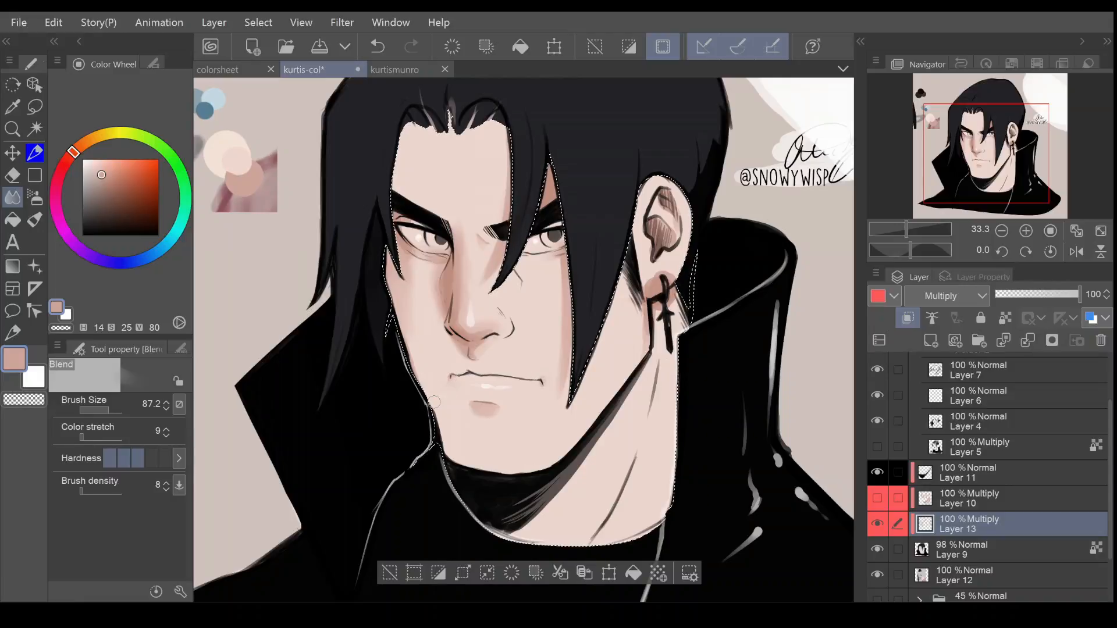
Refine the nose shadows with the Soft eraser up to size 118.1, and blend them with Blend brush size 47.6
click(13, 175)
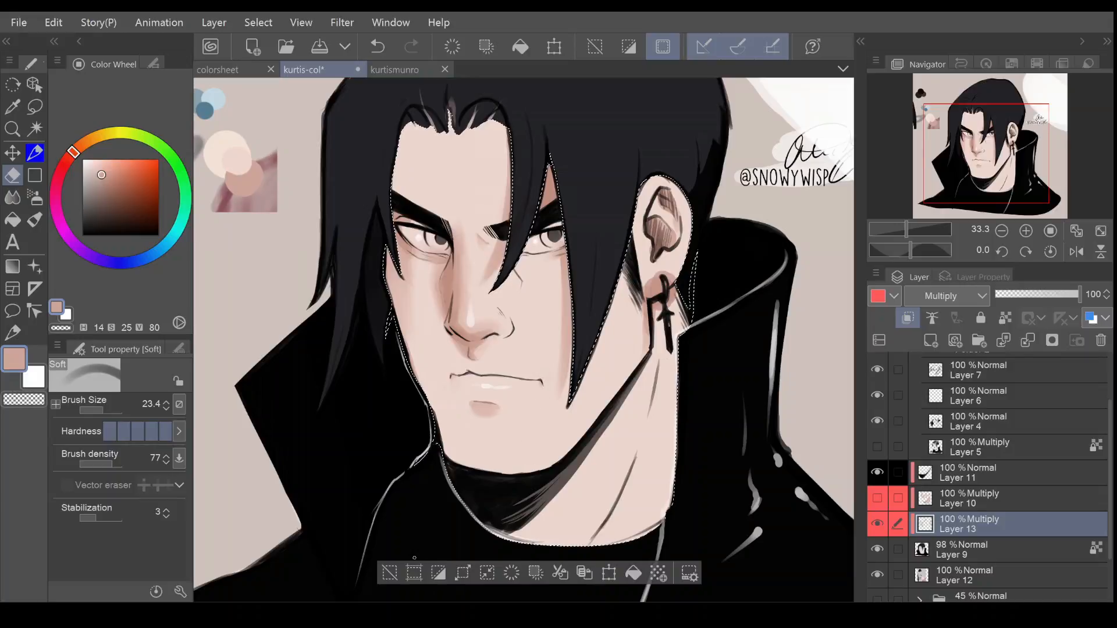
click(12, 196)
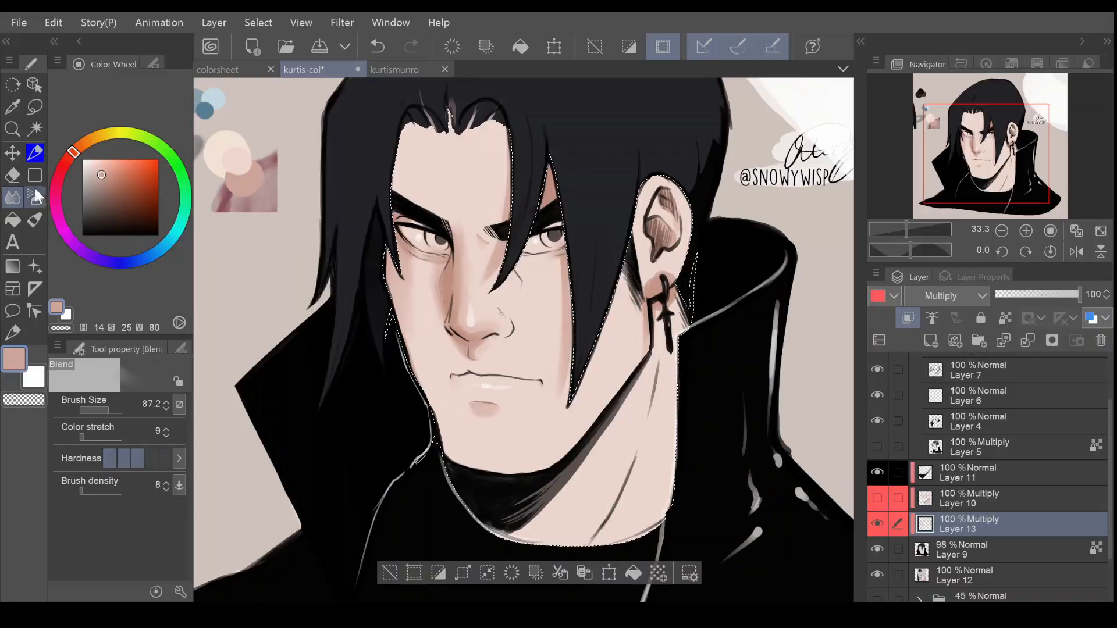
click(12, 176)
click(102, 409)
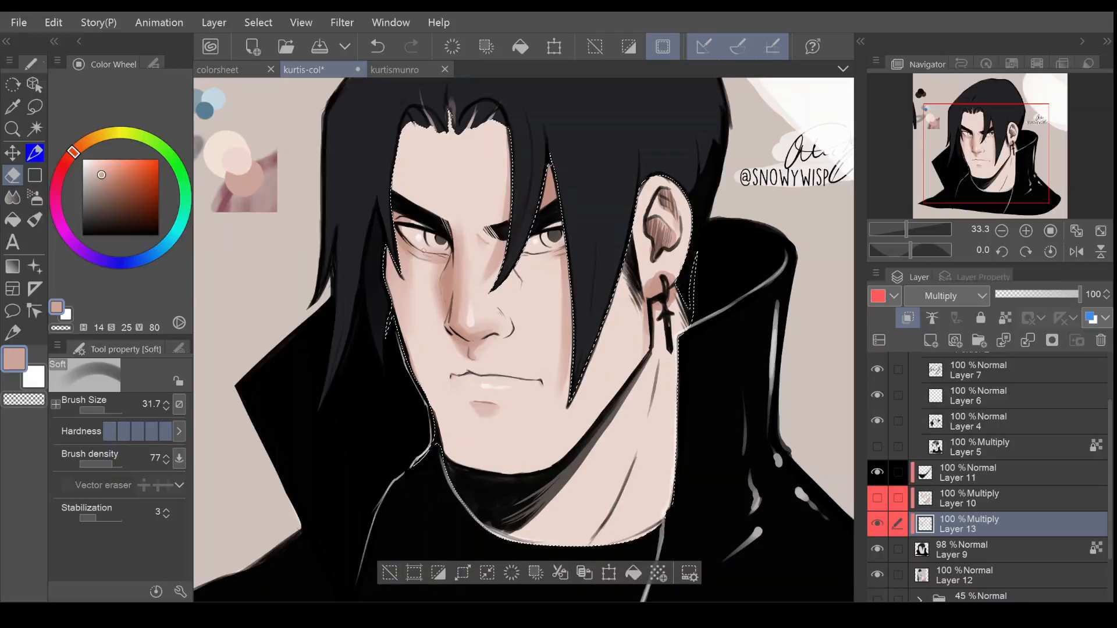
click(113, 410)
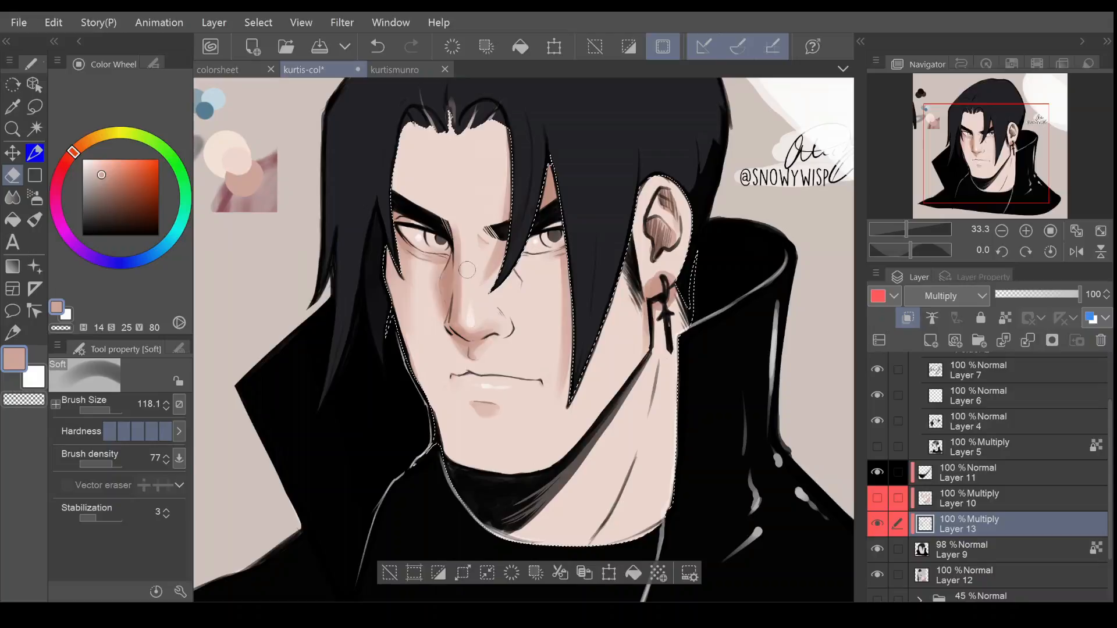
click(14, 198)
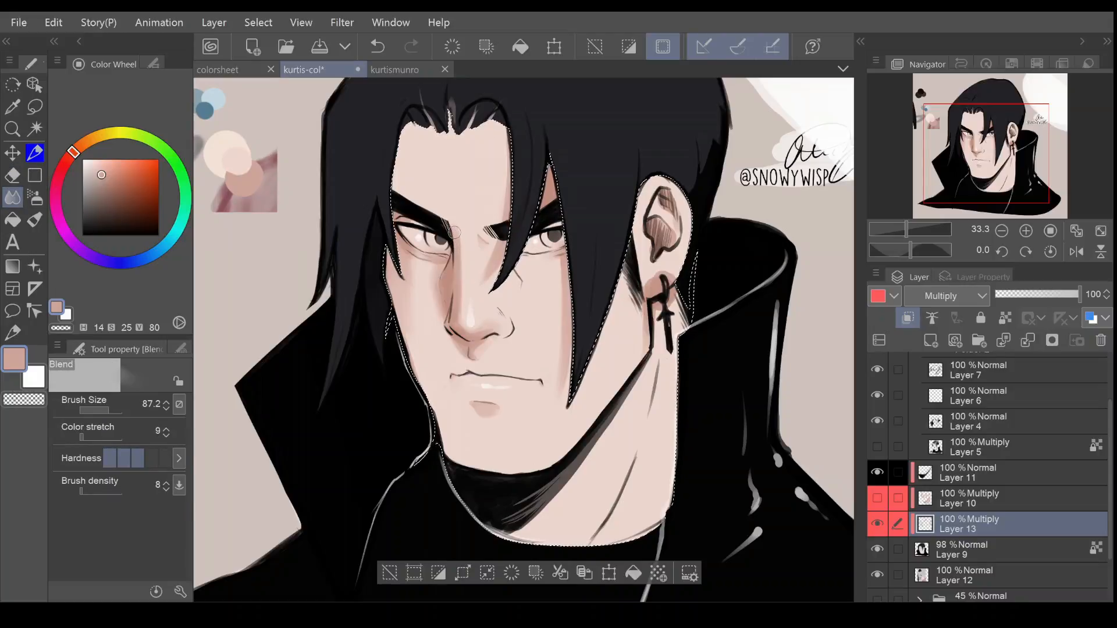
click(102, 410)
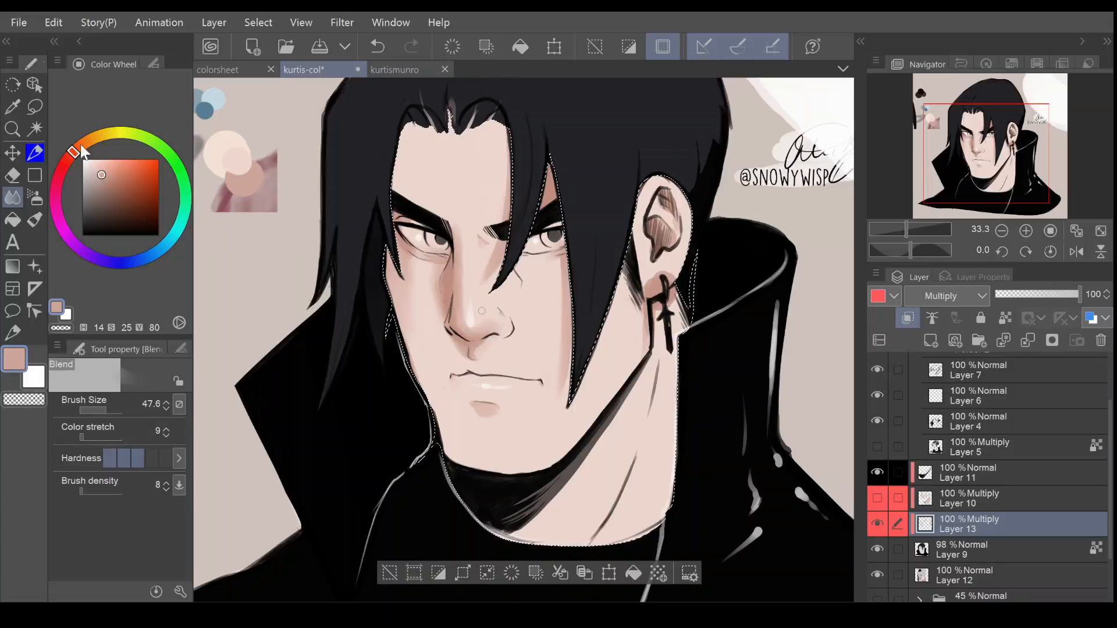
Refine the shading along the cheek's outer edge with line brush size 71.2, Blend sizes 35.1 and 96.5, and the Soft eraser at 52.6
click(35, 153)
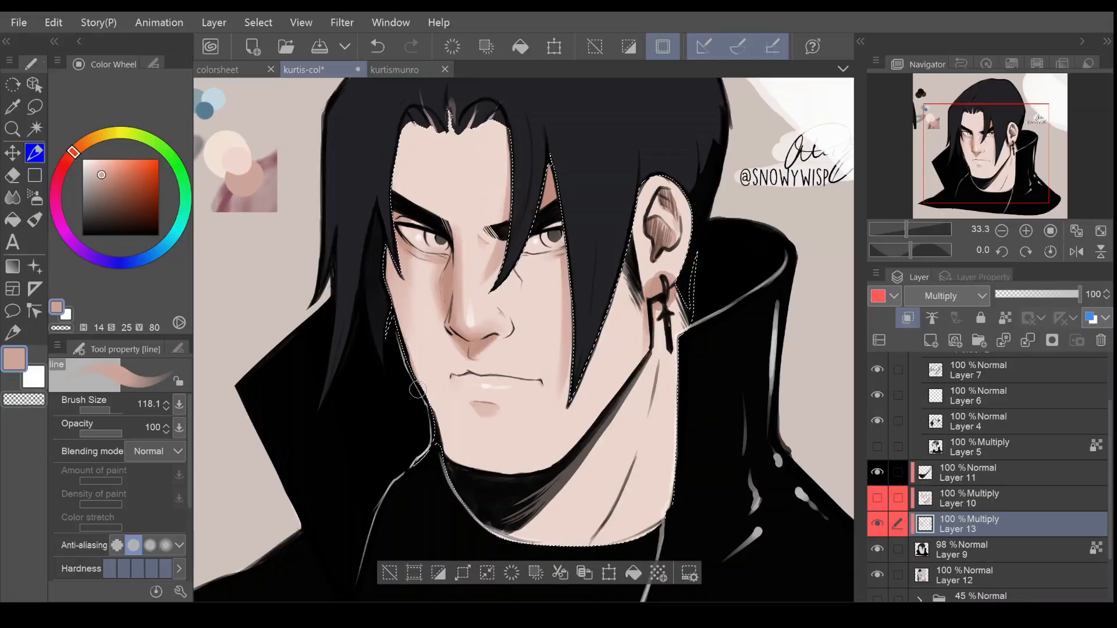
drag(109, 407, 104, 410)
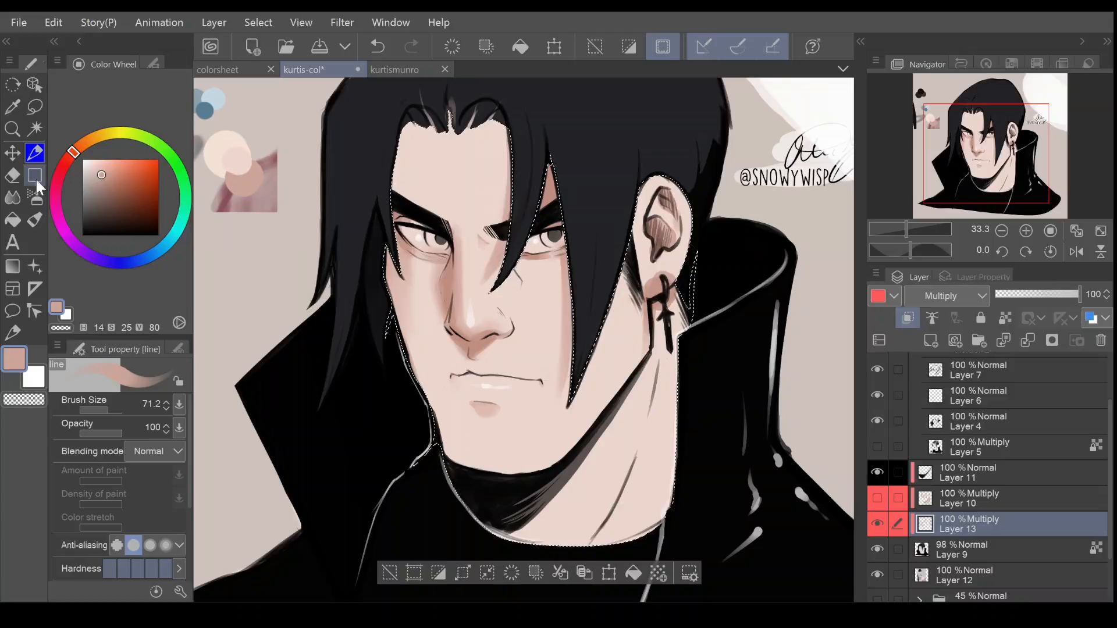
click(12, 197)
drag(102, 406, 93, 399)
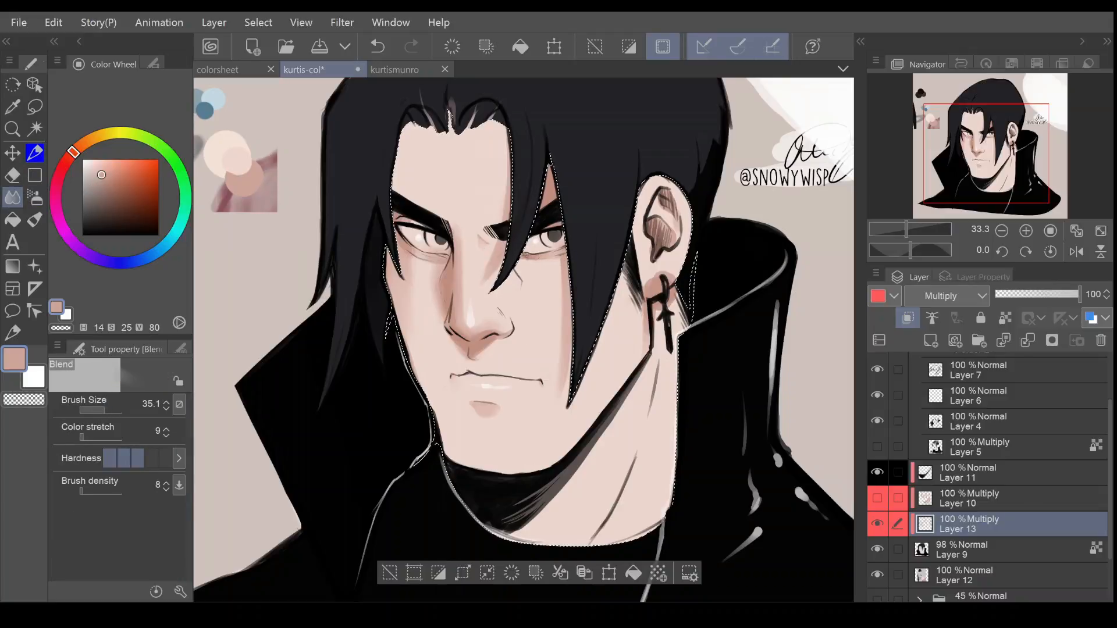
drag(121, 406, 107, 408)
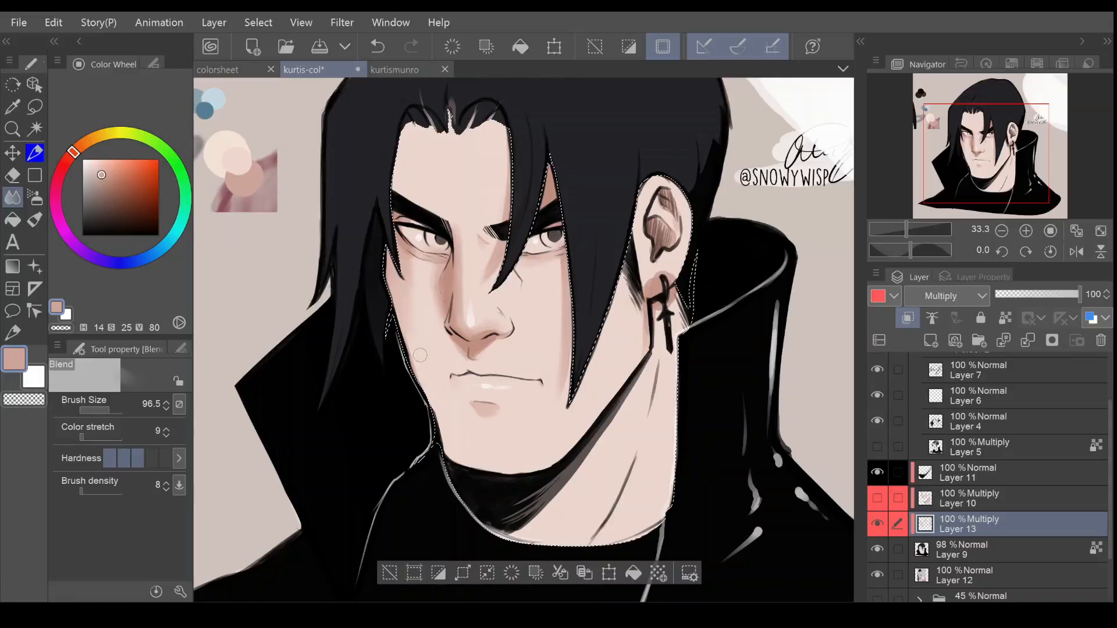
click(12, 178)
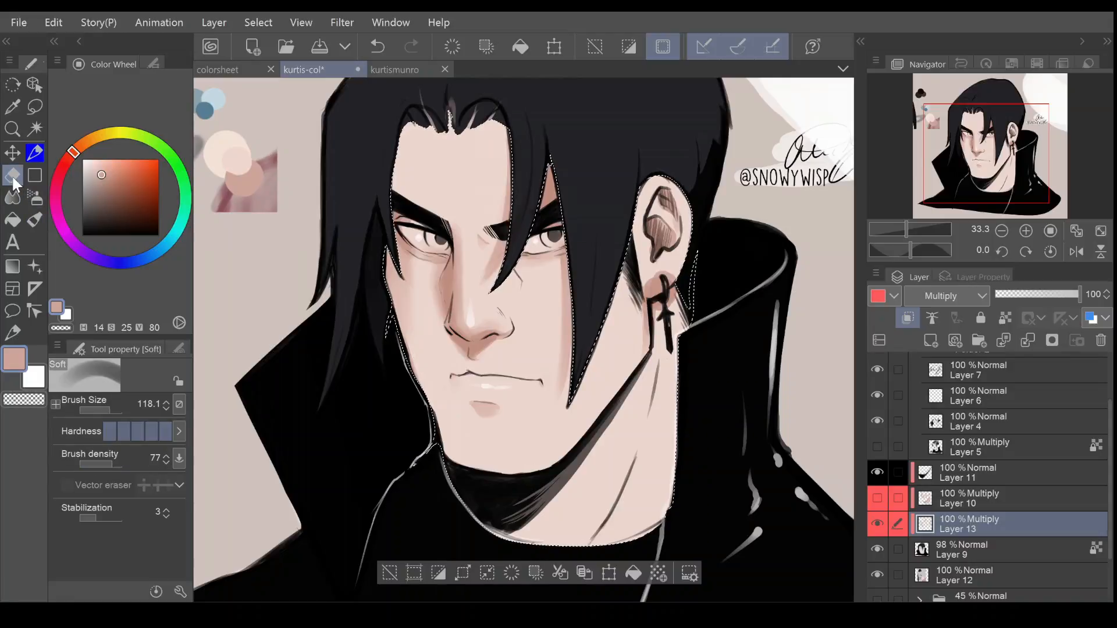
drag(110, 403, 102, 398)
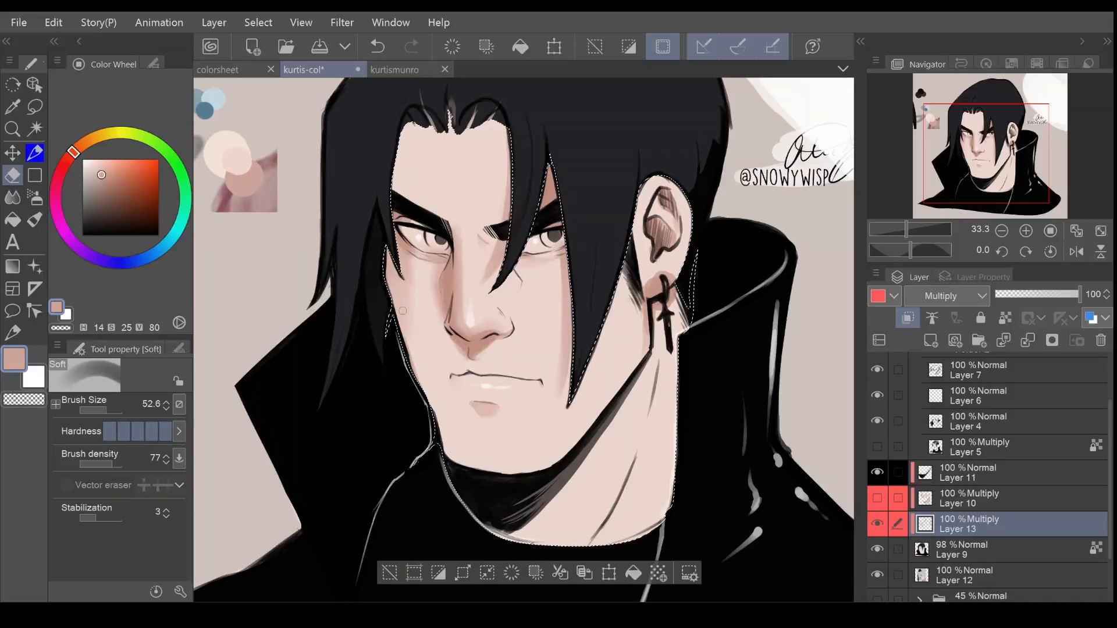
Paint a broad shadow on the neck under the jaw with line brush size 239.5 and soften it with Blend brush size 216.5
click(35, 153)
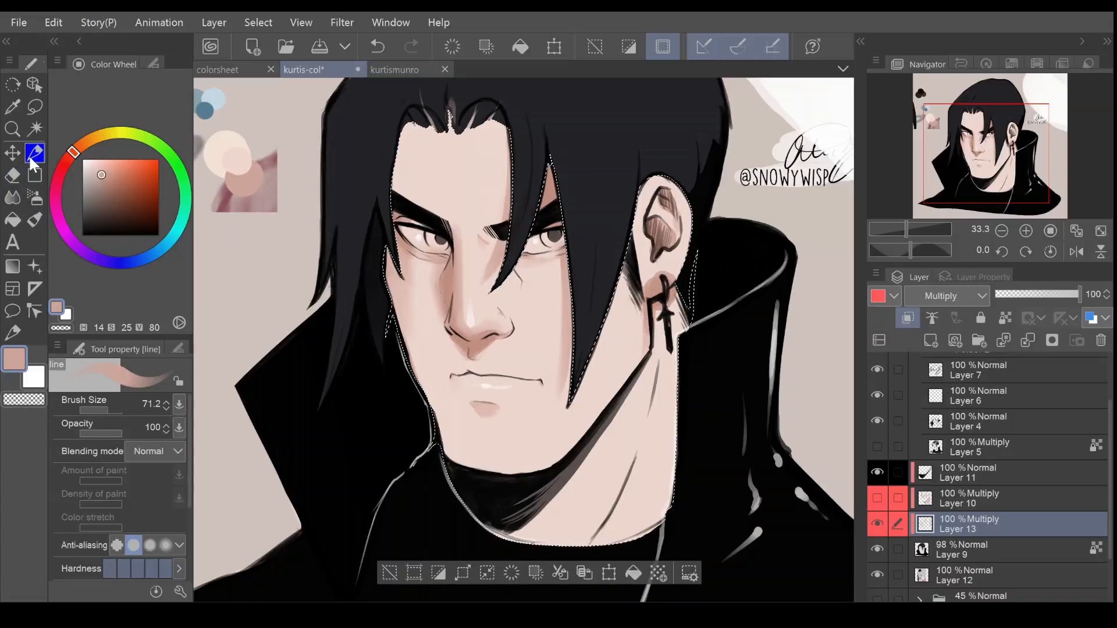
click(113, 406)
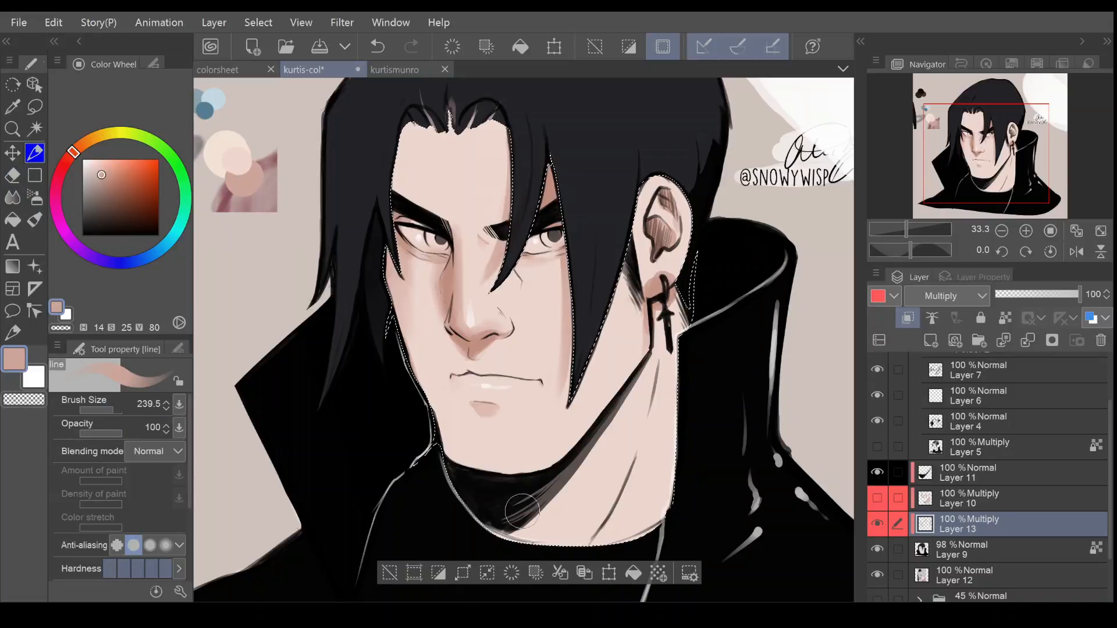
mouse_move(560, 483)
mouse_down()
mouse_move(553, 493)
mouse_move(592, 463)
mouse_up()
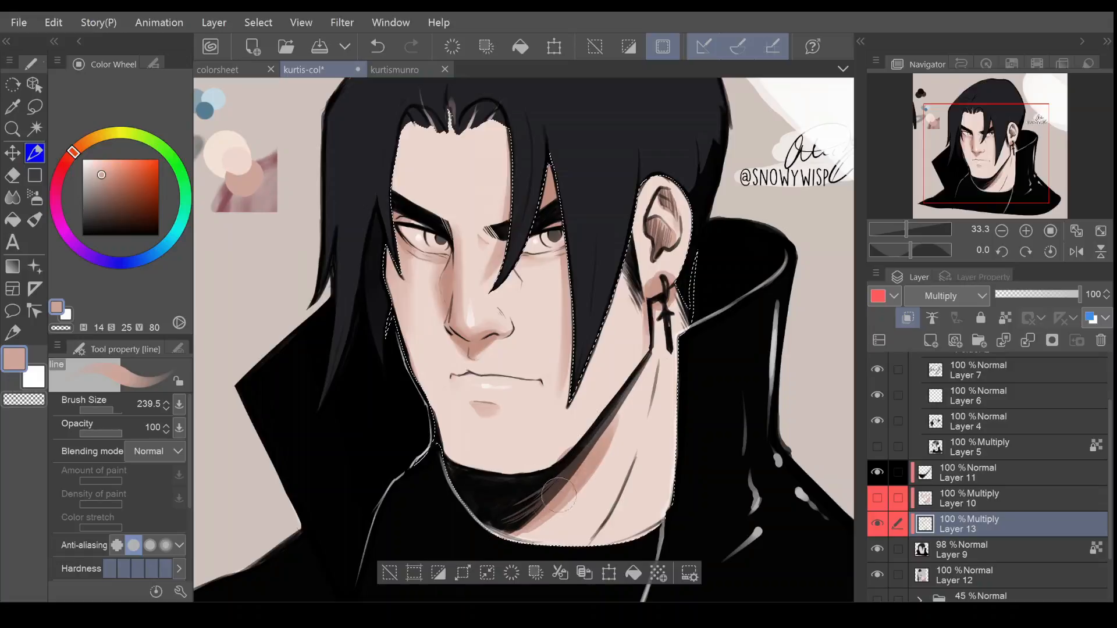
mouse_move(633, 390)
mouse_down()
mouse_move(608, 434)
mouse_move(540, 497)
mouse_move(506, 505)
mouse_move(486, 488)
mouse_move(520, 493)
mouse_move(485, 487)
mouse_move(568, 472)
mouse_move(629, 395)
mouse_move(541, 516)
mouse_move(586, 487)
mouse_move(611, 432)
mouse_up()
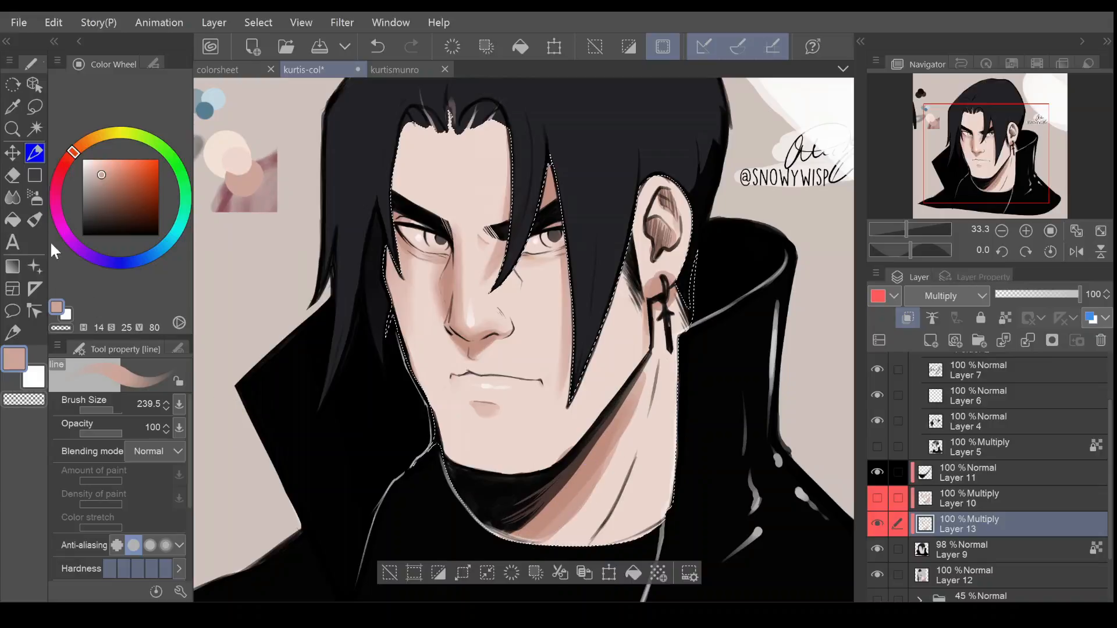
click(14, 178)
click(12, 198)
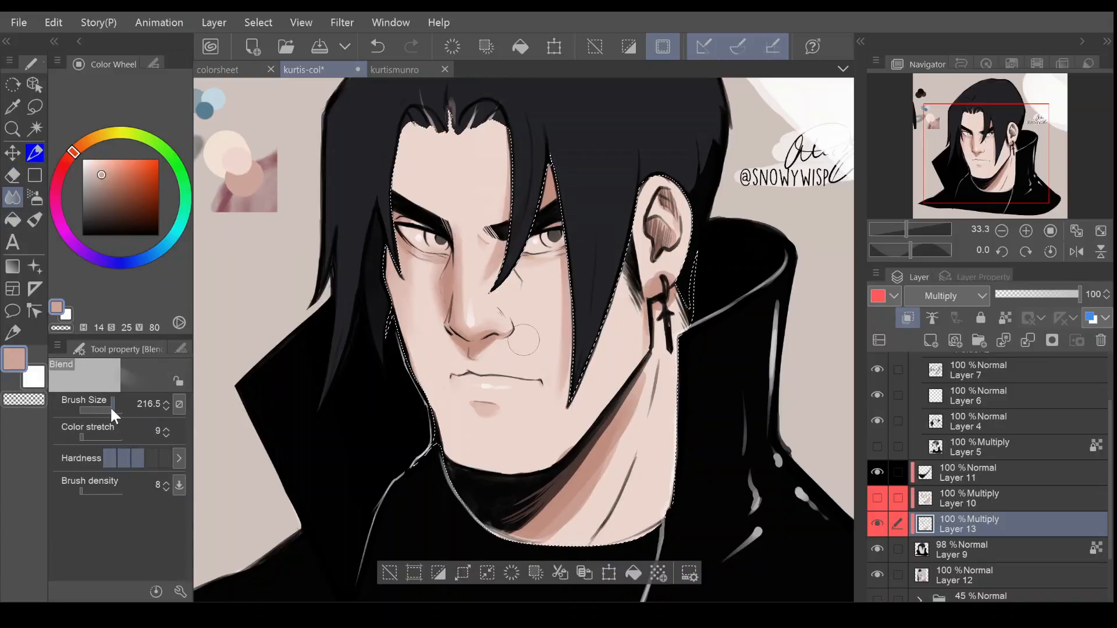
mouse_move(581, 481)
mouse_down()
mouse_move(597, 463)
mouse_move(521, 540)
mouse_move(608, 452)
mouse_move(643, 383)
mouse_move(594, 486)
mouse_move(523, 525)
mouse_move(513, 505)
mouse_move(529, 503)
mouse_move(527, 519)
mouse_move(553, 511)
mouse_up()
mouse_move(652, 360)
mouse_down()
mouse_move(585, 511)
mouse_move(530, 521)
mouse_move(510, 504)
mouse_move(554, 495)
mouse_move(629, 431)
mouse_up()
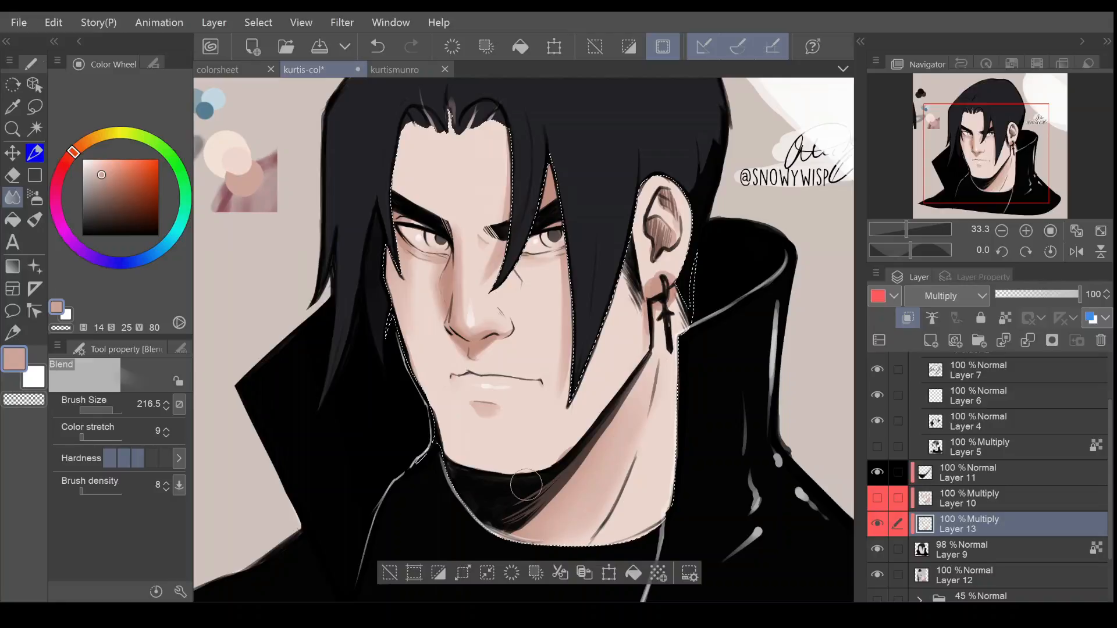
Deepen the neck shadow beneath the jaw with line brush sizes 486.0 and 176.9, and blend it at size 216.5
click(34, 152)
drag(97, 401, 106, 410)
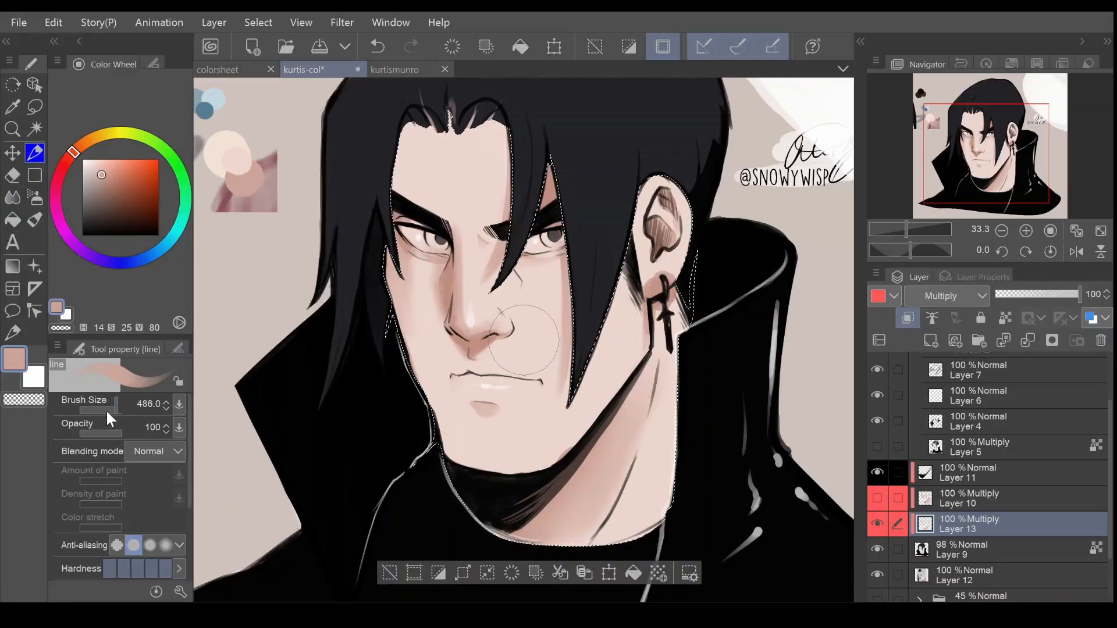
drag(516, 526, 583, 461)
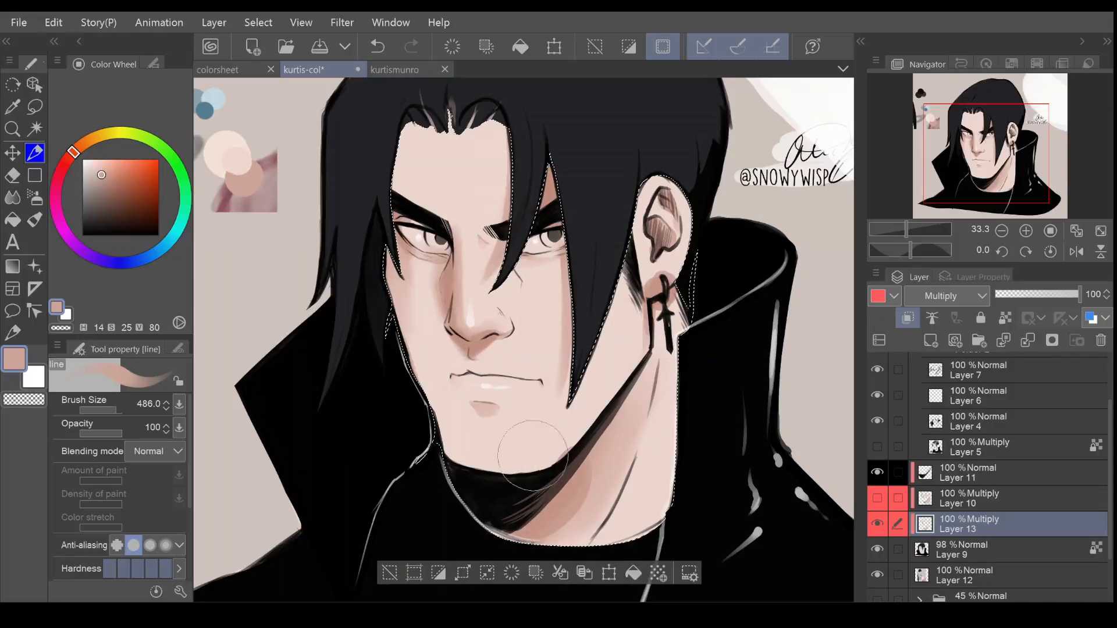
drag(111, 405, 111, 409)
drag(643, 367, 573, 477)
drag(629, 407, 544, 531)
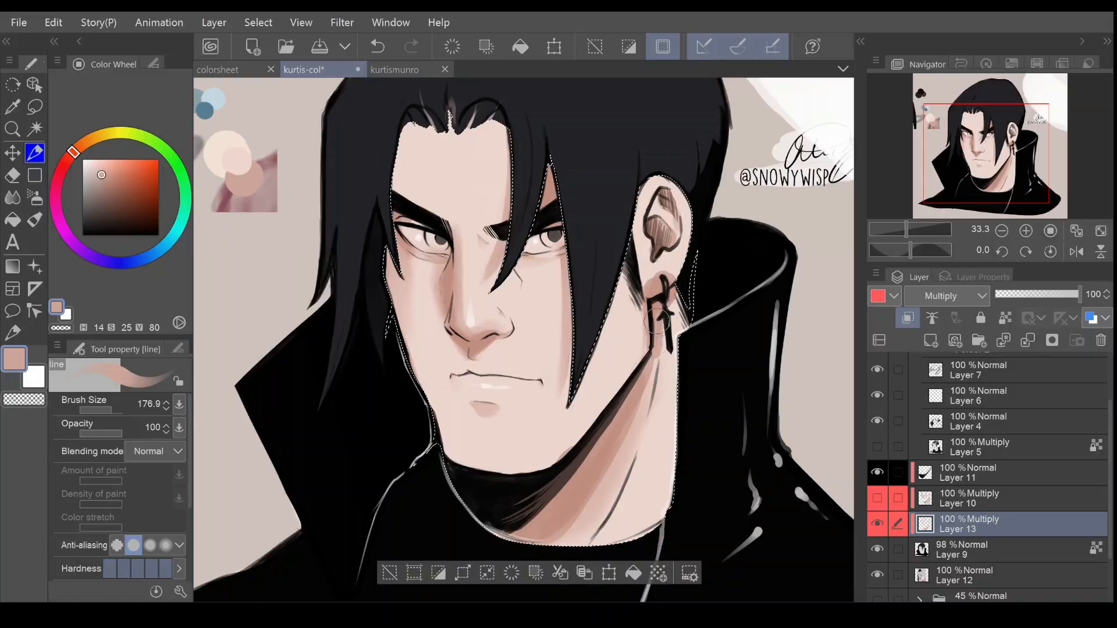
key(j)
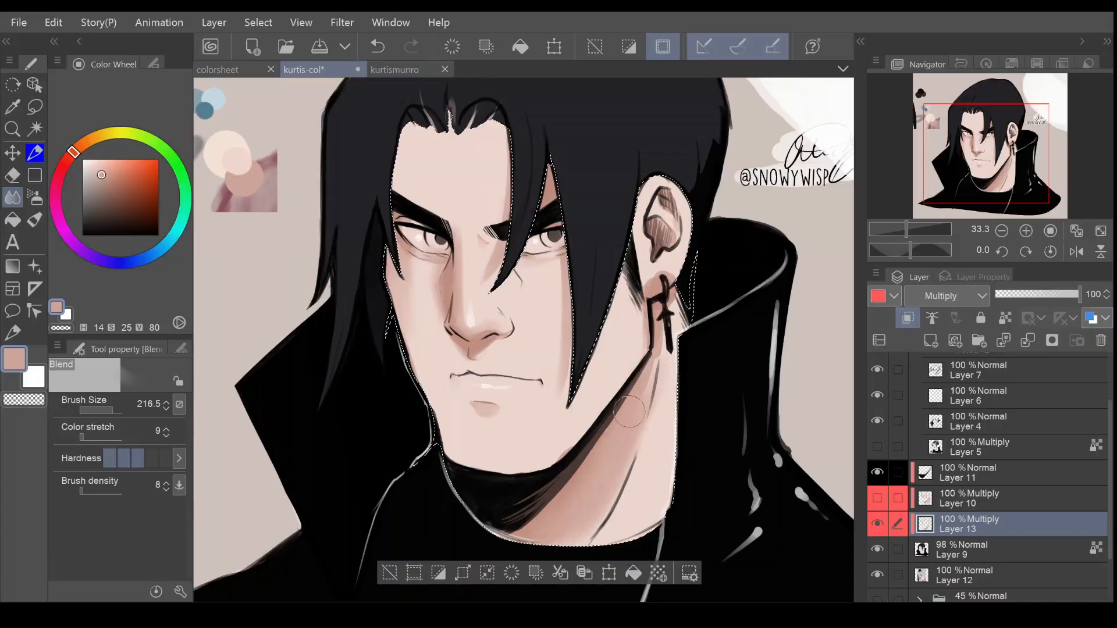
Compare the skin shading by toggling Layers 10 and 13, and smooth the neck shadow with Blend brush sizes 58.2 and 96.5
click(106, 409)
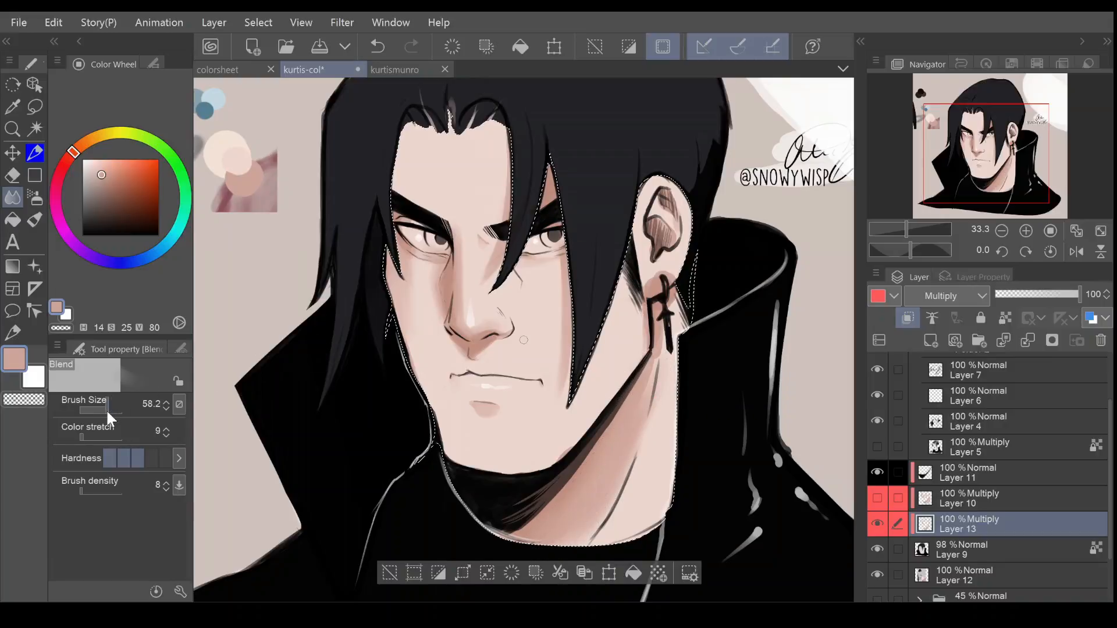
click(882, 497)
click(879, 522)
click(878, 522)
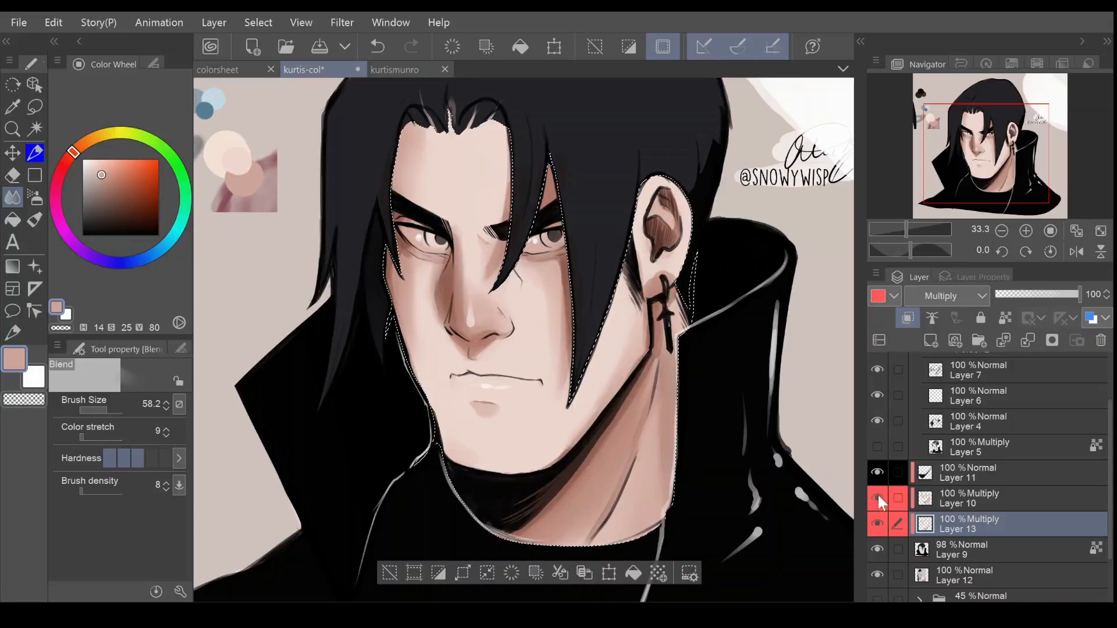
click(877, 495)
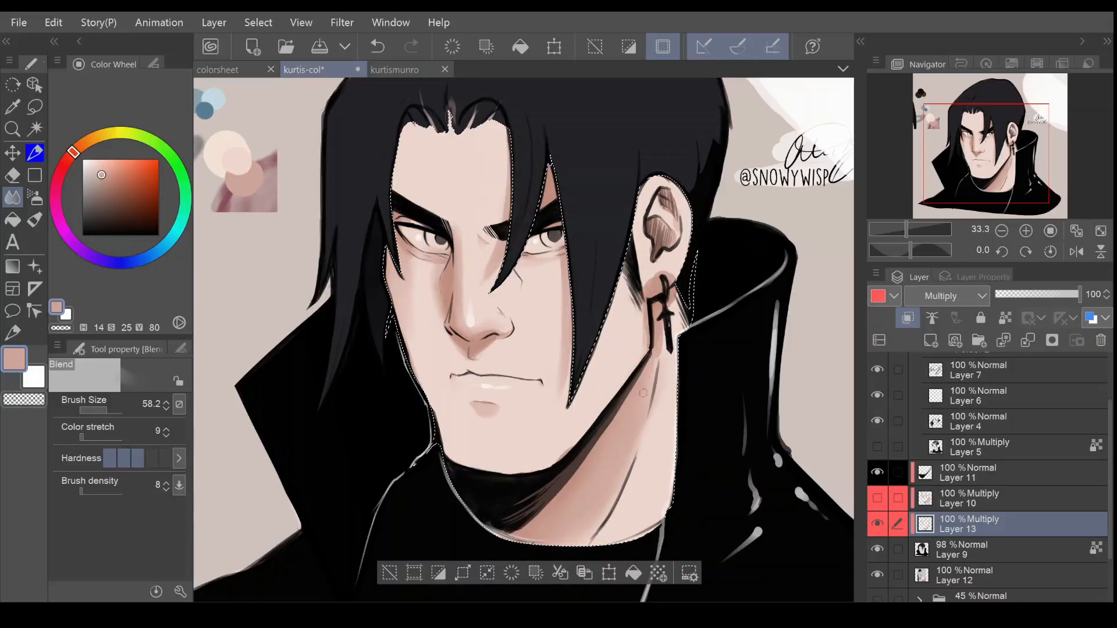
drag(110, 409, 113, 409)
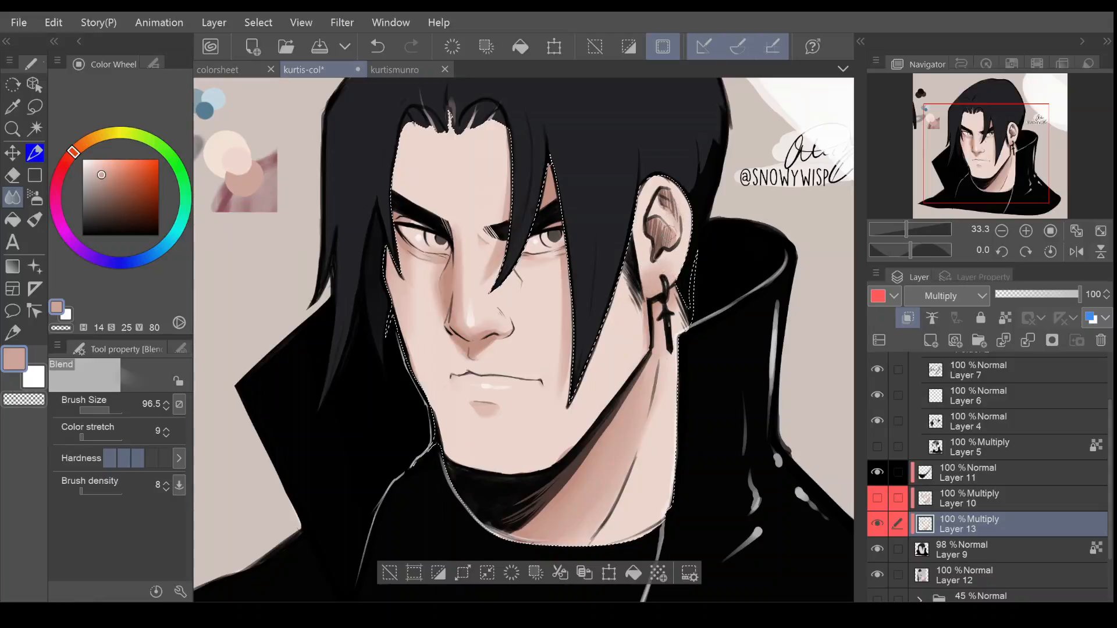
Erase the dark hatching inside the ear on Layer 4 with the Soft eraser at size 52.6
click(14, 175)
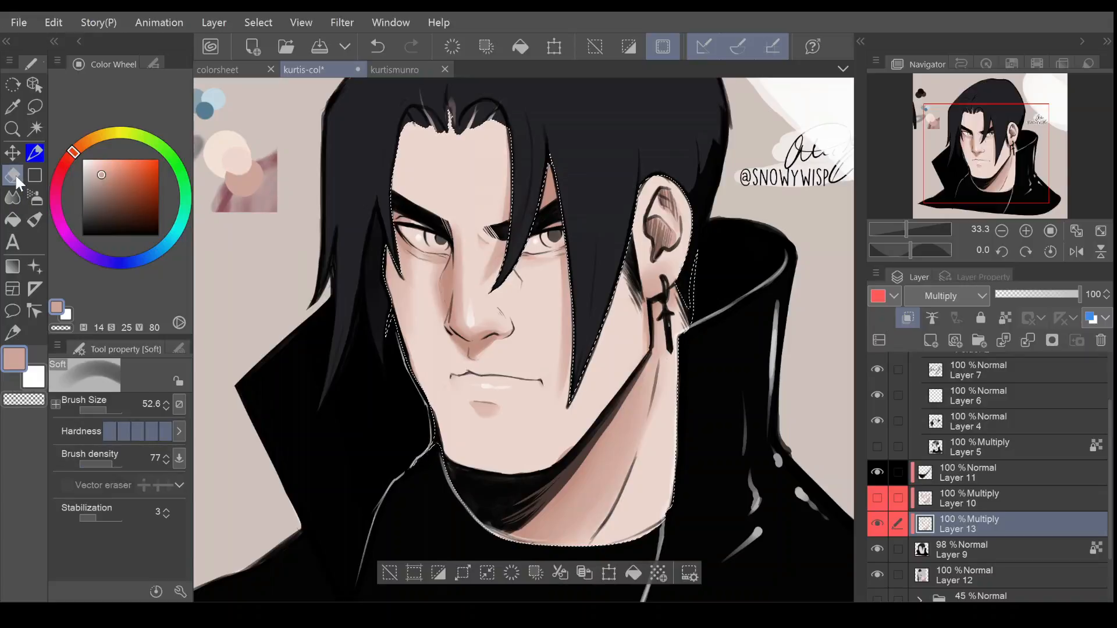
click(979, 441)
click(977, 425)
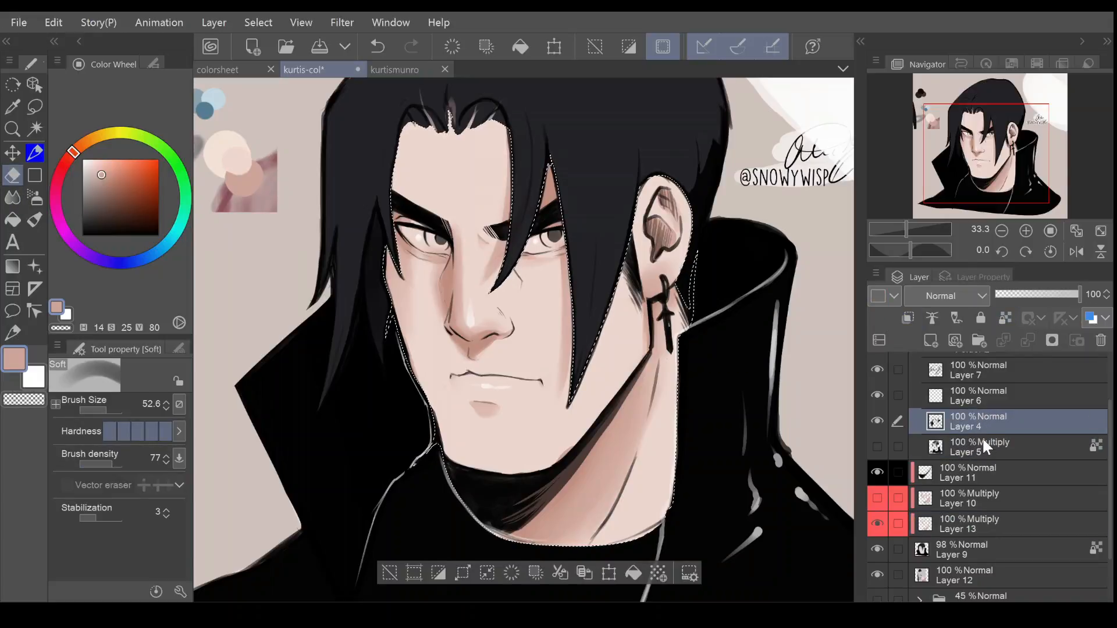
mouse_move(665, 229)
mouse_down()
mouse_move(652, 231)
mouse_move(669, 242)
mouse_move(666, 201)
mouse_up()
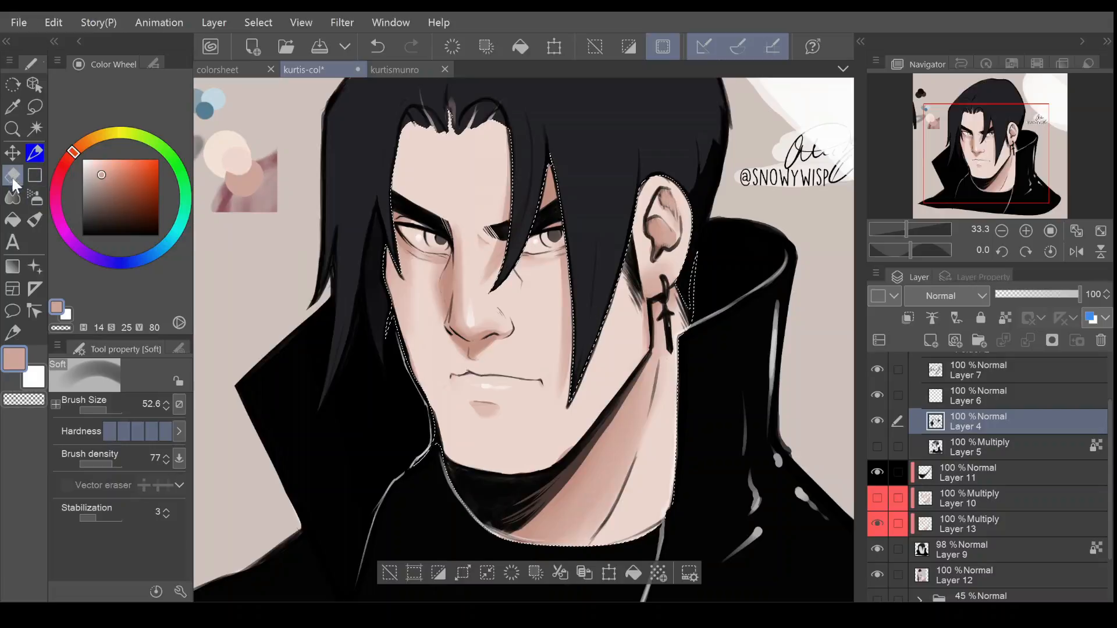
Soften the inner ear lines on Layer 4 with Blend brush size 52.6 and thin them with the Soft eraser at sizes 23.4 and 58.2
click(13, 198)
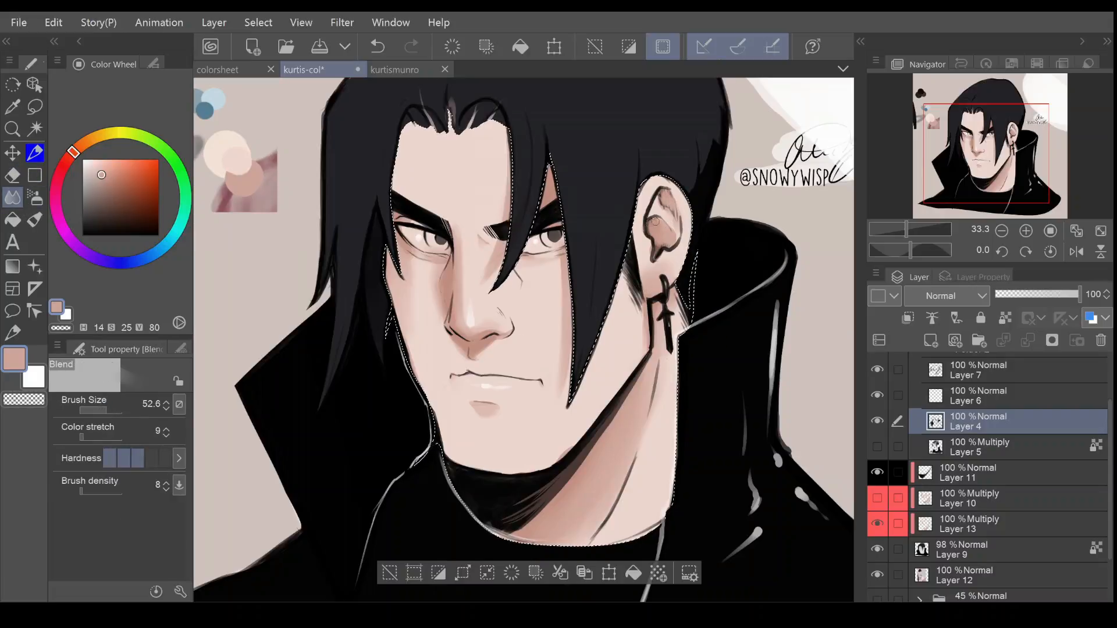
mouse_move(650, 226)
mouse_down()
mouse_move(665, 240)
mouse_move(657, 252)
mouse_move(666, 233)
mouse_up()
mouse_move(664, 194)
mouse_down()
mouse_move(670, 207)
mouse_move(670, 193)
mouse_up()
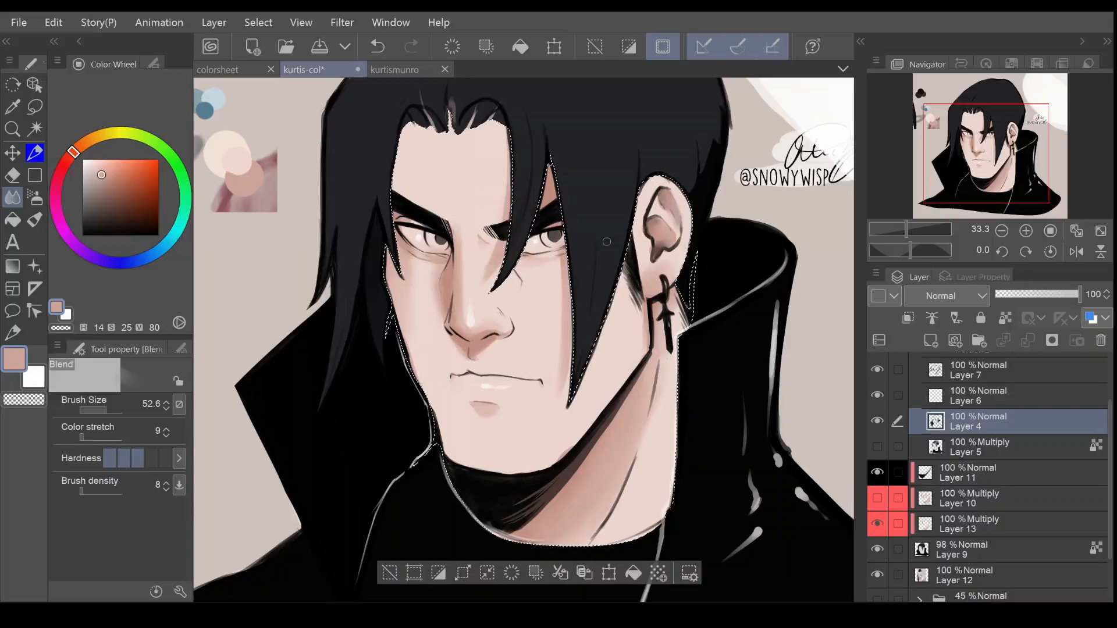
click(13, 175)
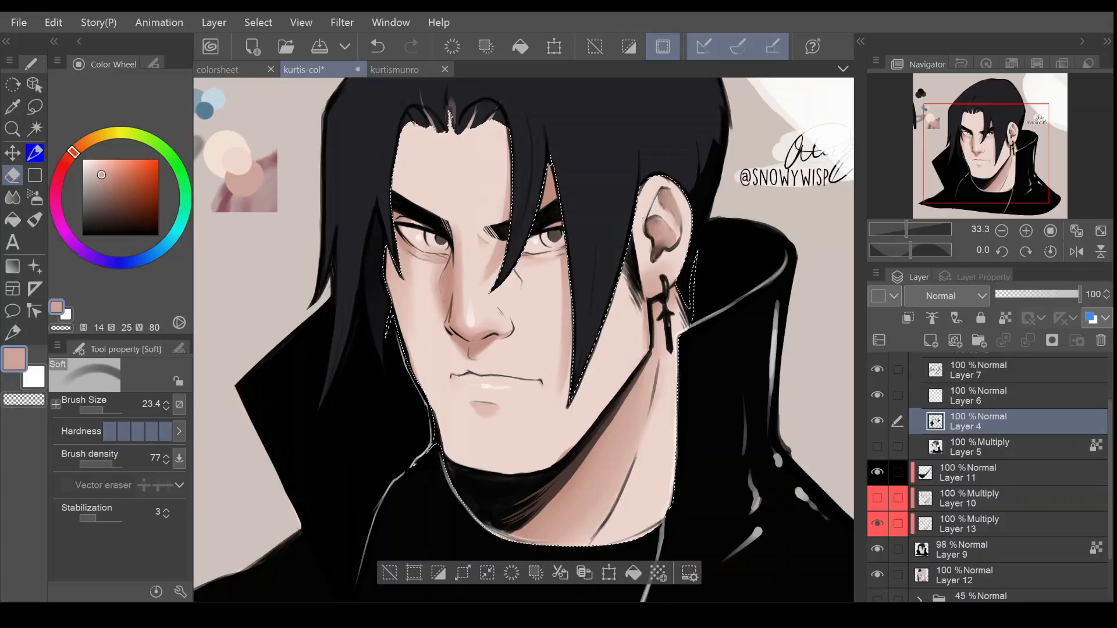
drag(103, 408, 106, 407)
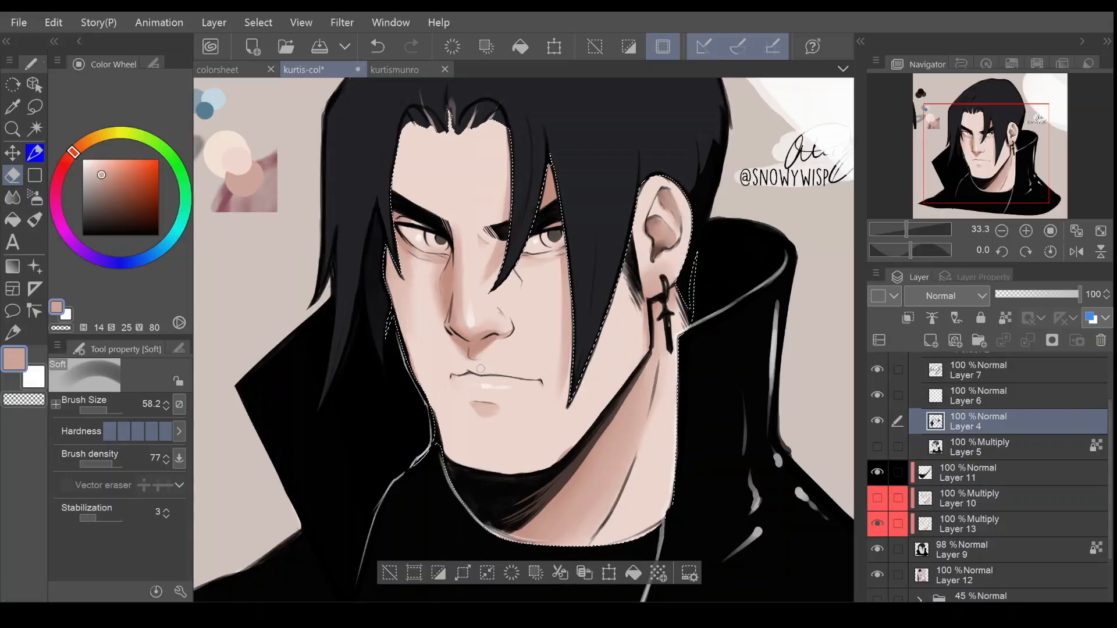
Paint a fine shadow along the neck muscle line on Layer 13 with line brush size 58.2
click(34, 153)
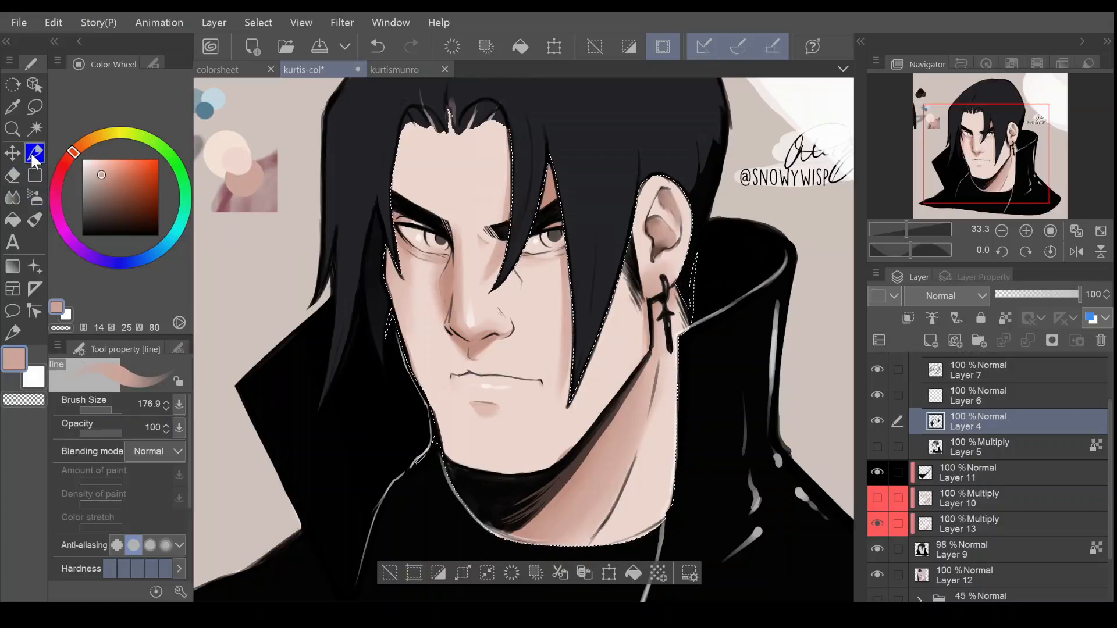
click(961, 499)
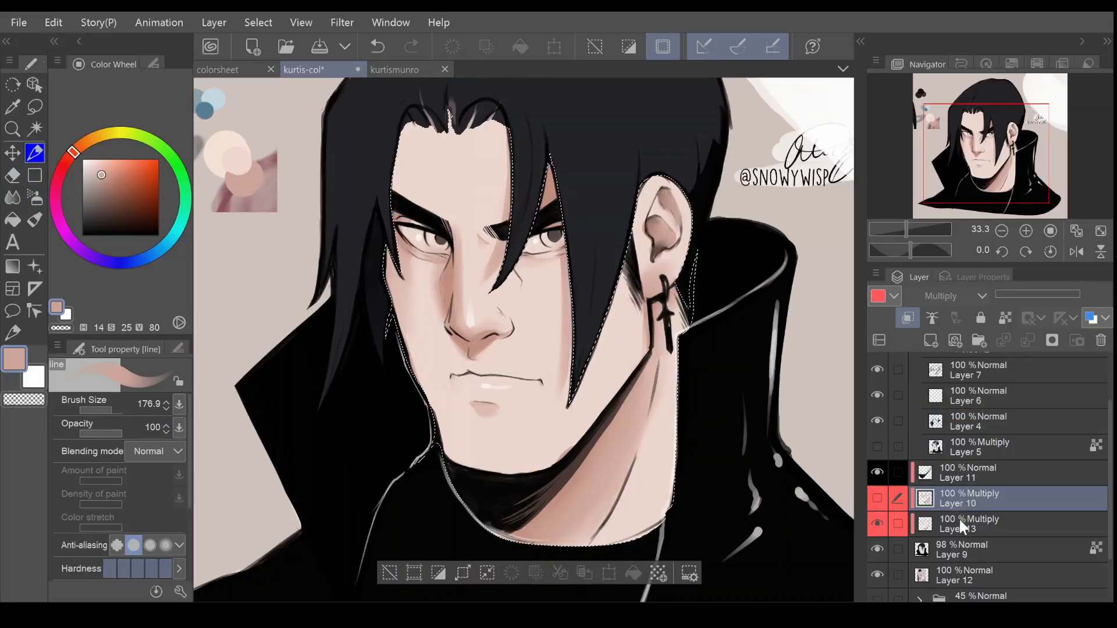
click(957, 521)
drag(103, 403, 100, 403)
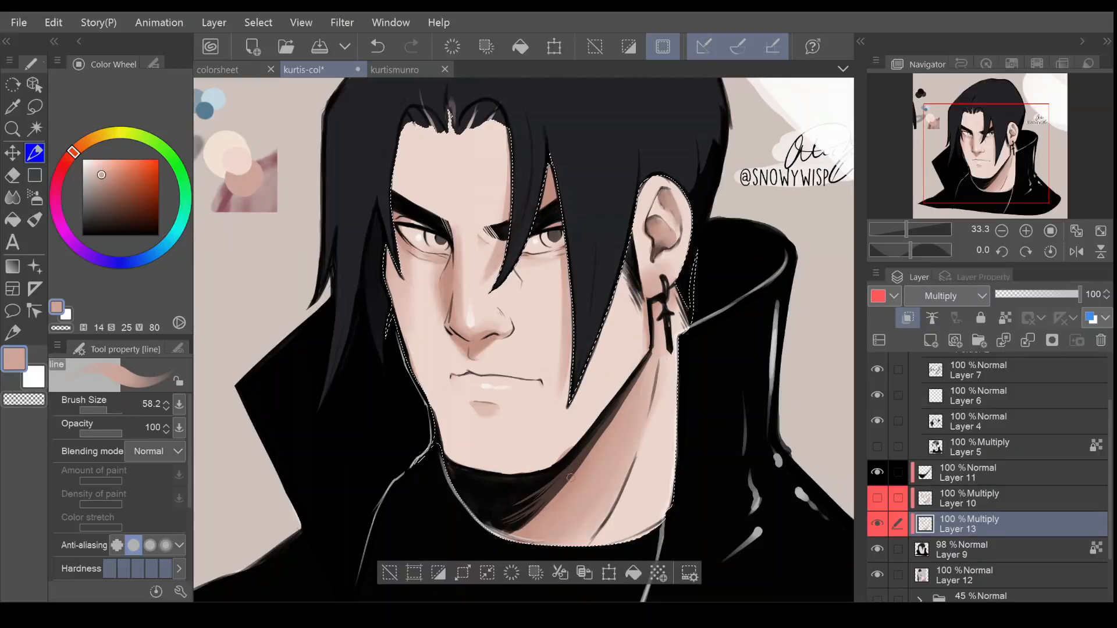
drag(638, 420, 605, 506)
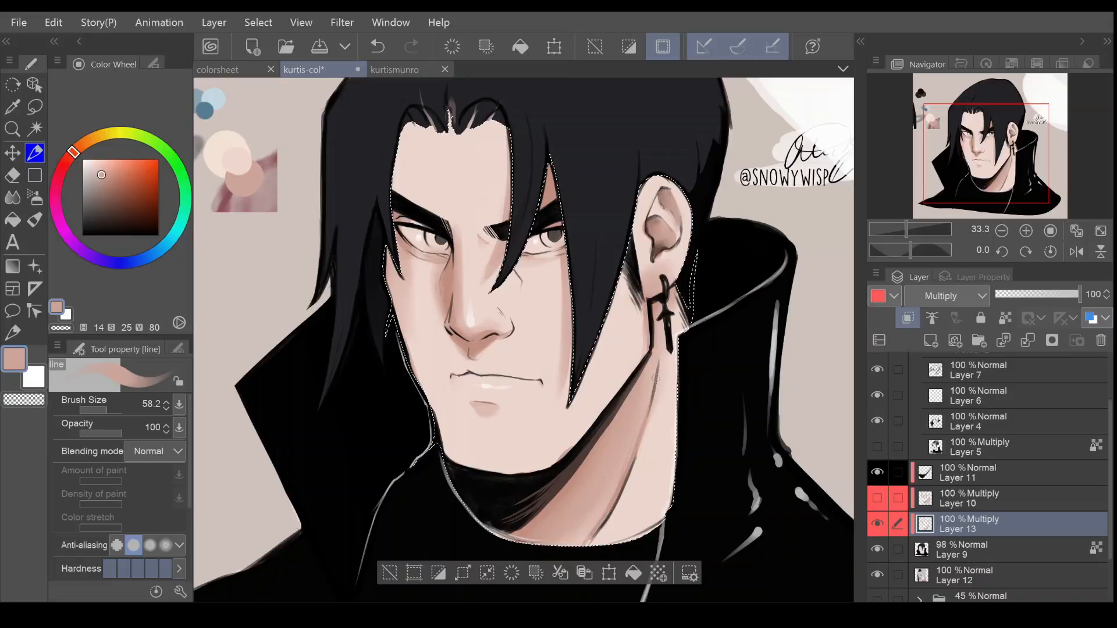
Build up the shadow along the neck muscle and paint a shadow strip down the neck's back edge with line brush size 96.5
click(105, 409)
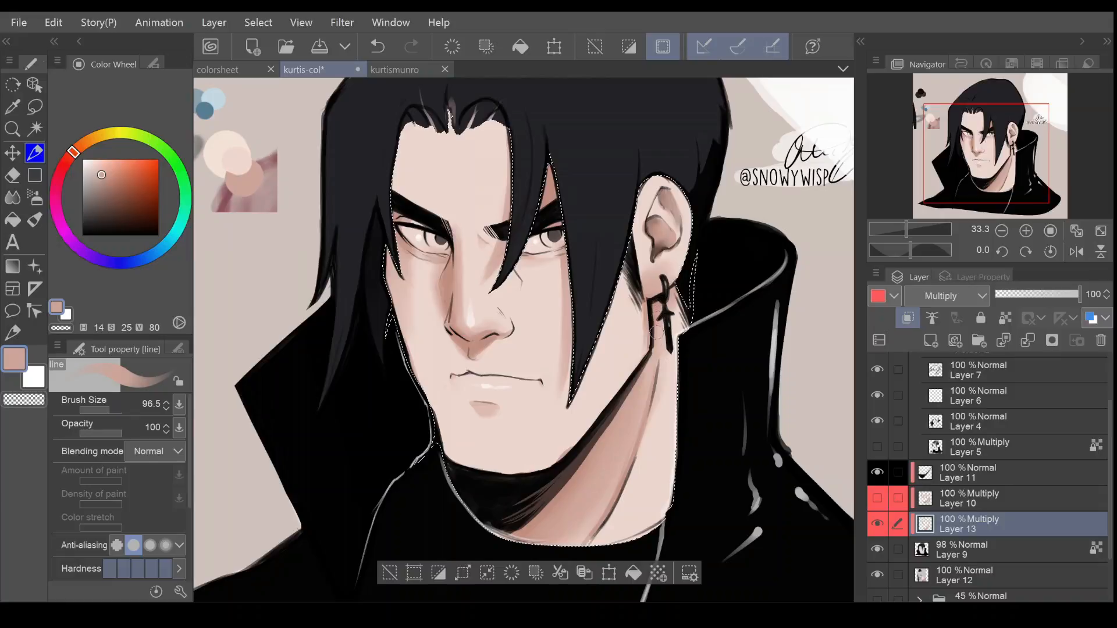
drag(651, 378, 609, 470)
drag(639, 413, 592, 533)
drag(651, 359, 615, 425)
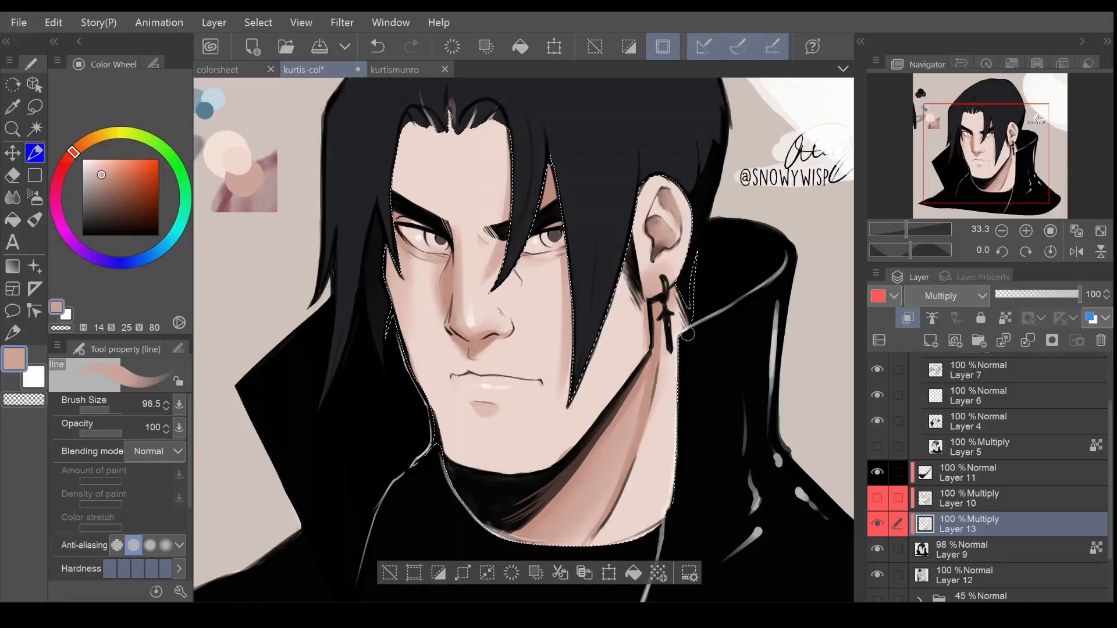
drag(670, 352, 665, 480)
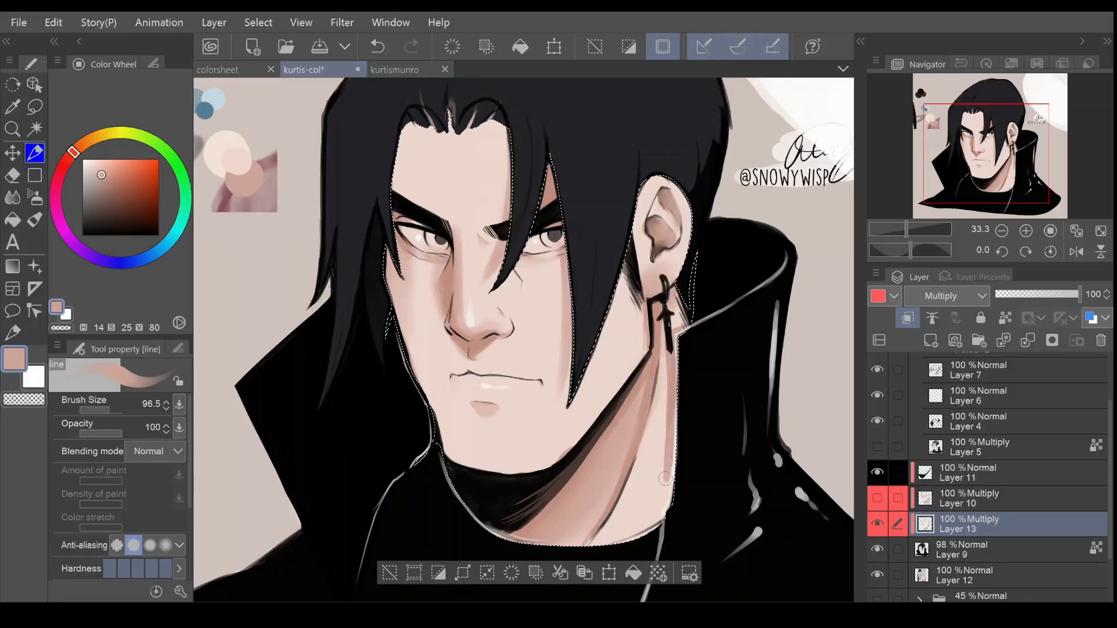
drag(666, 393, 651, 529)
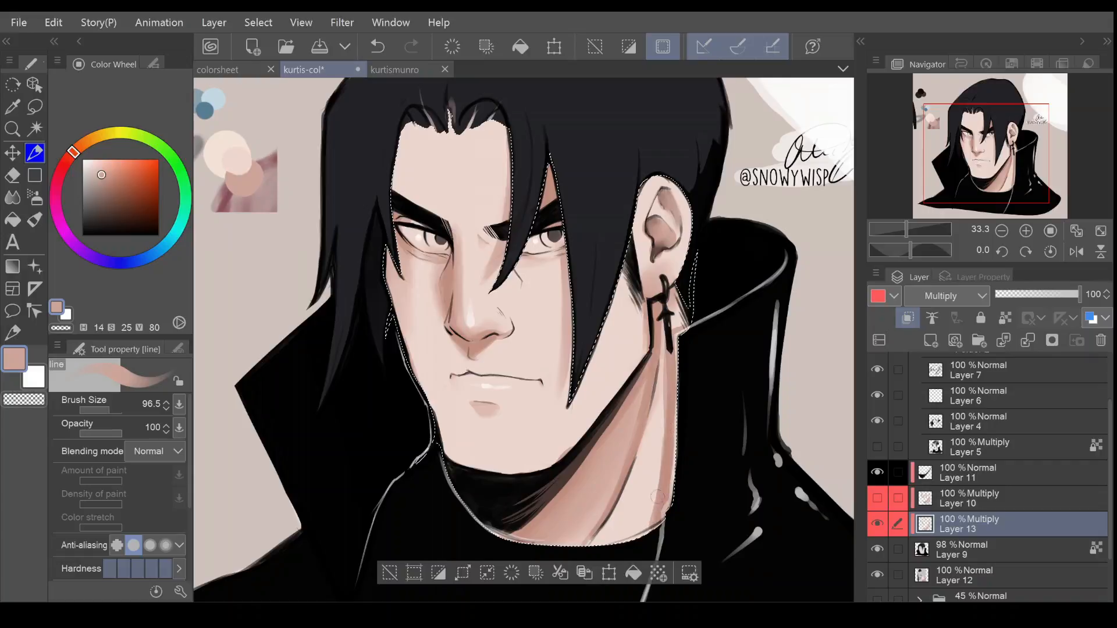
Paint a broad shadow over the back of the neck and beside the neck muscle on Layer 13 with line brush size 195.7
click(112, 410)
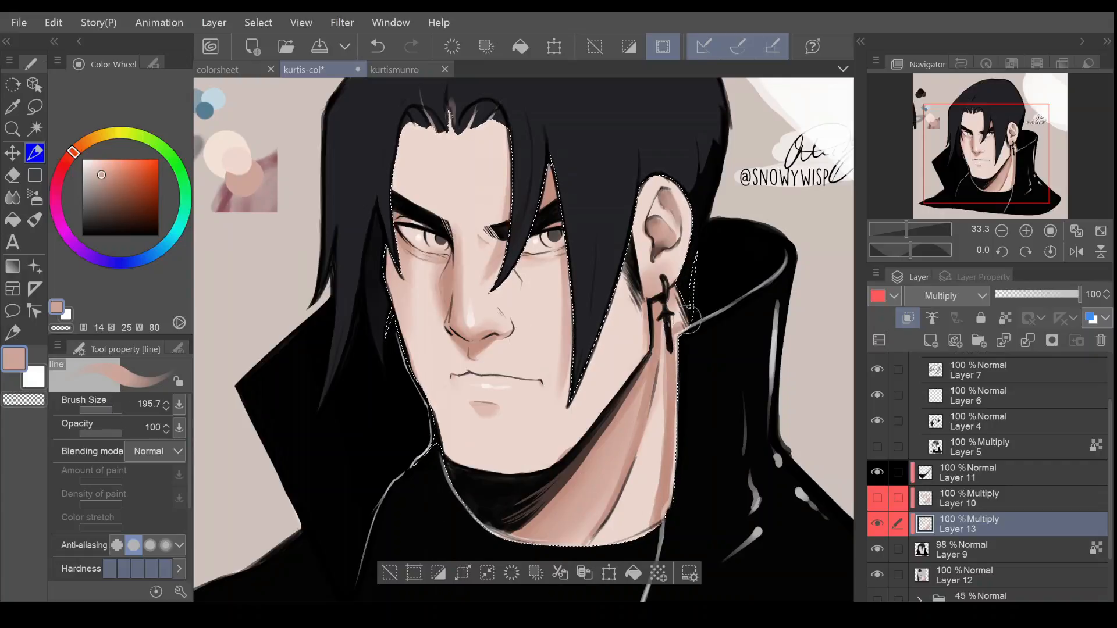
drag(677, 308, 650, 531)
mouse_move(651, 433)
mouse_down()
mouse_move(660, 500)
mouse_move(611, 532)
mouse_up()
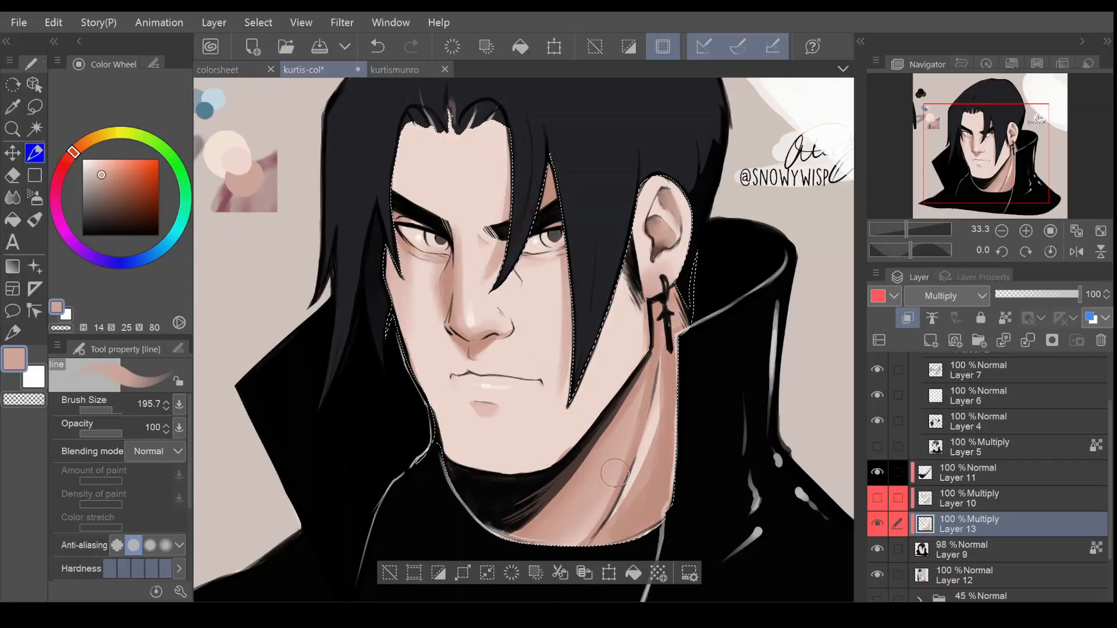
drag(647, 434, 614, 534)
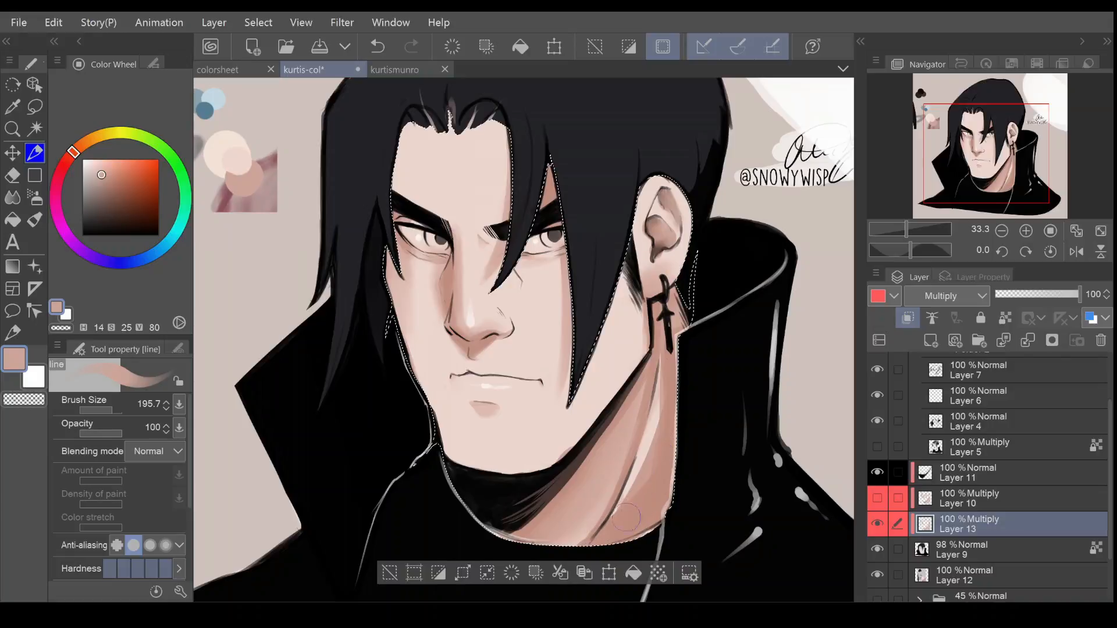
Erase a light strip along the neck muscle from the ear down on Layer 13 with the Soft eraser at size 78.8
click(13, 173)
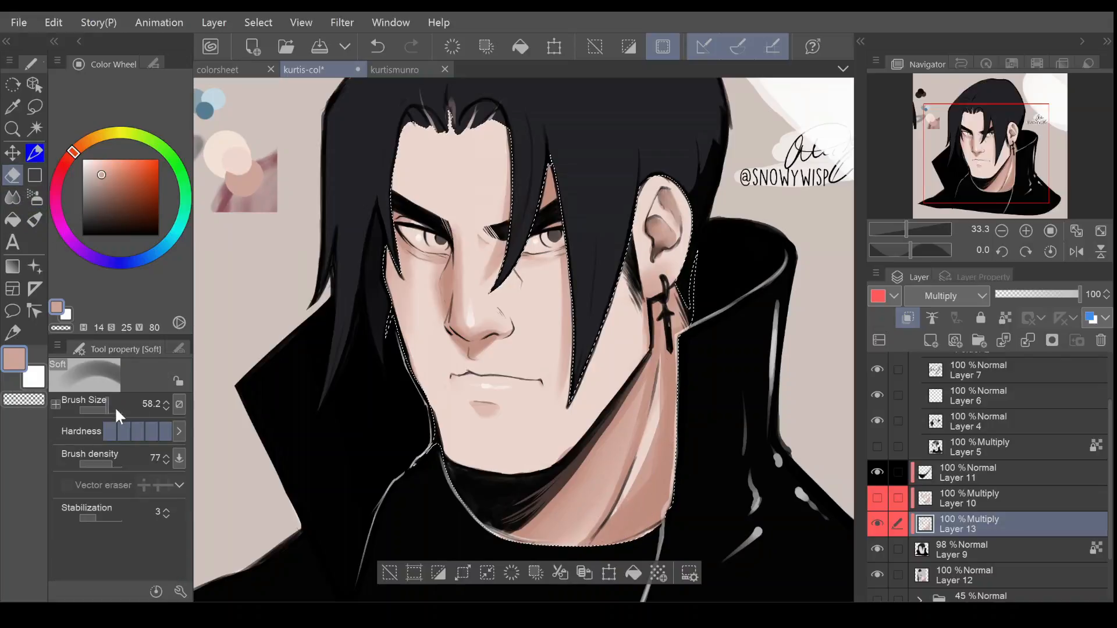
click(109, 407)
click(105, 406)
mouse_move(674, 310)
mouse_down()
mouse_move(666, 348)
mouse_move(670, 305)
mouse_move(621, 416)
mouse_move(666, 334)
mouse_move(654, 413)
mouse_up()
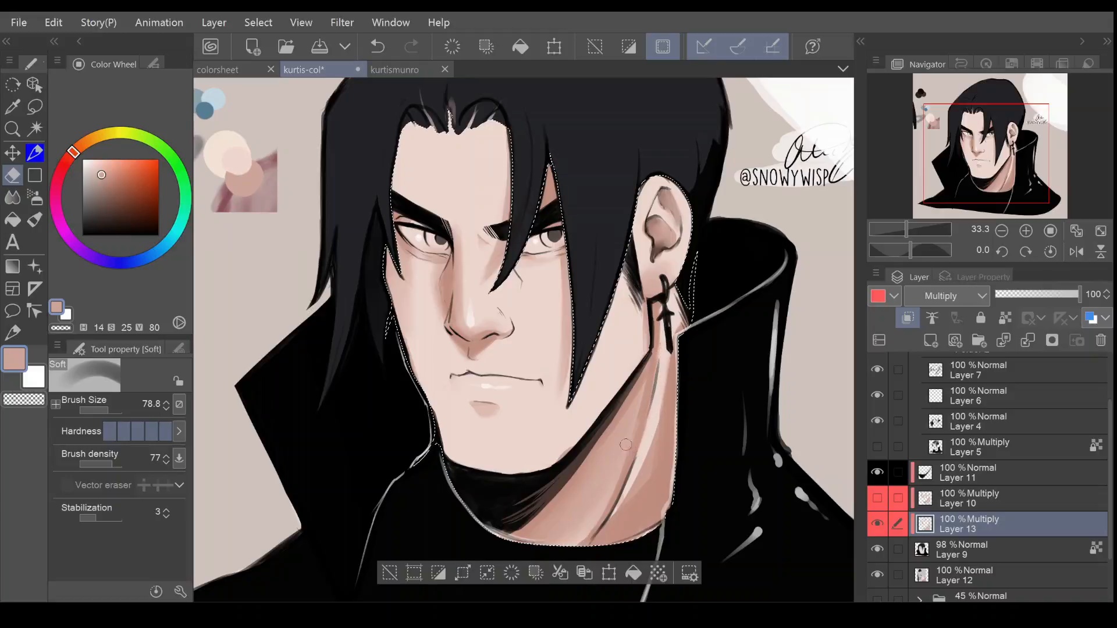
Cover the light strip along the neck muscle with shadow using line brush size 195.7 and soften it with the Blend brush
click(35, 152)
drag(668, 330, 647, 456)
drag(654, 418, 617, 512)
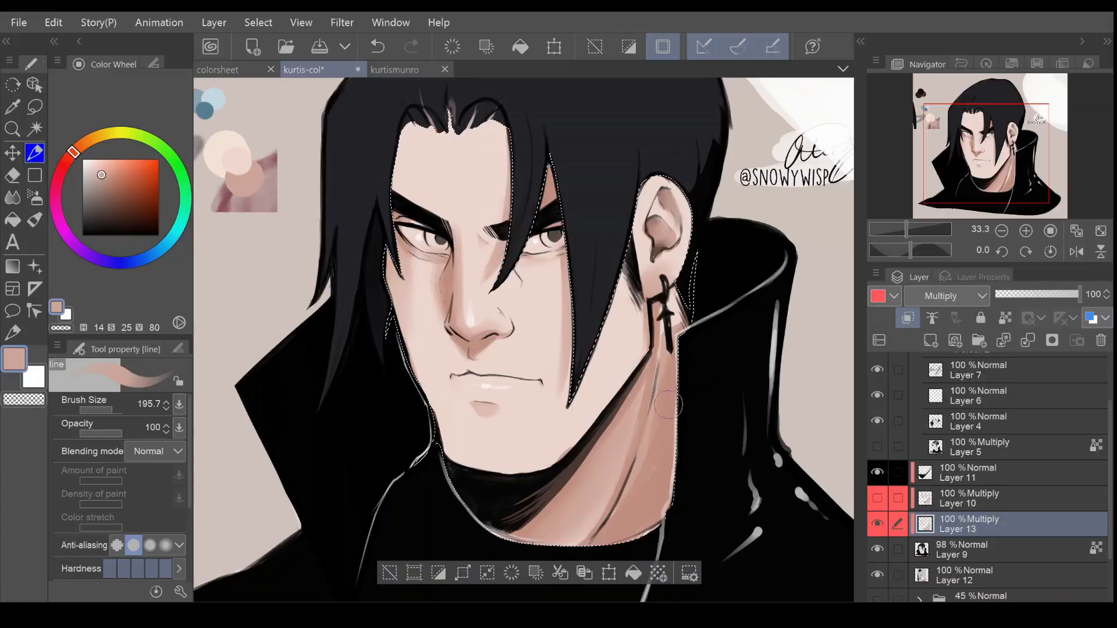
mouse_move(655, 387)
mouse_down()
mouse_move(638, 462)
mouse_move(611, 515)
mouse_up()
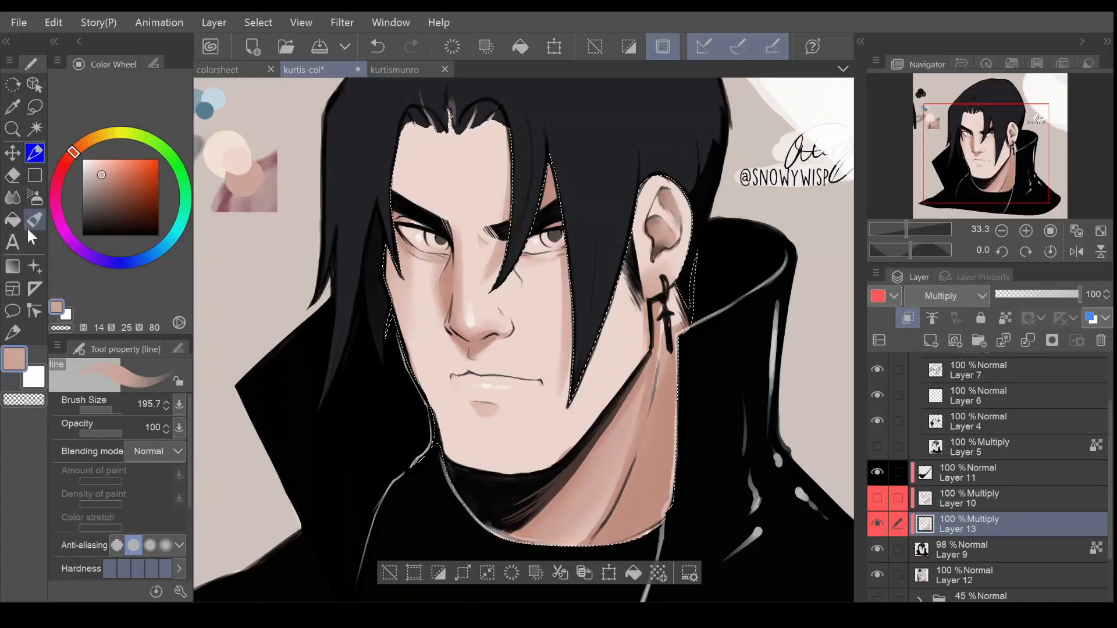
click(12, 197)
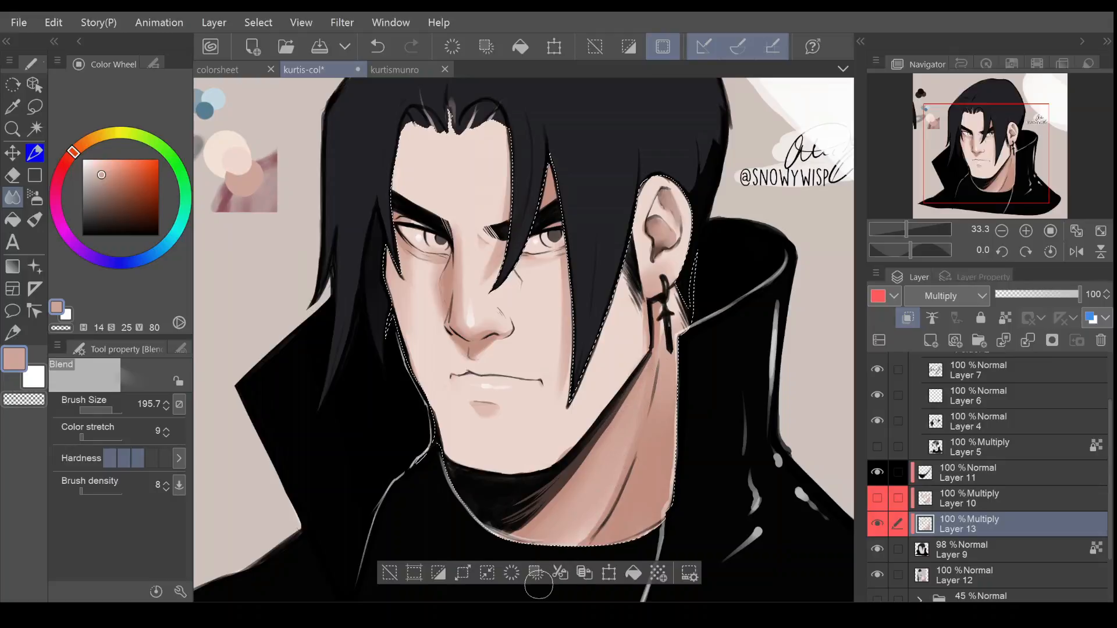
Erase a light band down the neck muscle with the Soft eraser at size 78.8 and soften it with Blend brush size 195.7
click(13, 176)
drag(633, 433, 589, 525)
mouse_move(646, 392)
mouse_down()
mouse_move(598, 498)
mouse_move(643, 406)
mouse_move(623, 444)
mouse_up()
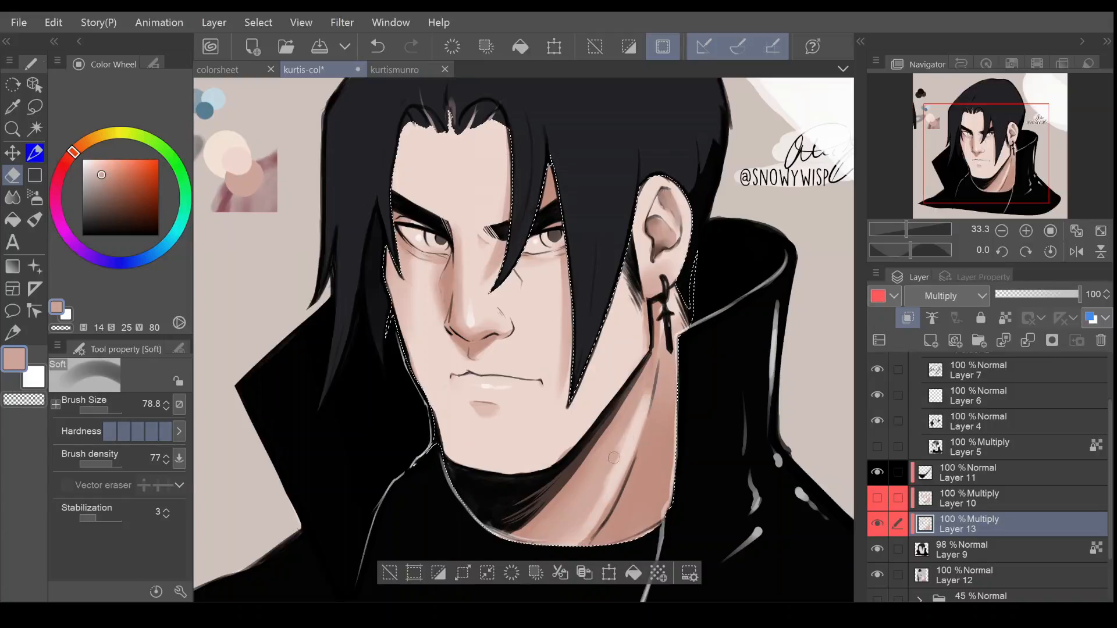
click(13, 198)
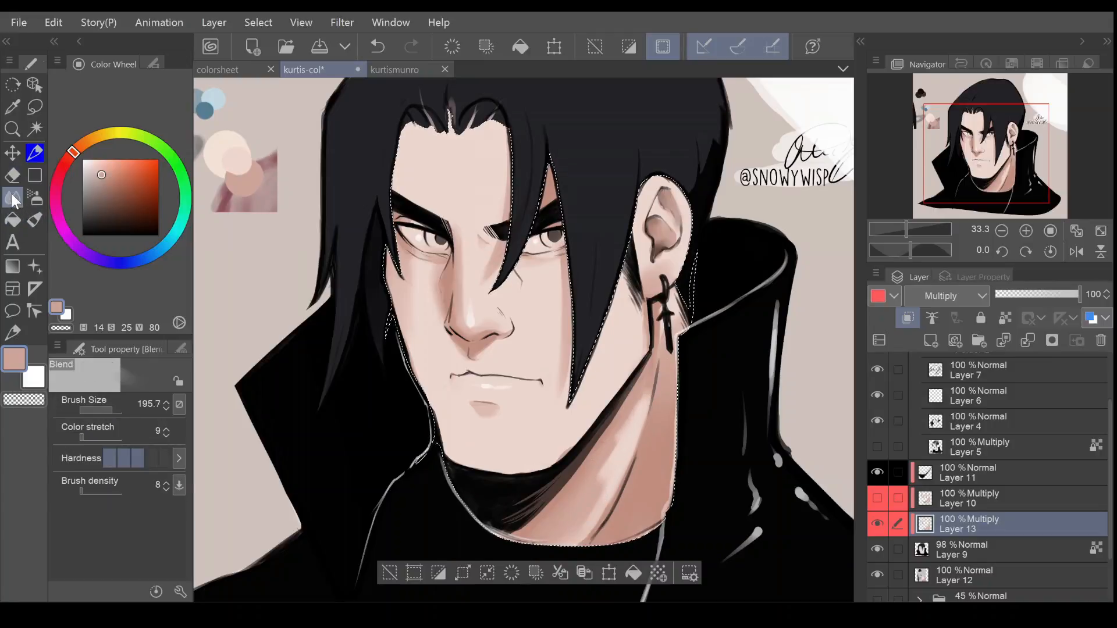
drag(624, 445, 615, 464)
mouse_move(629, 424)
mouse_down()
mouse_move(587, 511)
mouse_move(645, 381)
mouse_move(586, 508)
mouse_move(621, 428)
mouse_move(588, 493)
mouse_up()
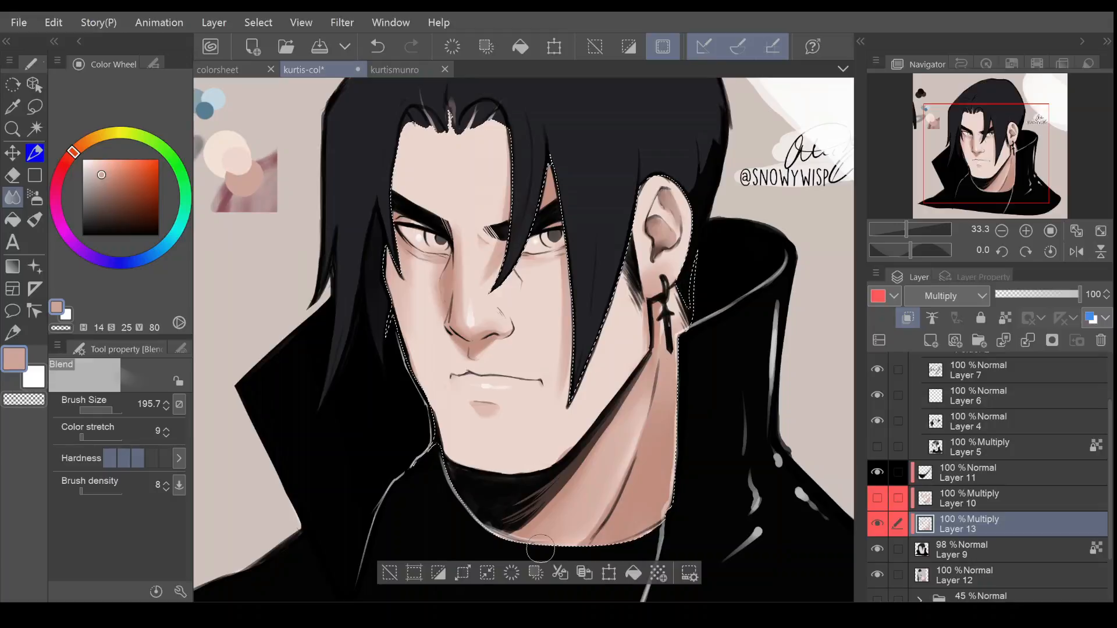
Erase crisper highlights along the neck muscle, from below the ear down to the collar, with the Soft eraser at size 47.6
click(12, 176)
drag(111, 408, 96, 409)
drag(655, 363, 642, 415)
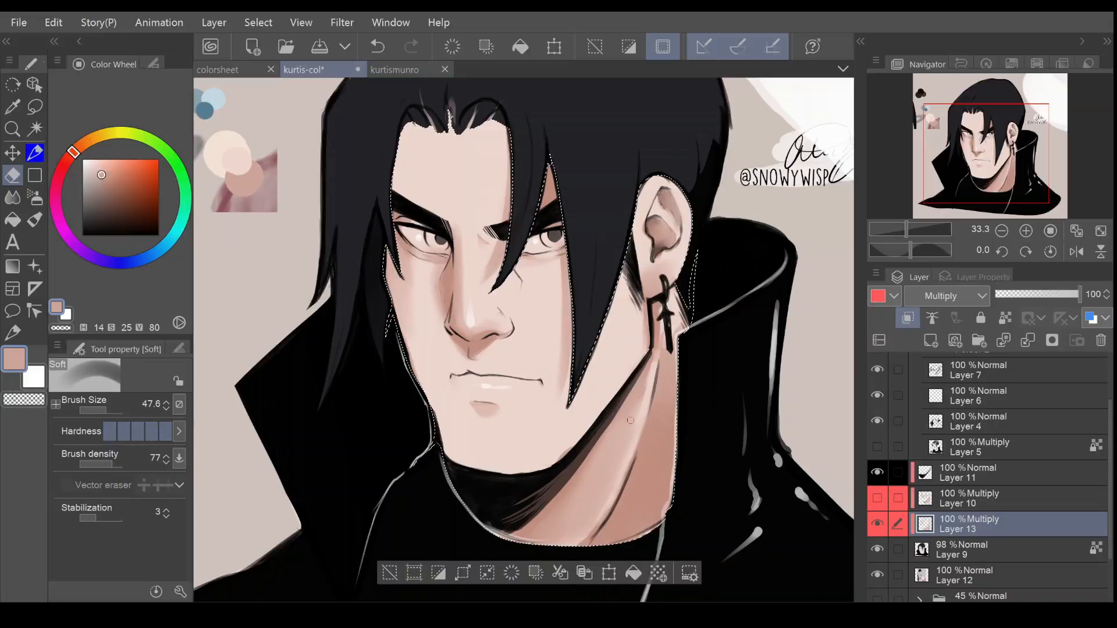
mouse_move(631, 420)
mouse_down()
mouse_move(607, 480)
mouse_move(632, 431)
mouse_move(618, 438)
mouse_move(600, 503)
mouse_up()
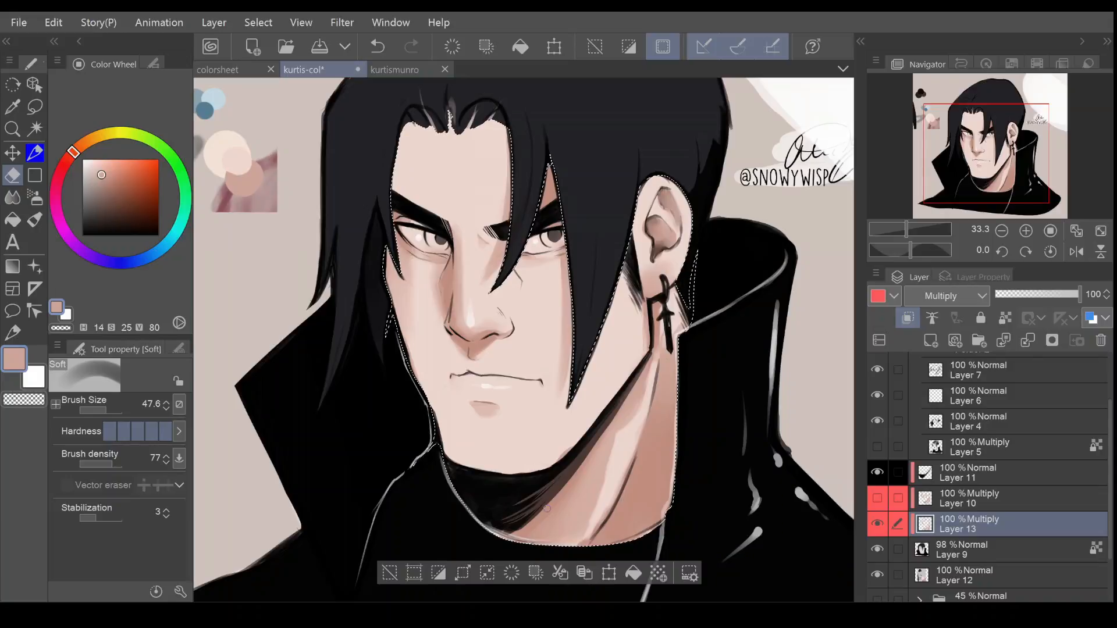
Paint a shadow along the forehead's hairline edge with line brush size 195.7 and blend it at sizes 195.7 and 64.4
click(35, 153)
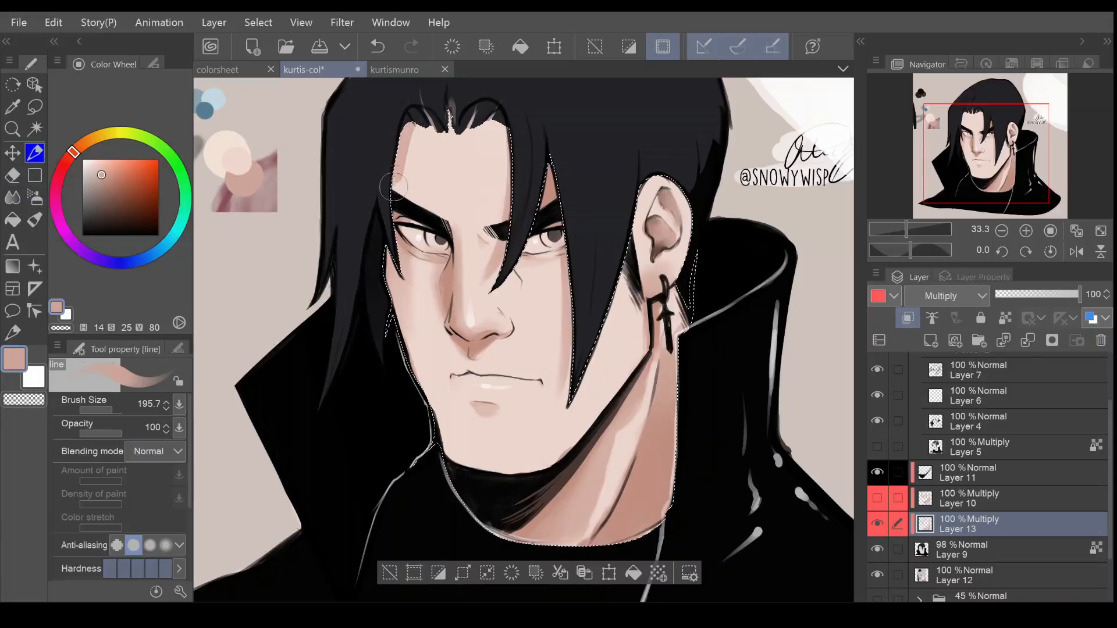
click(12, 197)
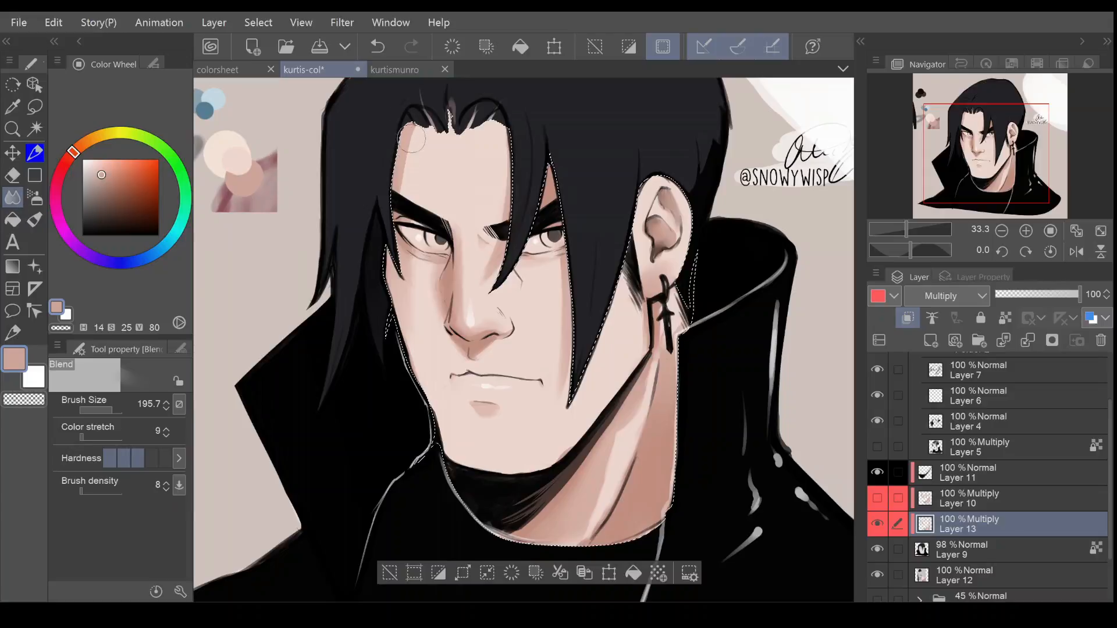
click(107, 411)
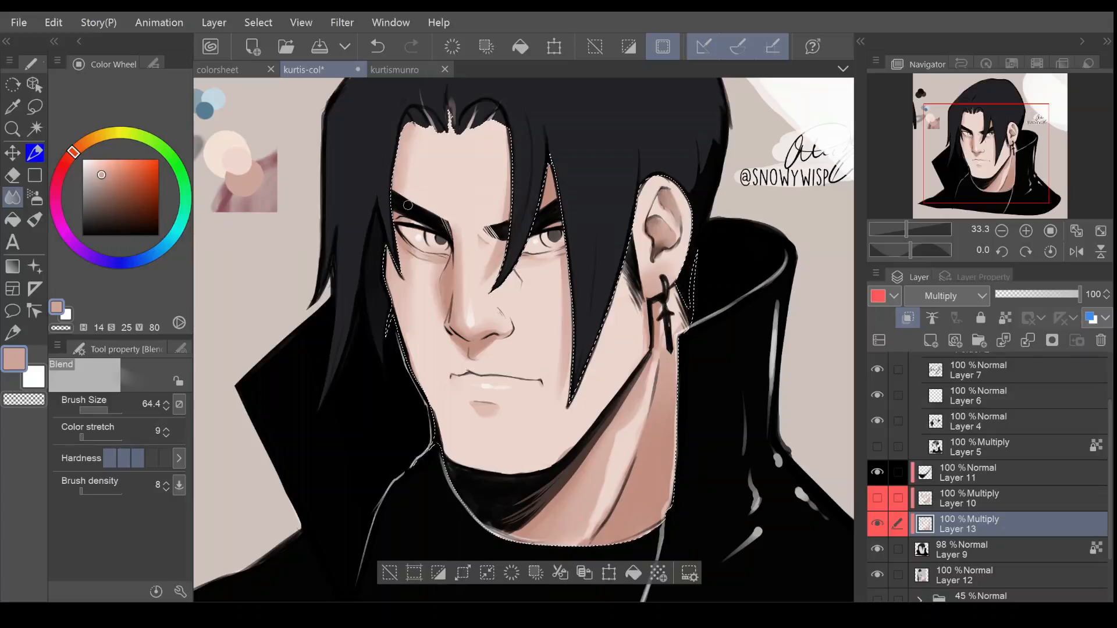
click(30, 154)
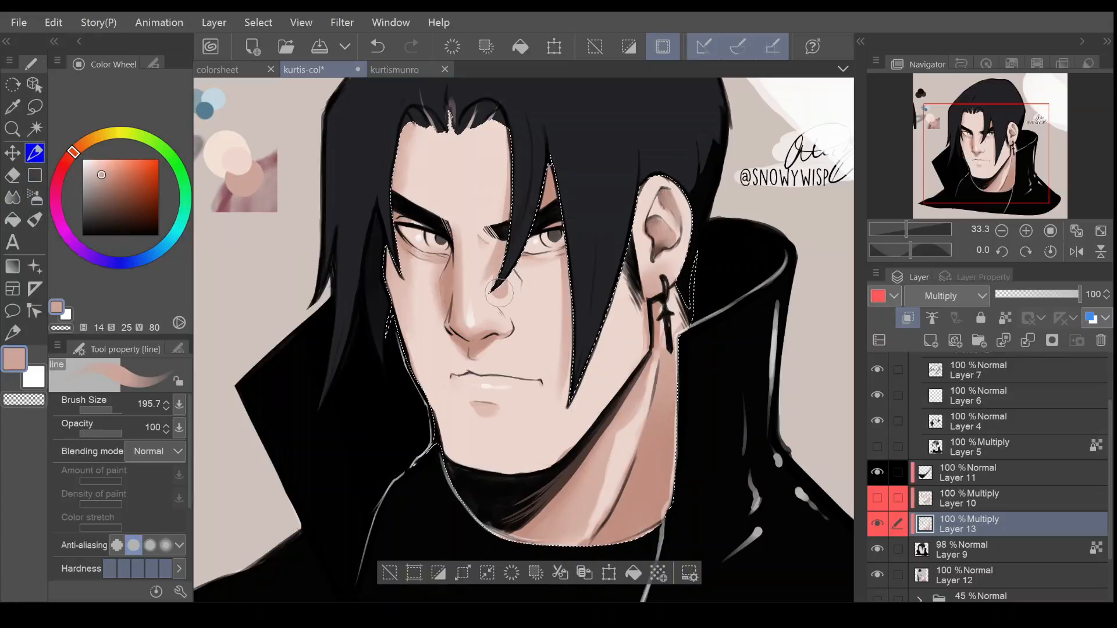
mouse_move(506, 274)
mouse_down()
mouse_move(509, 303)
mouse_move(512, 258)
mouse_move(522, 278)
mouse_up()
key(ctrl+z)
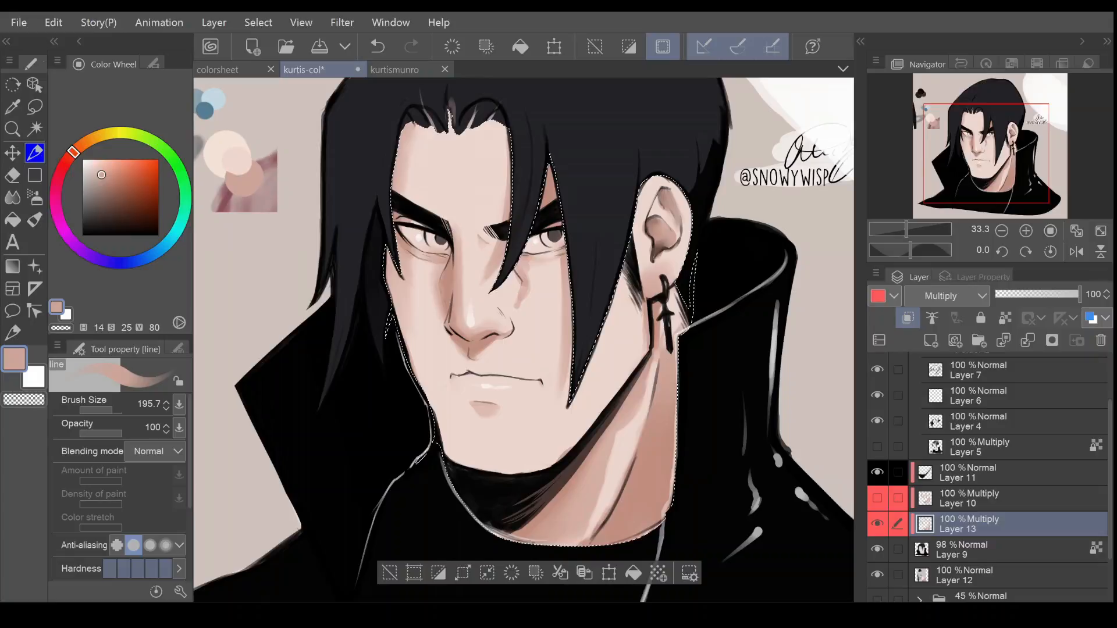
key(ctrl+z)
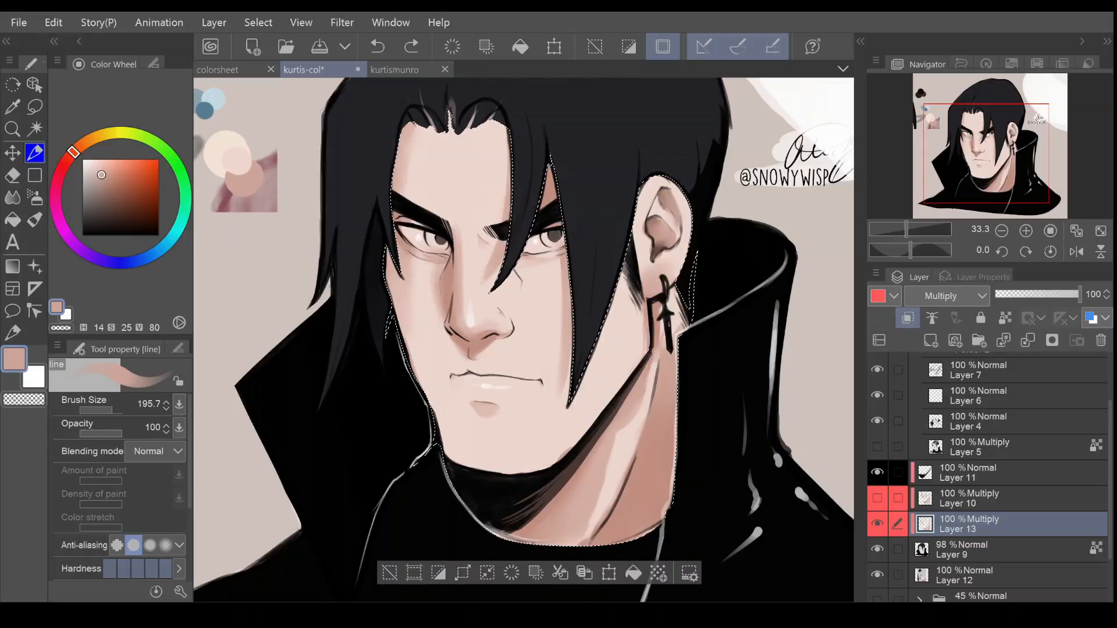
drag(436, 409, 367, 541)
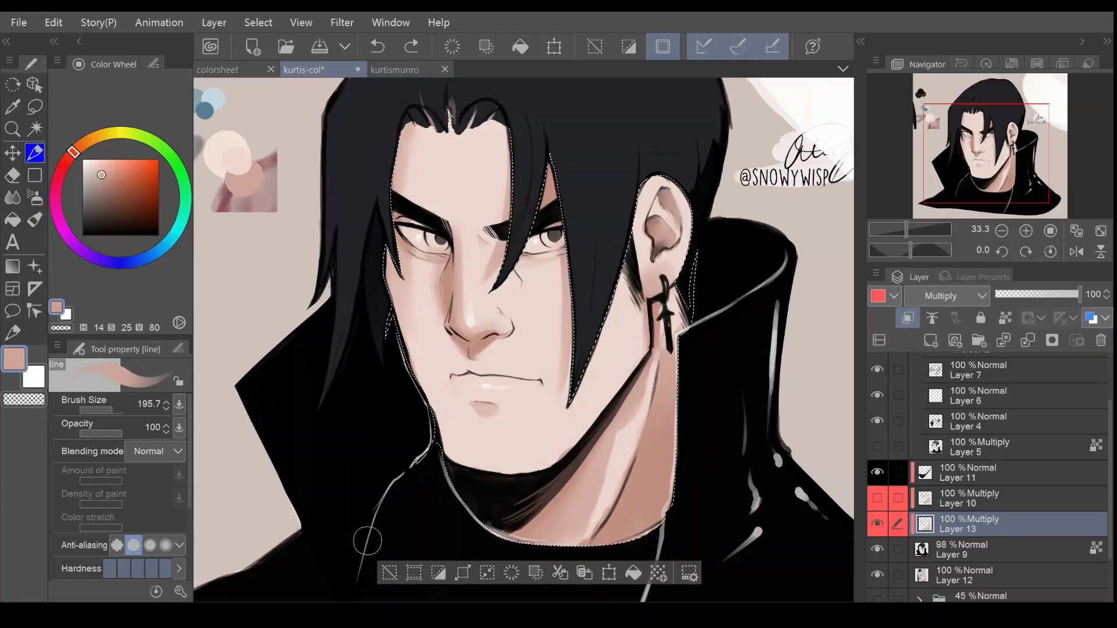
Add a new layer above Layer 9, clip it to the layer below and set its blending mode to Multiply
click(106, 409)
click(952, 546)
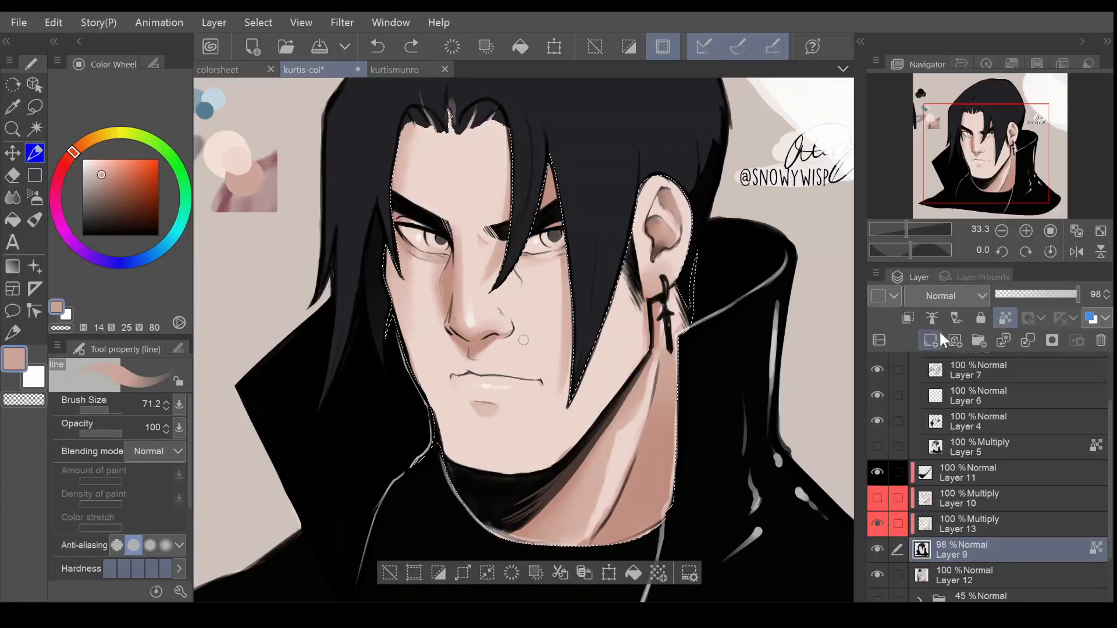
click(929, 343)
click(908, 318)
click(897, 293)
click(914, 340)
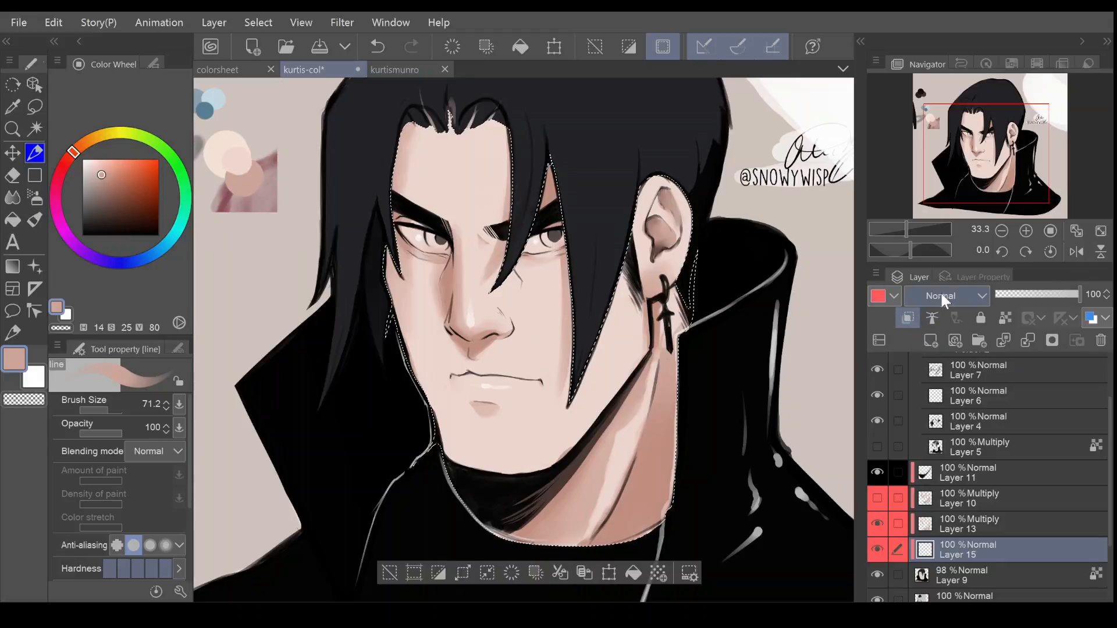
click(935, 345)
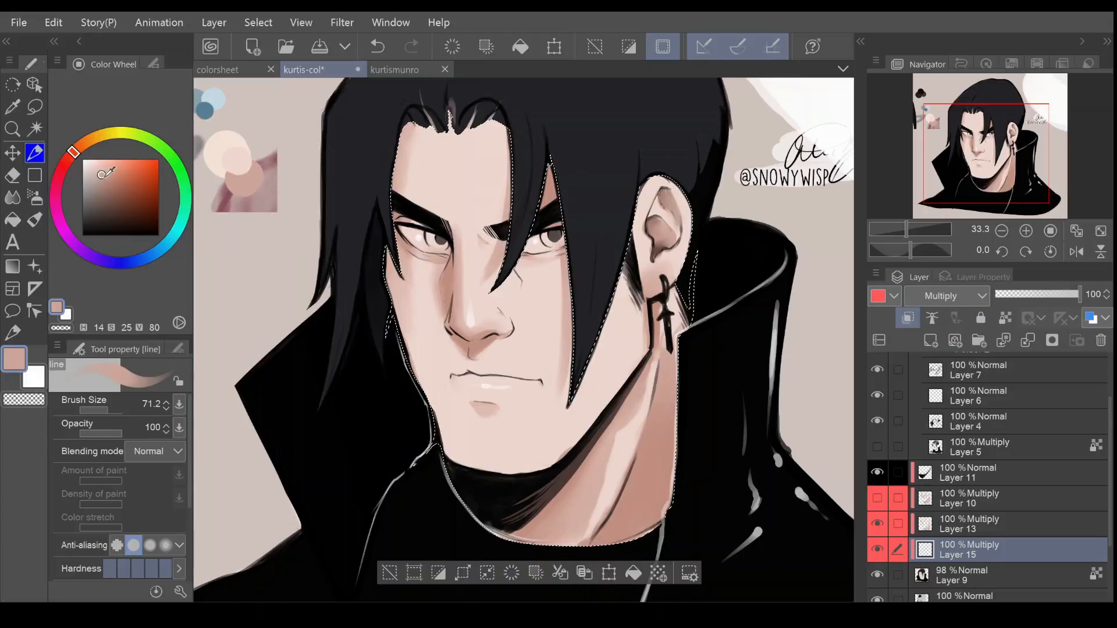
Sample the light skin swatch and shift the colour to a soft pink with hue 357, saturation 16 and value 90
alt+click(237, 162)
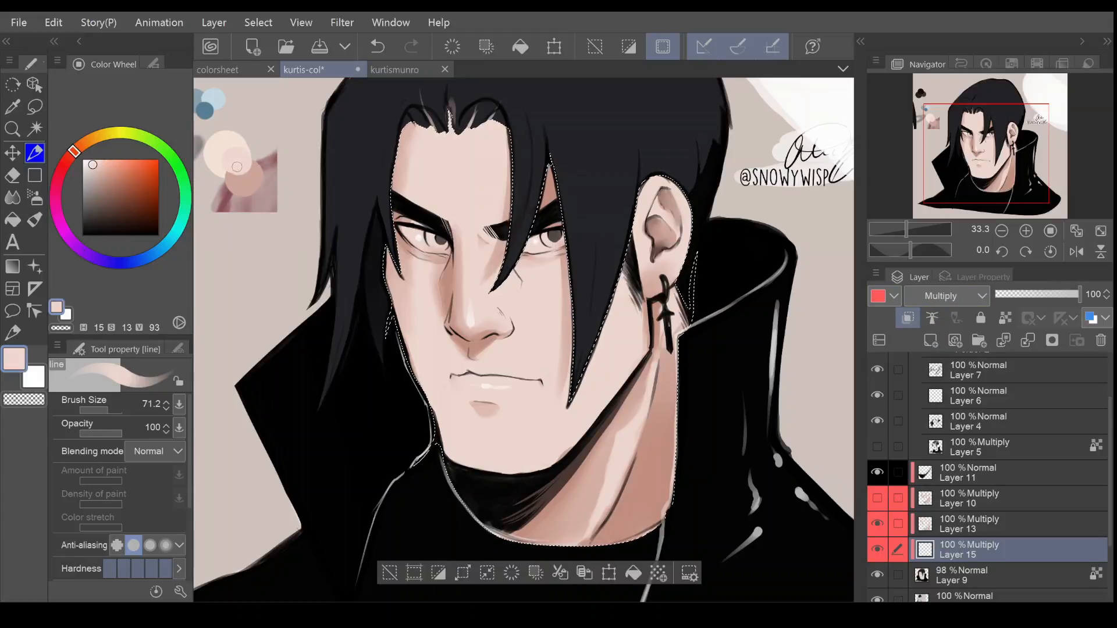
click(64, 170)
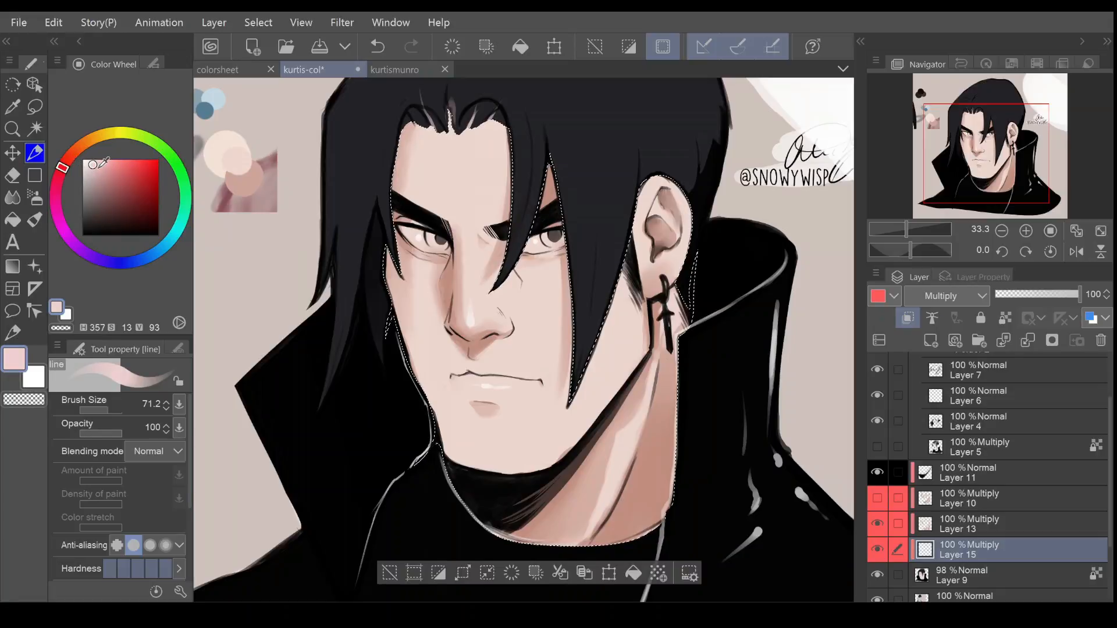
click(98, 165)
click(96, 167)
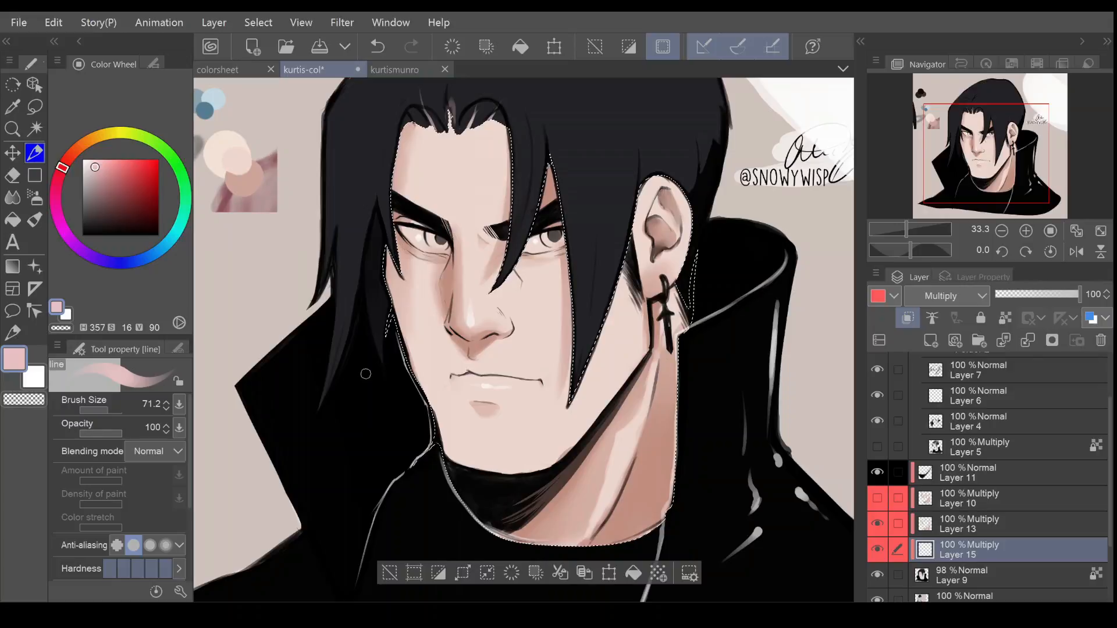
Paint pink blush on the nose with line brush size 106.7 and on both cheeks with a larger brush on Layer 15
click(108, 409)
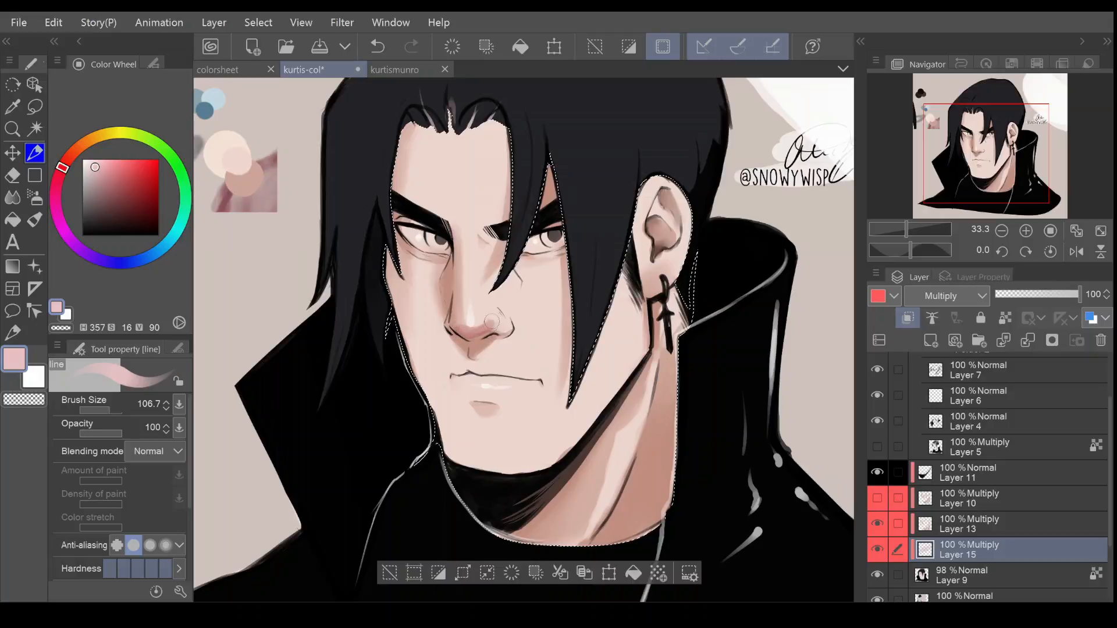
drag(506, 326, 476, 340)
click(113, 410)
mouse_move(400, 272)
mouse_down()
mouse_move(392, 266)
mouse_move(407, 291)
mouse_move(421, 270)
mouse_move(407, 299)
mouse_up()
mouse_move(560, 264)
mouse_down()
mouse_move(555, 283)
mouse_move(578, 267)
mouse_move(561, 293)
mouse_move(553, 280)
mouse_up()
Blend the blush on both cheeks and the nose into the skin with the Blend brush at sizes 397.0 and 159.9
click(12, 198)
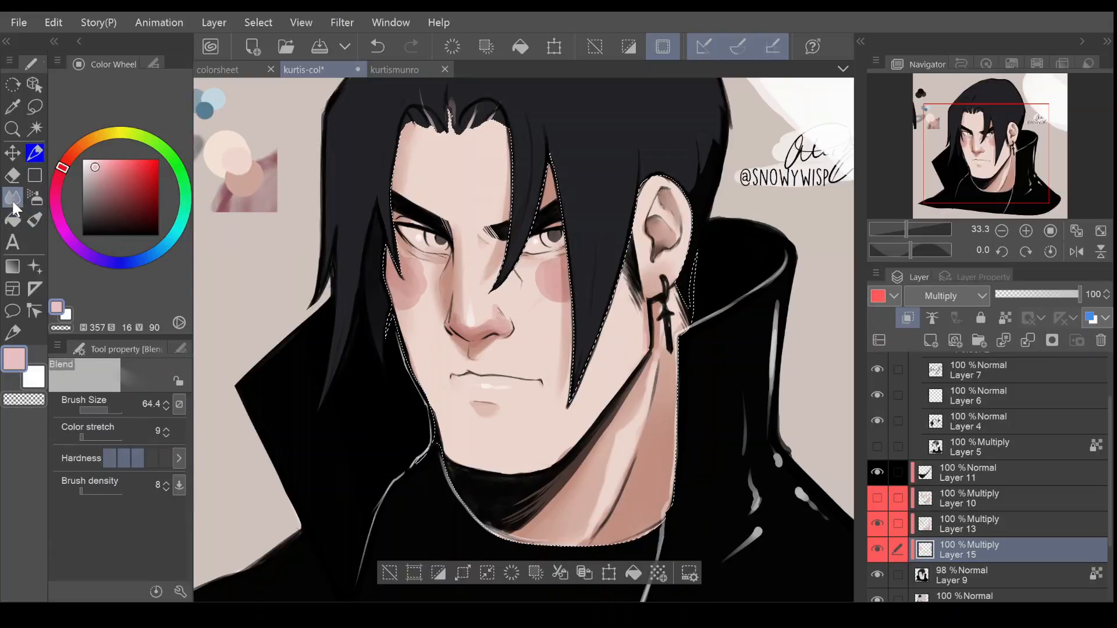
mouse_move(412, 298)
mouse_down()
mouse_move(390, 266)
mouse_move(420, 265)
mouse_move(424, 275)
mouse_move(390, 348)
mouse_move(406, 301)
mouse_move(390, 326)
mouse_up()
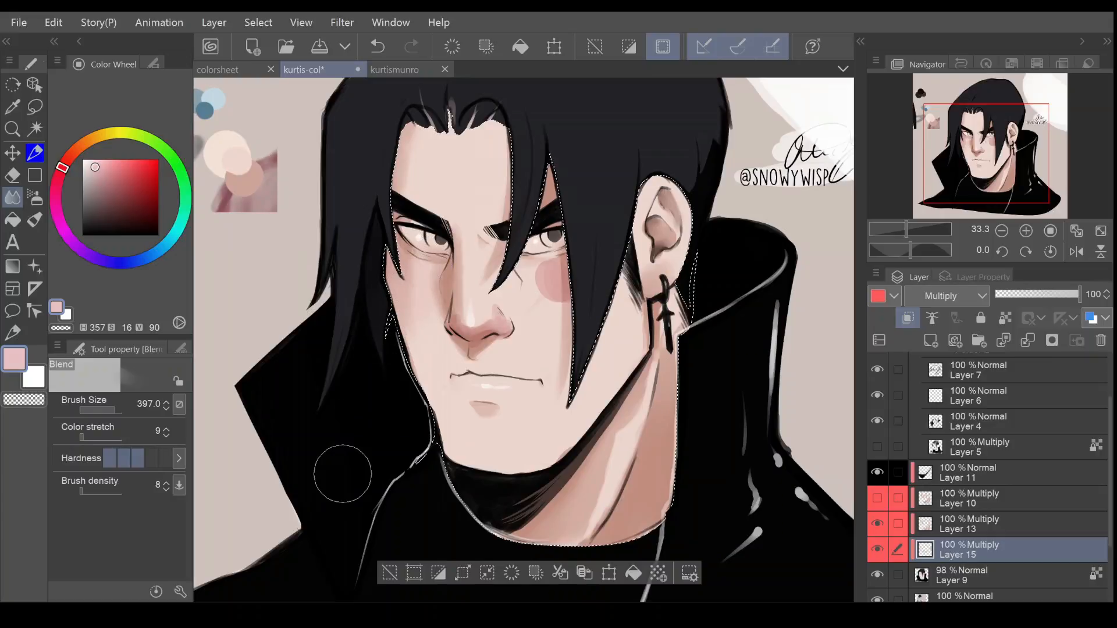
click(111, 411)
mouse_move(531, 277)
mouse_down()
mouse_move(557, 272)
mouse_move(551, 300)
mouse_move(534, 294)
mouse_move(567, 269)
mouse_move(578, 281)
mouse_move(569, 297)
mouse_move(539, 285)
mouse_move(560, 279)
mouse_up()
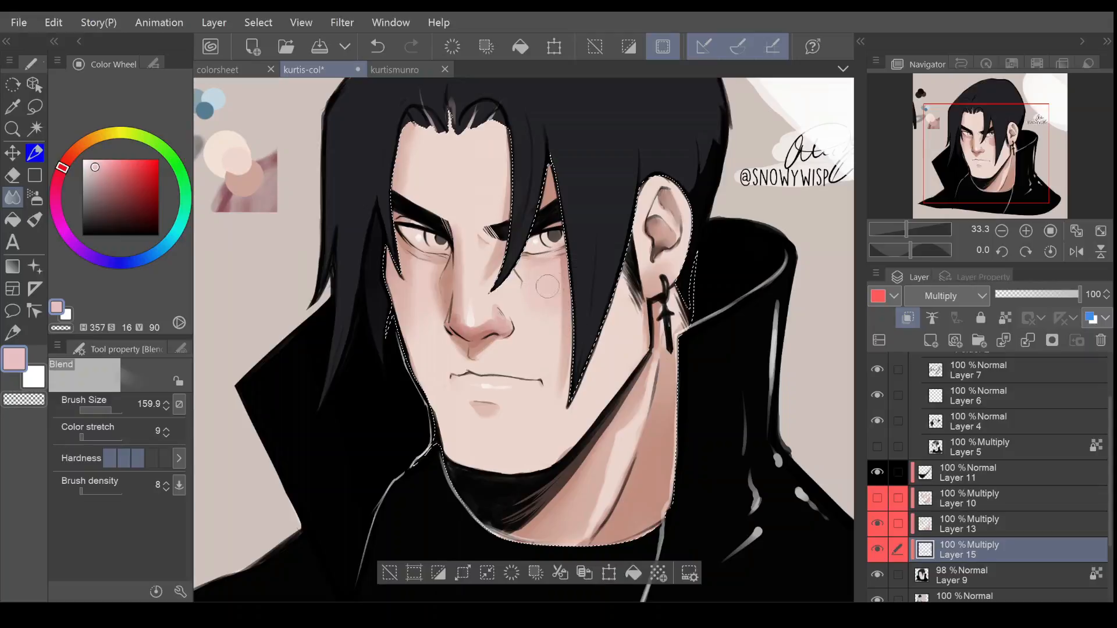
mouse_move(478, 326)
mouse_down()
mouse_move(476, 316)
mouse_move(499, 317)
mouse_move(464, 325)
mouse_move(463, 284)
mouse_move(494, 314)
mouse_move(489, 295)
mouse_up()
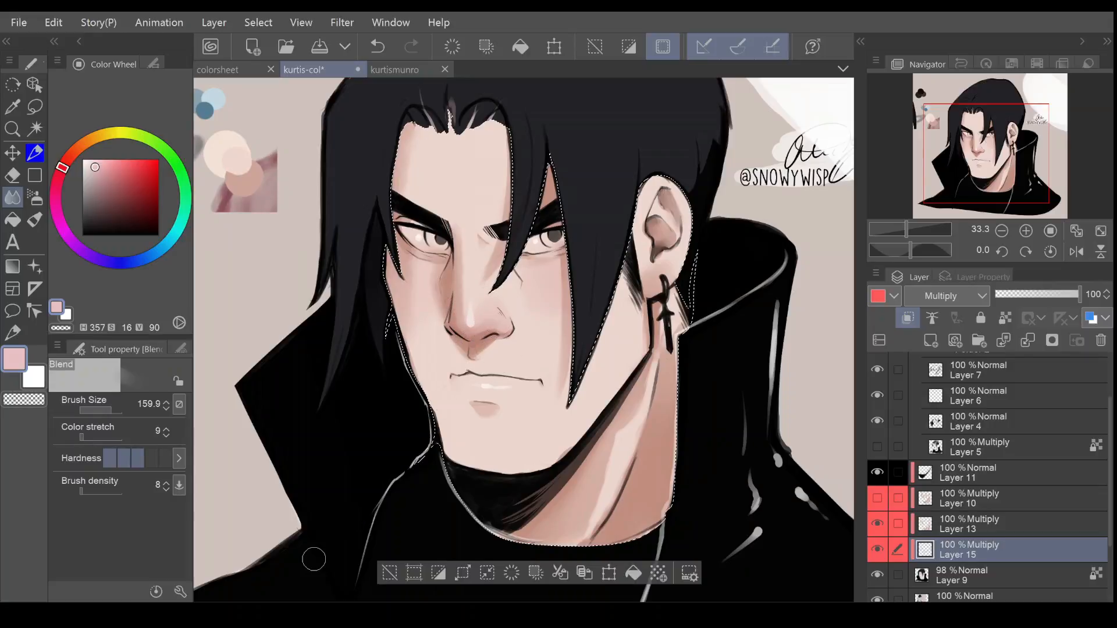
Soften the nose shading on Layer 13 with Blend brush size 64.4 and clean up Layer 15's blush with the Soft eraser at size 17.3
drag(133, 397, 108, 407)
click(972, 526)
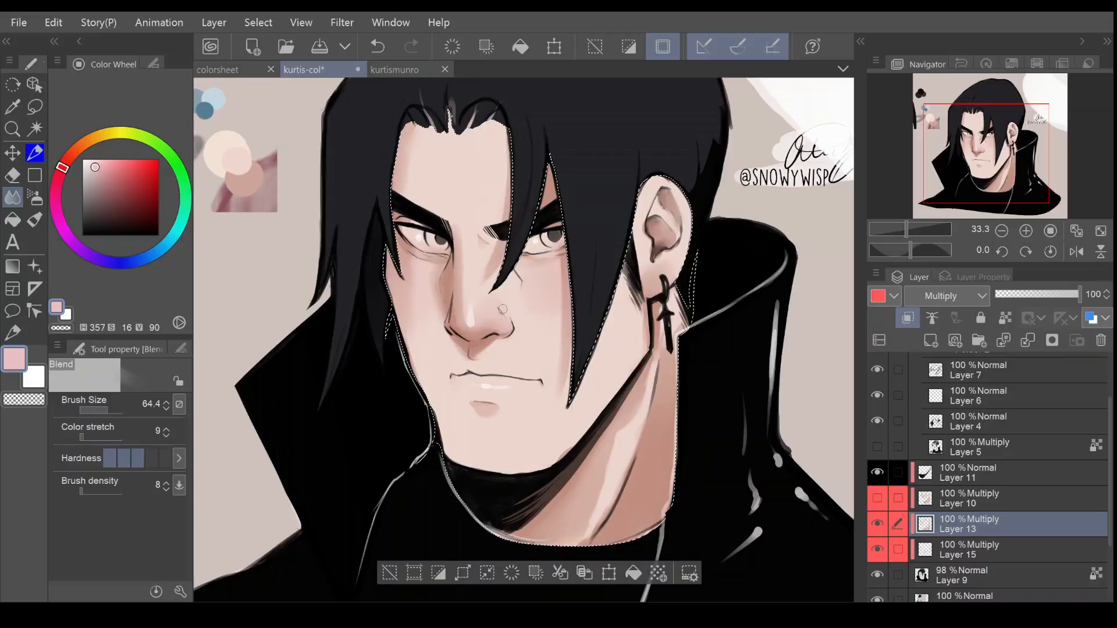
click(970, 555)
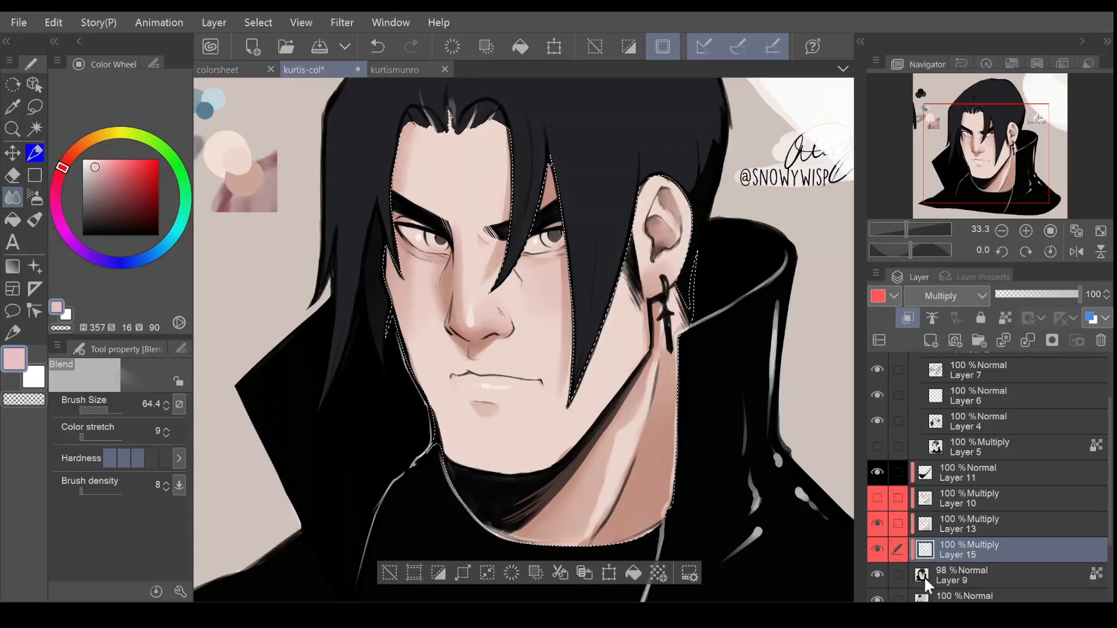
click(12, 179)
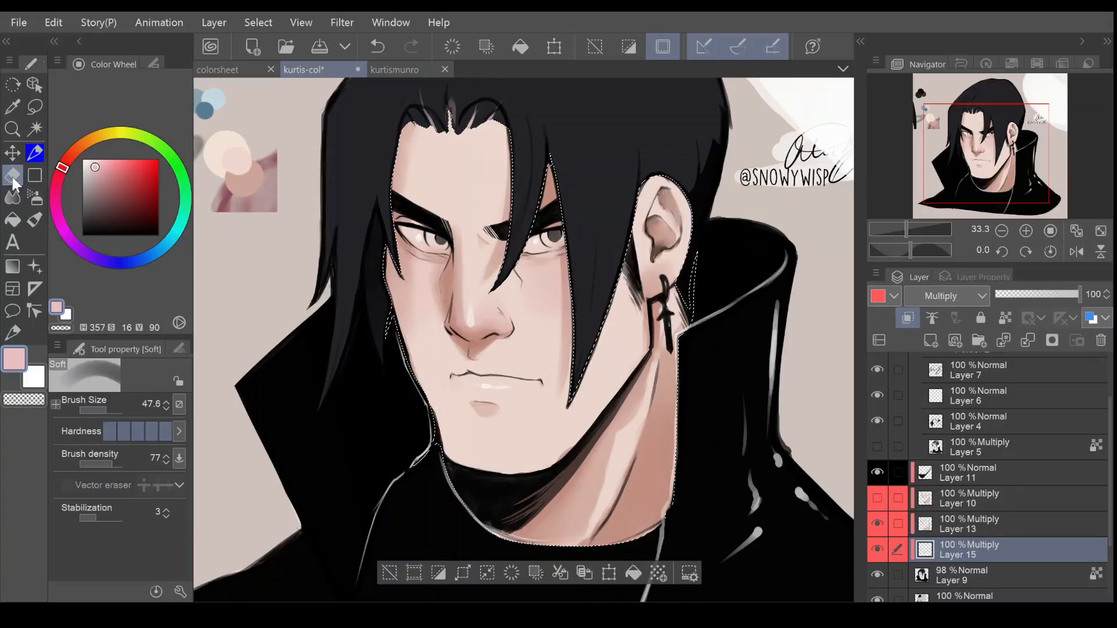
click(102, 410)
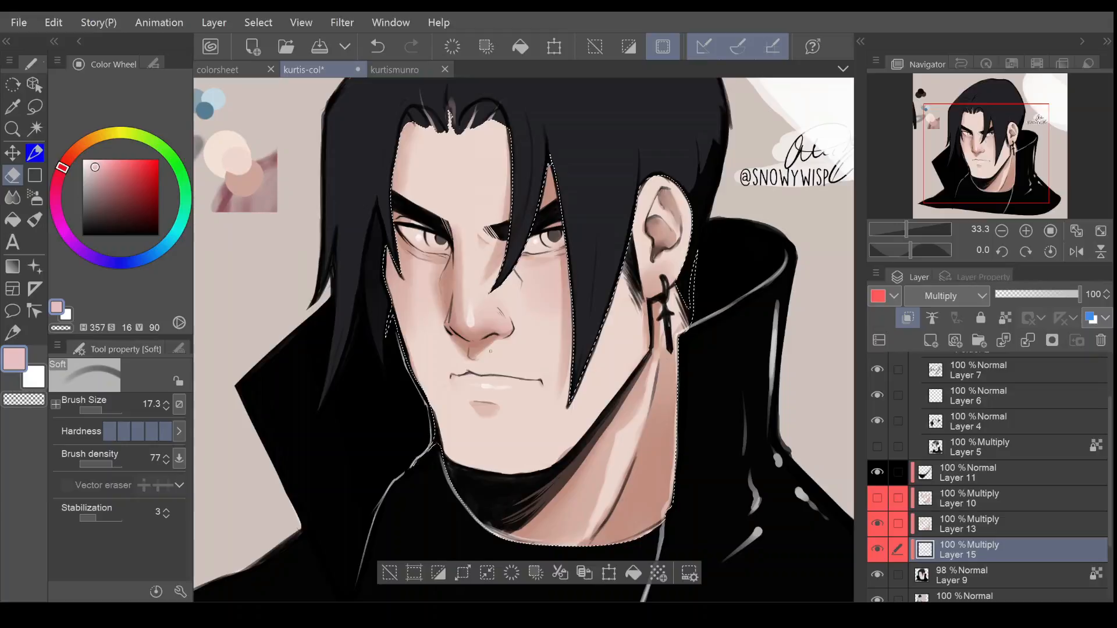
Paint pink around both eyes on Layer 15 with line brush size 43.0 and blend it with Blend brush size 47.6
click(35, 154)
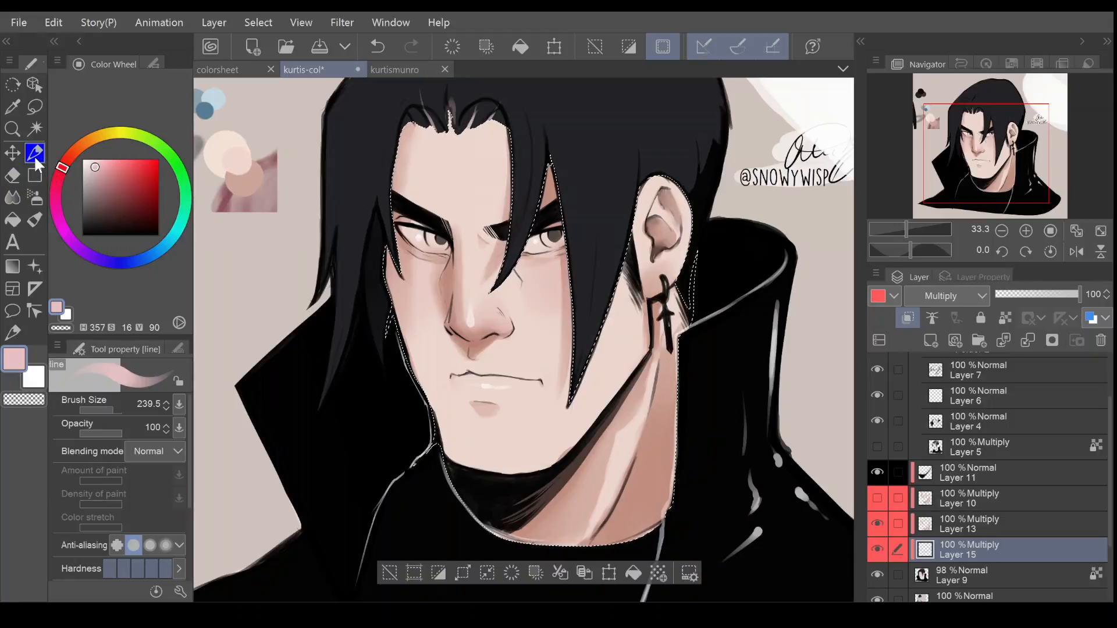
click(878, 550)
click(878, 550)
click(108, 410)
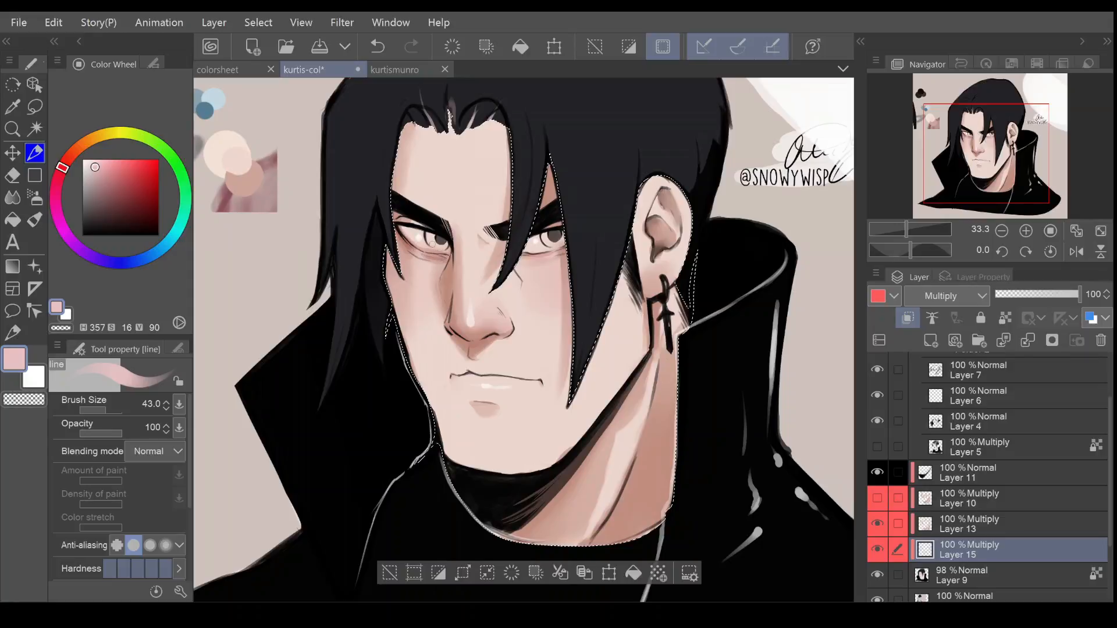
click(13, 198)
click(106, 410)
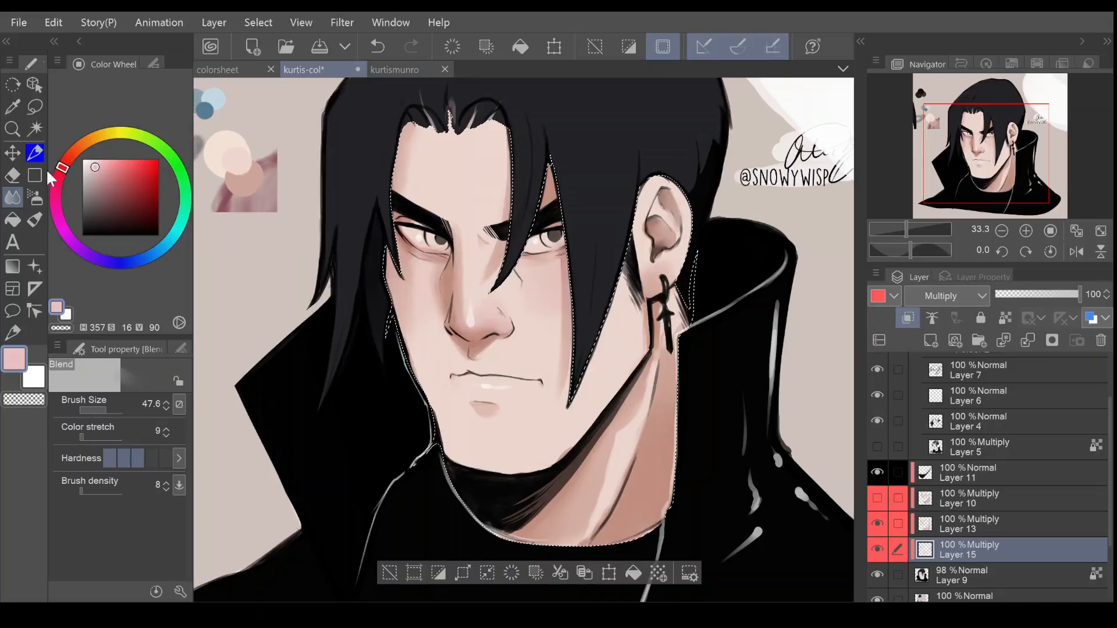
Paint pink over the lips with line brush size 118.1 and blend it at sizes 47.6 and 87.2
click(35, 153)
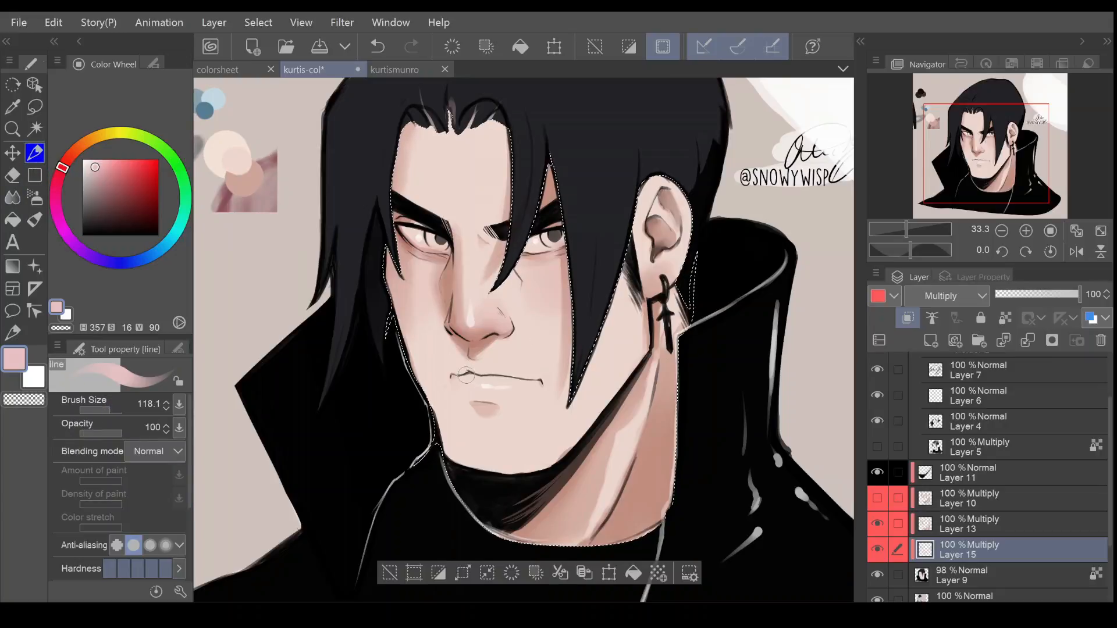
mouse_move(469, 371)
mouse_down()
mouse_move(518, 378)
mouse_move(486, 370)
mouse_move(530, 378)
mouse_move(480, 380)
mouse_move(492, 392)
mouse_move(525, 379)
mouse_up()
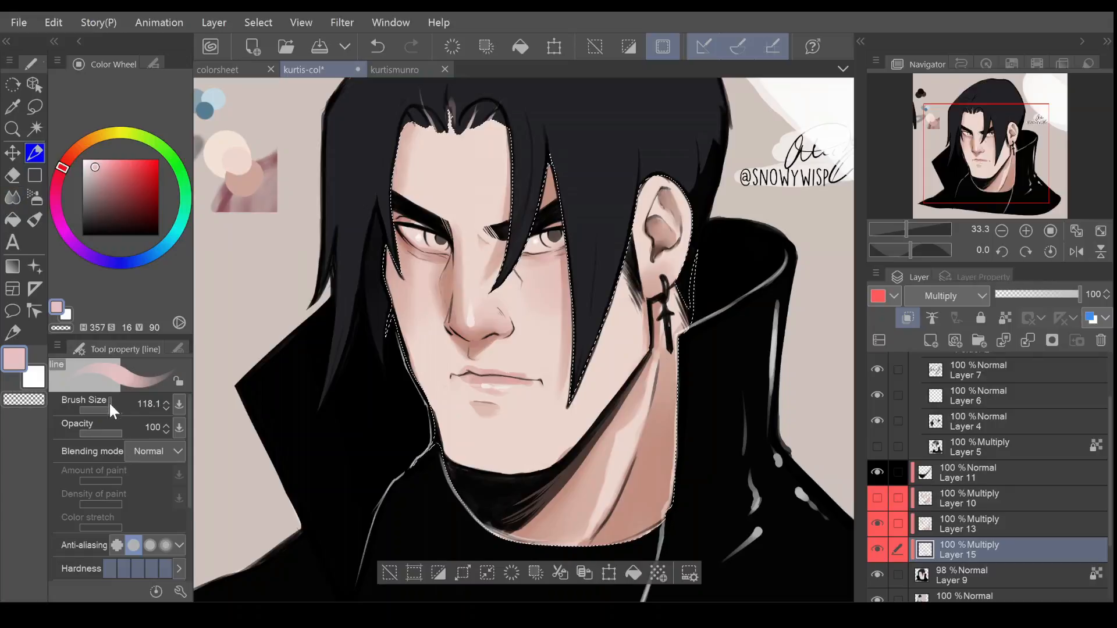
click(12, 197)
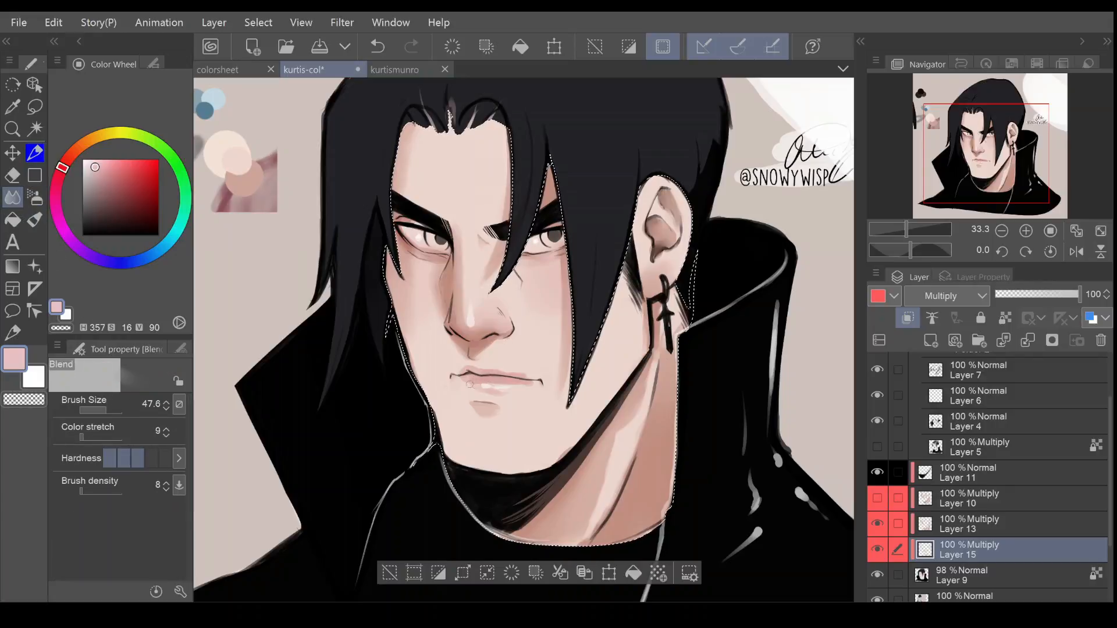
click(108, 410)
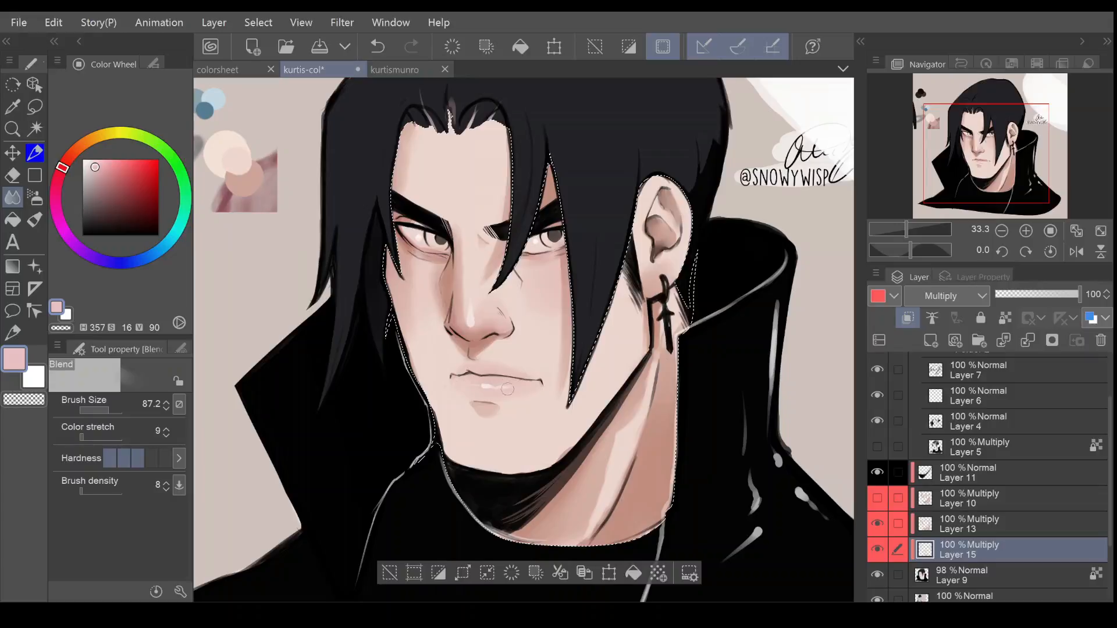
Erase excess pink above the upper lip with the Soft eraser at size 47.6 and blend the lower lip at size 87.2
key(e)
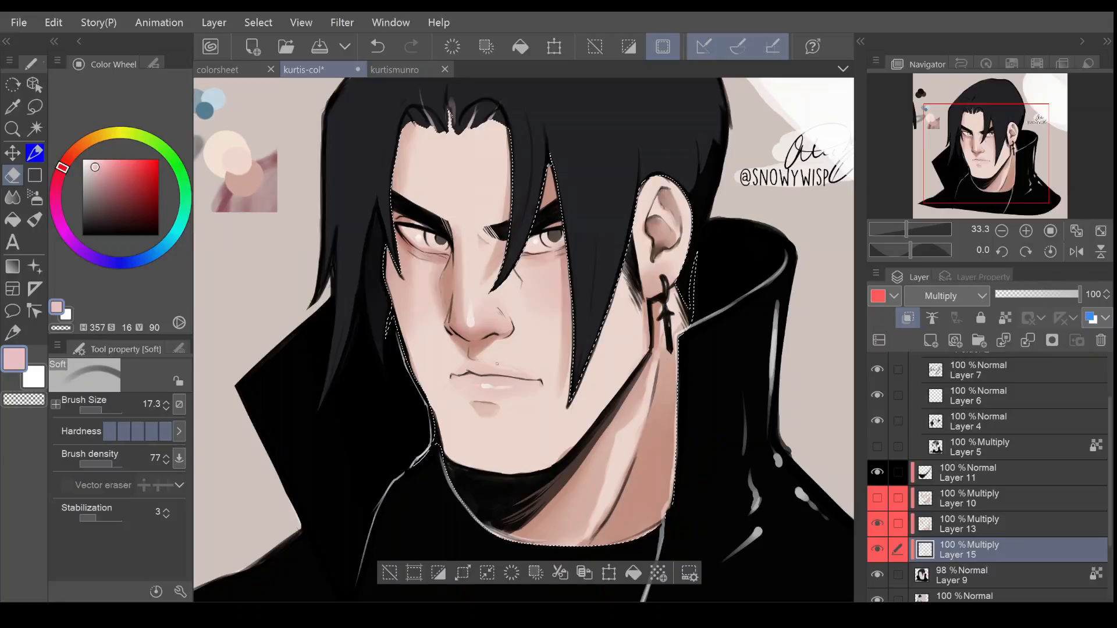
drag(101, 411, 107, 411)
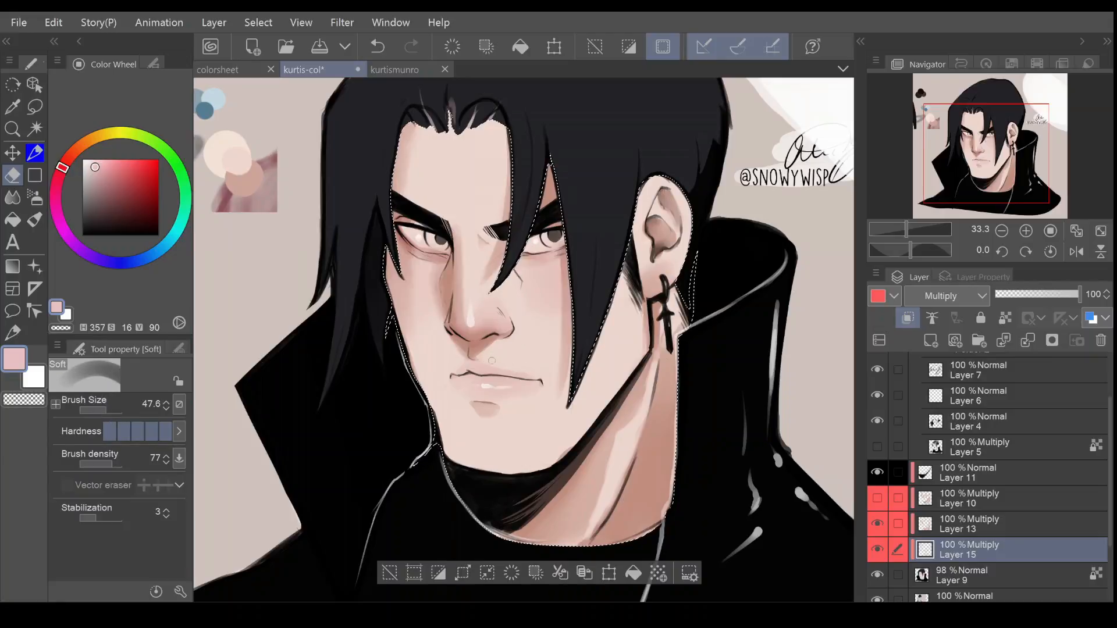
key(j)
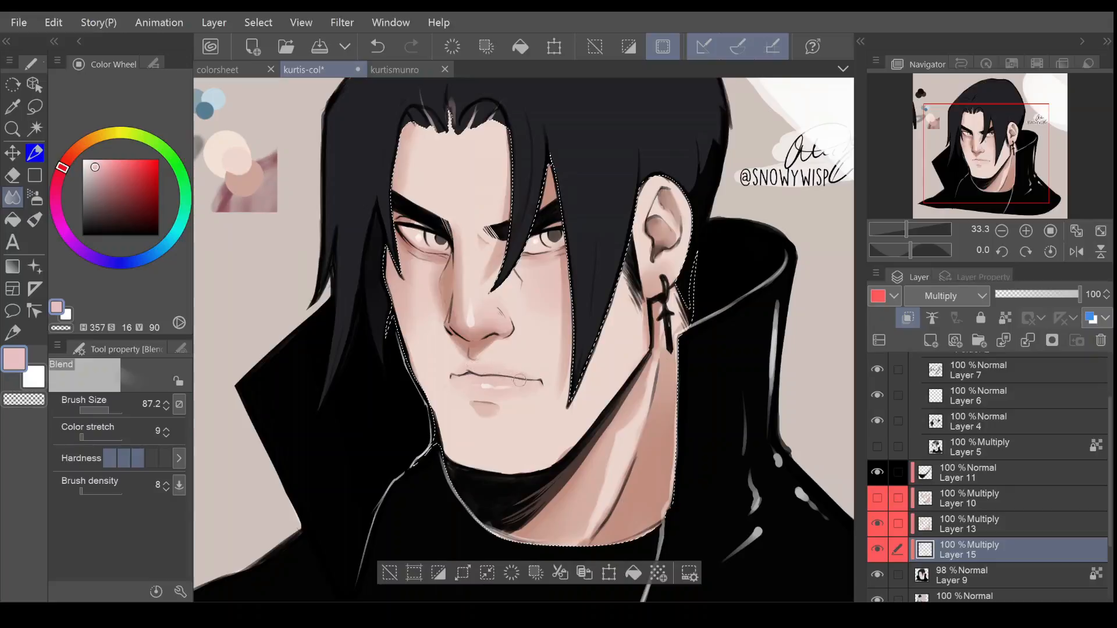
drag(494, 383, 496, 395)
Blend the ear shading on Layer 13 with Blend brush size 87.2
drag(967, 145, 968, 145)
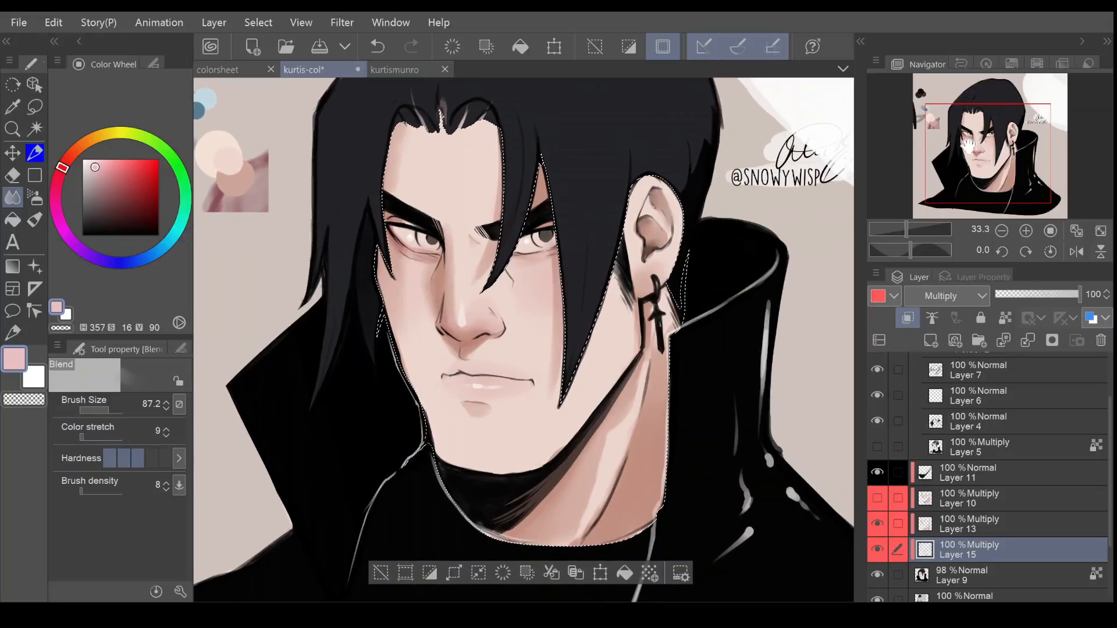
click(953, 524)
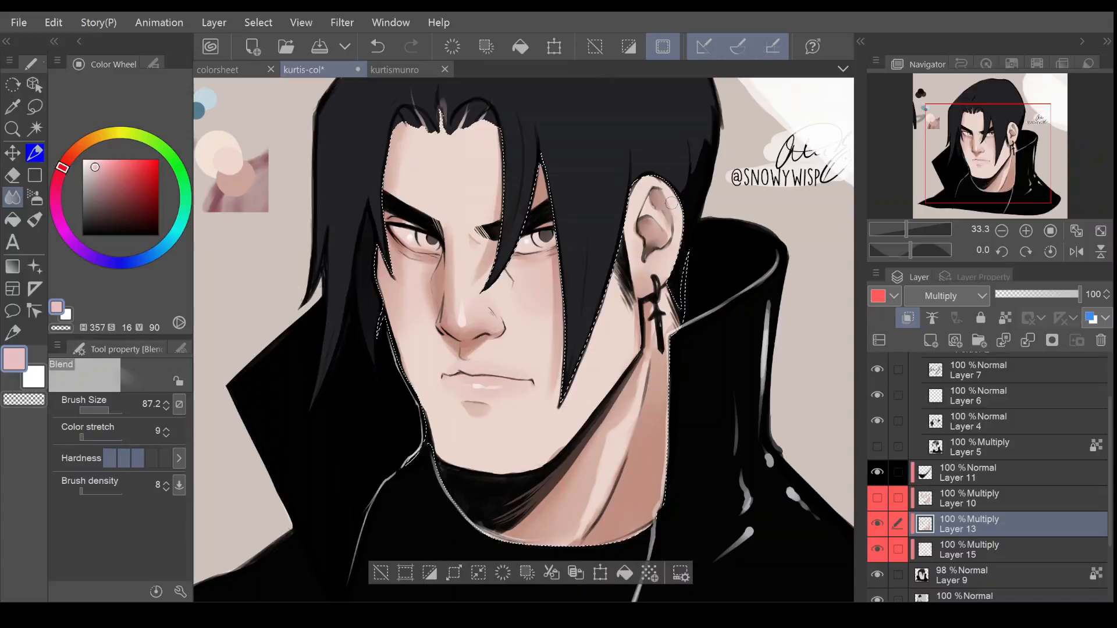
drag(1003, 154, 1006, 155)
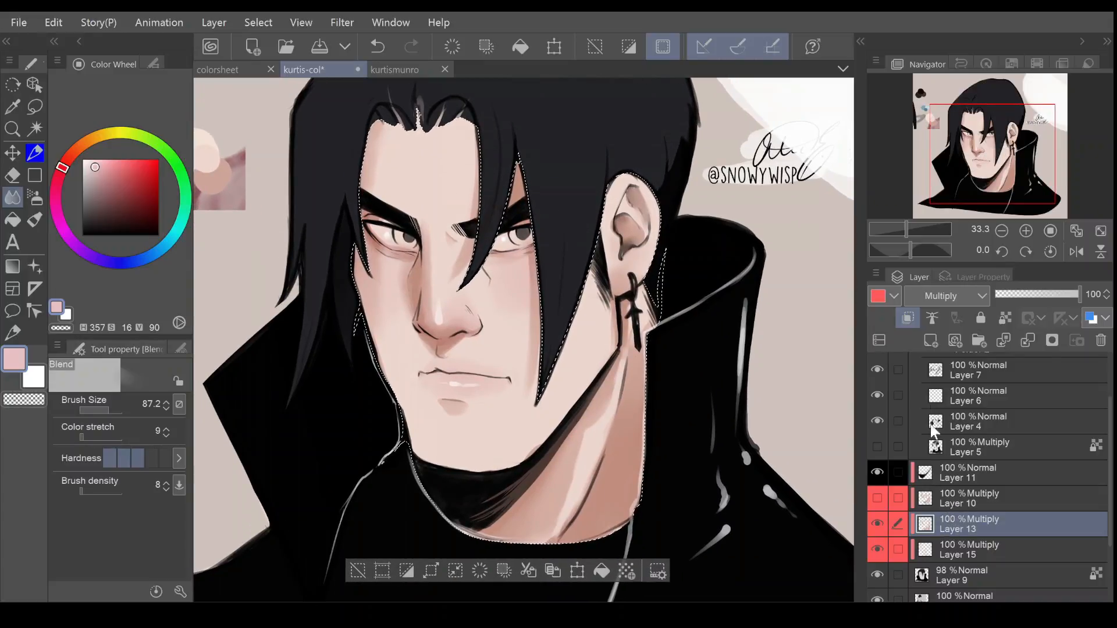
Add a clipped Multiply layer above Layer 13 and darken a sampled forehead skin tone to hue 15, saturation 22 and value 74
click(931, 340)
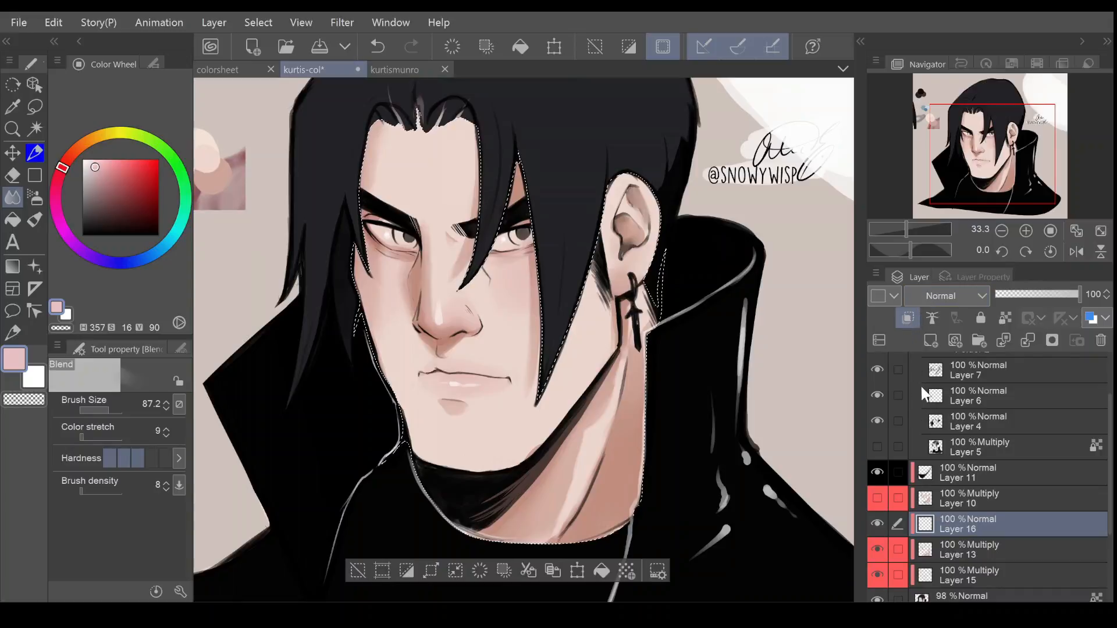
scroll(938, 300, down, 2)
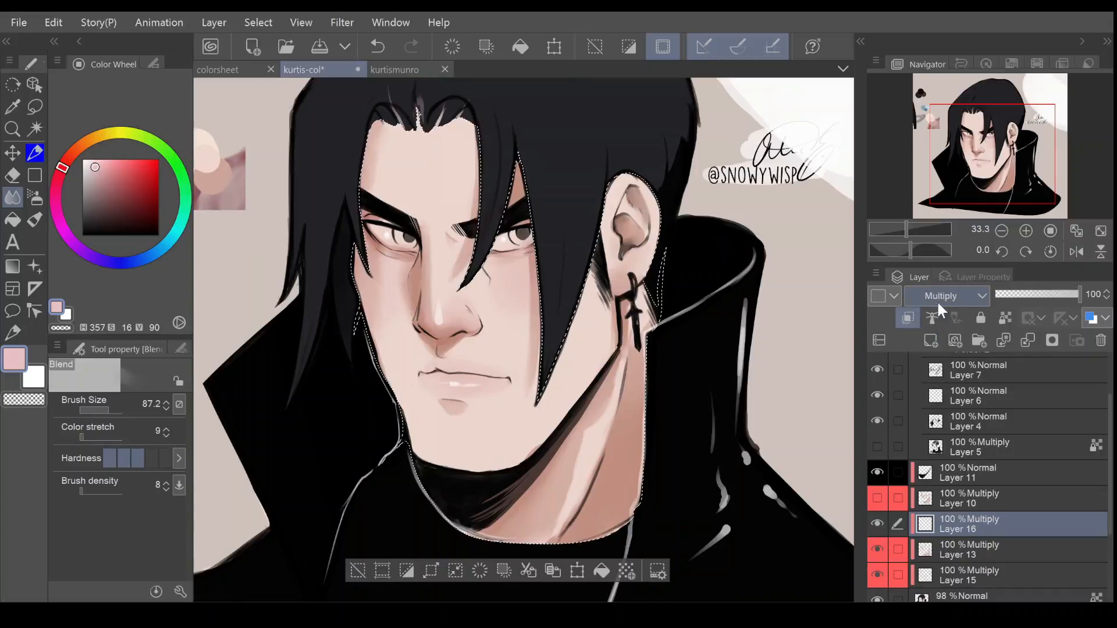
click(903, 352)
alt+click(434, 166)
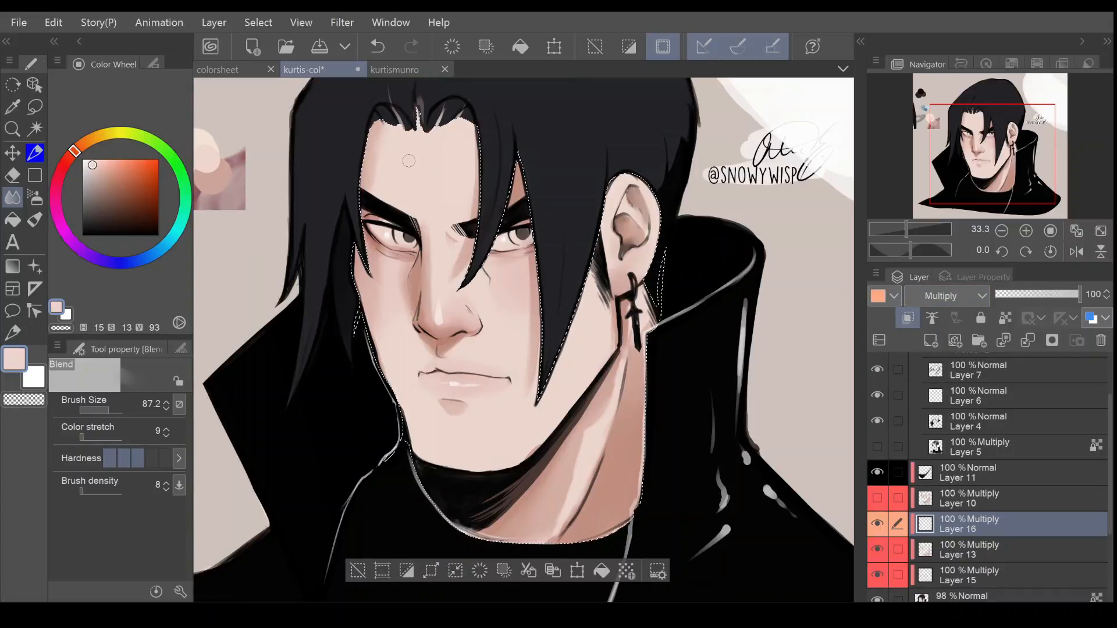
click(99, 178)
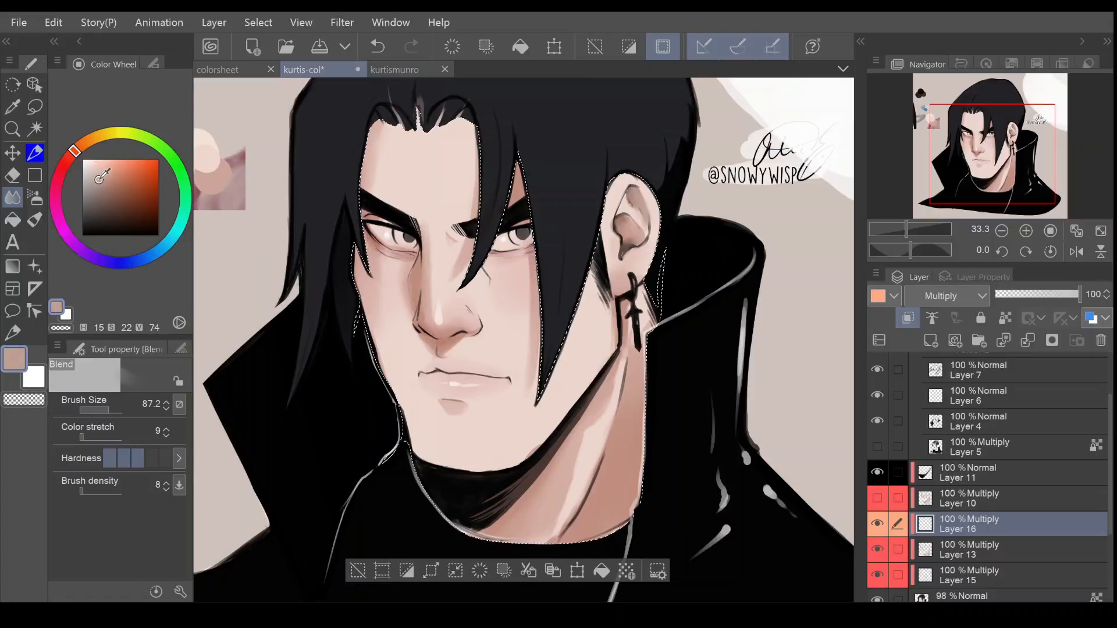
Choose Speedpaint Brush1 from the pen brushes and set its size to 118.1
click(36, 155)
click(150, 64)
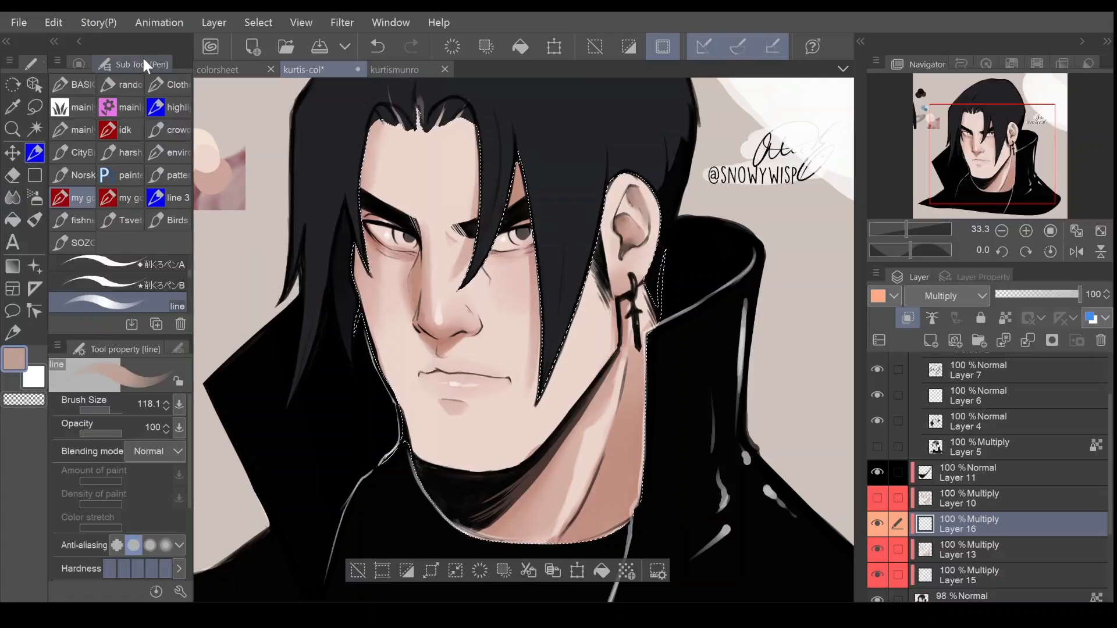
click(86, 227)
scroll(117, 285, down, 2)
click(171, 271)
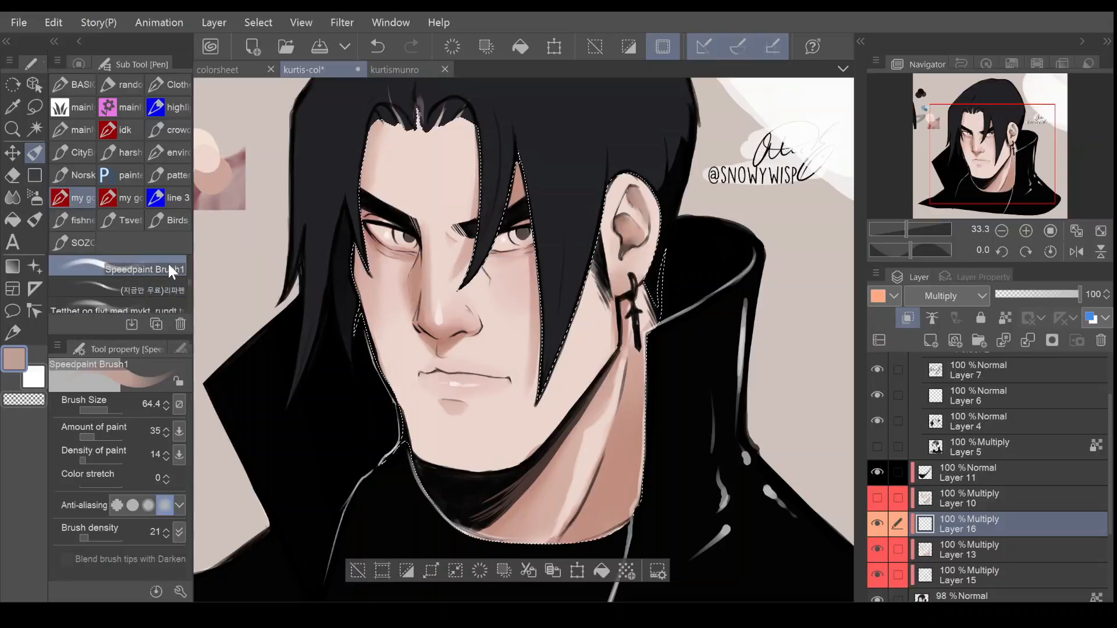
click(112, 410)
click(109, 410)
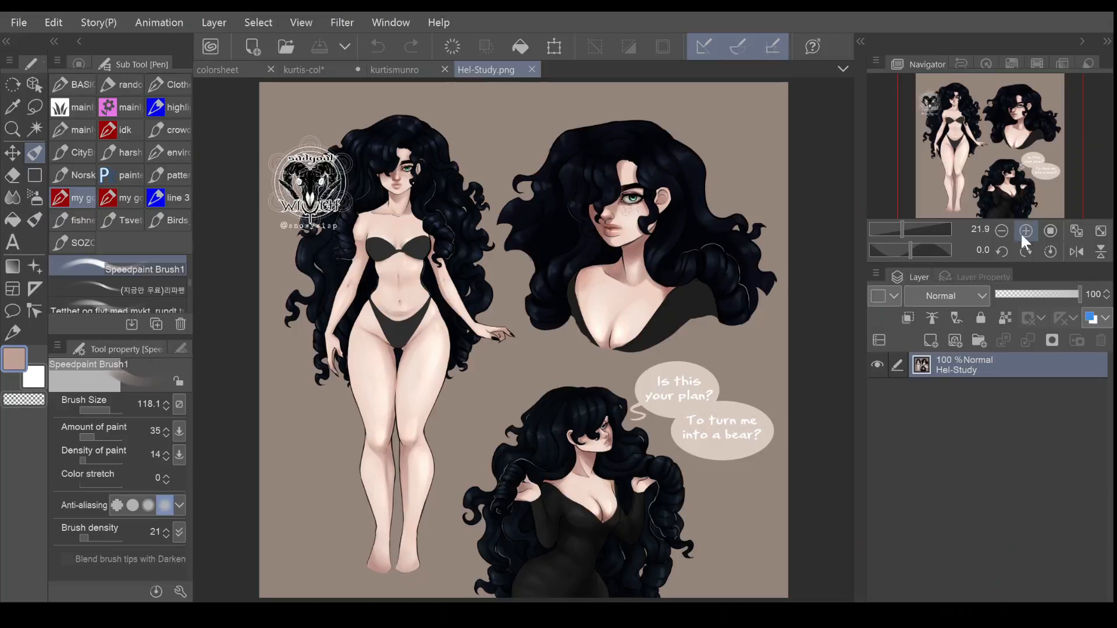
Examine the face shading in Hel-Study.png up close and compare it with the kurtis-col portrait
click(1026, 231)
click(1026, 231)
drag(1006, 166, 1011, 128)
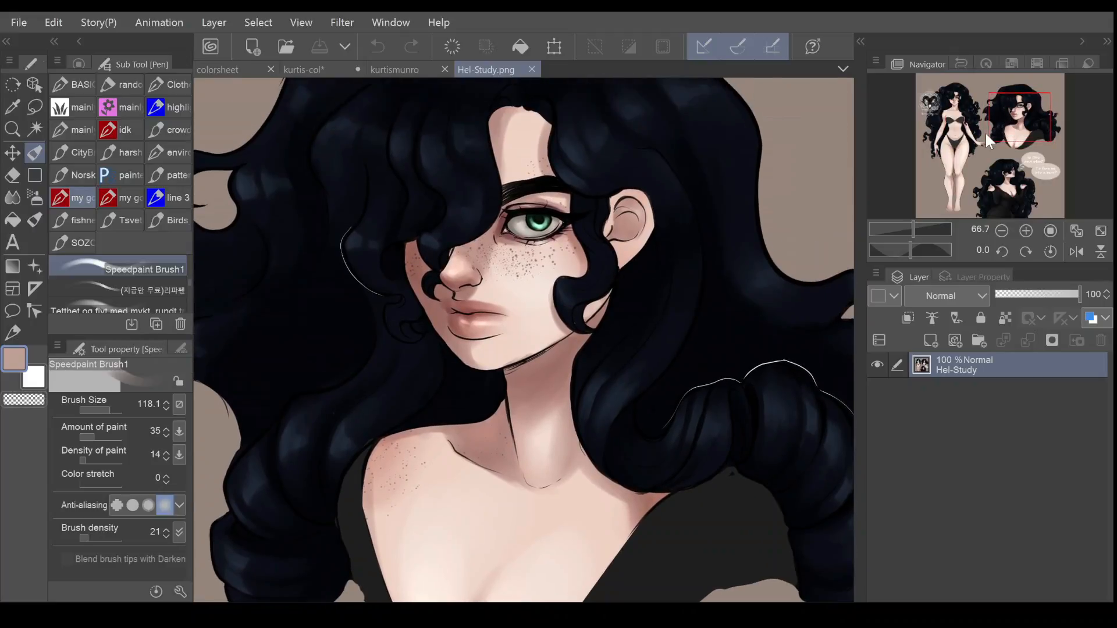
click(312, 69)
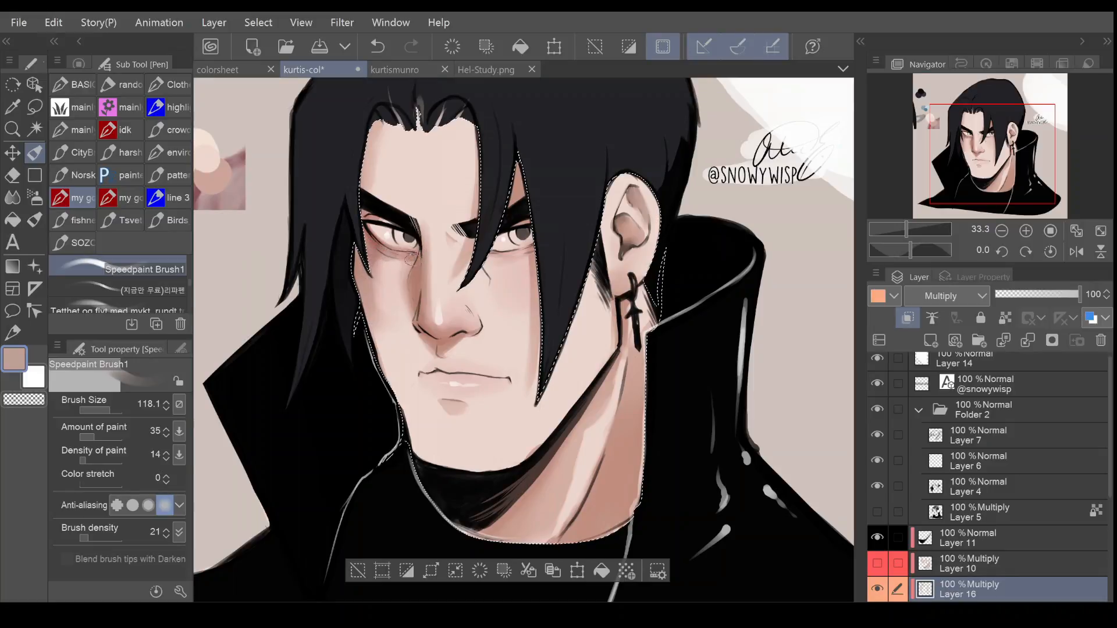
click(480, 67)
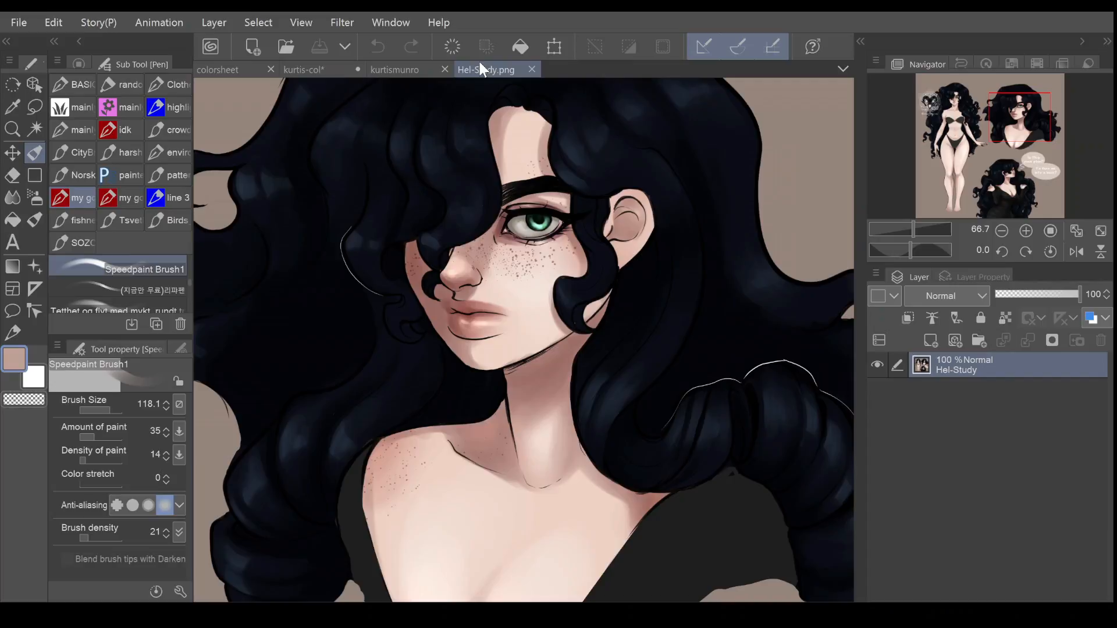
click(313, 70)
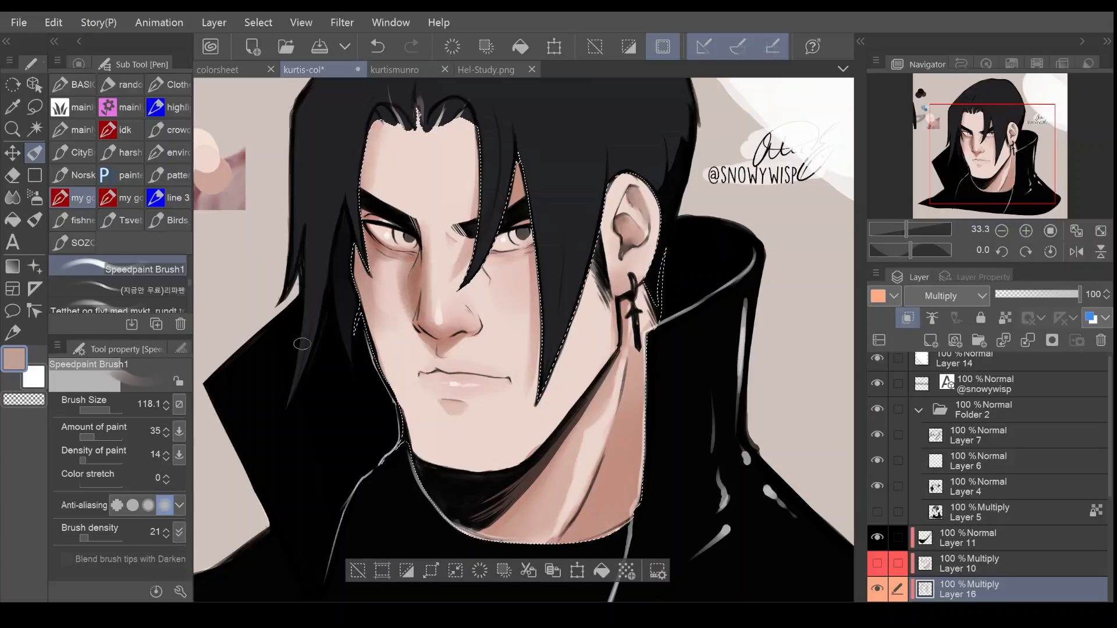
Deepen the shadows beside the nose and around the eyes on Layer 16 with Speedpaint Brush1 at sizes 118.1 and 87.2
click(12, 197)
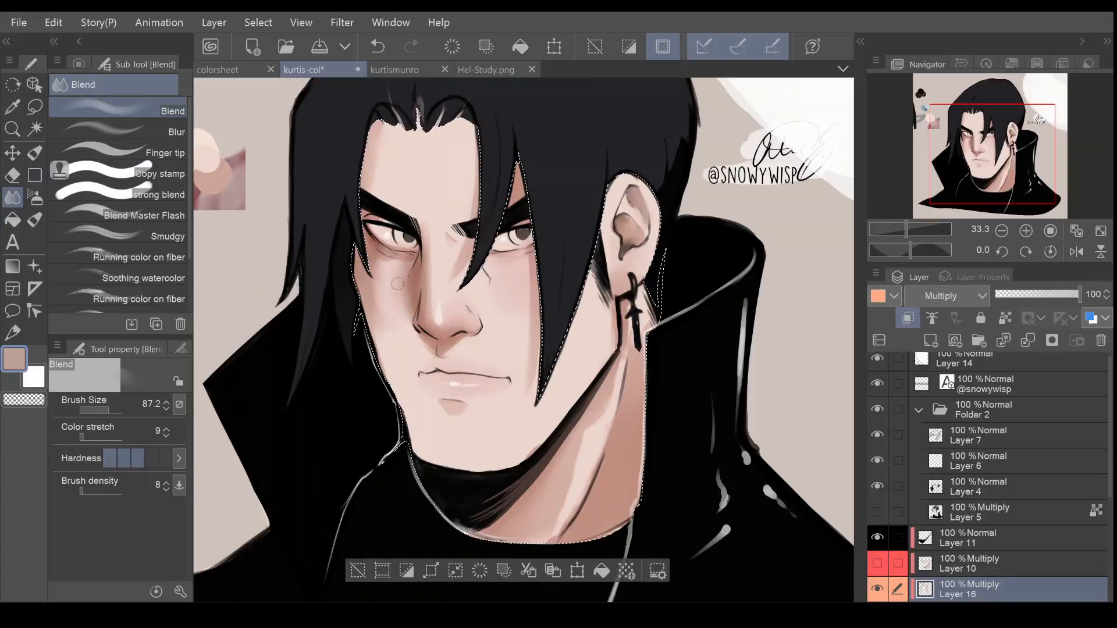
key(e)
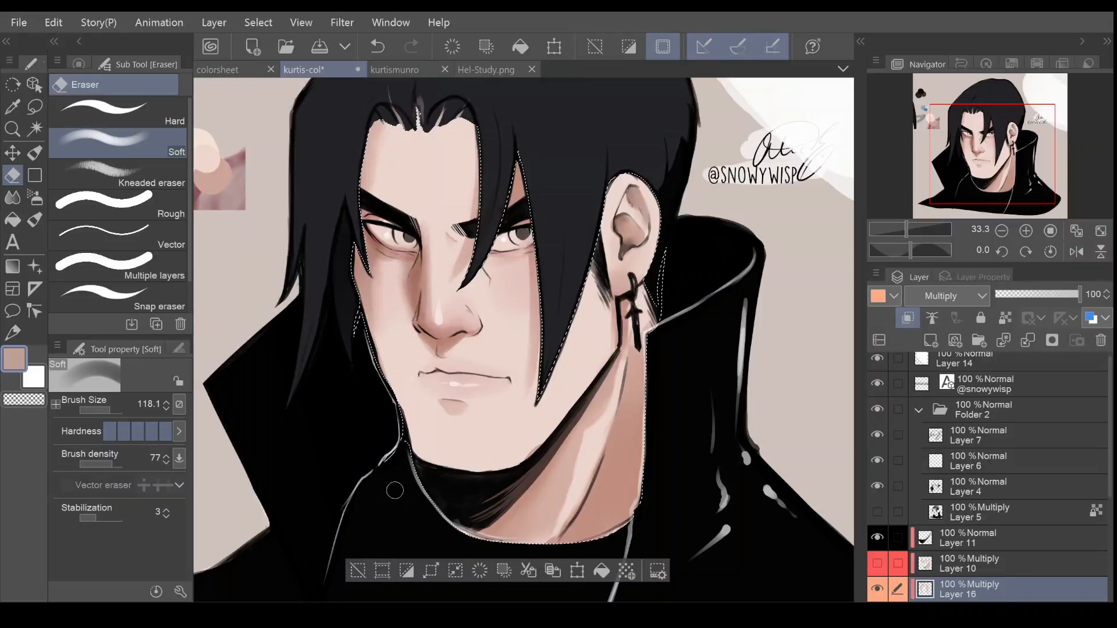
key(p)
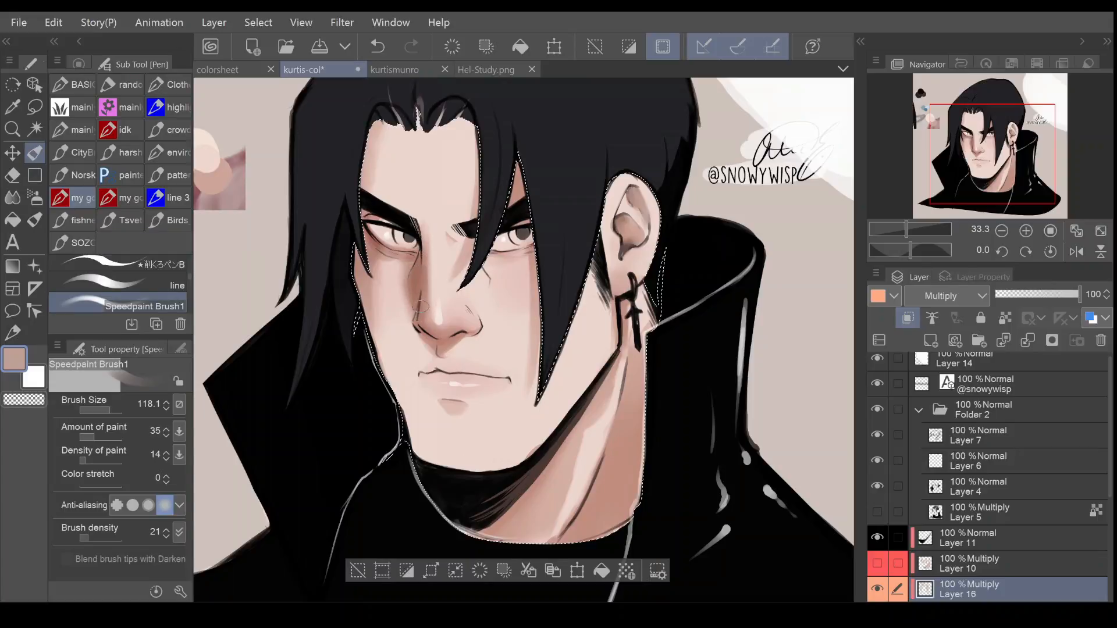
click(107, 410)
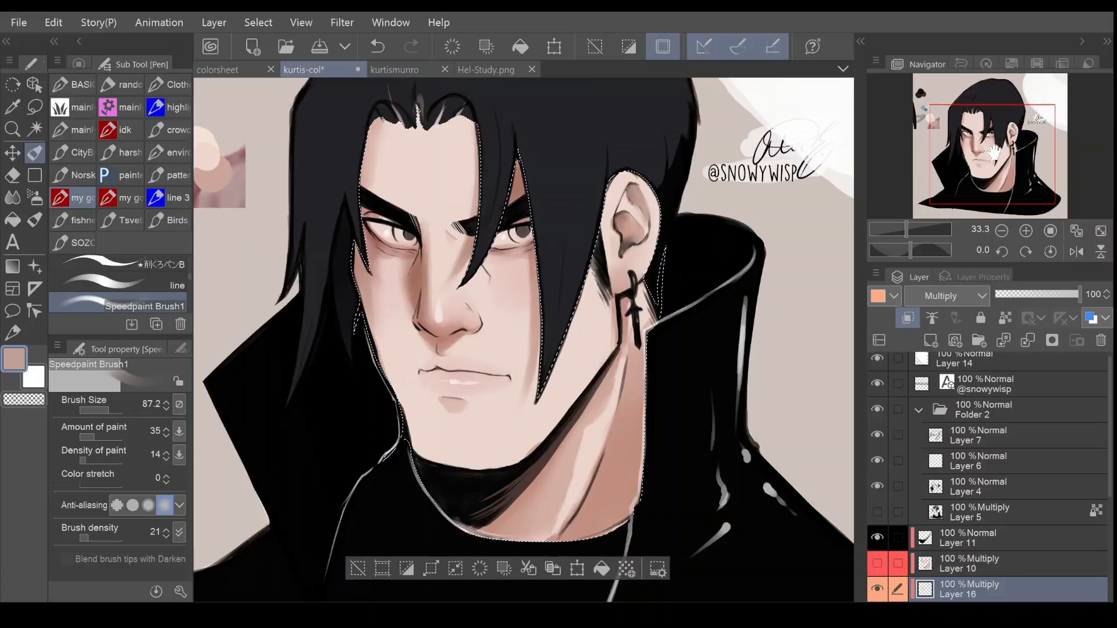
Deepen the neck shadows below the ear and along the collar on Layer 16 with Speedpaint Brush1 at size 159.9
drag(964, 157, 961, 169)
click(114, 411)
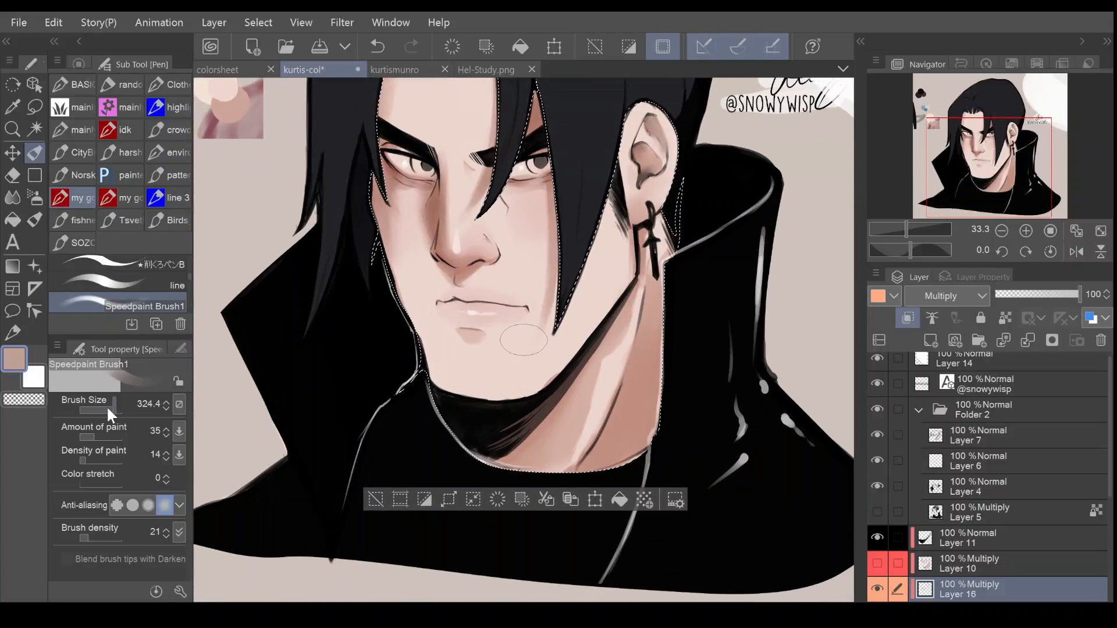
click(111, 411)
mouse_move(505, 452)
mouse_down()
mouse_move(570, 381)
mouse_move(503, 456)
mouse_move(551, 411)
mouse_move(602, 335)
mouse_move(503, 429)
mouse_move(526, 414)
mouse_move(510, 406)
mouse_move(523, 420)
mouse_move(554, 412)
mouse_move(613, 320)
mouse_move(513, 458)
mouse_move(583, 372)
mouse_move(530, 457)
mouse_move(589, 359)
mouse_move(513, 454)
mouse_move(611, 333)
mouse_move(528, 464)
mouse_move(589, 359)
mouse_move(493, 446)
mouse_up()
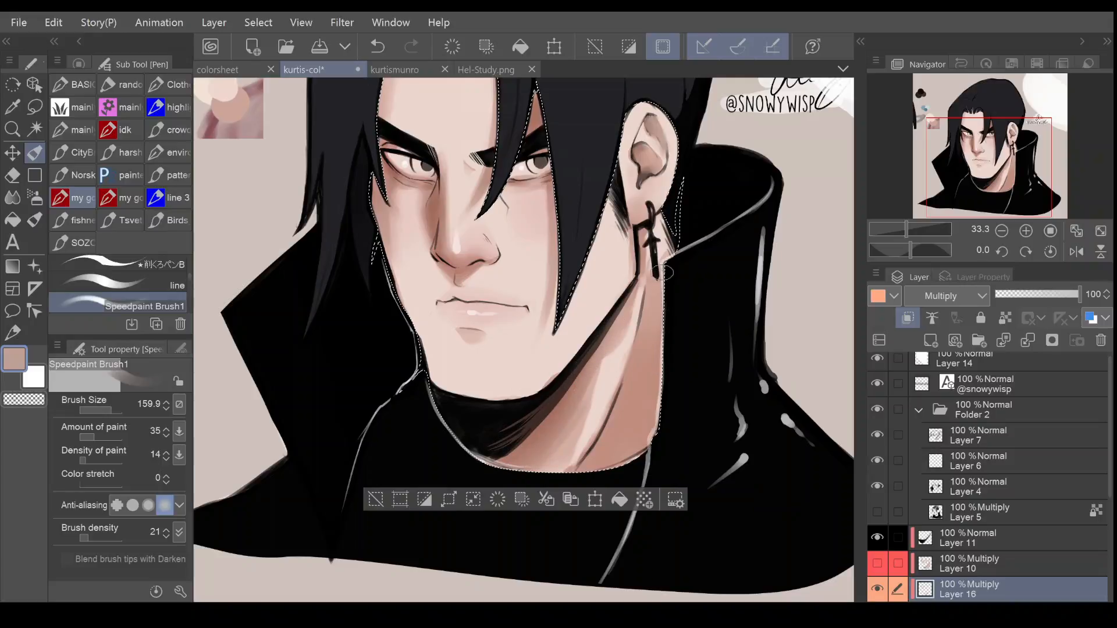
drag(642, 284, 658, 375)
drag(657, 296, 650, 427)
drag(651, 370, 647, 432)
drag(642, 352, 640, 440)
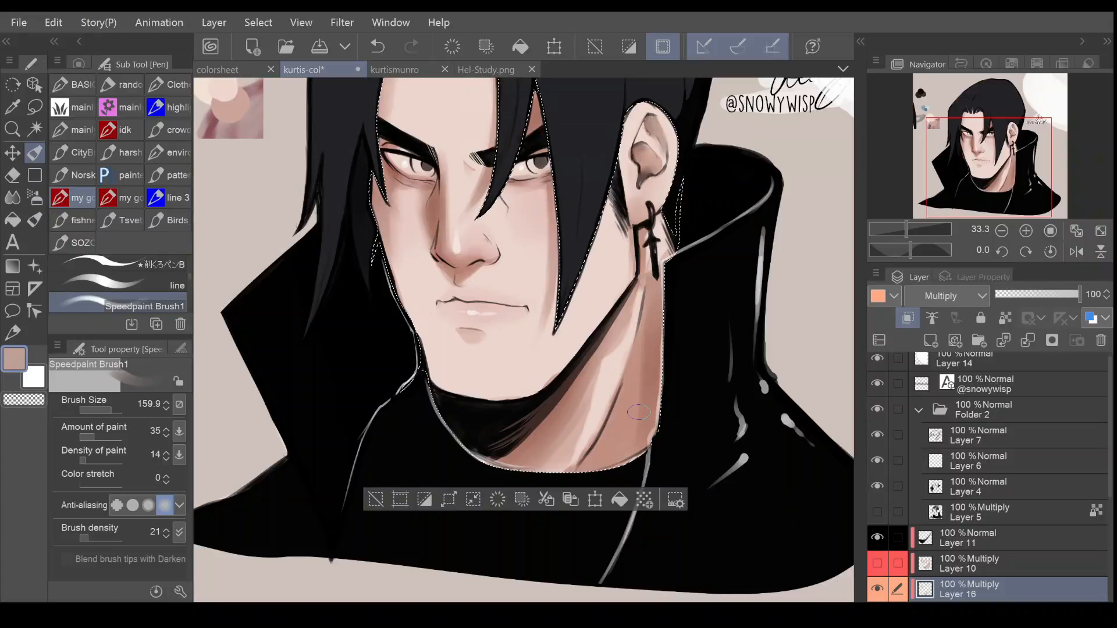
drag(1015, 185, 1017, 182)
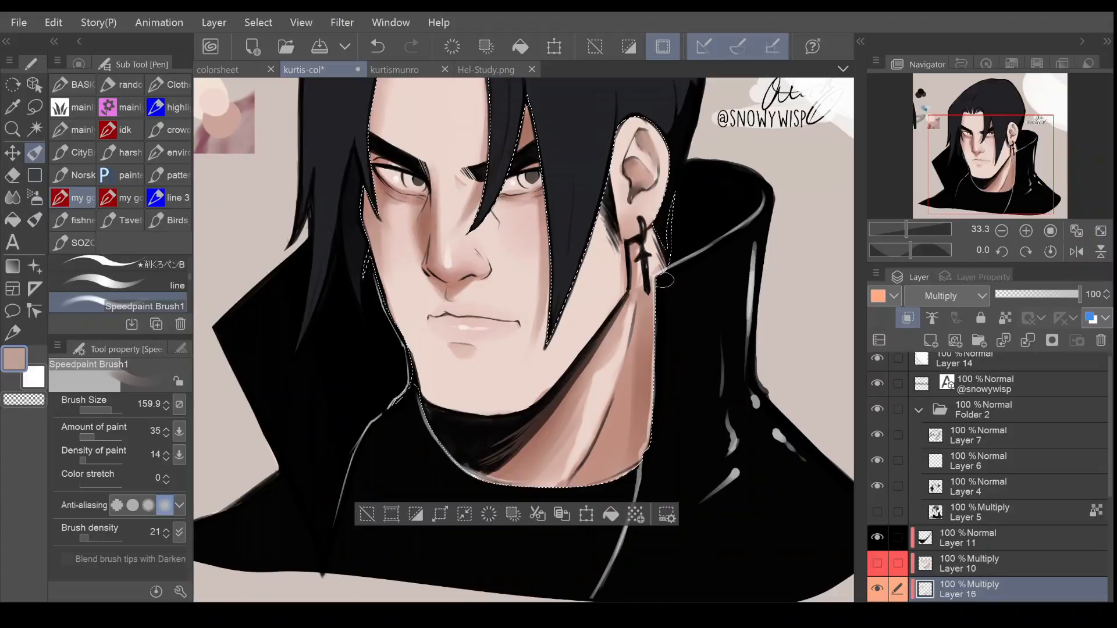
mouse_move(668, 235)
mouse_down()
mouse_move(646, 279)
mouse_move(661, 270)
mouse_move(640, 283)
mouse_up()
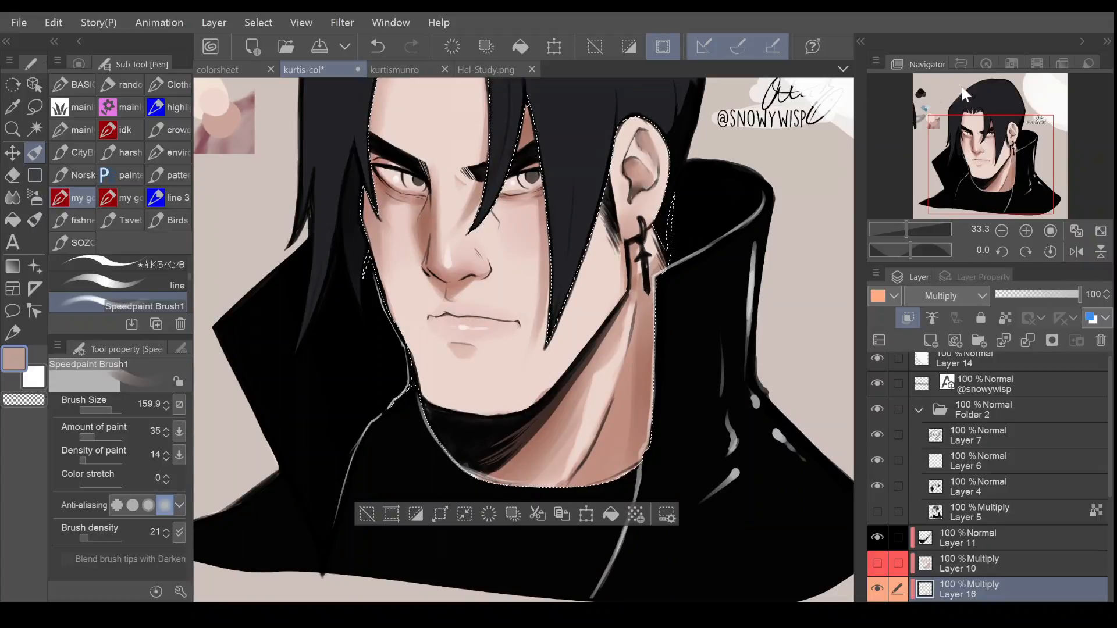
Darken the inner ear shadow on Layer 16 with Speedpaint Brush1 at size 71.2
drag(1000, 156, 996, 145)
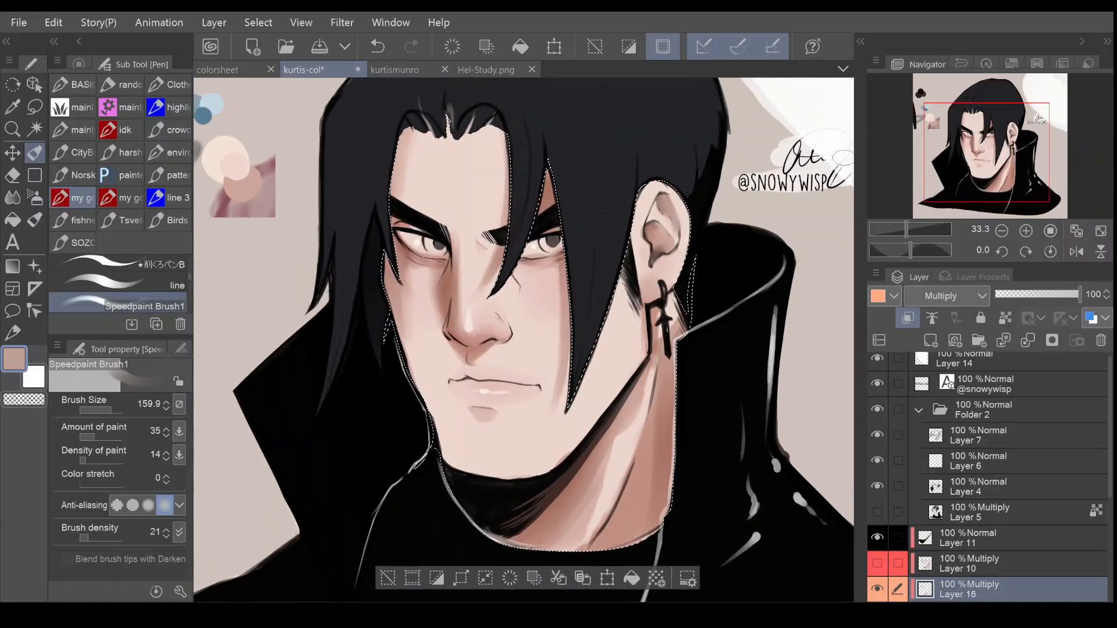
click(106, 411)
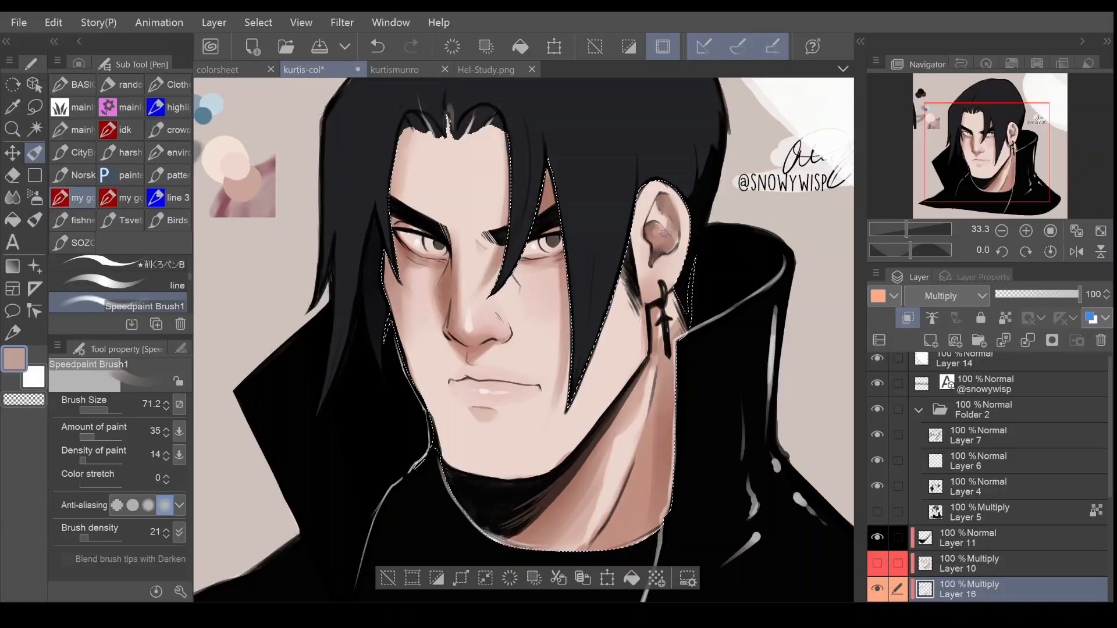
drag(1015, 153, 1005, 160)
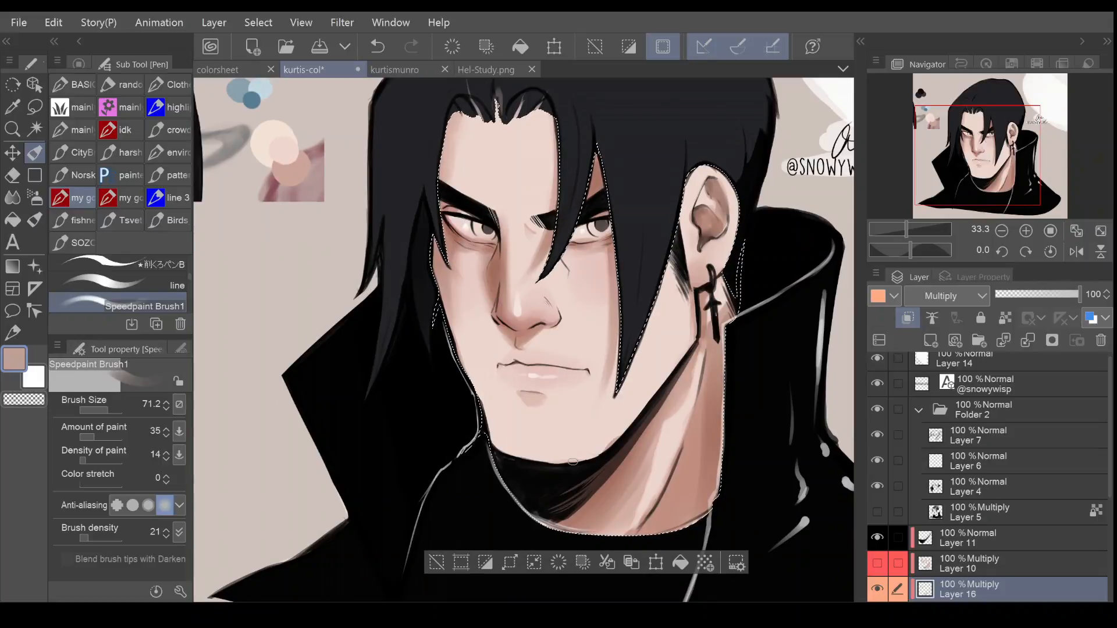
Move the hidden Multiply Layer 10 above Layer 11 in the layer stack
click(12, 197)
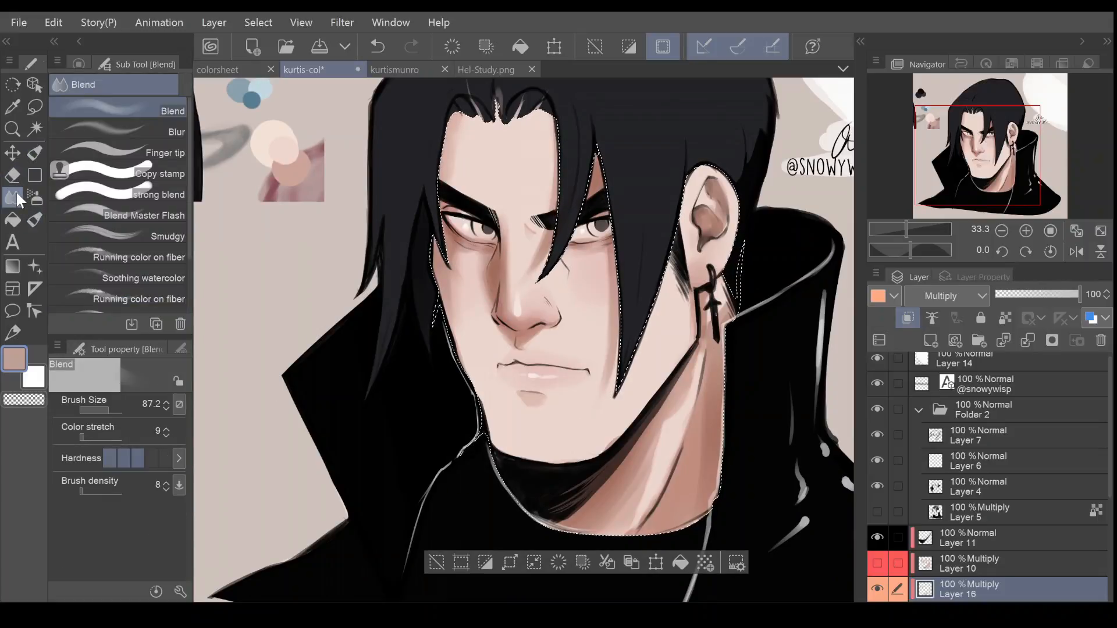
click(976, 570)
scroll(919, 541, down, 2)
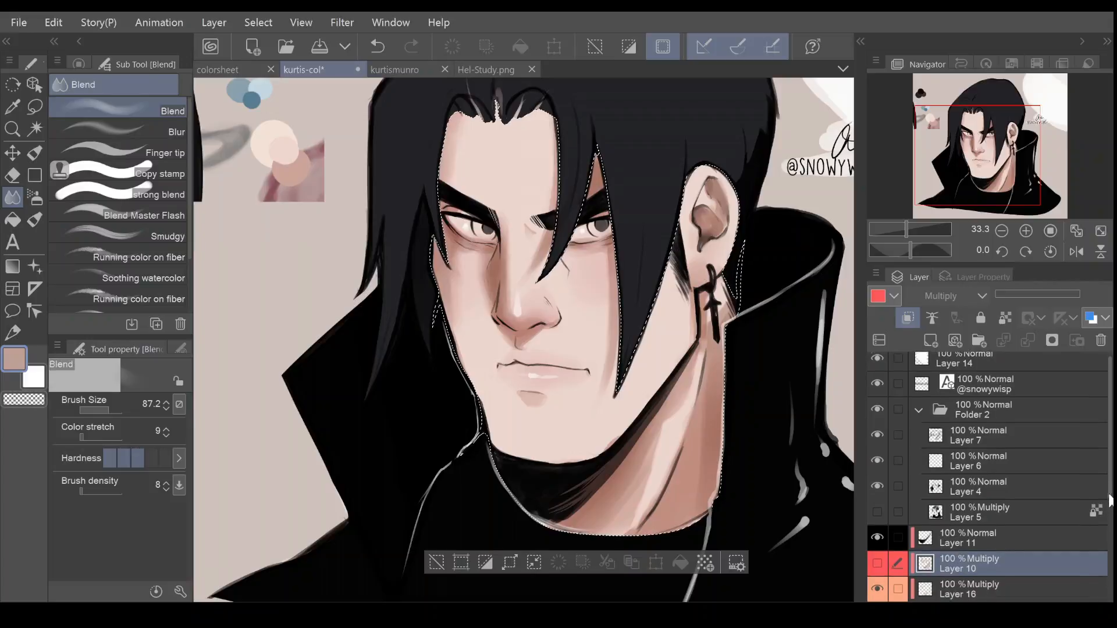
click(876, 526)
click(877, 526)
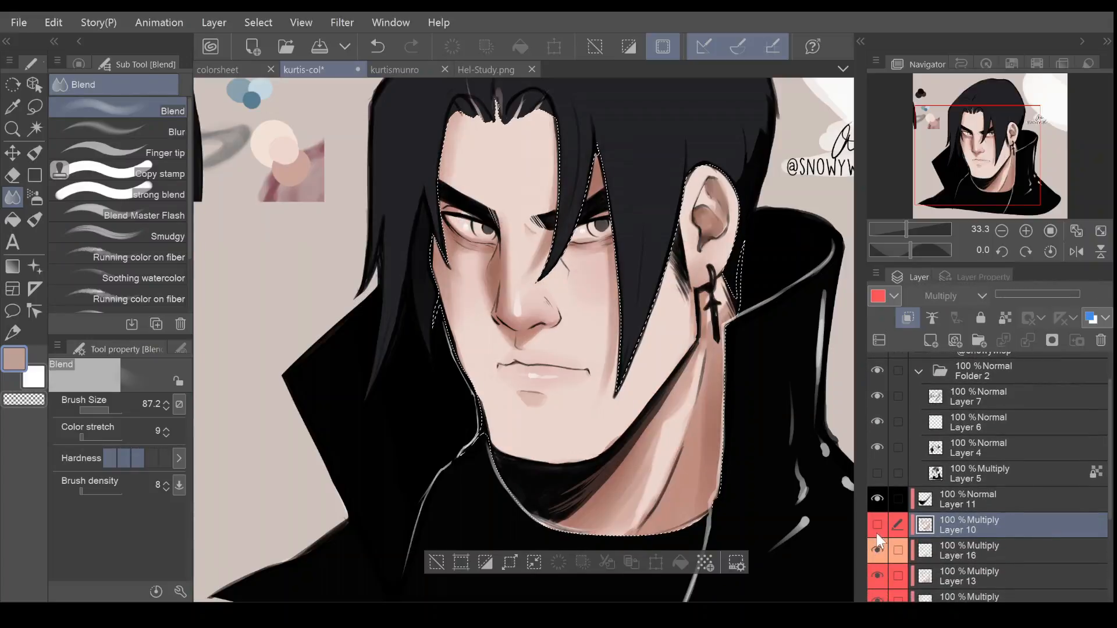
drag(966, 527, 968, 498)
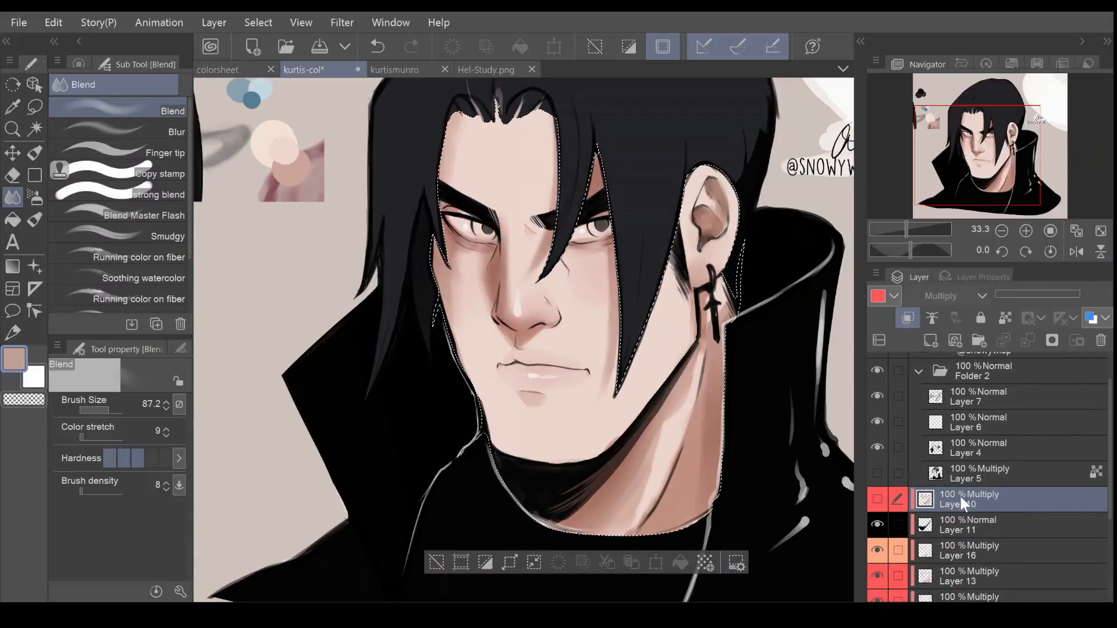
scroll(1110, 462, down, 2)
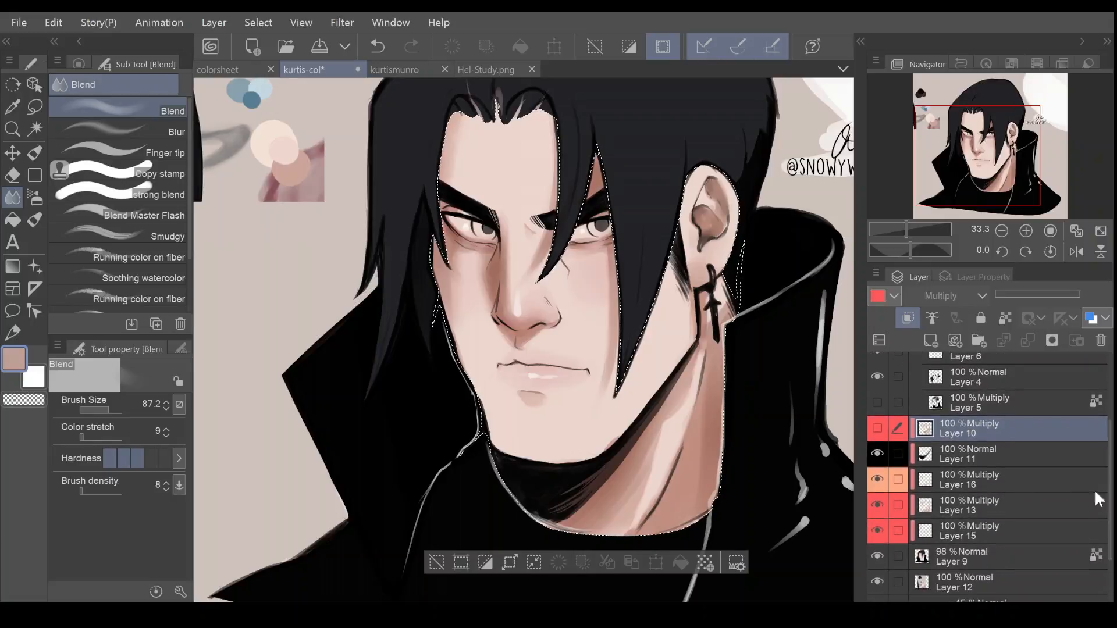
Compare the skin shading with Layer 13 hidden and shown
click(968, 510)
click(877, 504)
click(877, 505)
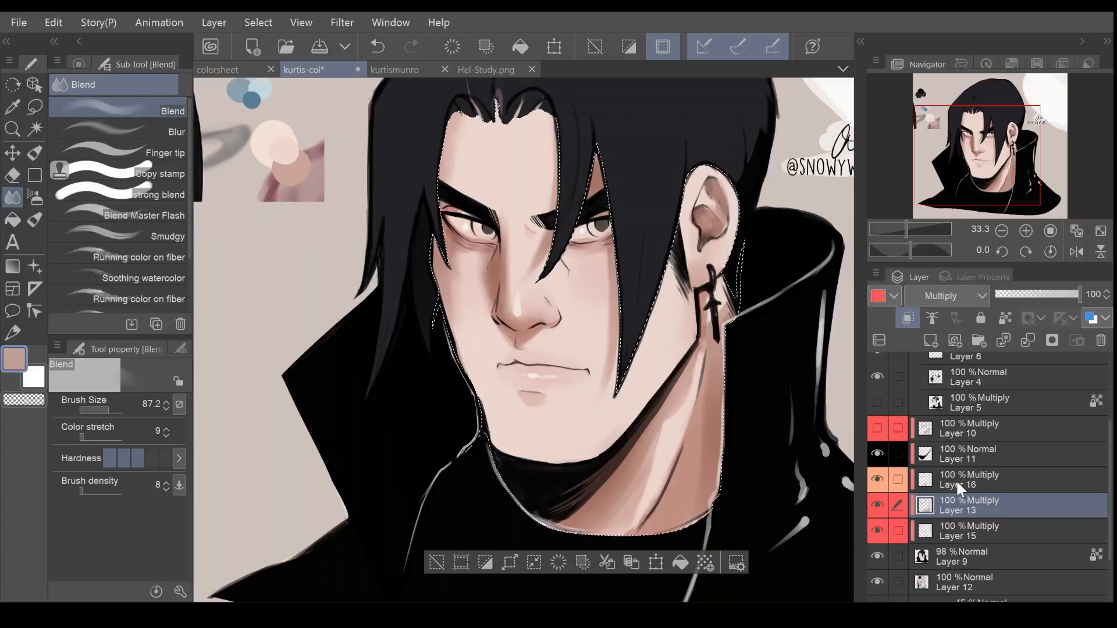
Paint shadows on the cheek, around the mouth corner and on the chin on Layer 16 with Speedpaint Brush1 at size 118.1
click(977, 480)
click(35, 154)
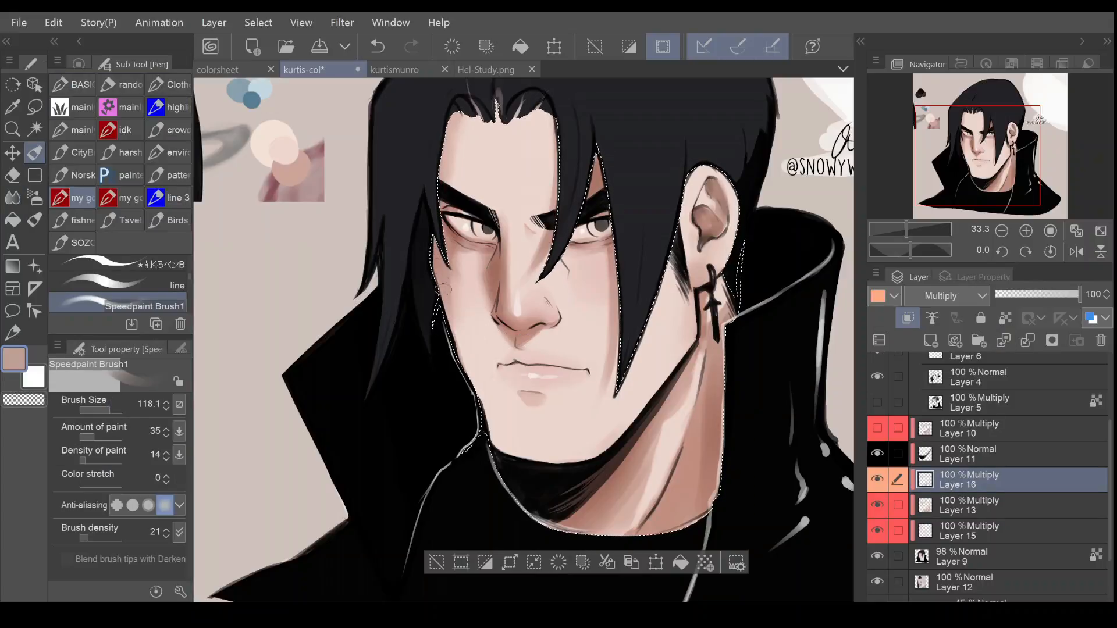
mouse_move(458, 317)
mouse_down()
mouse_move(491, 357)
mouse_move(496, 340)
mouse_move(487, 333)
mouse_move(488, 402)
mouse_move(496, 381)
mouse_move(518, 398)
mouse_move(498, 440)
mouse_move(494, 426)
mouse_move(513, 453)
mouse_move(488, 325)
mouse_move(465, 323)
mouse_up()
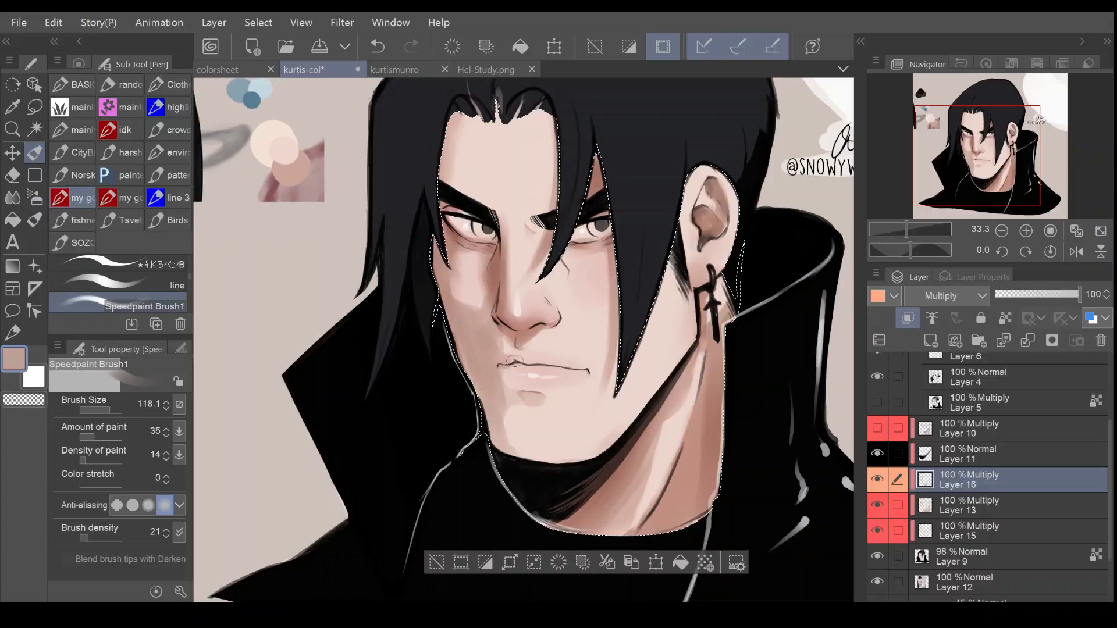
mouse_move(519, 370)
mouse_down()
mouse_move(502, 373)
mouse_move(510, 389)
mouse_up()
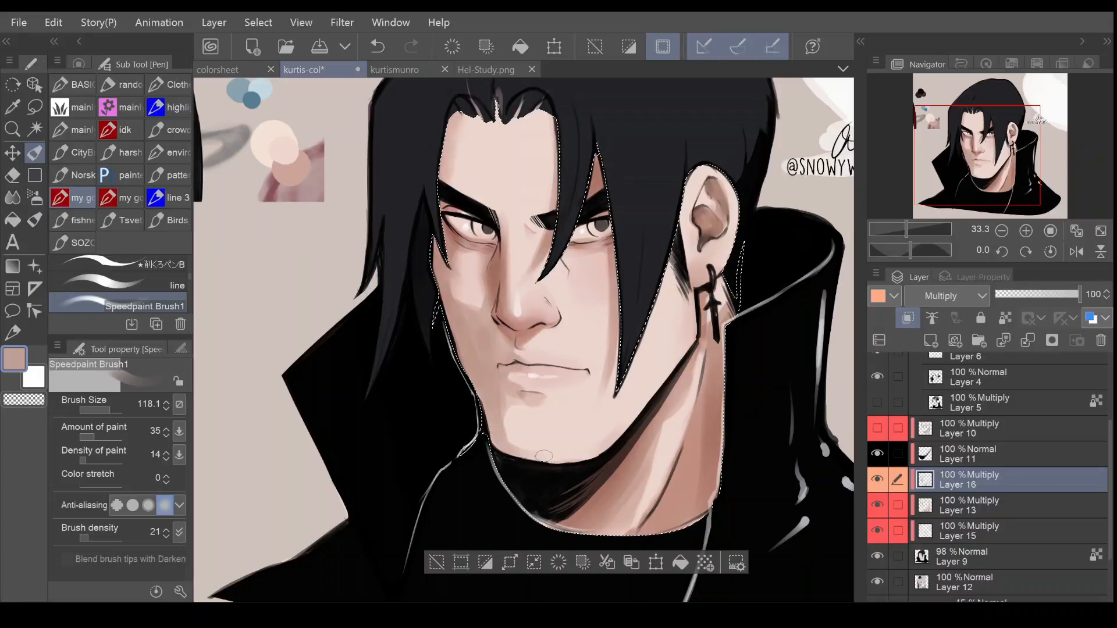
Soften the new cheek, mouth and chin shadows with Blend at sizes 265.0 and 78.8 and the Soft eraser at size 118.1
click(13, 197)
click(114, 411)
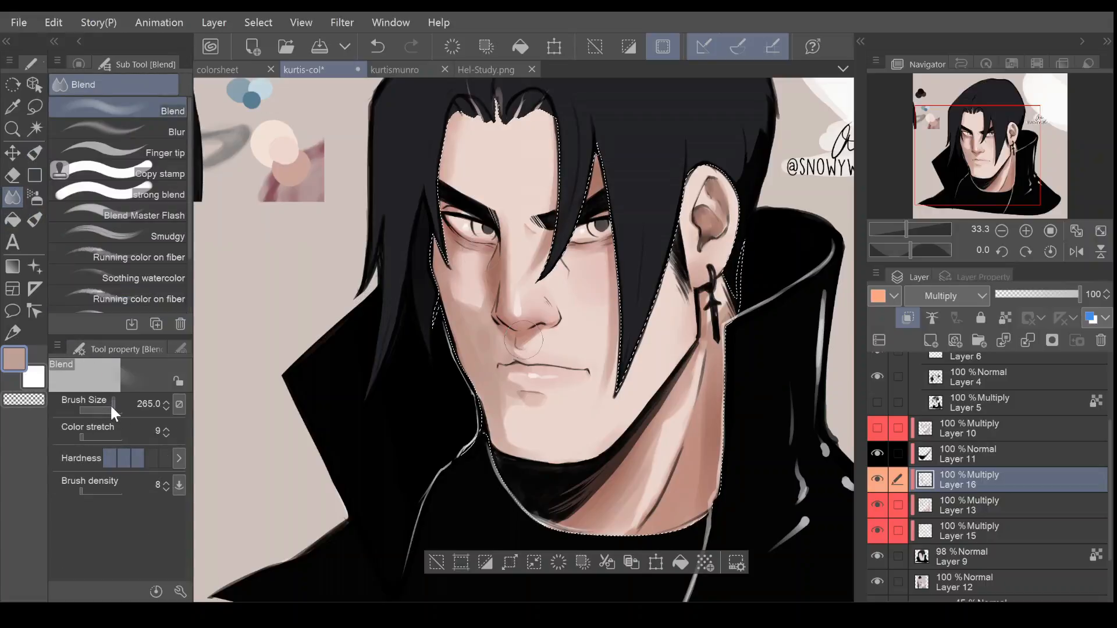
click(108, 411)
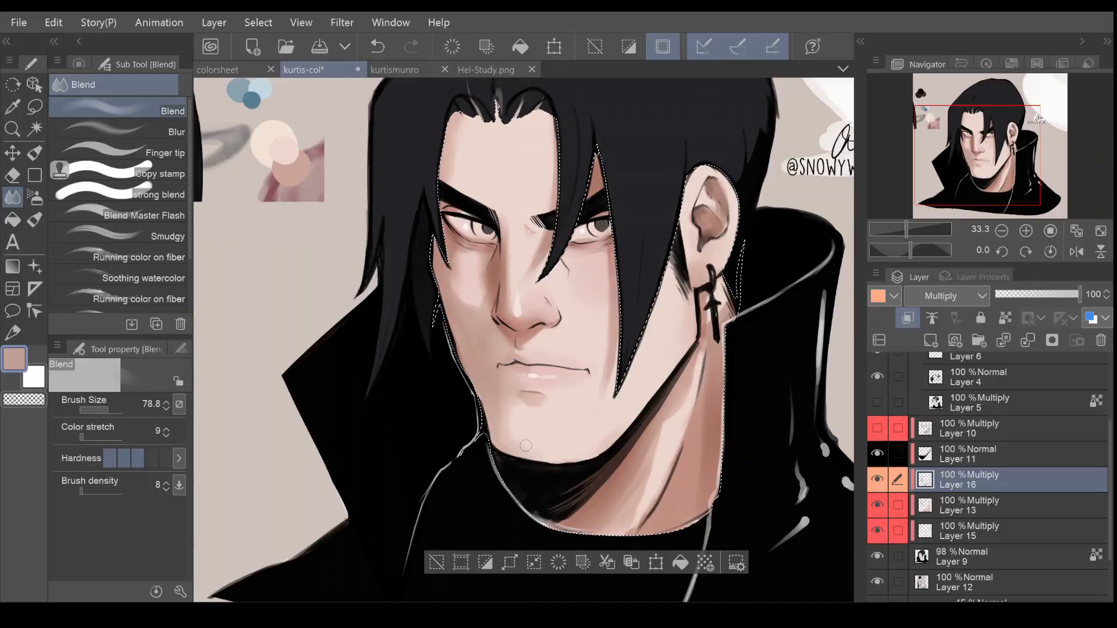
key(e)
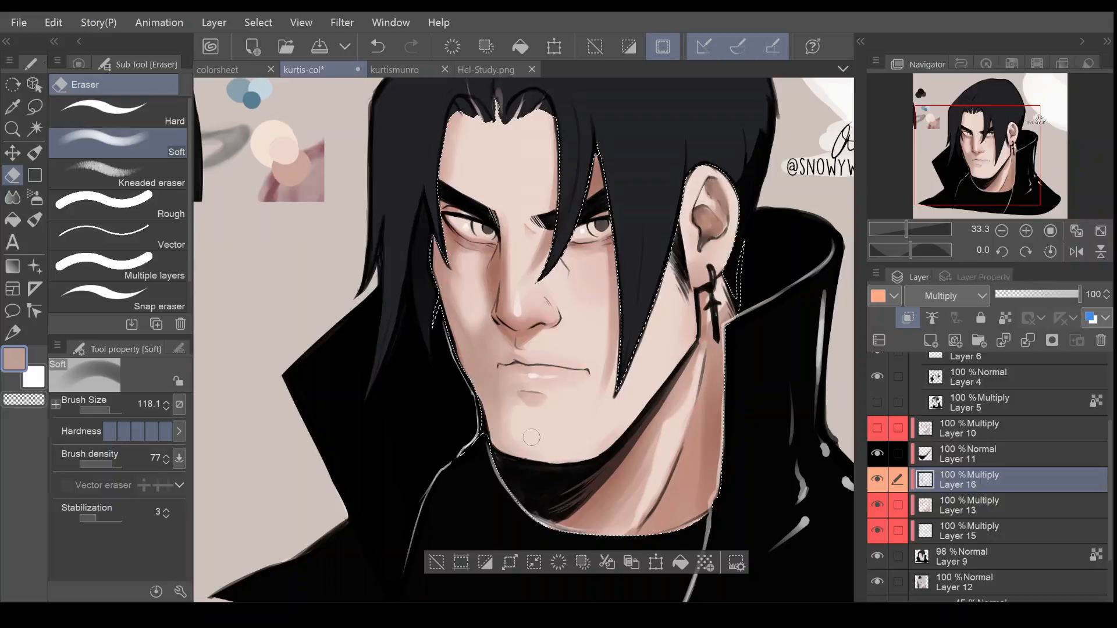
Build up the shadows on the cheek beside the nose and under the eye with Speedpaint Brush1 at sizes 118.1, 71.2 and 159.9
click(34, 152)
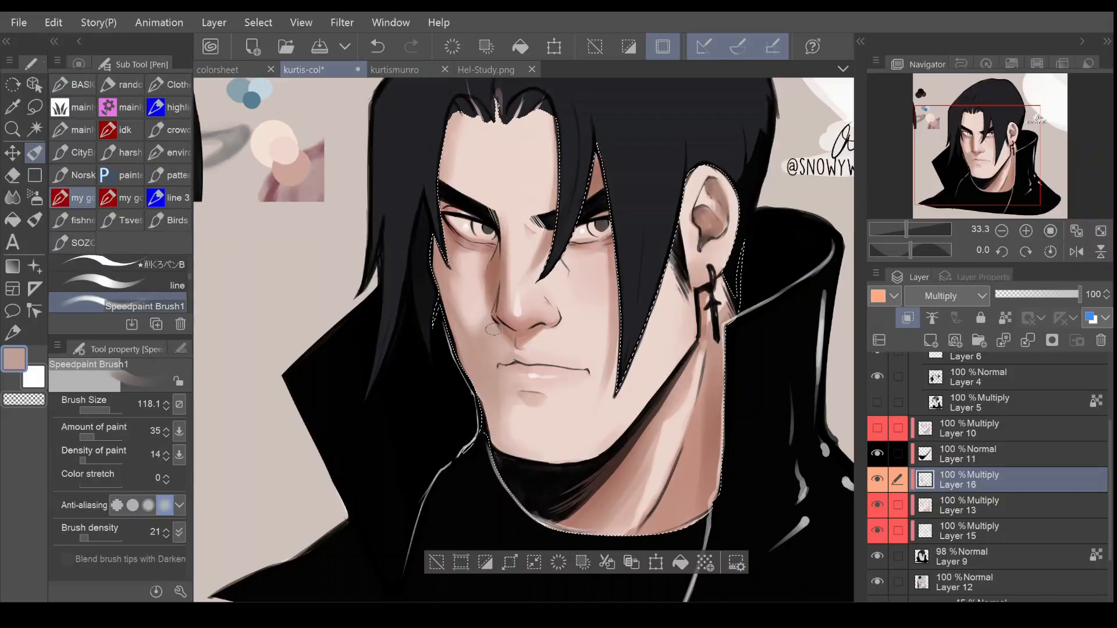
drag(906, 229, 902, 231)
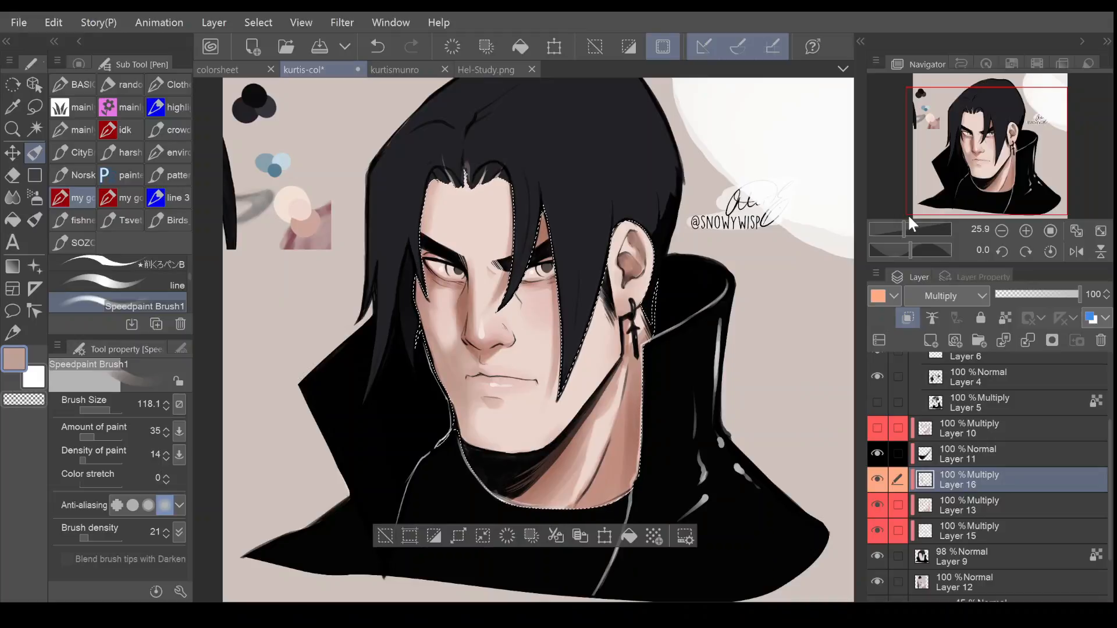
drag(904, 225, 903, 221)
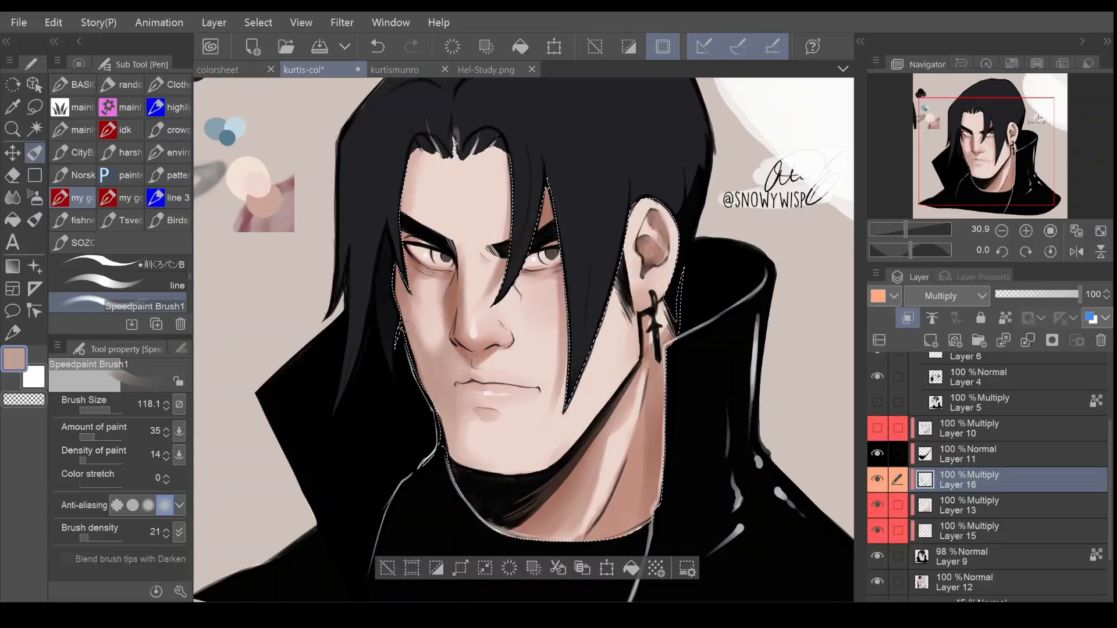
click(108, 410)
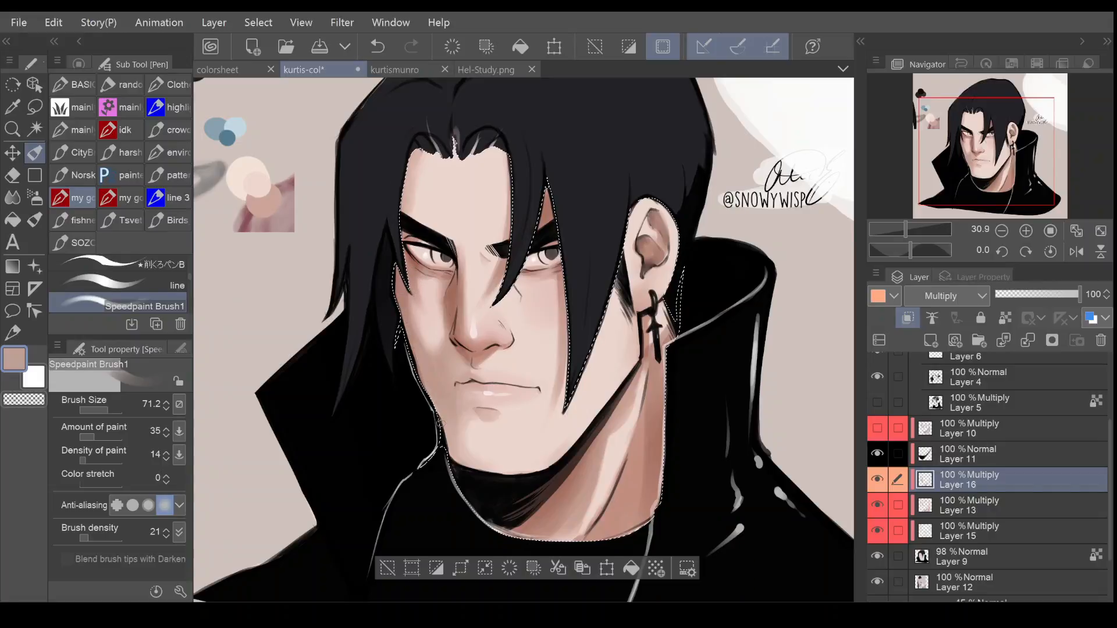
click(116, 410)
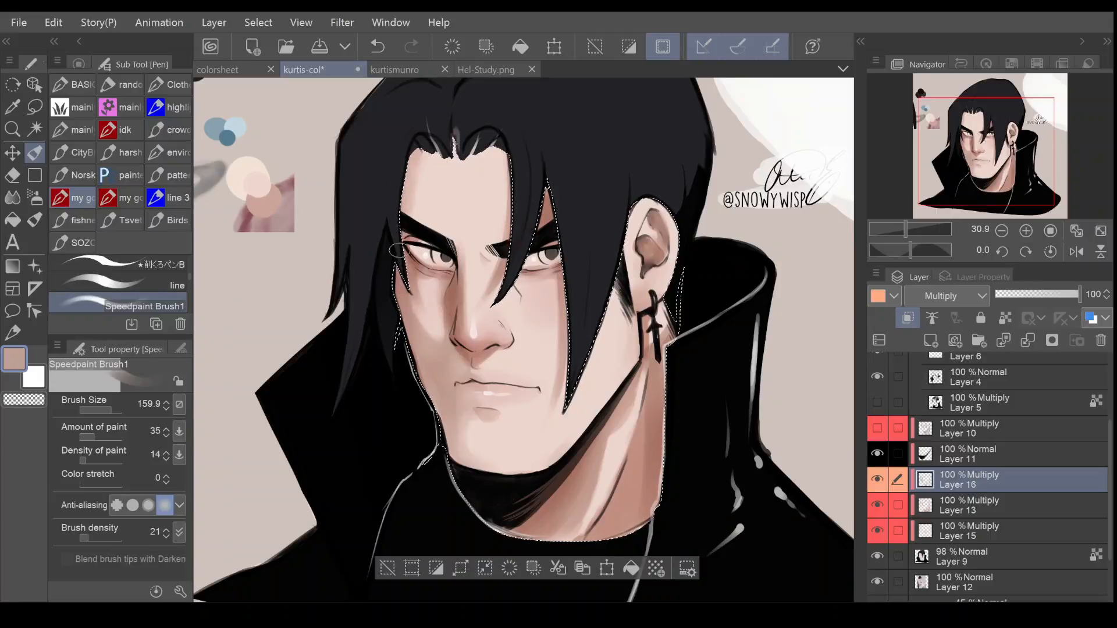
Try a broad shadow down the side of the forehead with Speedpaint Brush1 at size 594.8, and undo it
key(e)
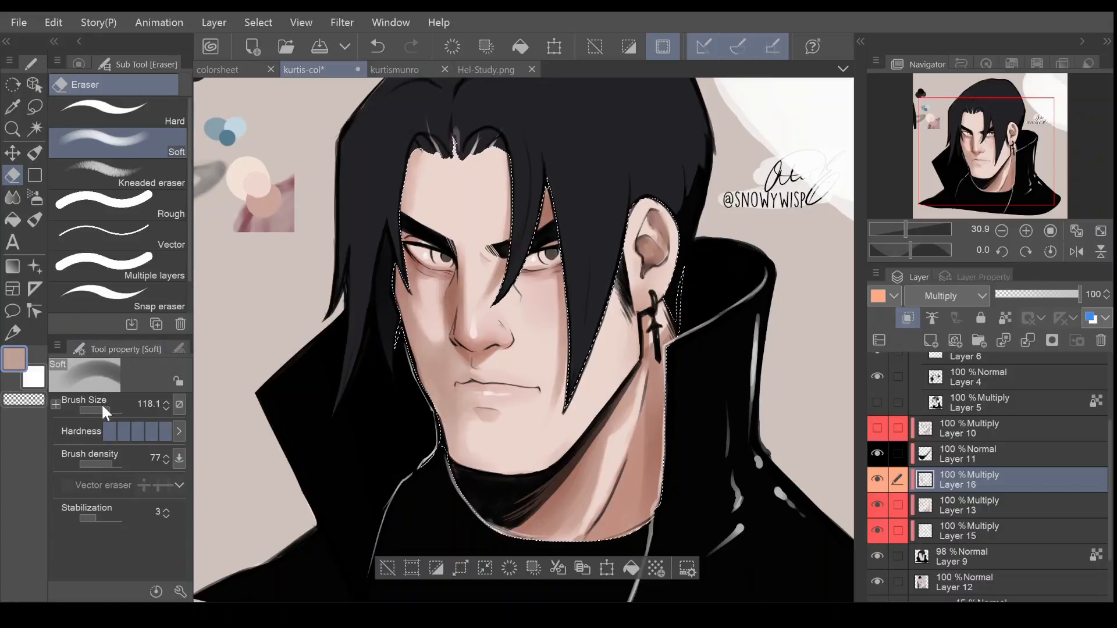
key(p)
drag(114, 410, 120, 410)
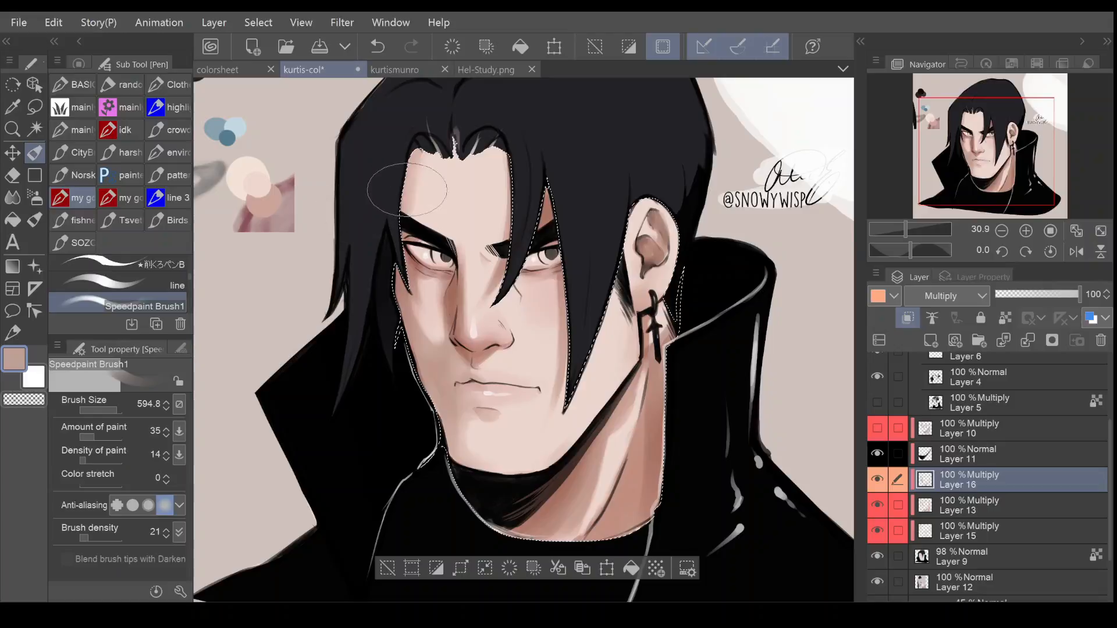
drag(413, 216, 417, 125)
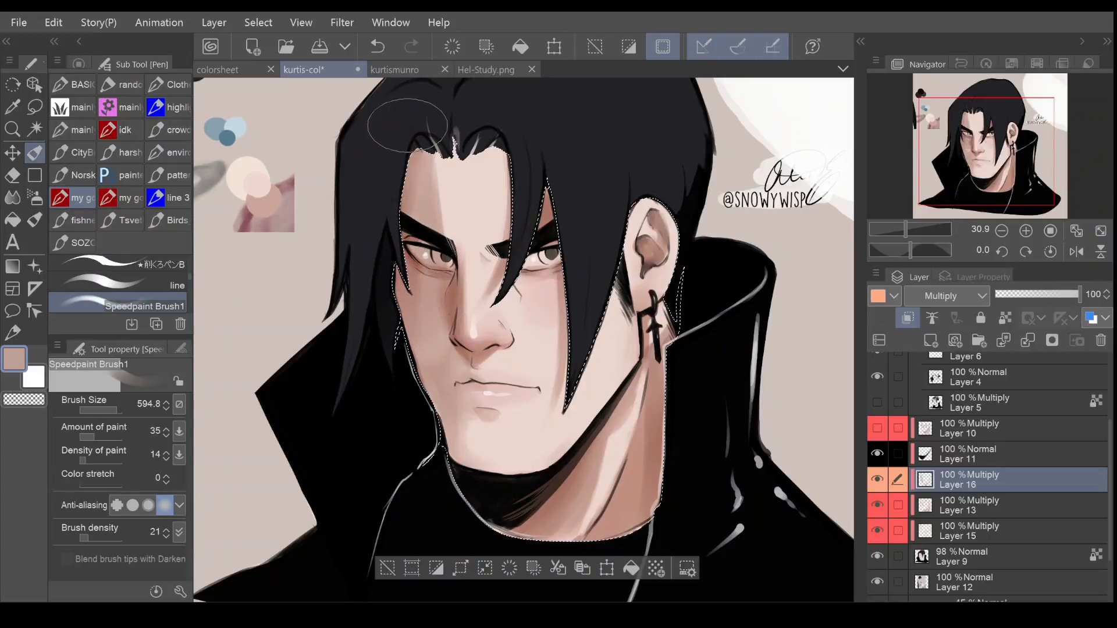
key(ctrl+z)
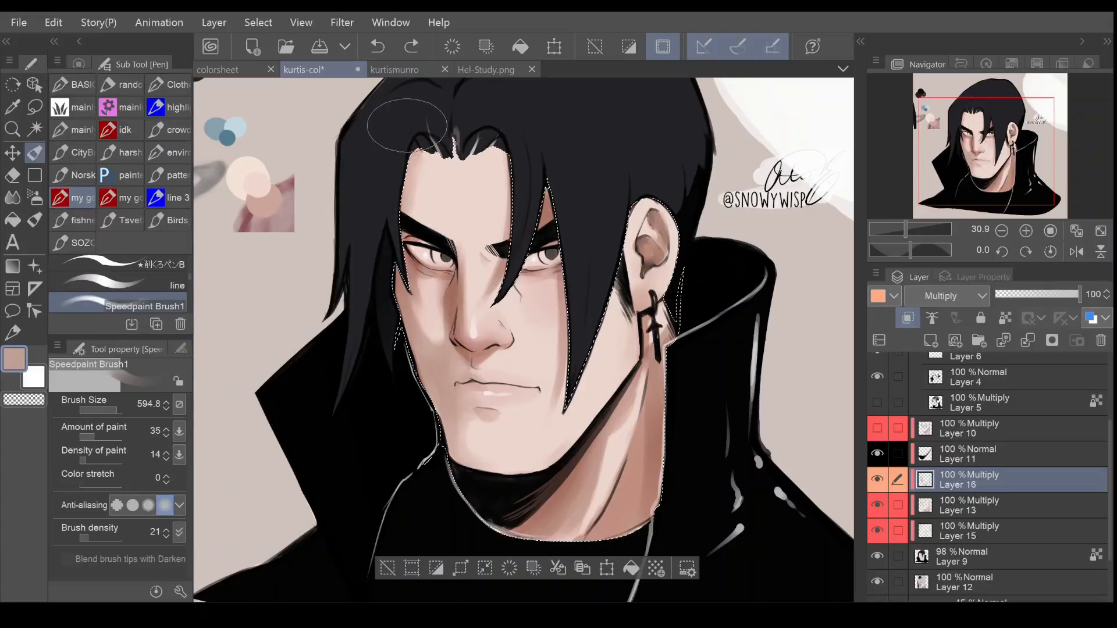
Darken the skin under the shadowed-side eye with Speedpaint Brush1 at size 159.9 and smooth it using Blend at size 58.2
drag(120, 410, 113, 411)
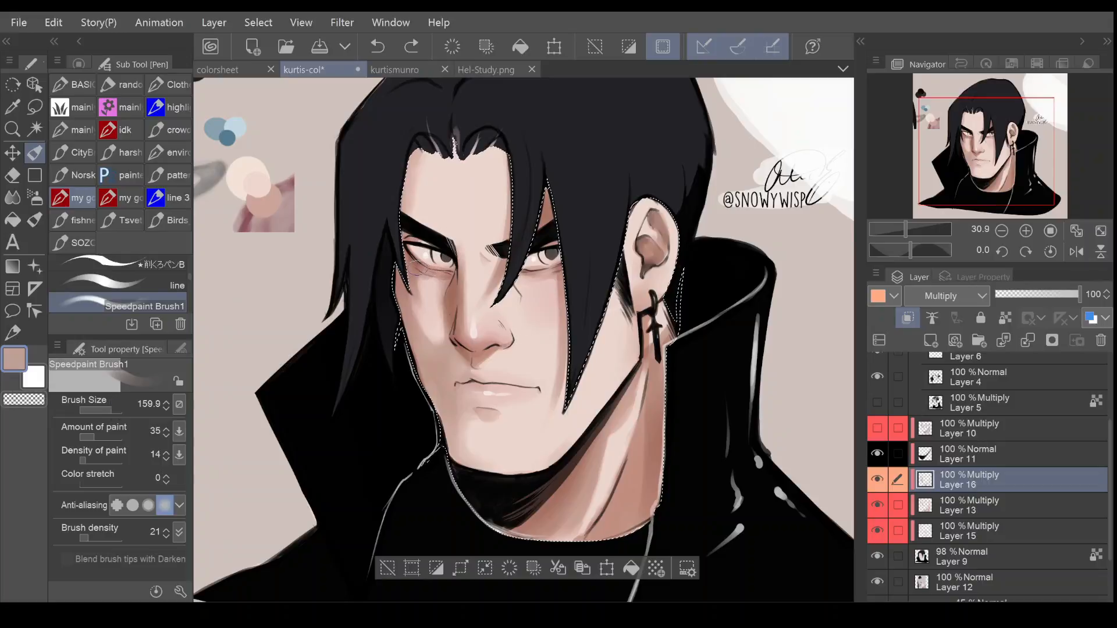
drag(409, 256, 439, 279)
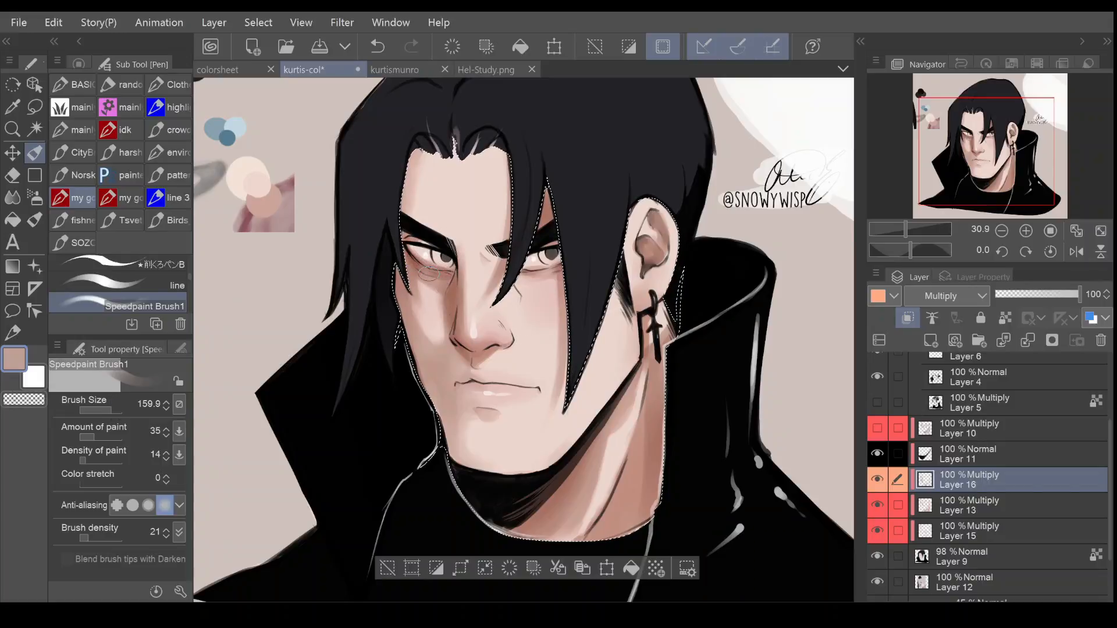
click(12, 197)
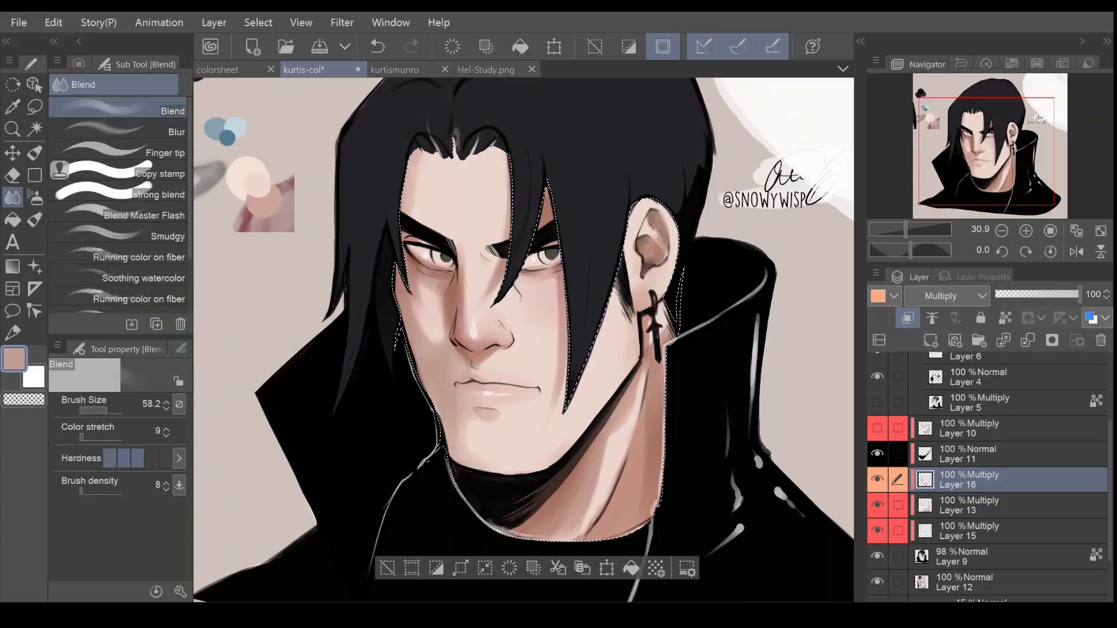
Deepen the shadow along the side of the forehead with Speedpaint Brush1 at size 130.6
click(35, 152)
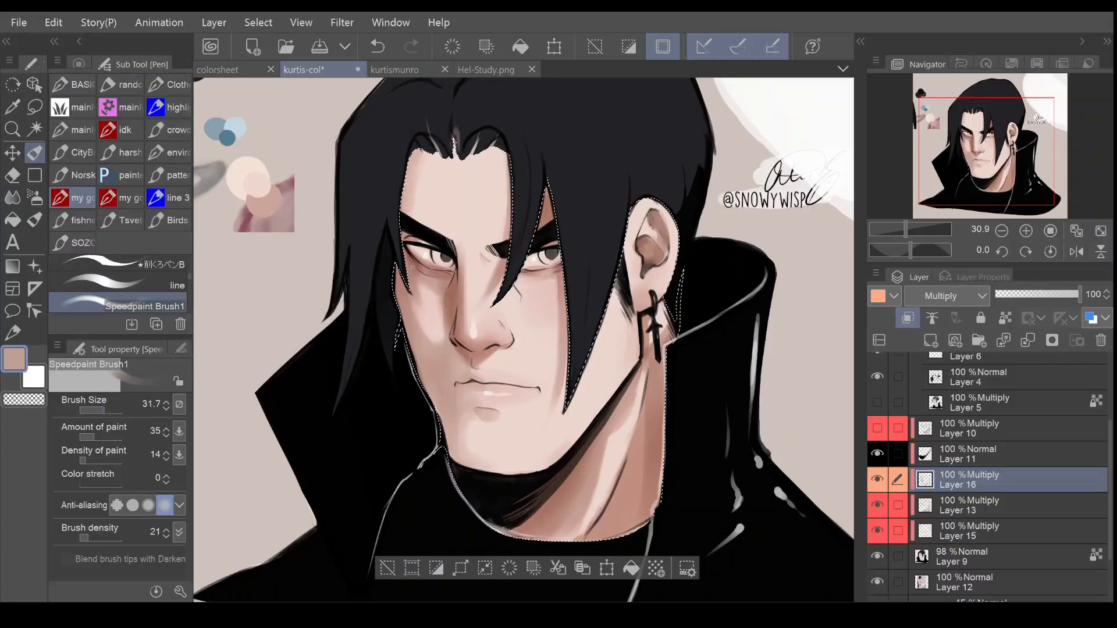
click(110, 411)
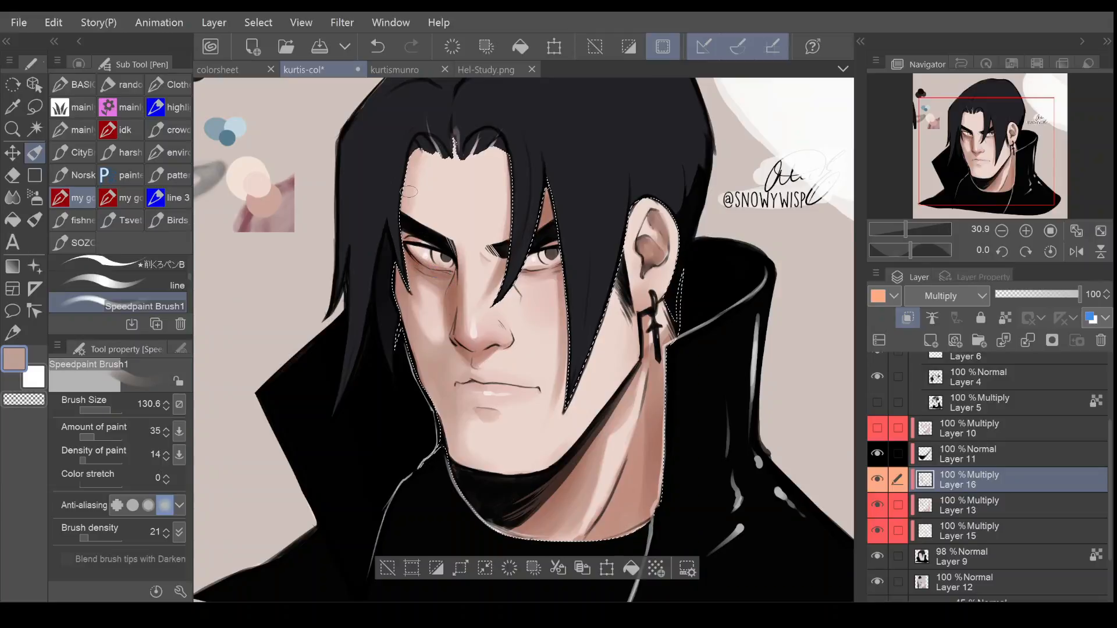
click(105, 411)
Undo the last cheek edit and lighten the shadow under the shadowed-side eye with the Soft eraser at size 43.0
key(e)
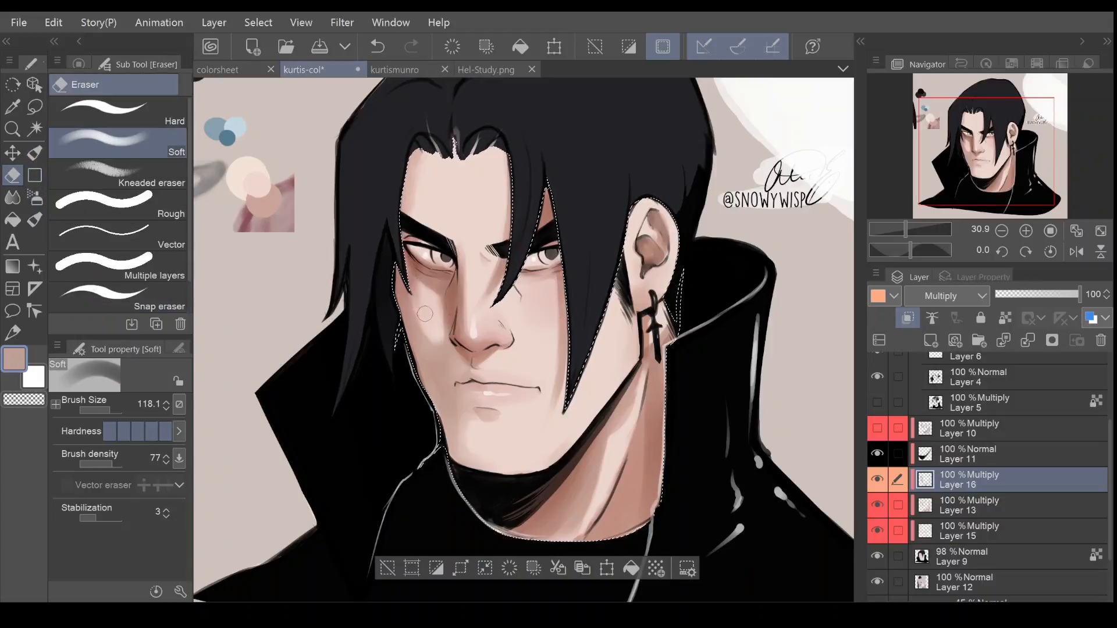
key(ctrl+z)
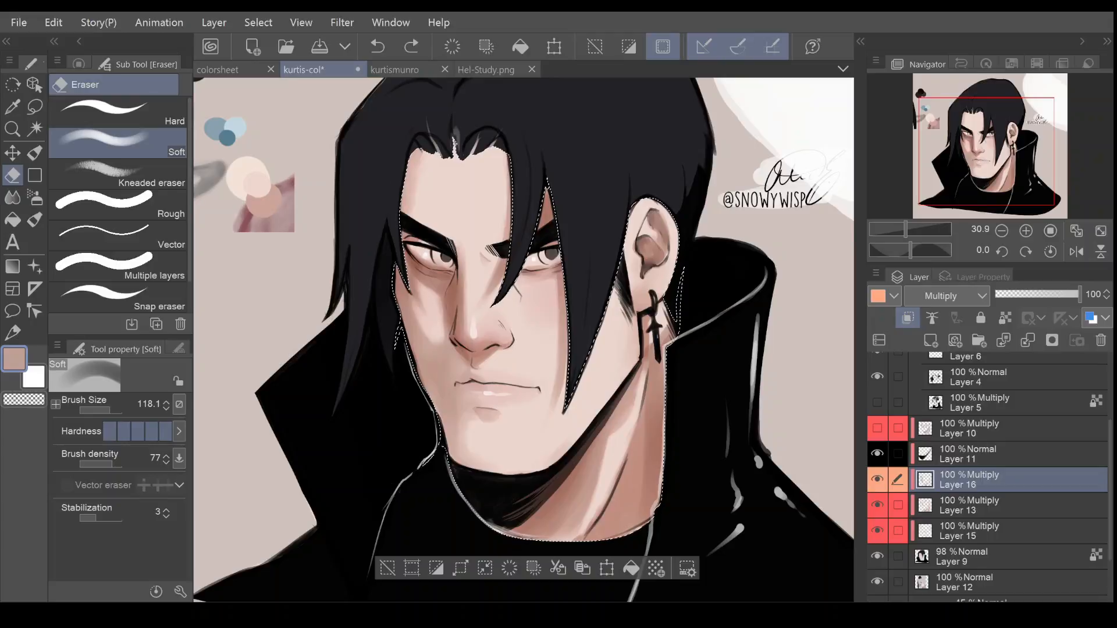
click(106, 411)
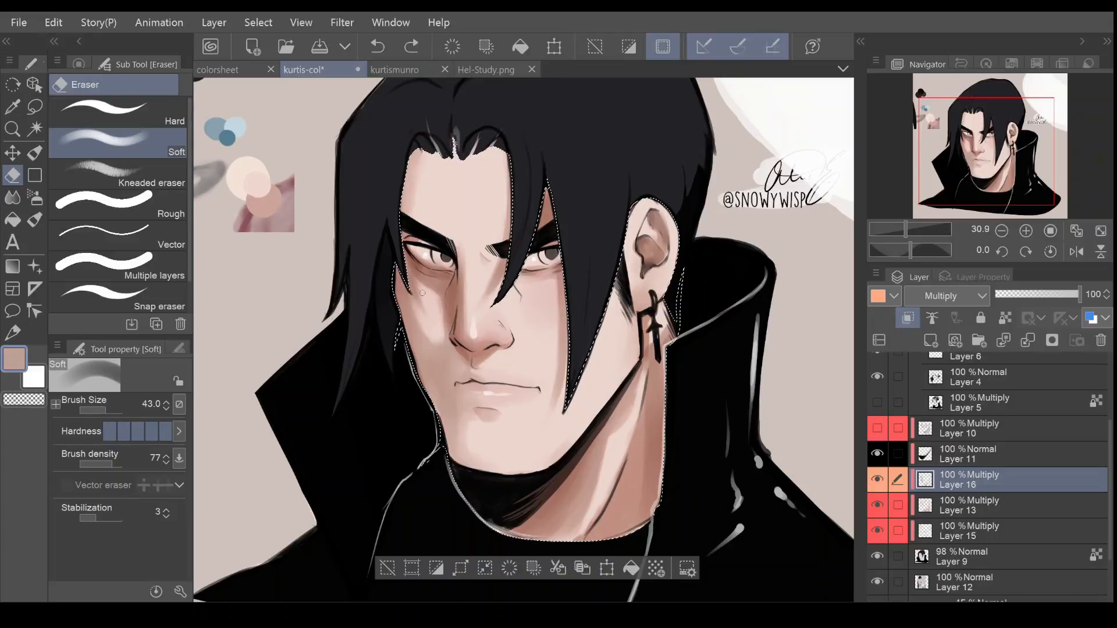
drag(419, 291, 425, 314)
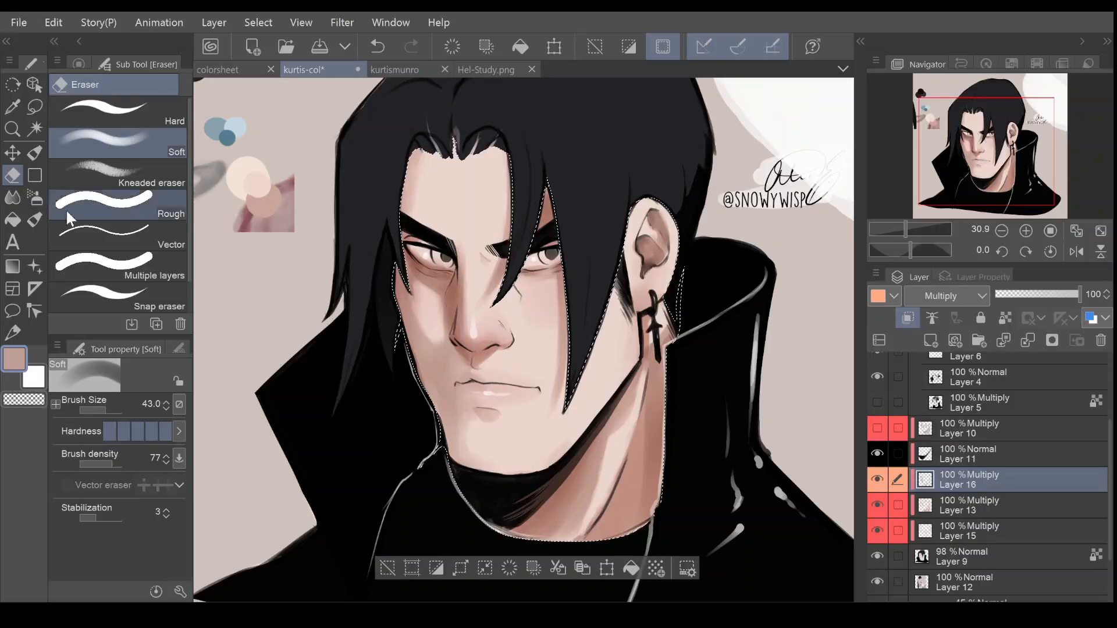
Touch up the jaw and cheek shadows with Speedpaint Brush1 at sizes 52.6 and 118.1, and clean them with the Soft eraser at size 43.0
click(34, 152)
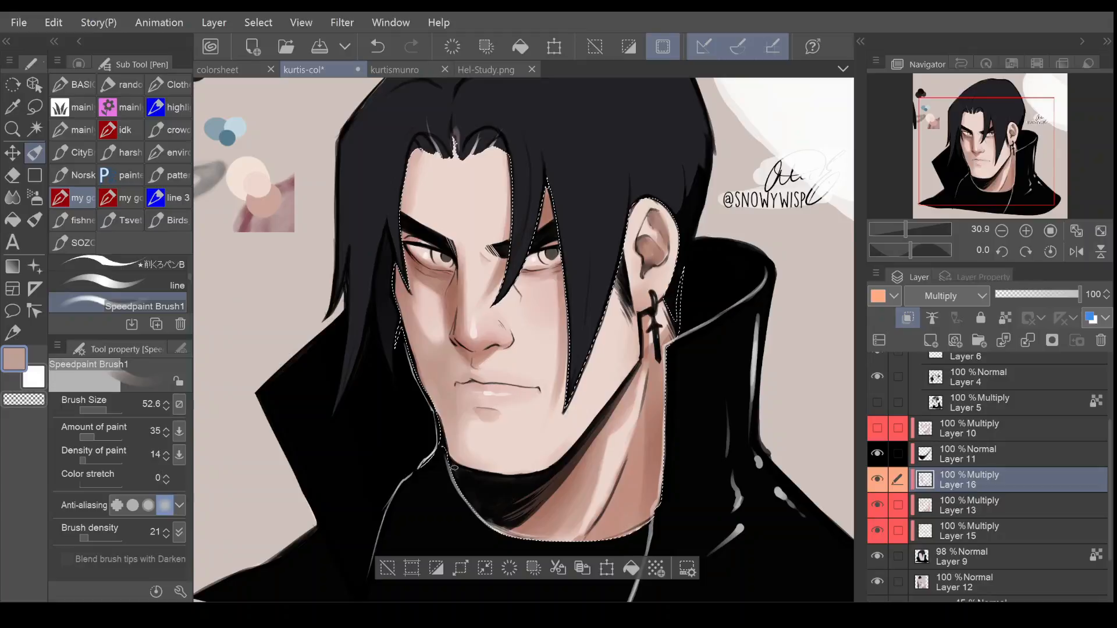
click(109, 410)
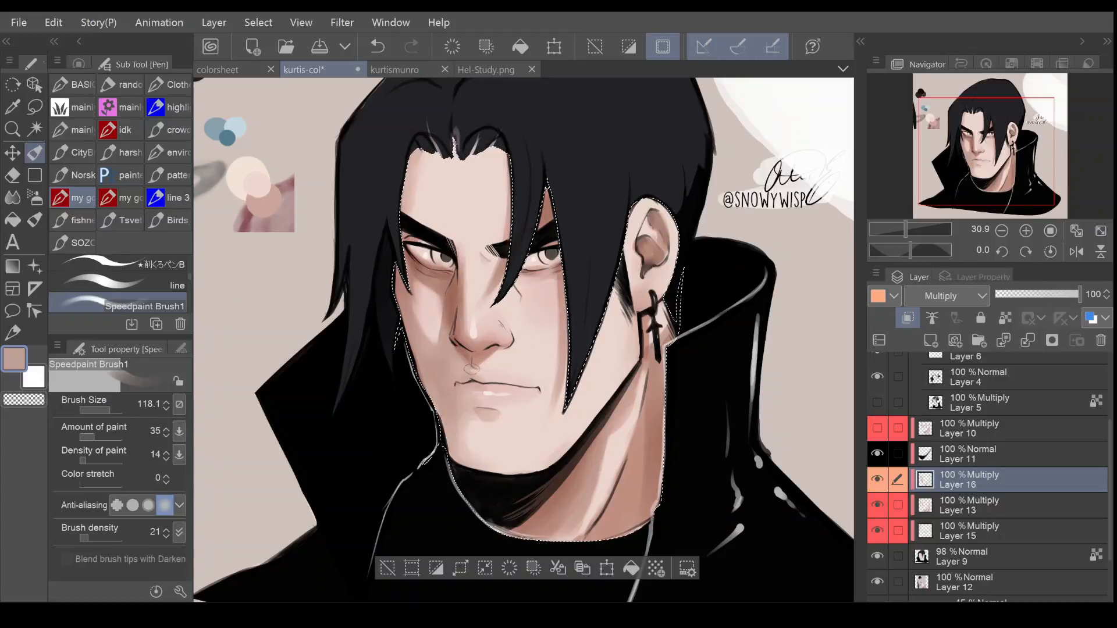
key(e)
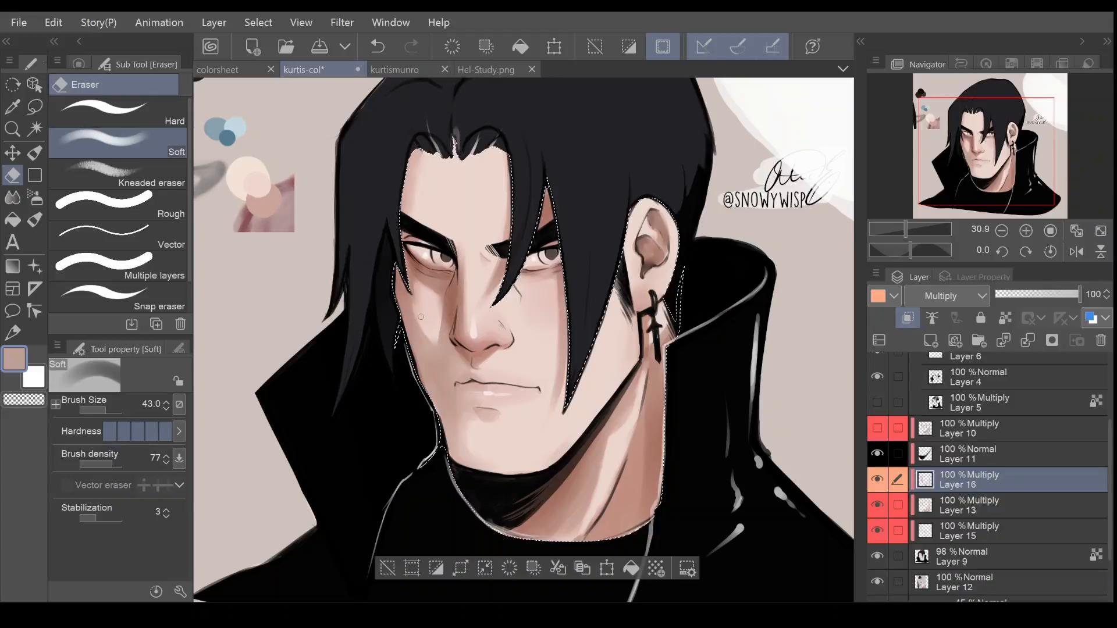
click(877, 506)
click(878, 506)
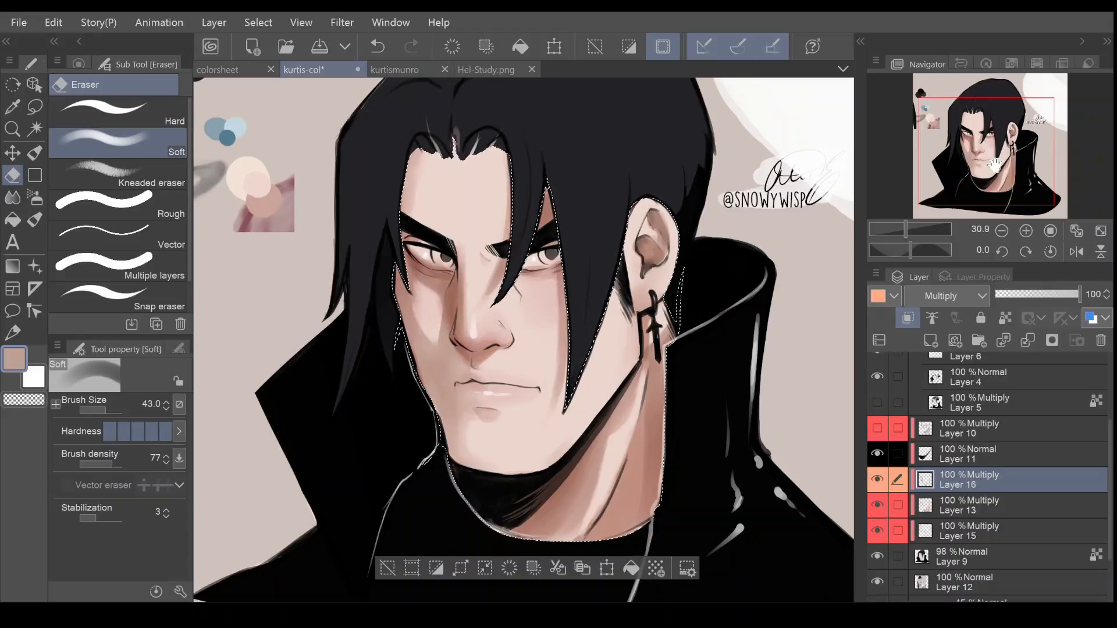
drag(993, 156, 1000, 155)
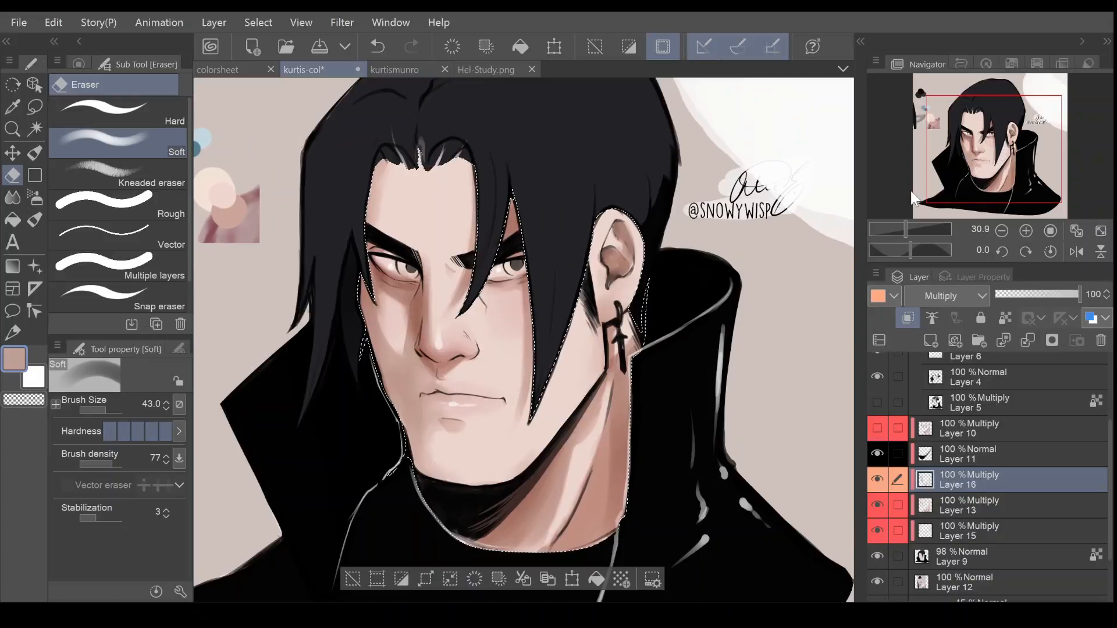
Shade the lower cheek on Layer 13 in the palette's pinker tone with Speedpaint Brush1 at size 144.5, and soften it using Blend at size 293.2
click(33, 158)
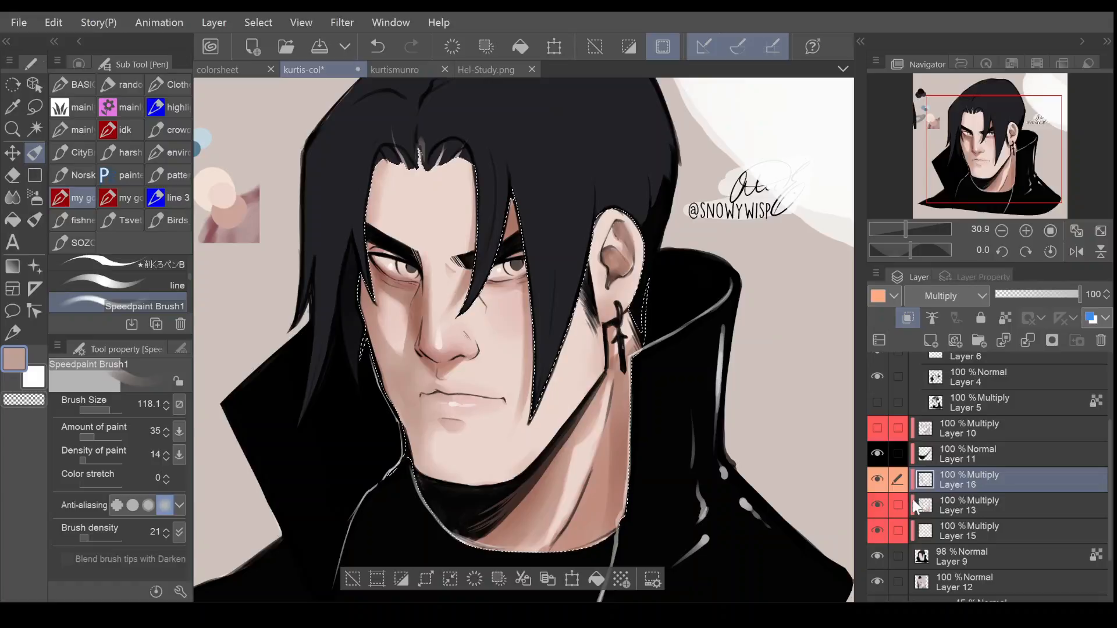
drag(110, 411, 115, 410)
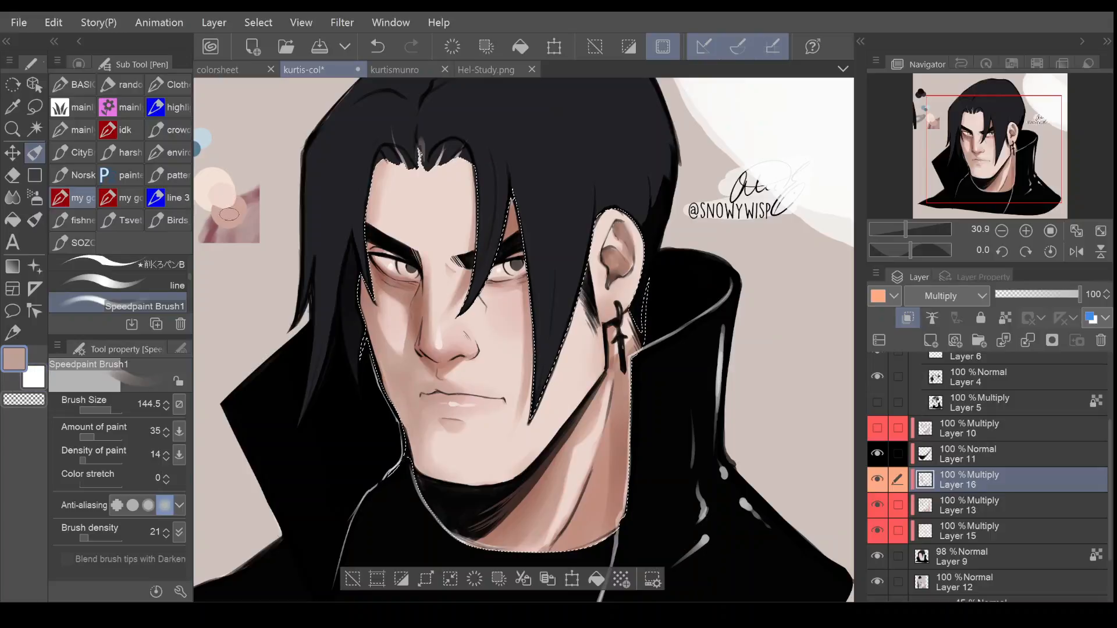
click(959, 505)
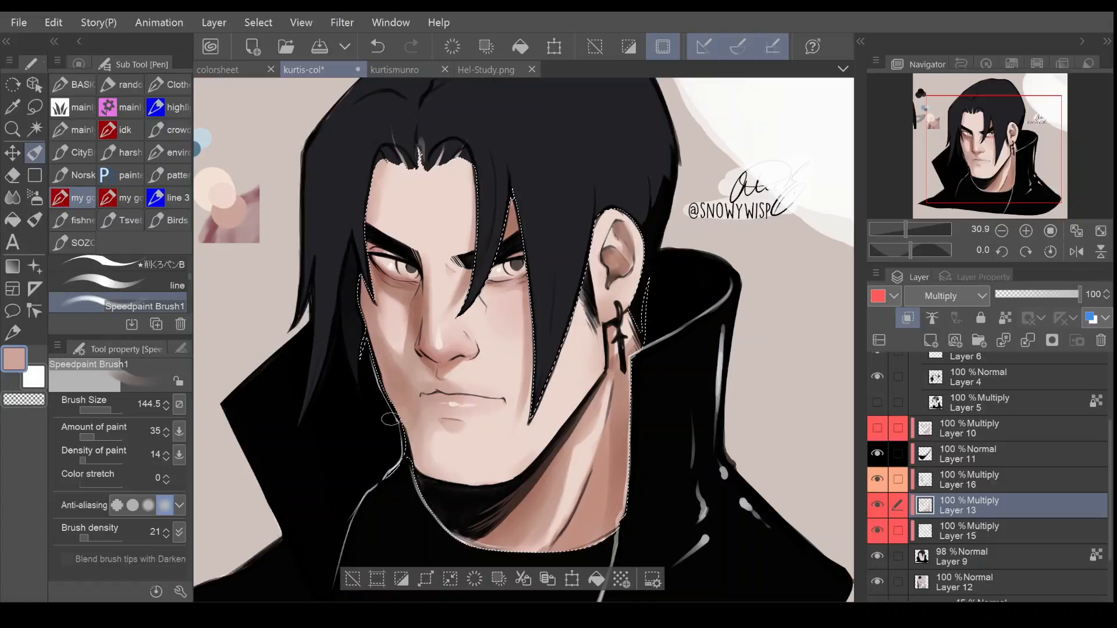
click(12, 197)
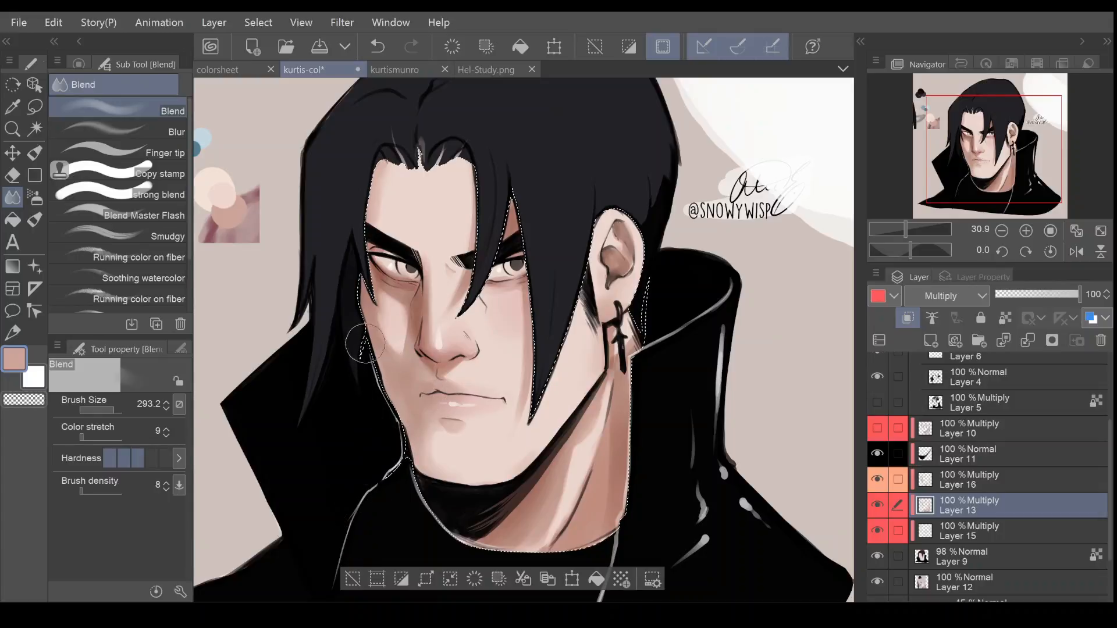
Compare the skin shading with and without Layer 13 and Layer 16
click(34, 153)
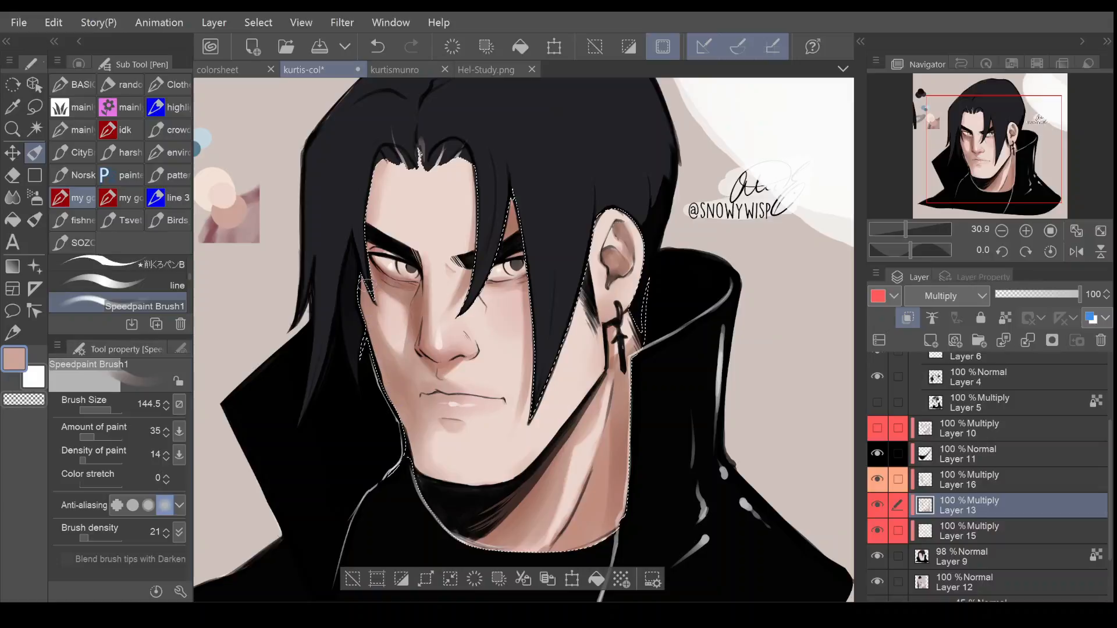
click(877, 505)
click(877, 505)
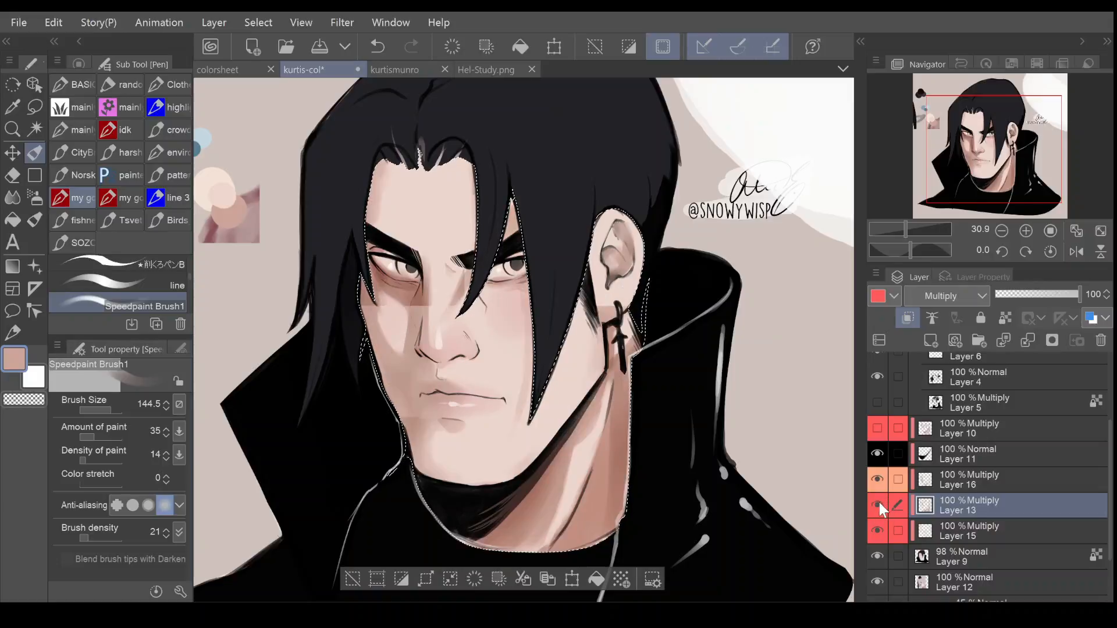
click(877, 479)
click(877, 479)
click(877, 505)
click(877, 479)
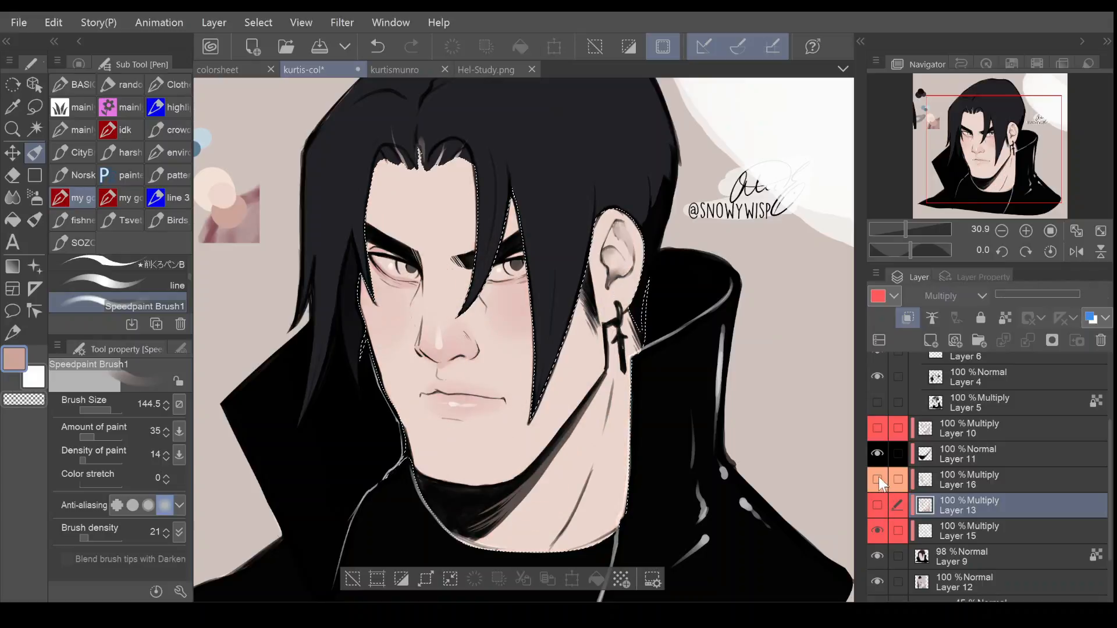
click(877, 480)
click(877, 505)
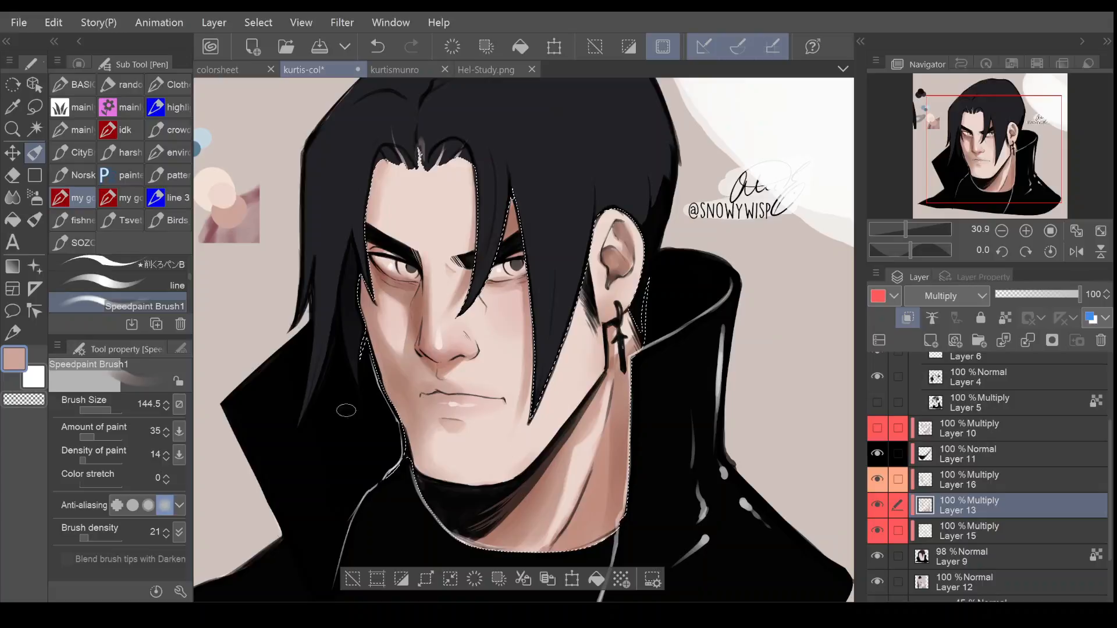
Try additional shading on Layer 16 with Speedpaint Brush1 at size 216.5, and undo it
click(108, 411)
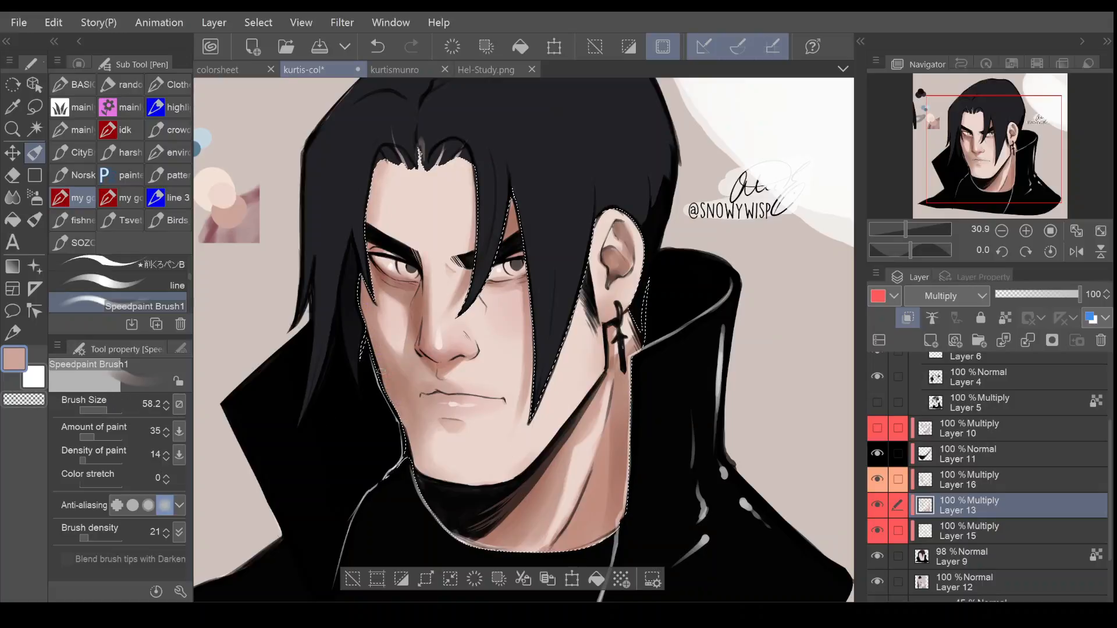
click(990, 480)
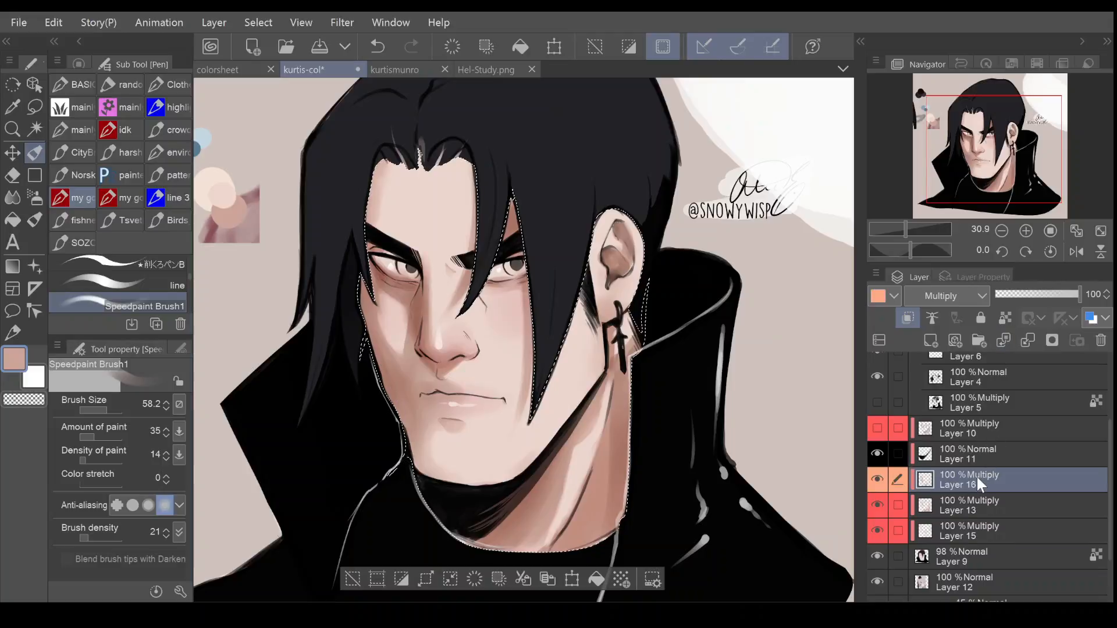
click(116, 411)
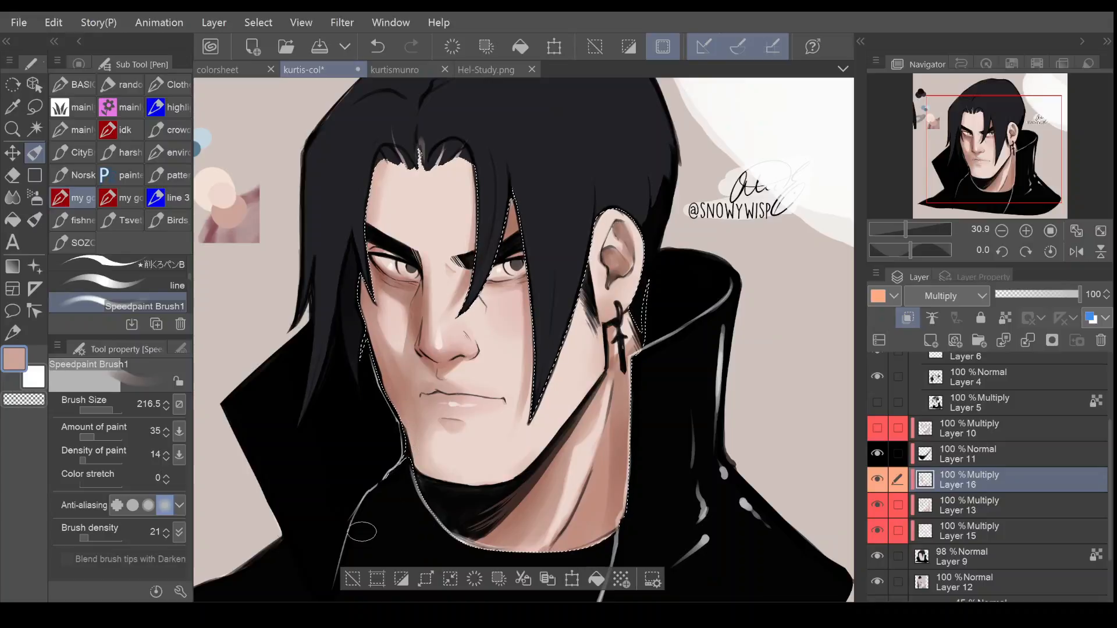
key(ctrl+z)
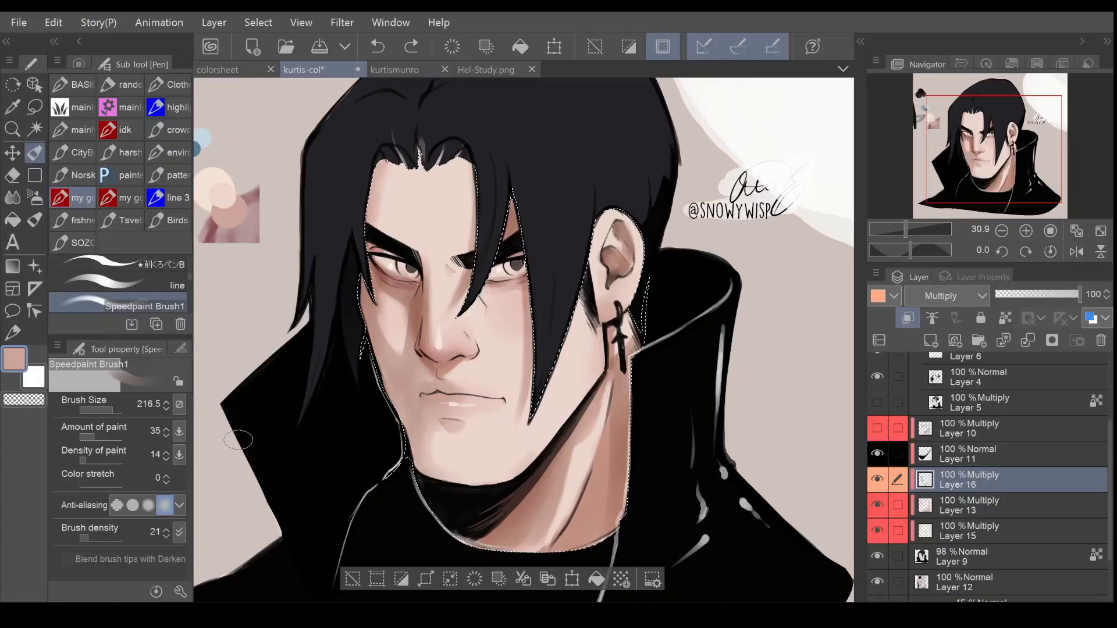
Check Layer 15 and paint pink shading along the outer edge of the cheek on it with Speedpaint Brush1 at size 71.2
click(948, 532)
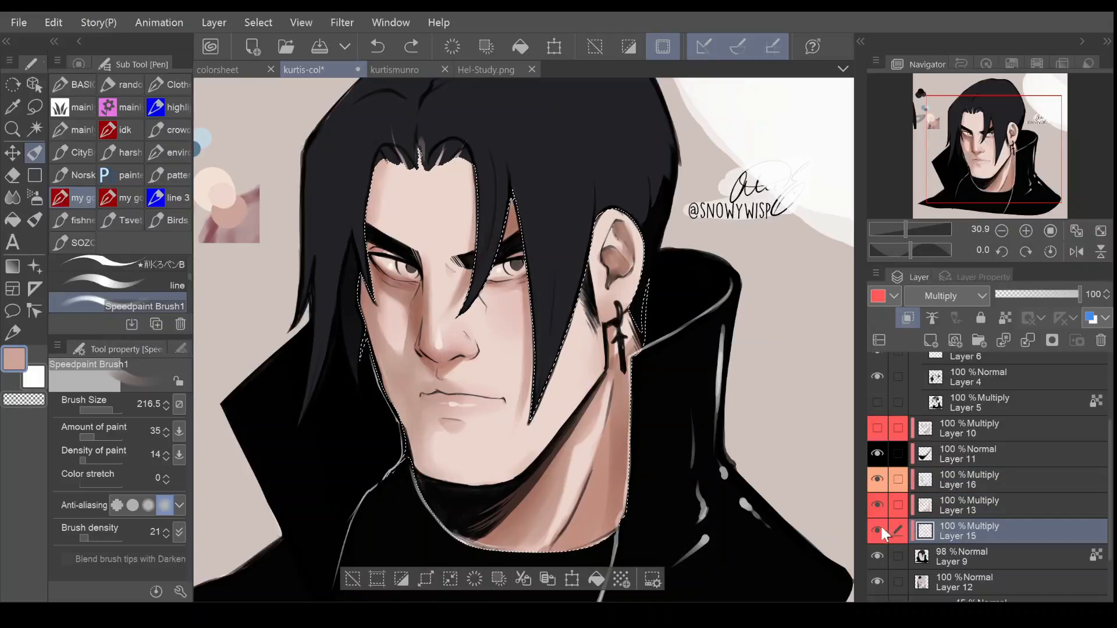
click(876, 531)
click(877, 531)
click(107, 403)
drag(371, 343, 385, 380)
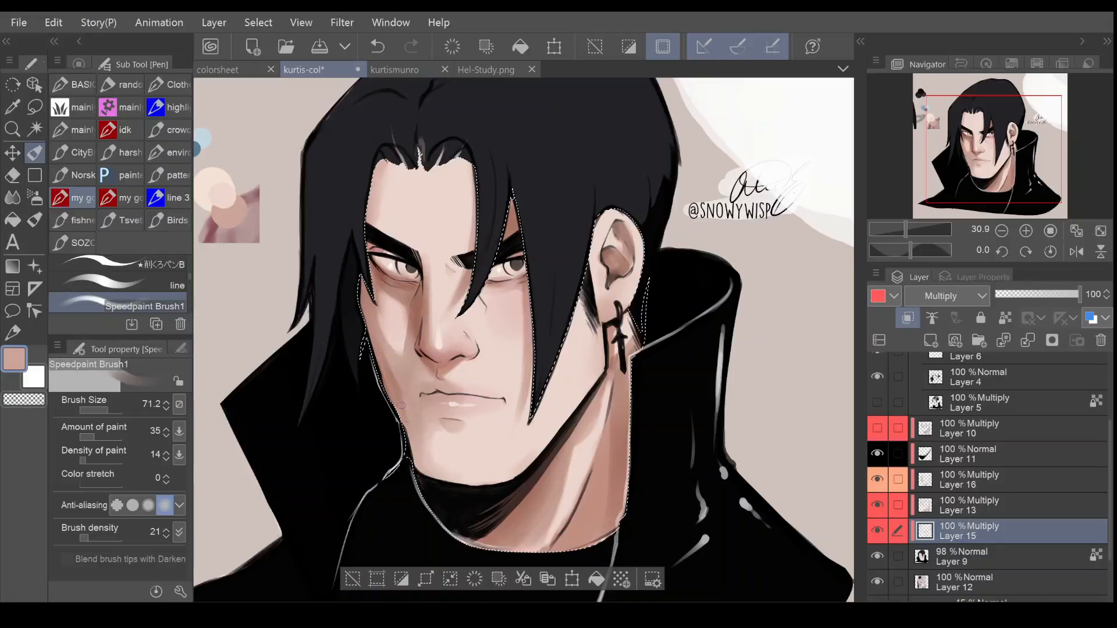
Soften the cheek edge with Blend at size 106.7, and refine the chin shading on Layer 16 with Blend and the Soft eraser at size 144.5
click(12, 197)
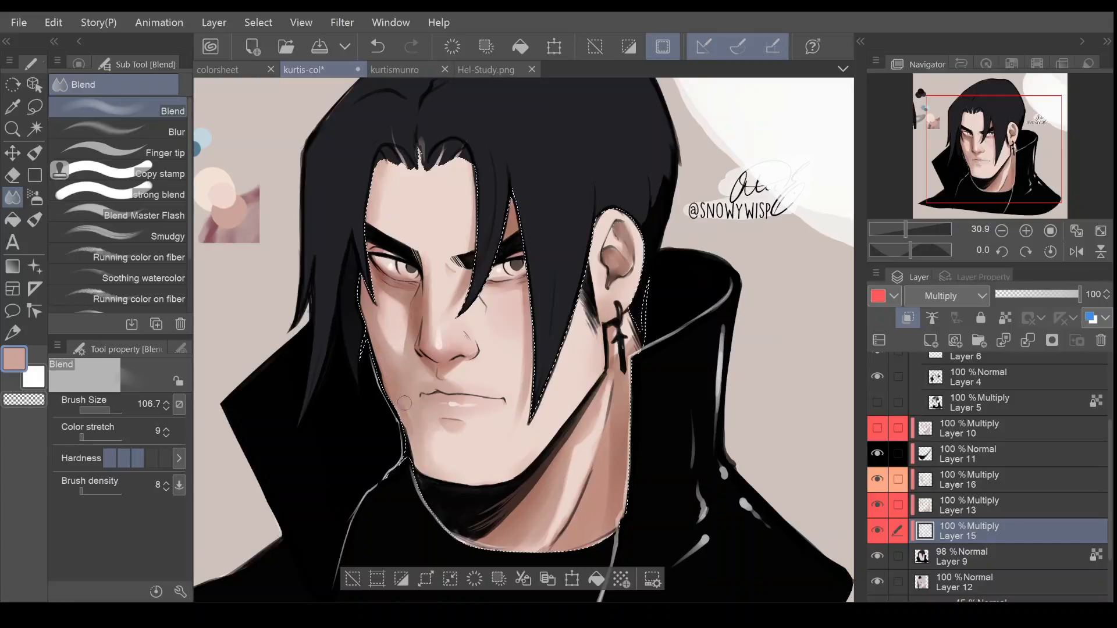
drag(404, 384, 392, 367)
click(963, 482)
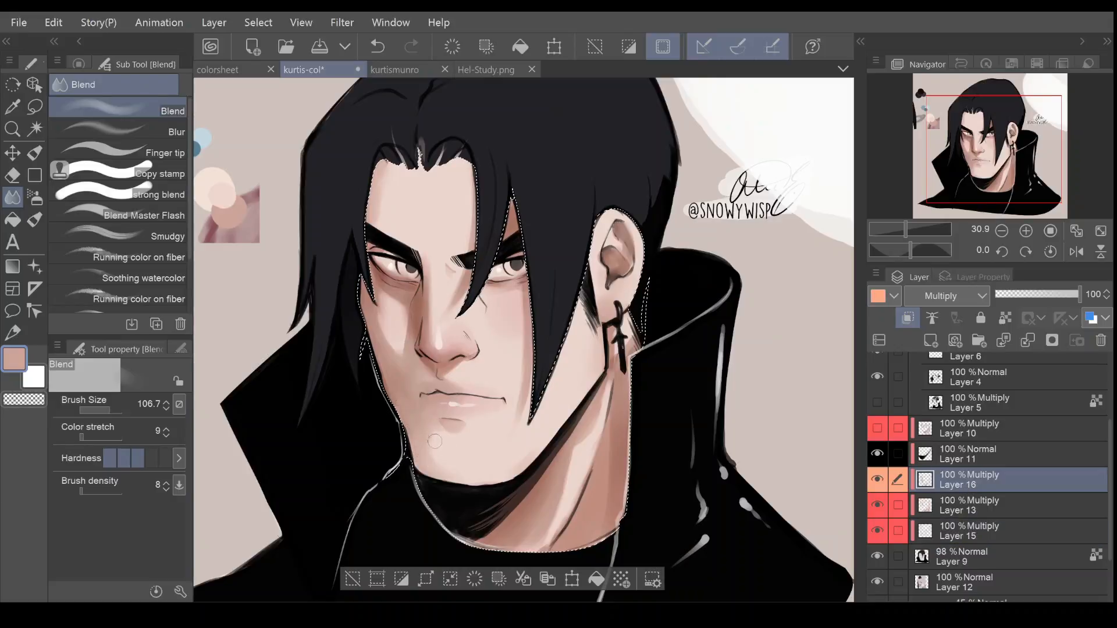
click(13, 177)
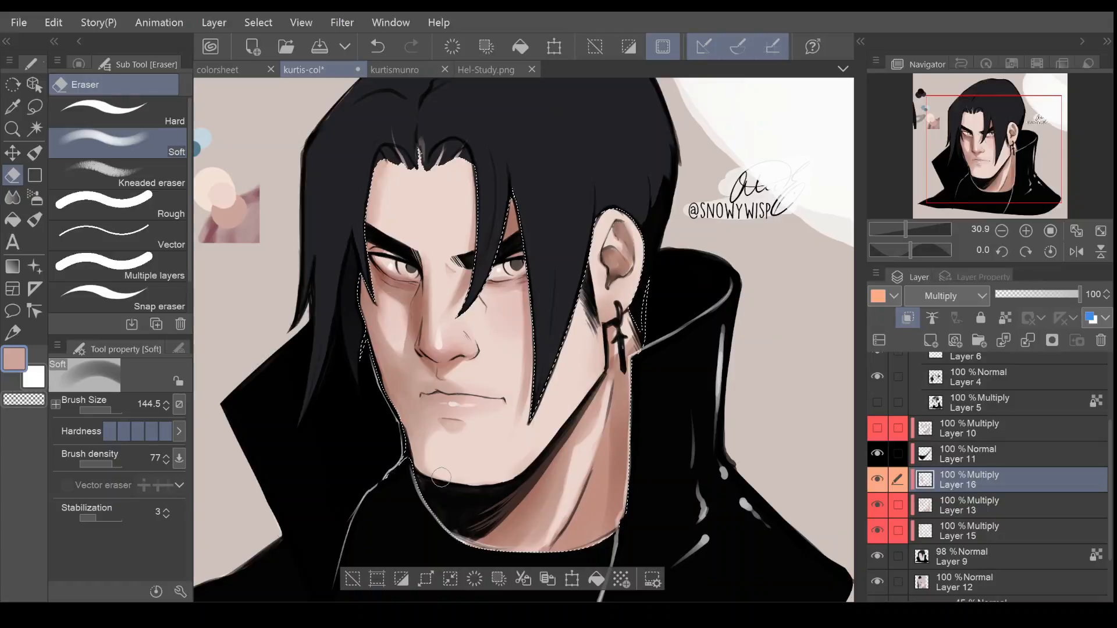
Add shading beside the nose and on the cheek on Layer 13 with Speedpaint Brush1 at sizes 47.6 and 239.5
click(35, 154)
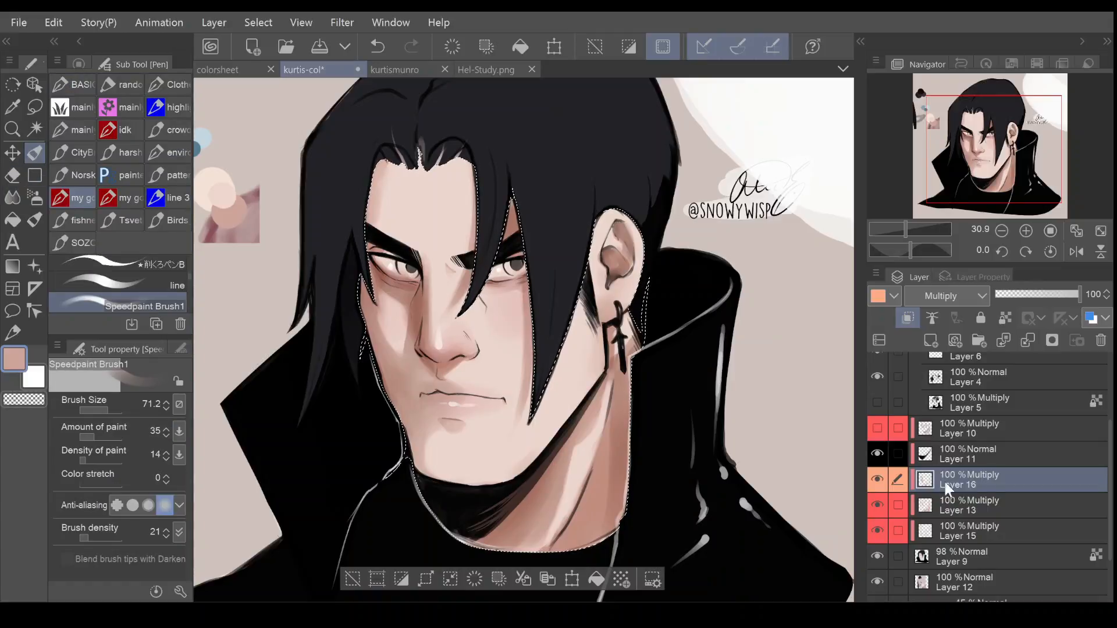
click(977, 503)
drag(107, 410, 102, 407)
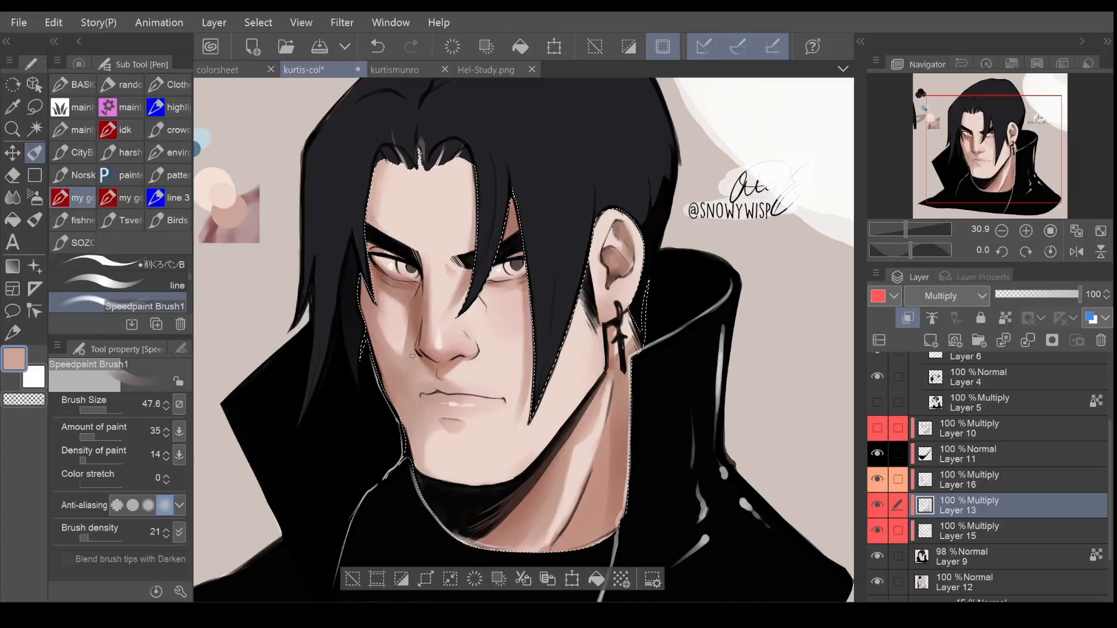
drag(111, 407, 112, 414)
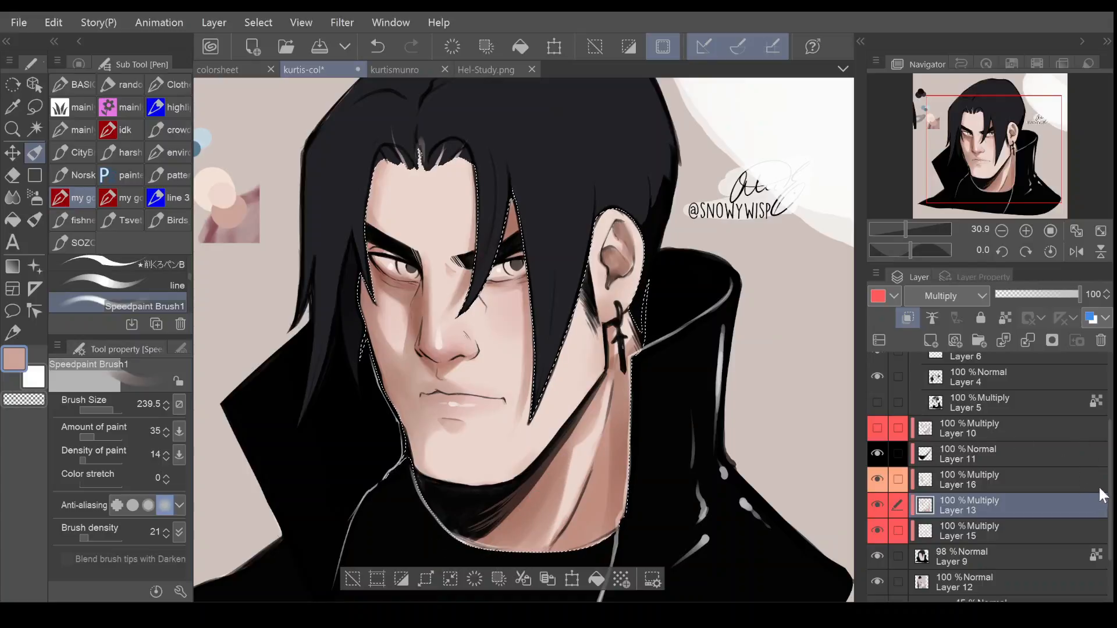
Check what Layer 6 contains by toggling its visibility, and select it with the Soft eraser at size 144.5
scroll(1109, 450, up, 3)
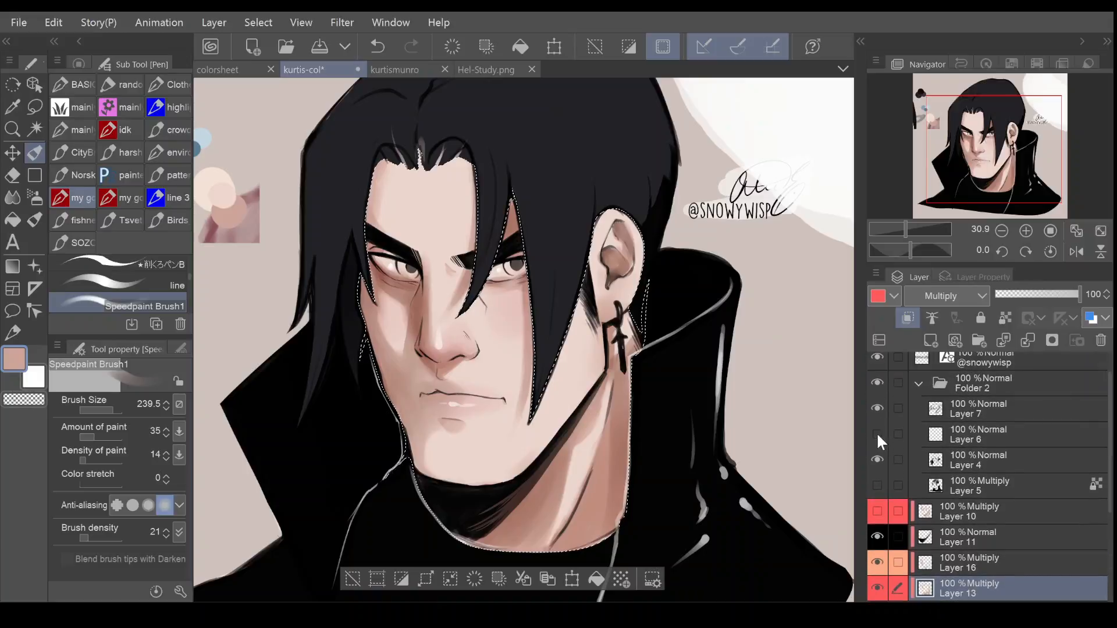
click(877, 431)
click(878, 432)
click(976, 427)
click(12, 176)
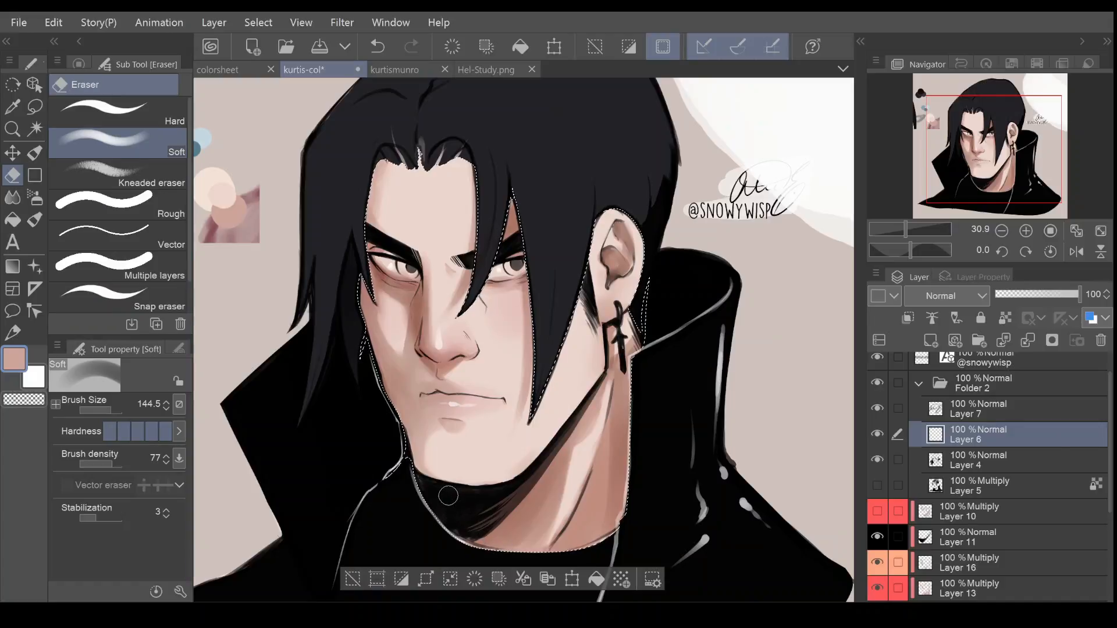
Add a new clipped Normal layer directly above Layer 9, beneath the Multiply shading layers
drag(1111, 484, 1111, 509)
scroll(1068, 544, down, 3)
click(996, 524)
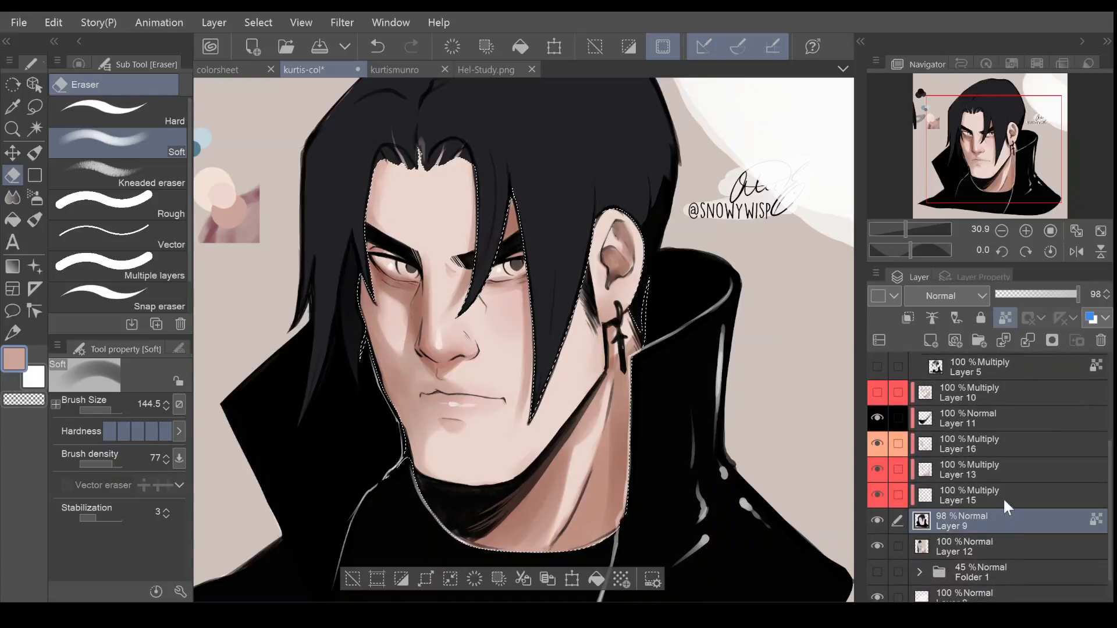
click(929, 341)
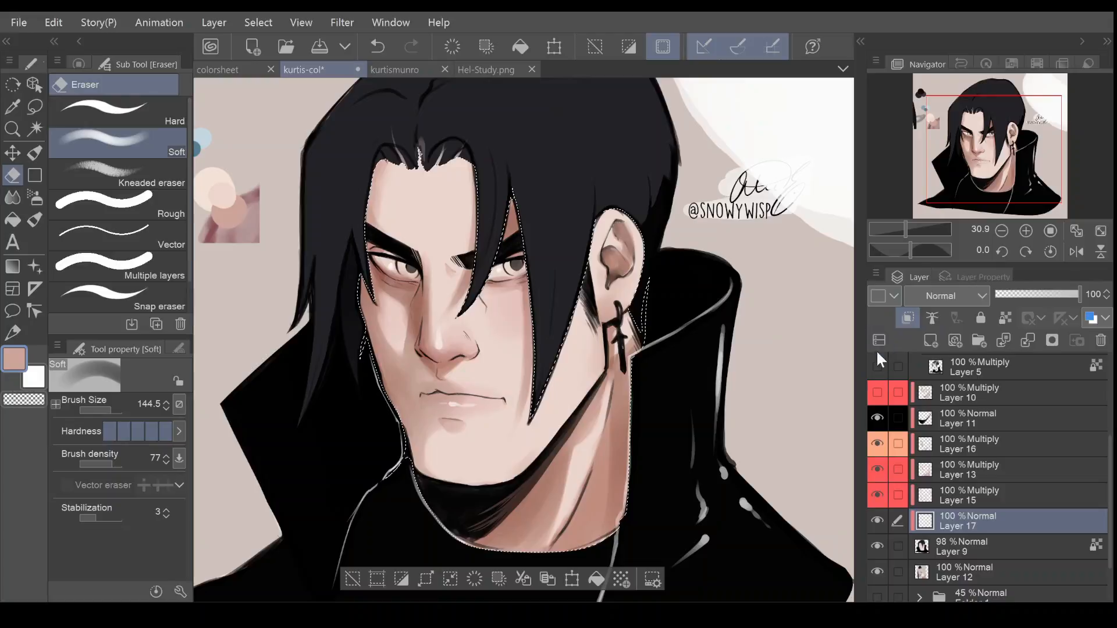
Brighten the lit areas of the face on Layer 17 with the Shadow airbrush at size 130.6 in pale skin tone H 23, S 8, V 96
alt+click(216, 171)
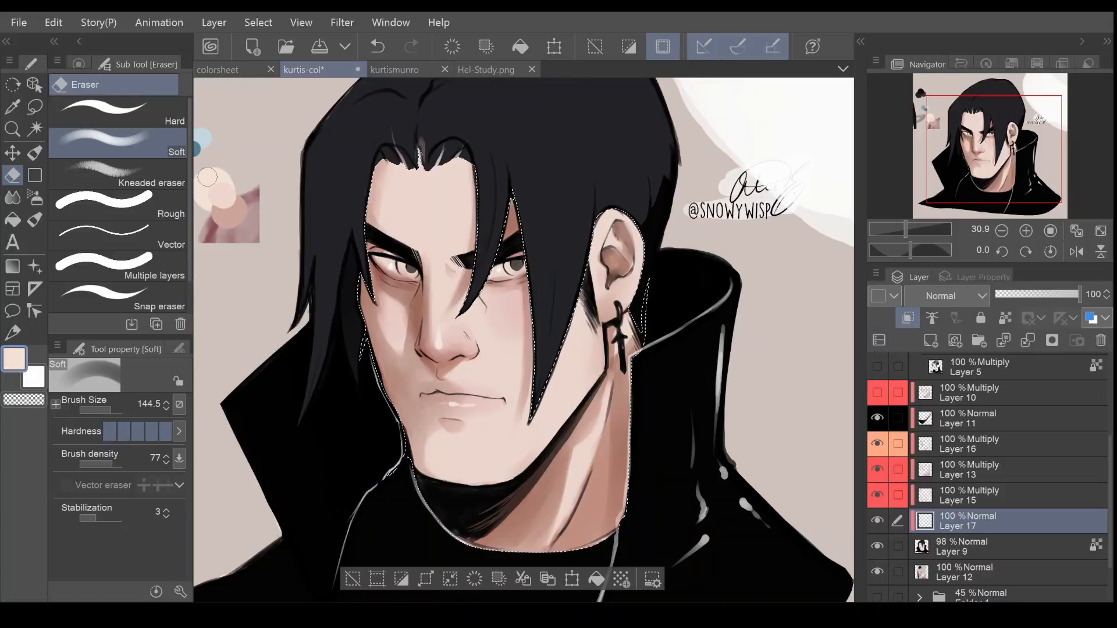
click(41, 152)
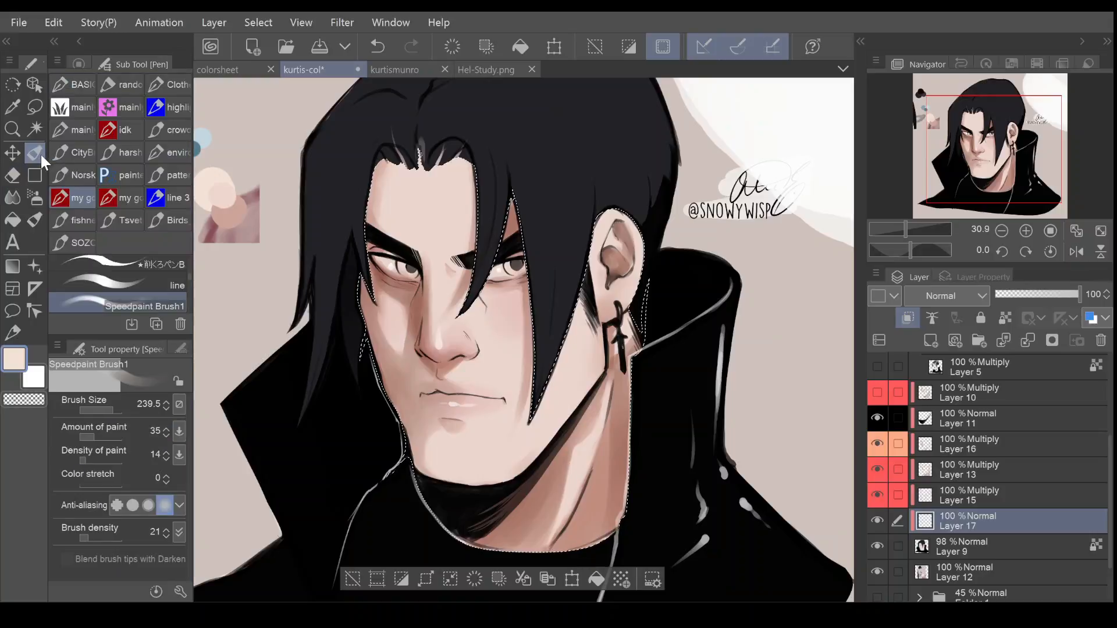
click(37, 199)
drag(113, 412, 124, 401)
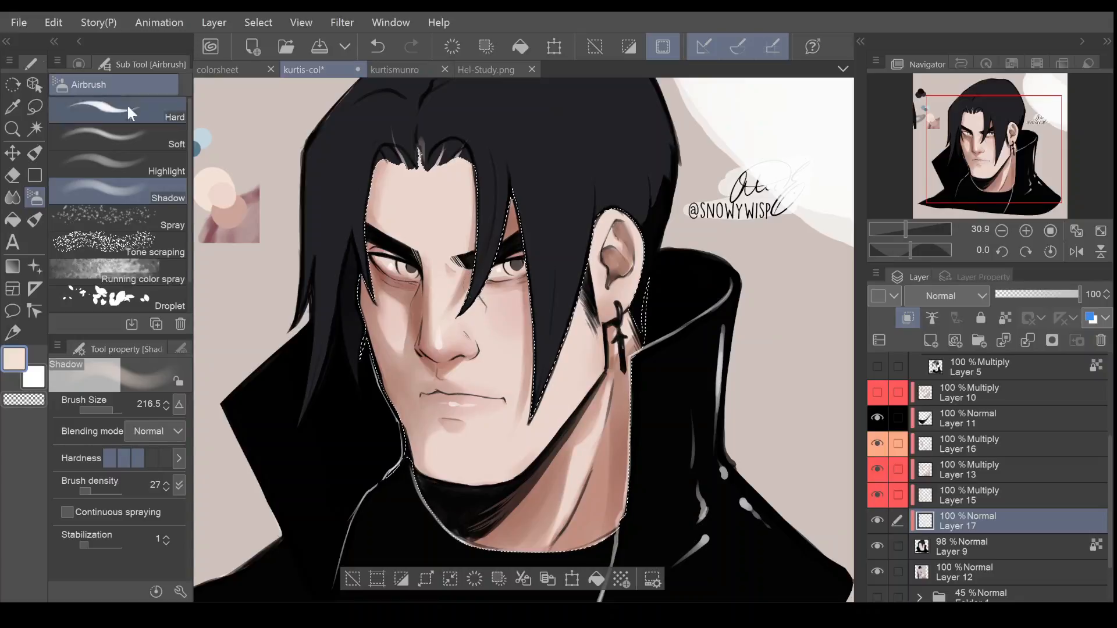
click(84, 63)
click(88, 162)
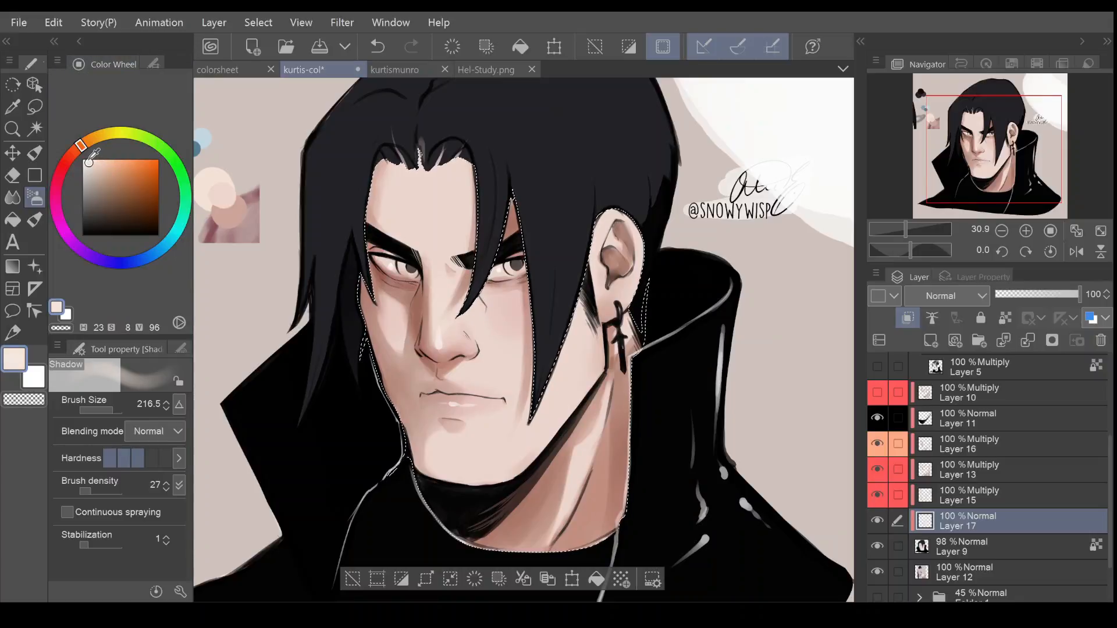
drag(115, 410, 109, 405)
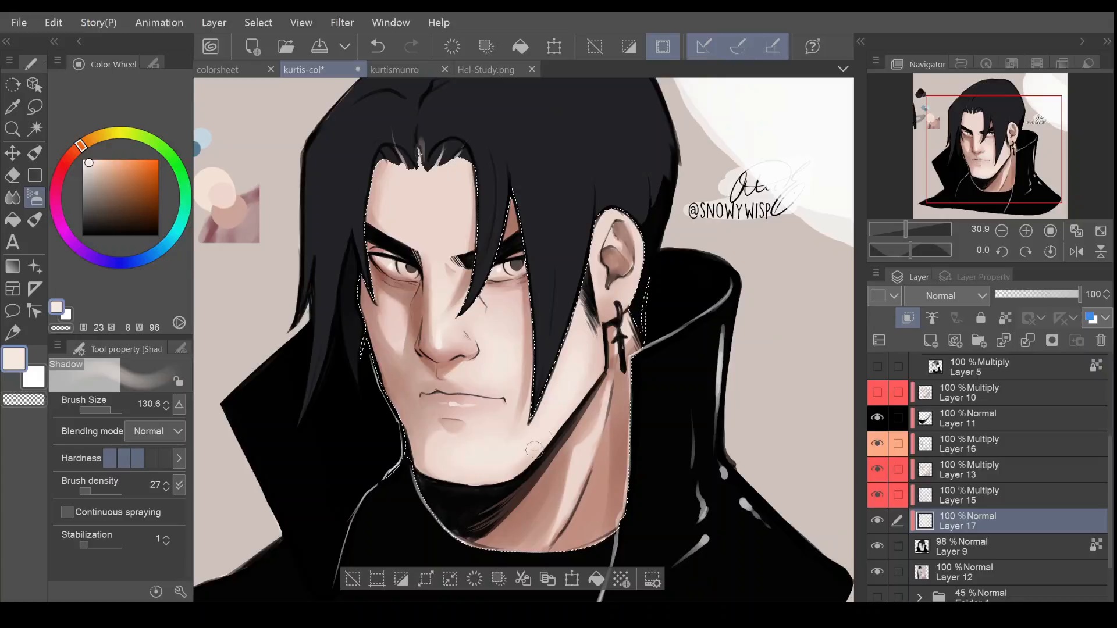
click(878, 521)
click(878, 520)
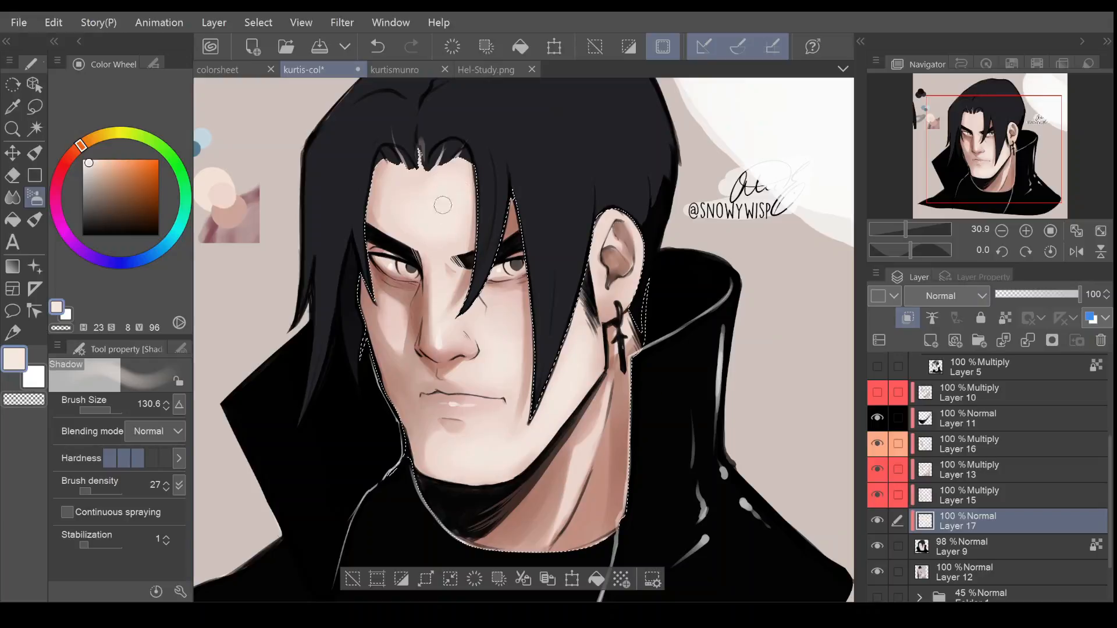
click(104, 406)
Soften the pale skin highlights on Layer 17 with Blend at sizes 106.7 and 144.5
click(14, 196)
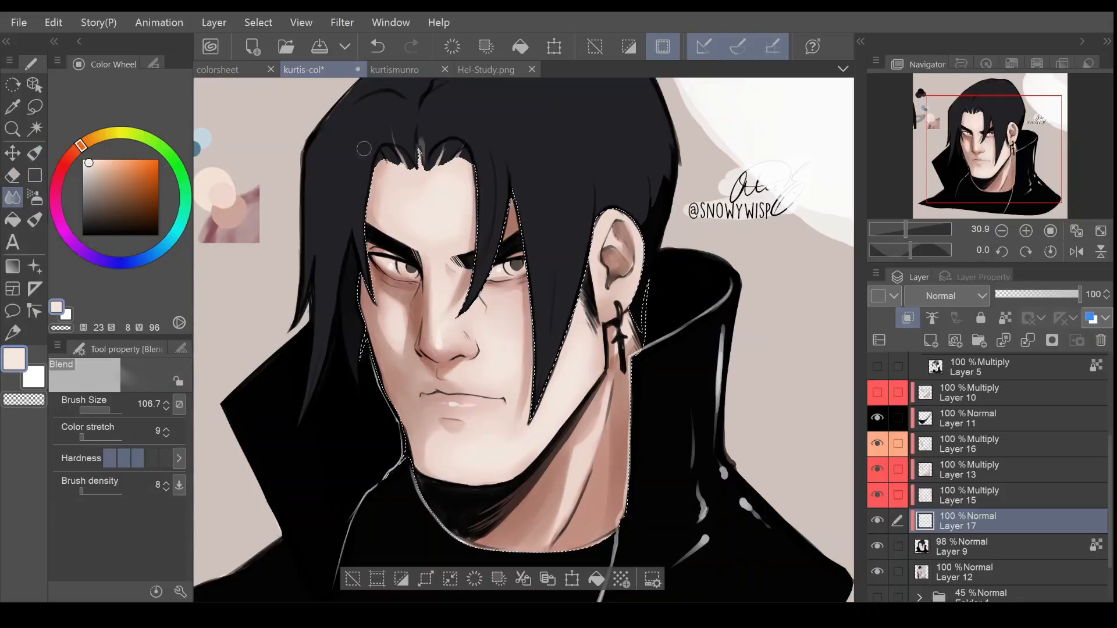
mouse_move(397, 323)
mouse_down()
mouse_move(388, 308)
mouse_move(397, 329)
mouse_move(413, 311)
mouse_up()
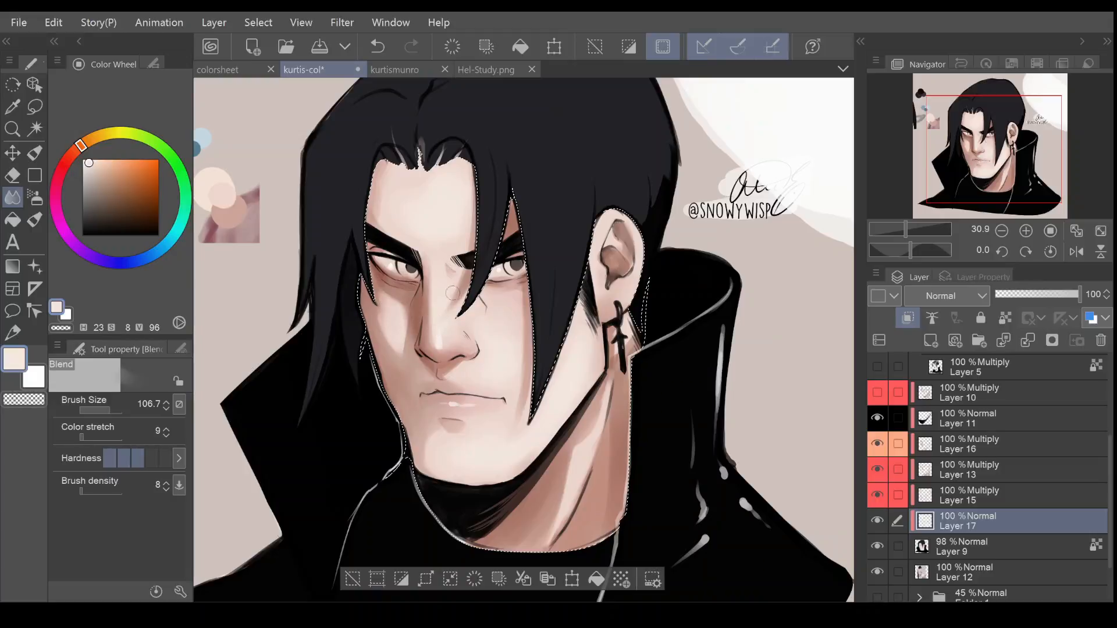
drag(113, 400, 117, 400)
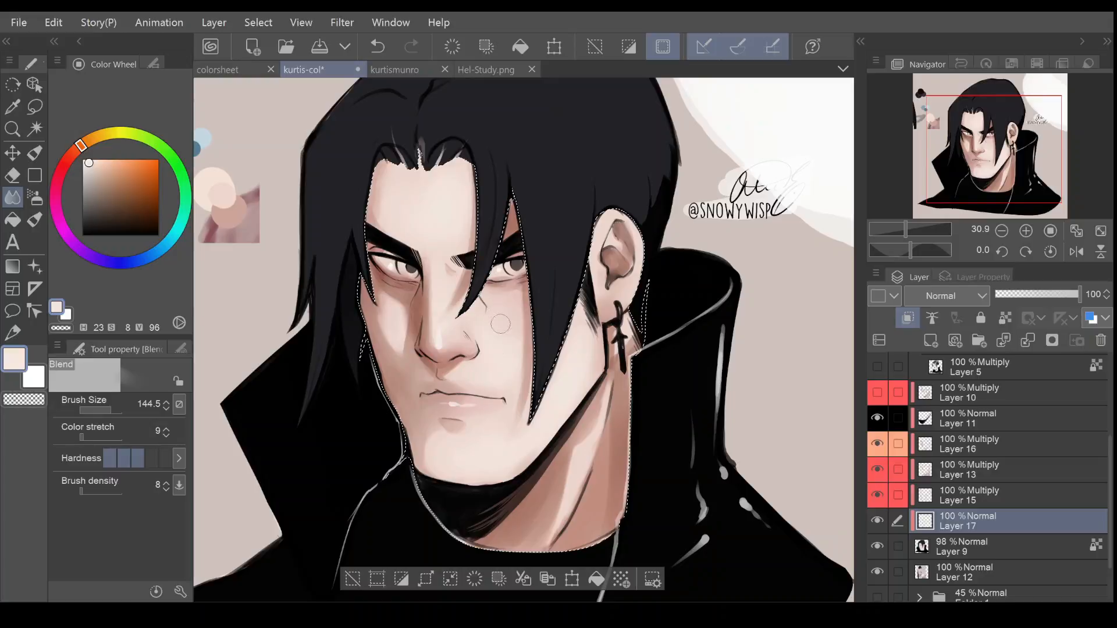
Add a clipped layer directly above Layer 16, with a yellow palette colour and the Add (Glow) blending mode
click(35, 153)
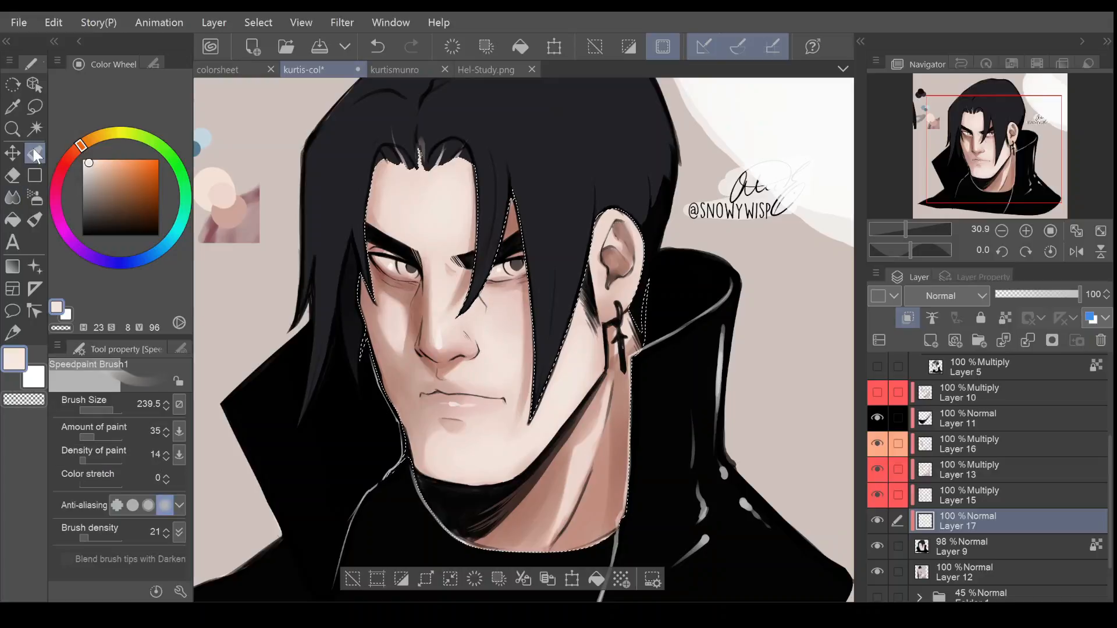
click(975, 392)
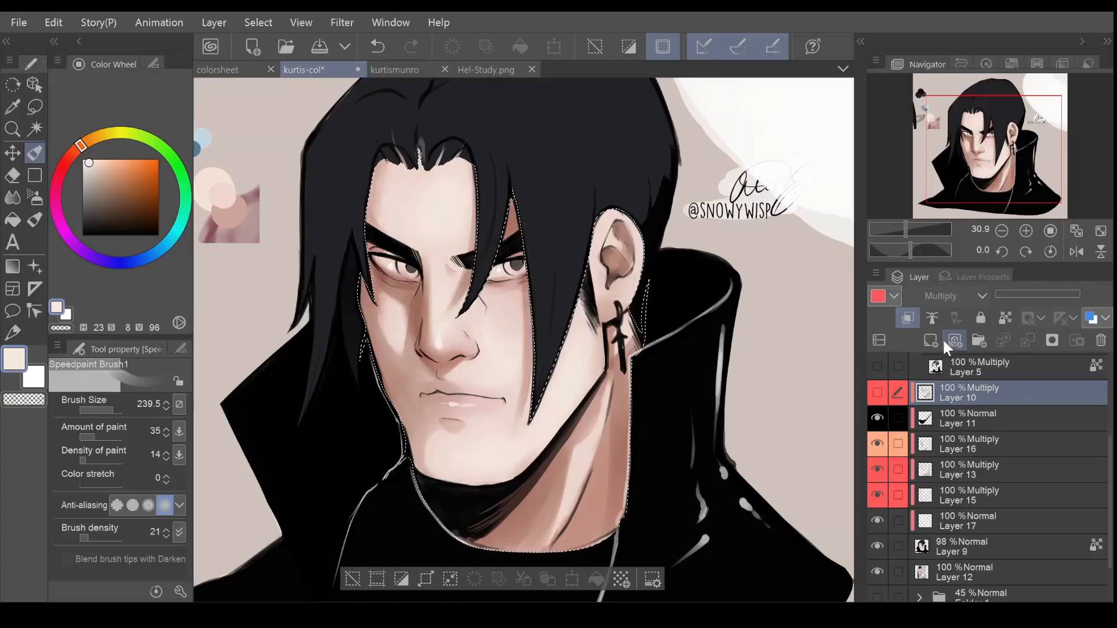
click(949, 447)
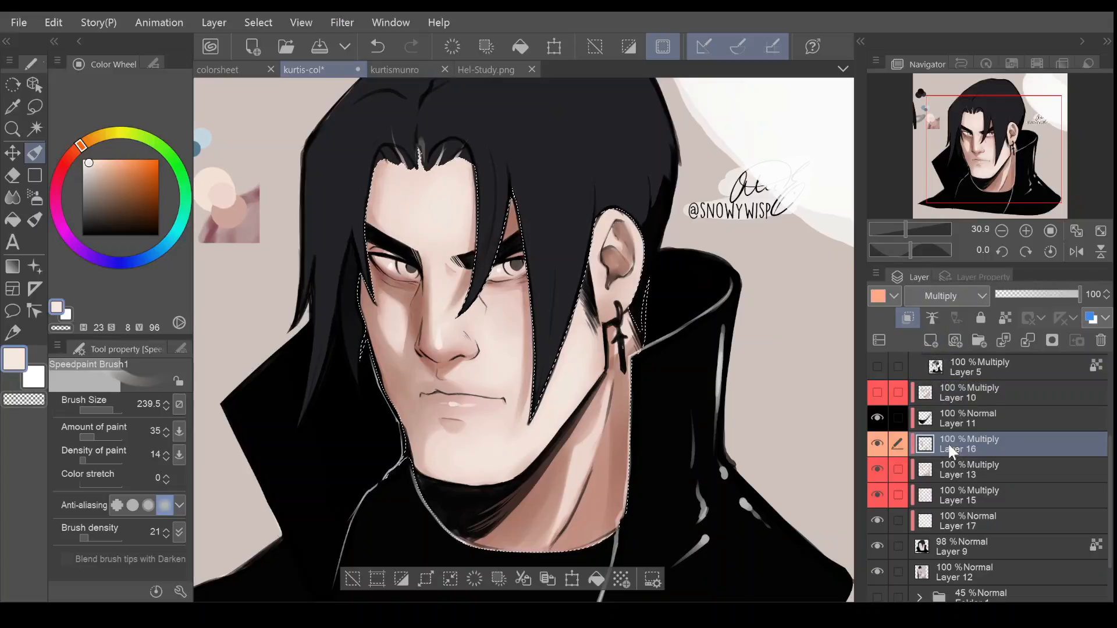
click(930, 340)
click(897, 372)
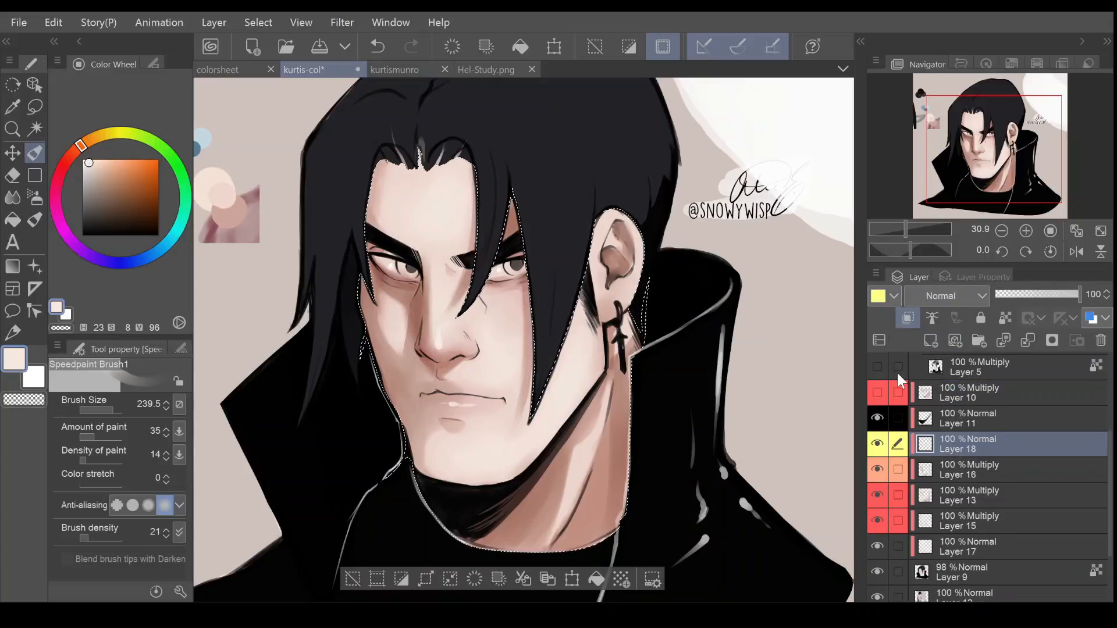
click(934, 488)
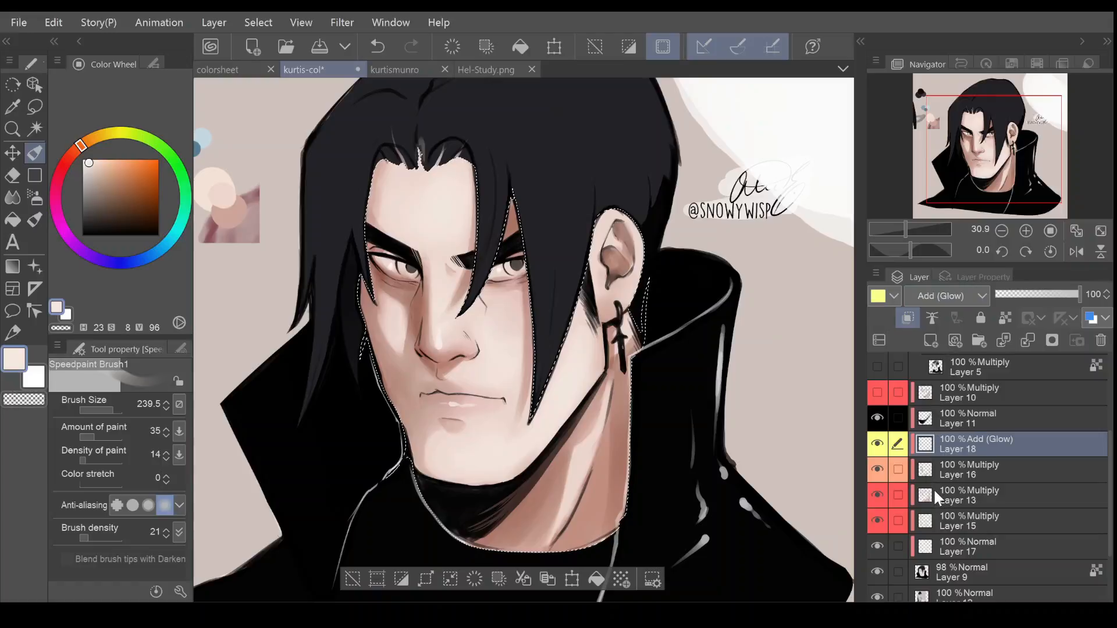
Paint glow highlights on the nose and lower lip with Speedpaint Brush1 at size 71.2, and between the brows and on the nostril at 38.9
drag(107, 406, 106, 412)
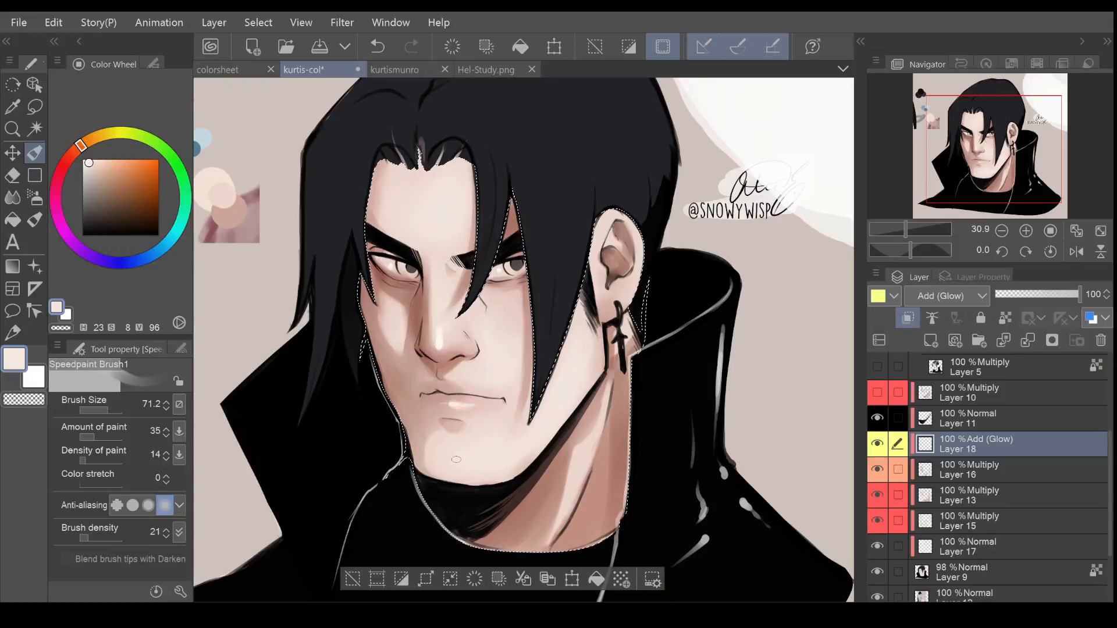
click(13, 198)
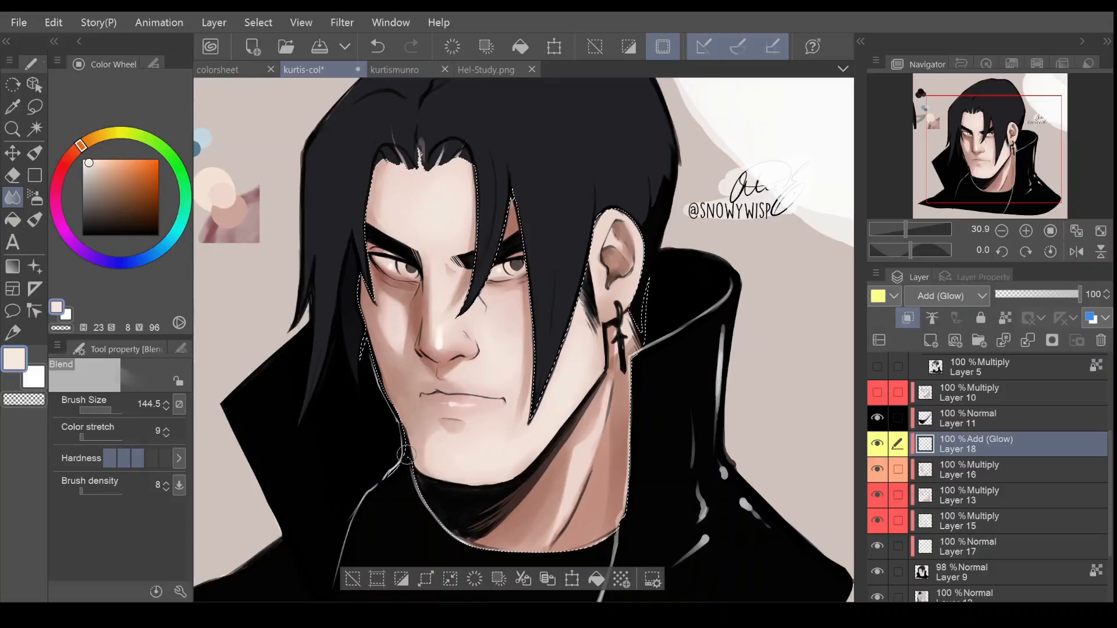
click(30, 156)
click(1025, 231)
drag(1003, 163, 983, 154)
click(1025, 231)
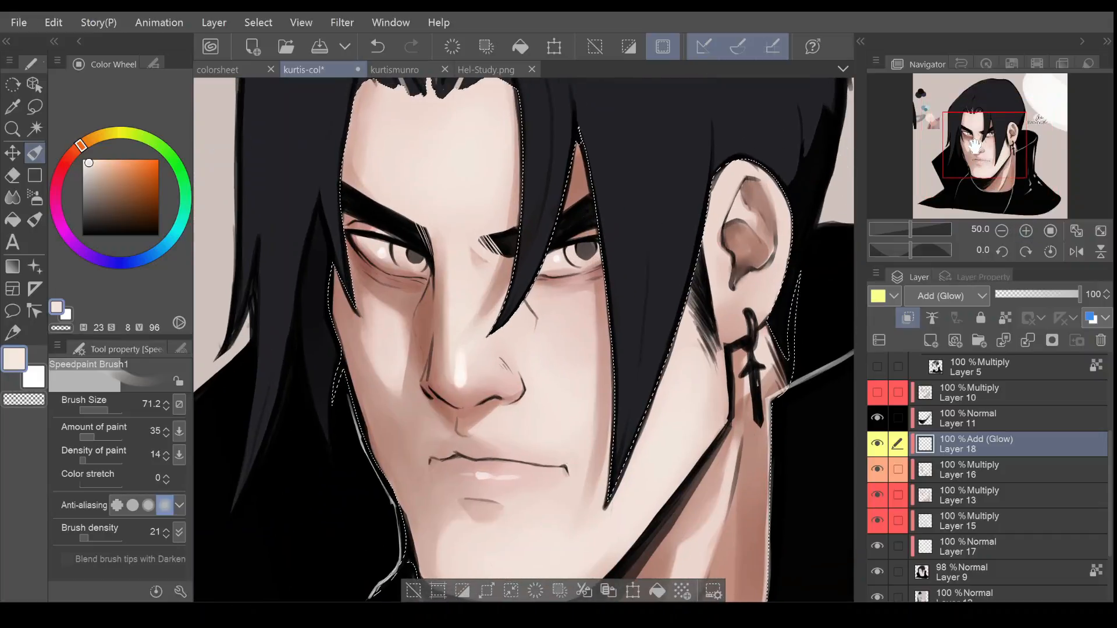
click(104, 407)
drag(472, 242, 487, 250)
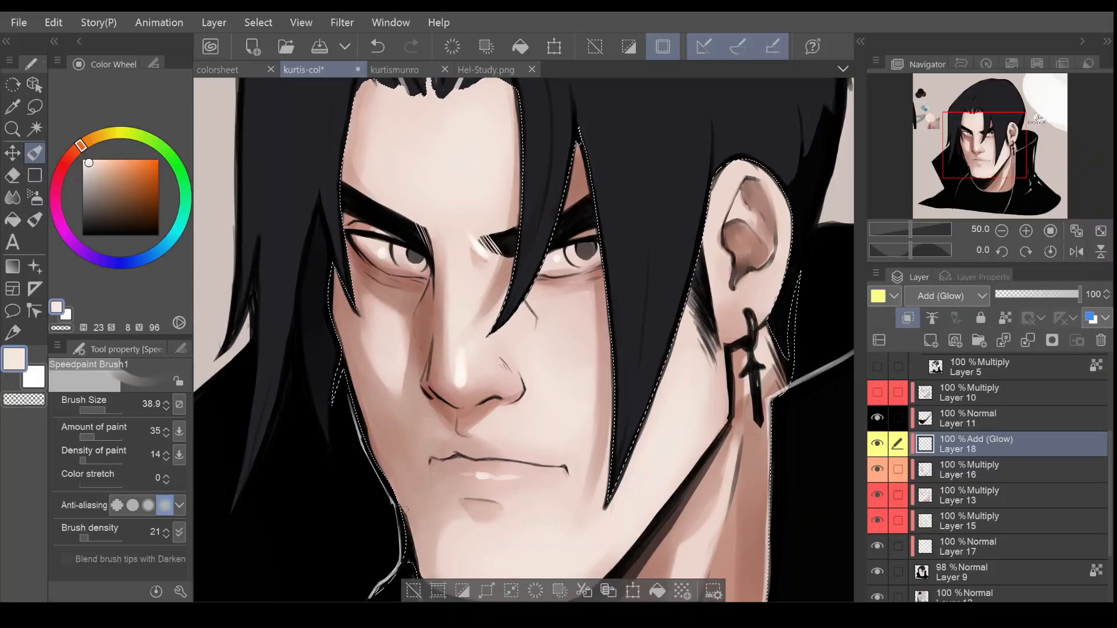
mouse_move(504, 374)
mouse_down()
mouse_move(466, 390)
mouse_move(488, 383)
mouse_up()
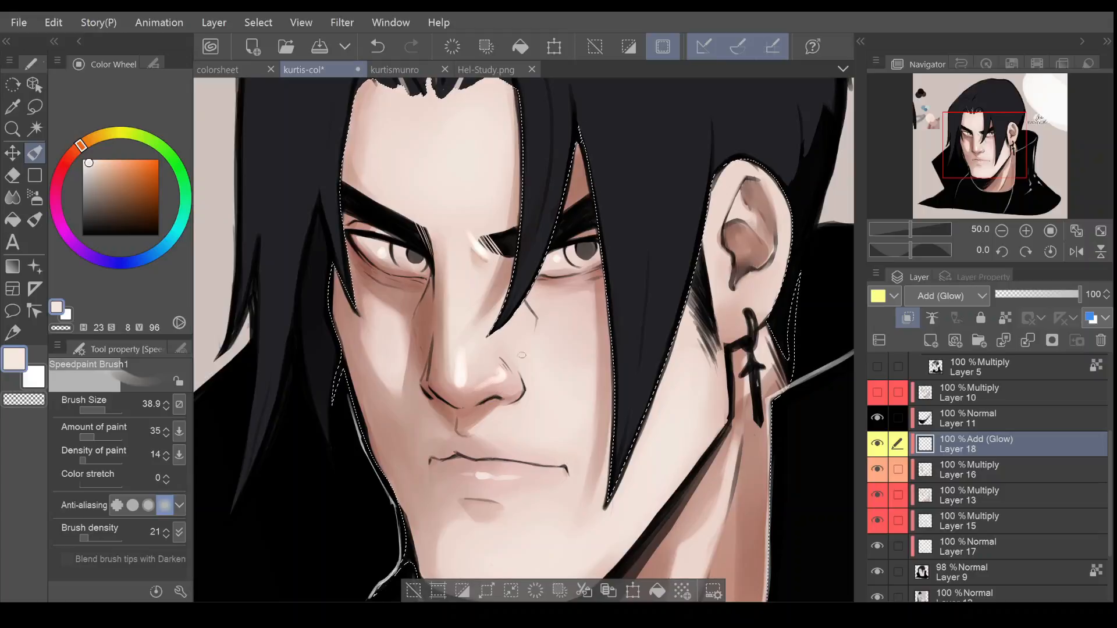
Soften the nostril and nose-tip highlights on Layer 18 with Blend at size 35.1
click(13, 197)
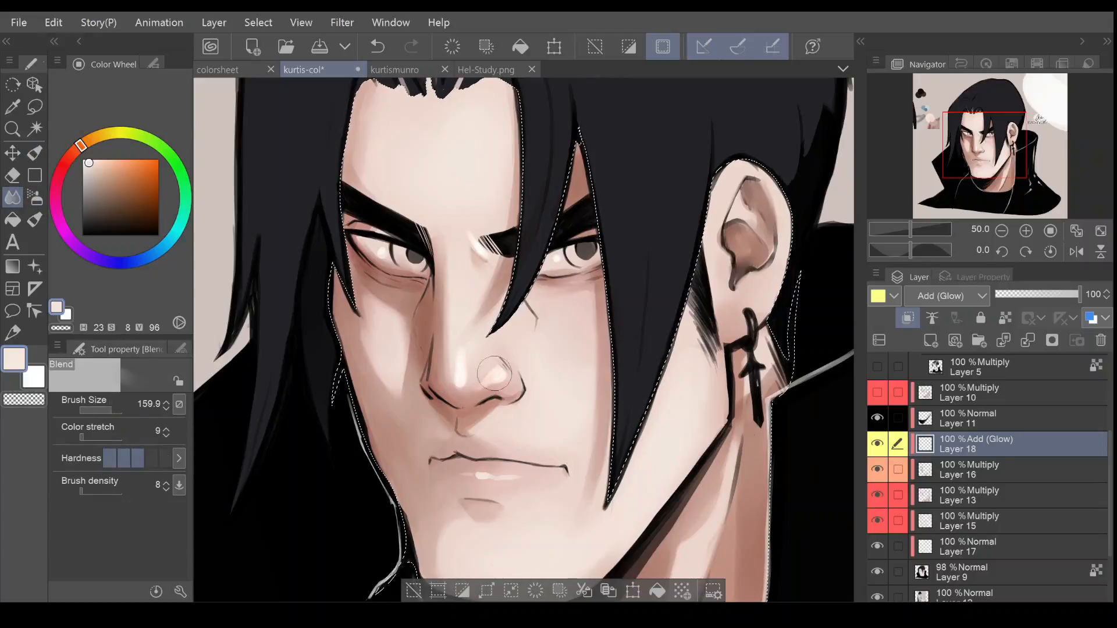
click(104, 410)
mouse_move(488, 380)
mouse_down()
mouse_move(495, 361)
mouse_move(484, 383)
mouse_up()
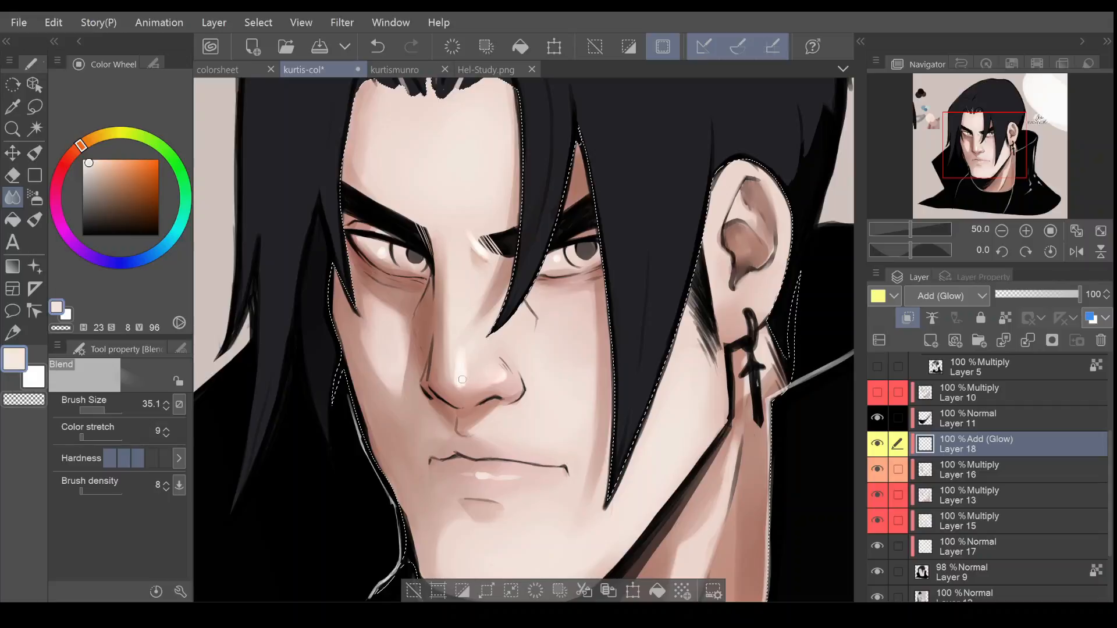
Refine the lower lip on Layer 6 with Blend at size 52.6 and the Soft eraser at size 25.9
click(1099, 469)
scroll(1105, 465, up, 1)
scroll(1106, 466, up, 3)
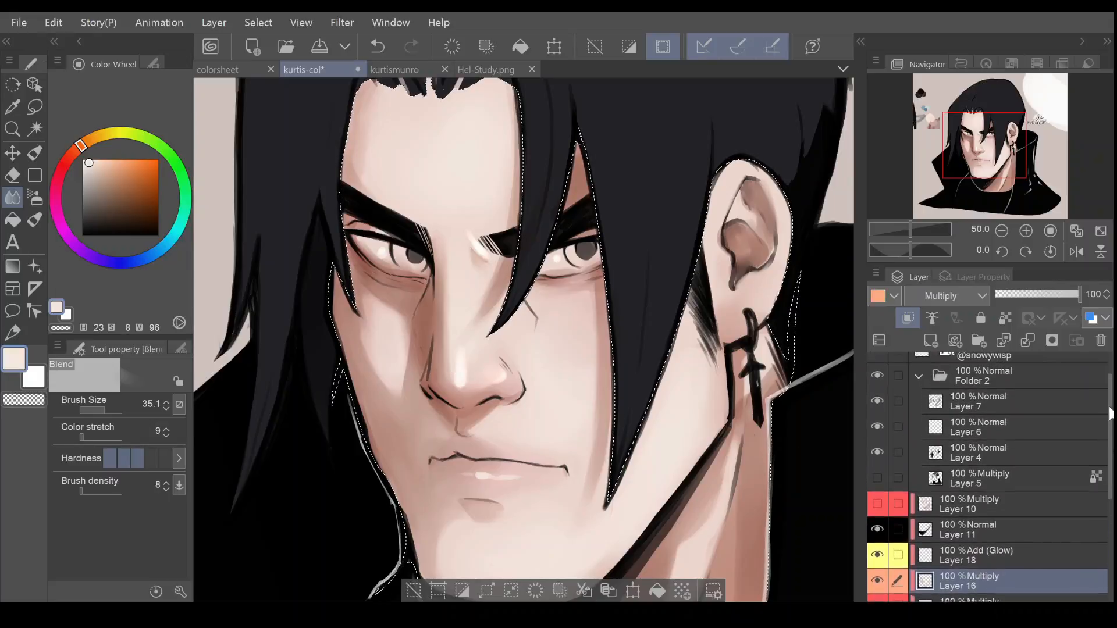
click(994, 440)
click(876, 440)
click(877, 439)
click(107, 411)
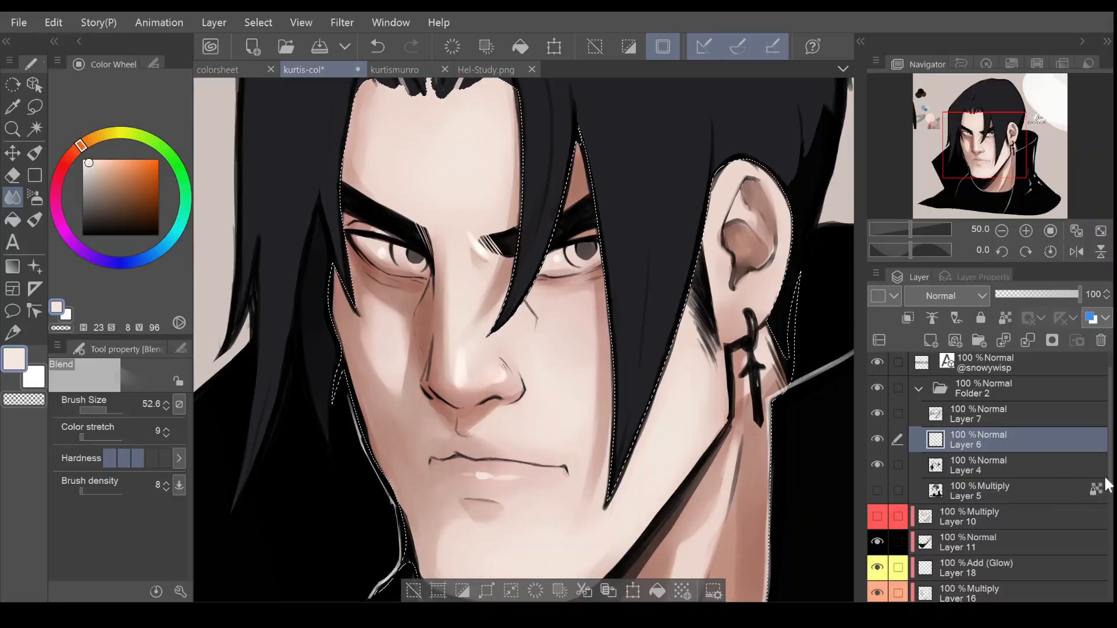
scroll(1060, 486, down, 1)
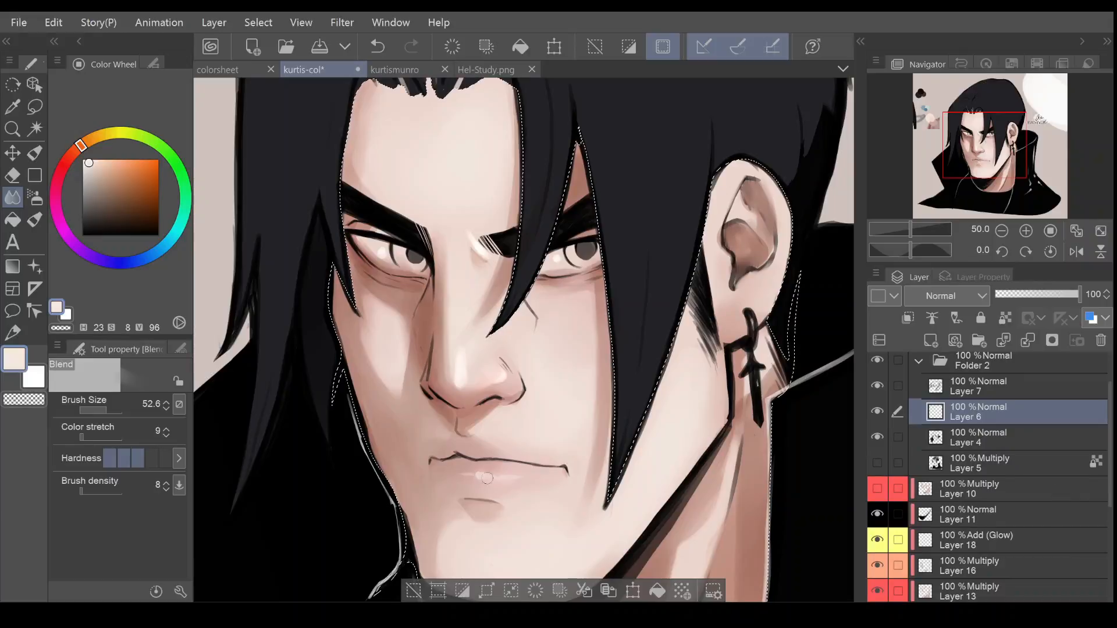
click(13, 174)
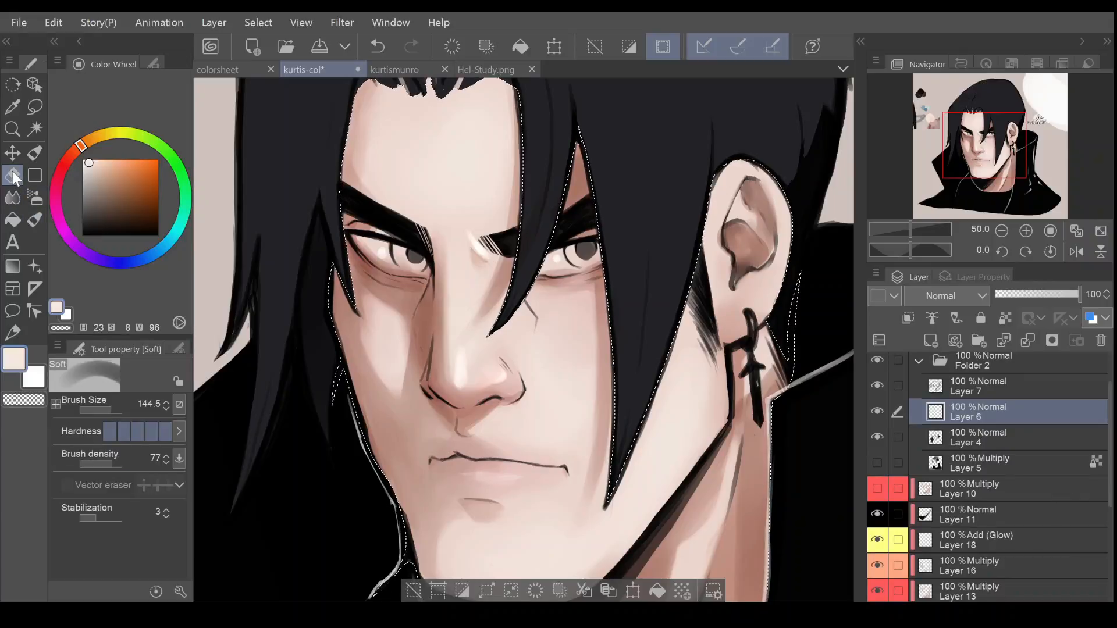
drag(109, 413, 93, 418)
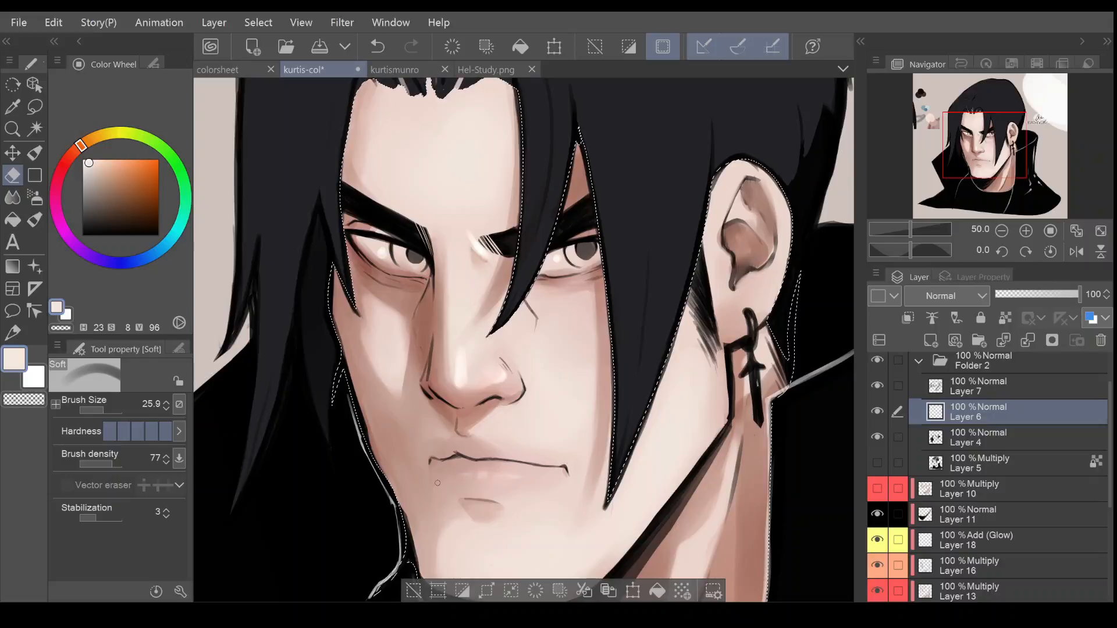
Paint a glow highlight on the lower lip on Layer 18 with Speedpaint Brush1 at size 38.9
click(997, 534)
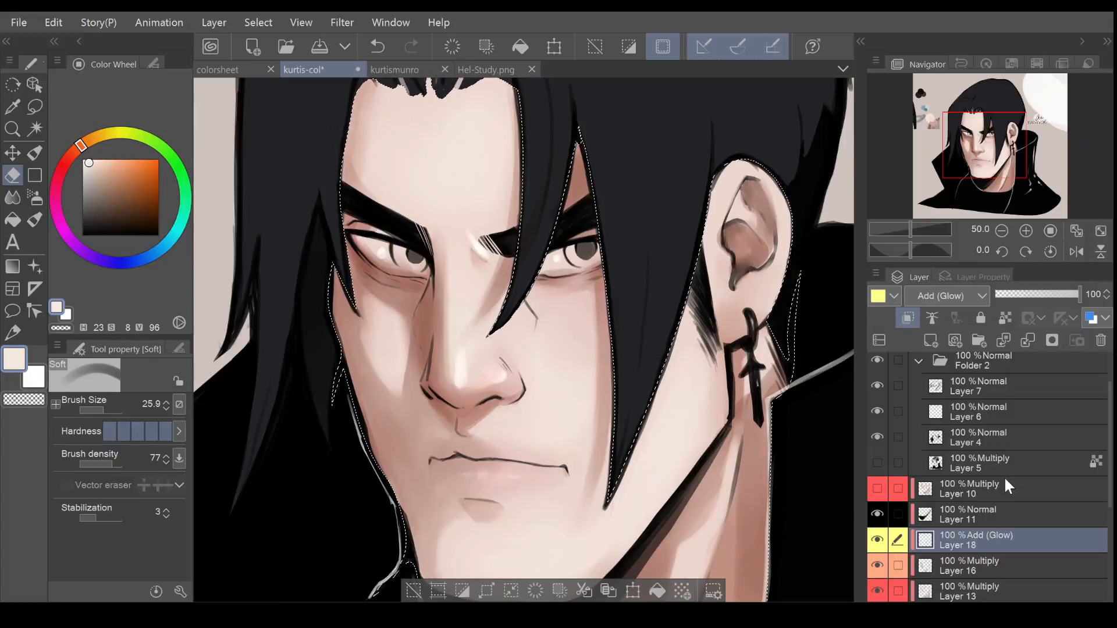
click(30, 157)
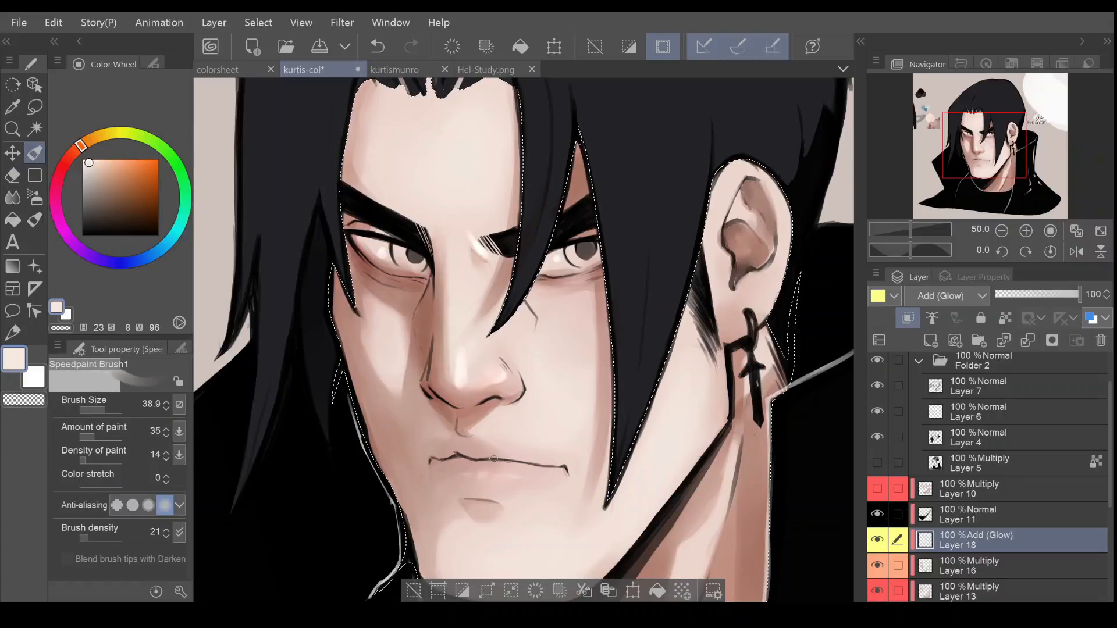
mouse_move(482, 475)
mouse_down()
mouse_move(541, 470)
mouse_move(474, 479)
mouse_up()
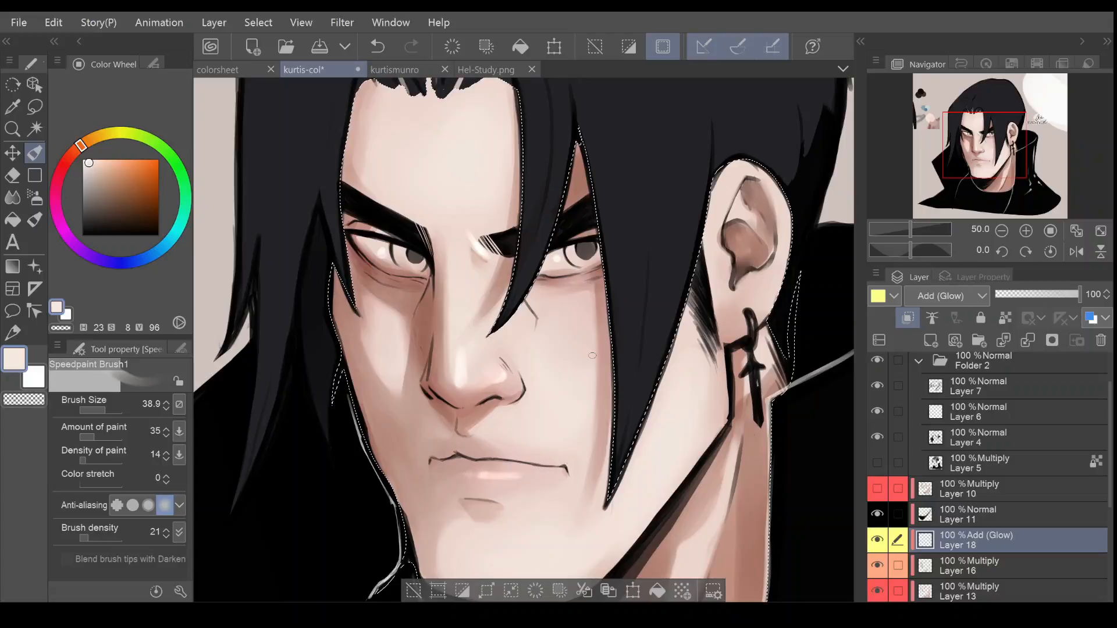
Cut thin vertical gaps into the lower-lip highlight on Layer 18 using the Hard eraser
click(12, 176)
click(153, 62)
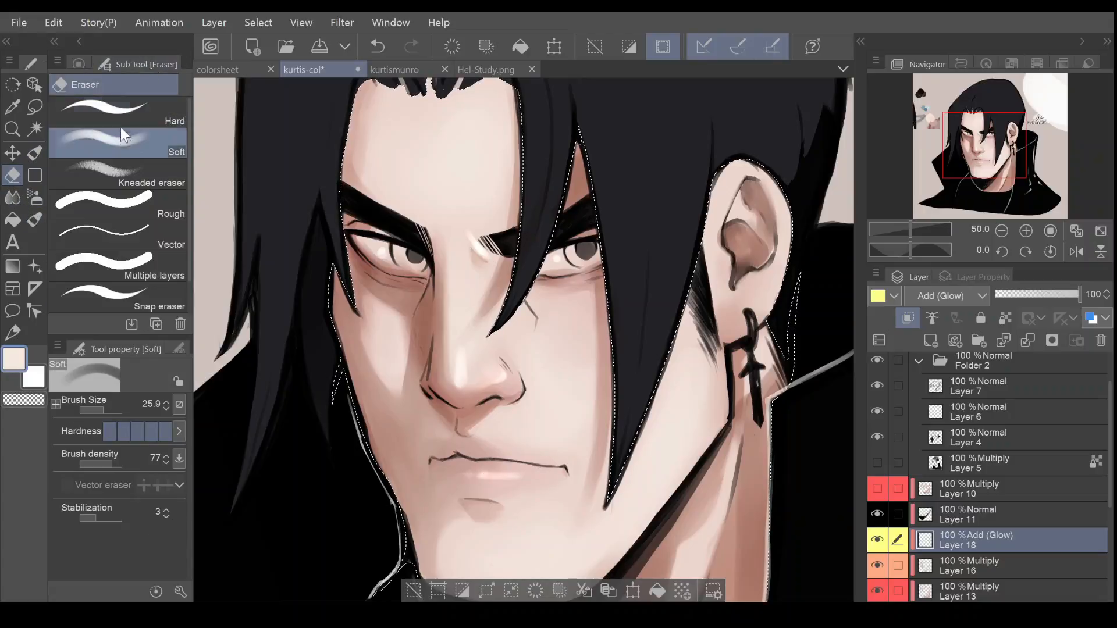
click(110, 110)
click(103, 409)
mouse_move(493, 470)
mouse_down()
mouse_move(515, 505)
mouse_move(481, 487)
mouse_move(484, 468)
mouse_move(481, 491)
mouse_up()
click(108, 409)
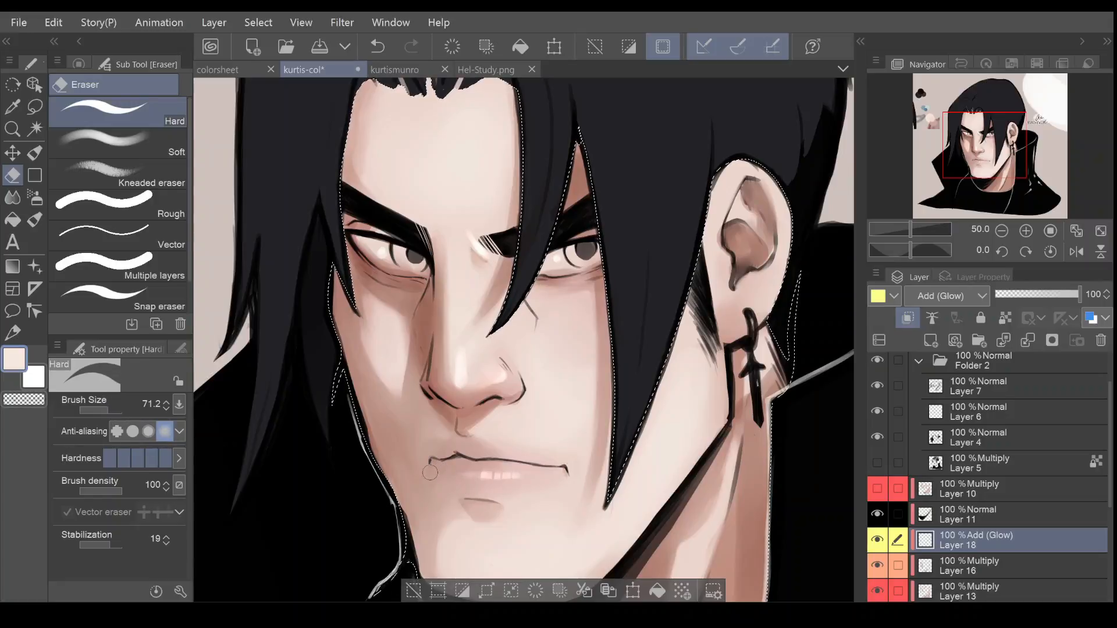
click(1002, 231)
click(1024, 231)
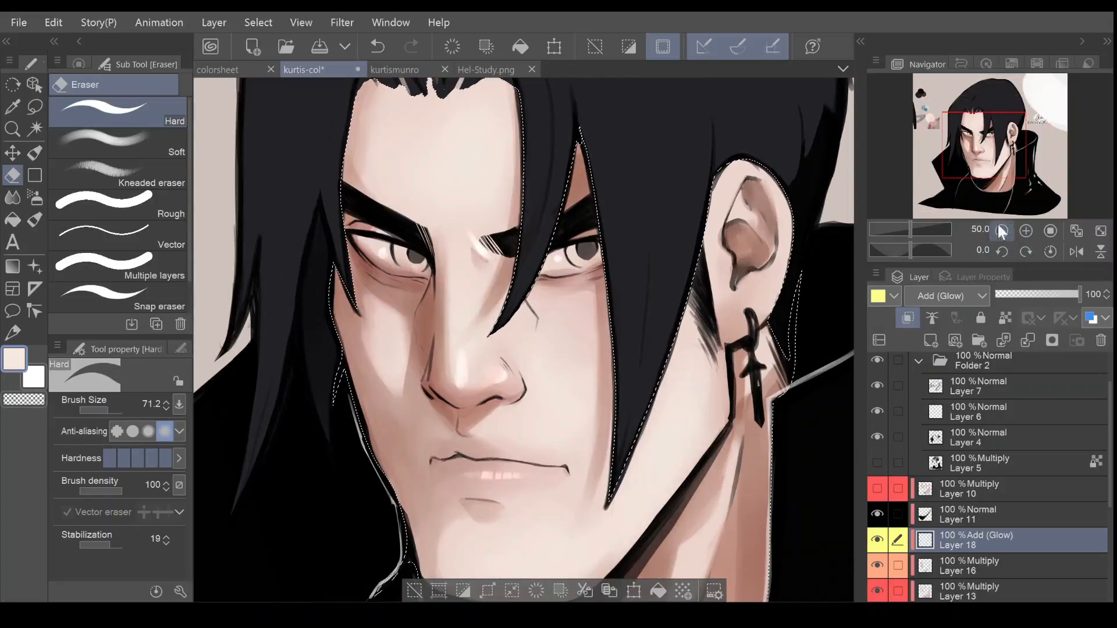
Soften the lower-lip highlight on Layer 18 using the Blend tool at size 52.6
click(13, 198)
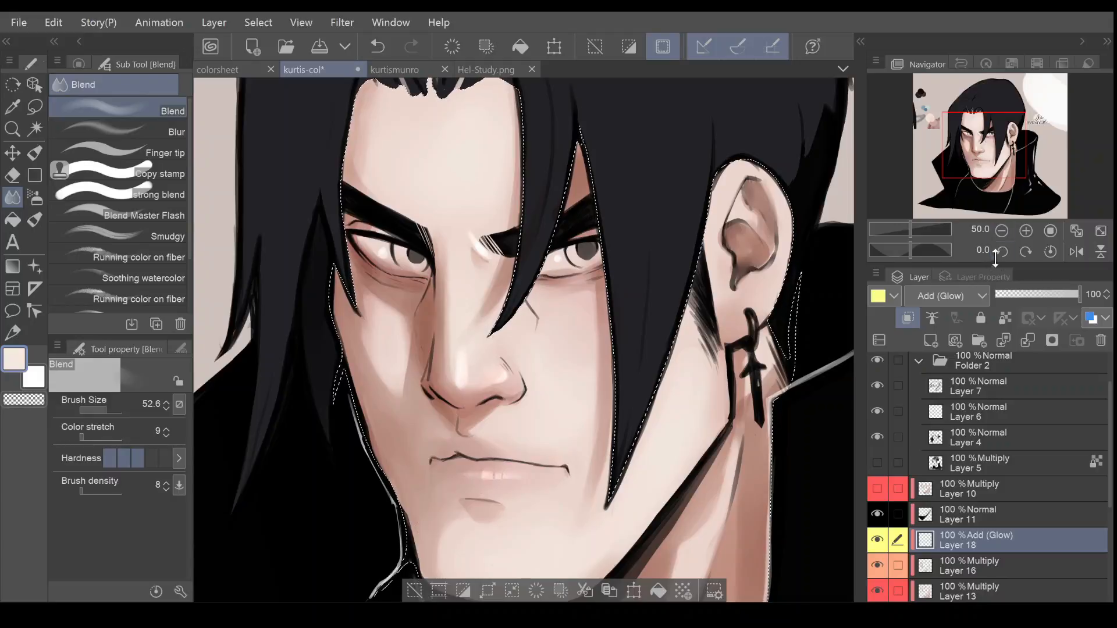
click(1000, 230)
click(1001, 233)
click(1019, 231)
click(1019, 232)
click(1019, 232)
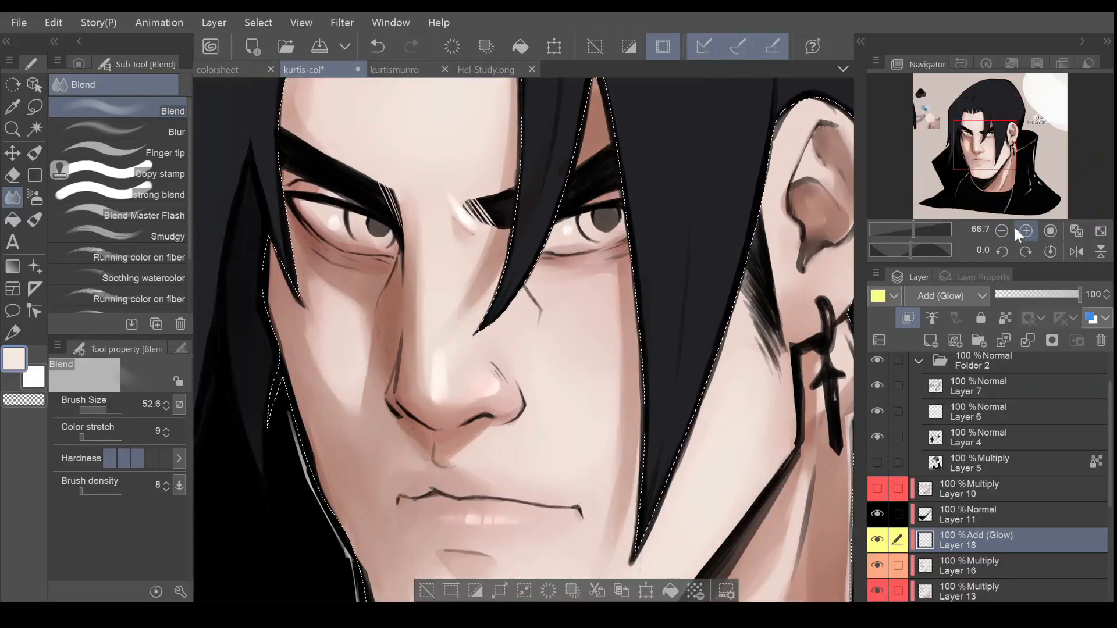
drag(912, 228, 909, 230)
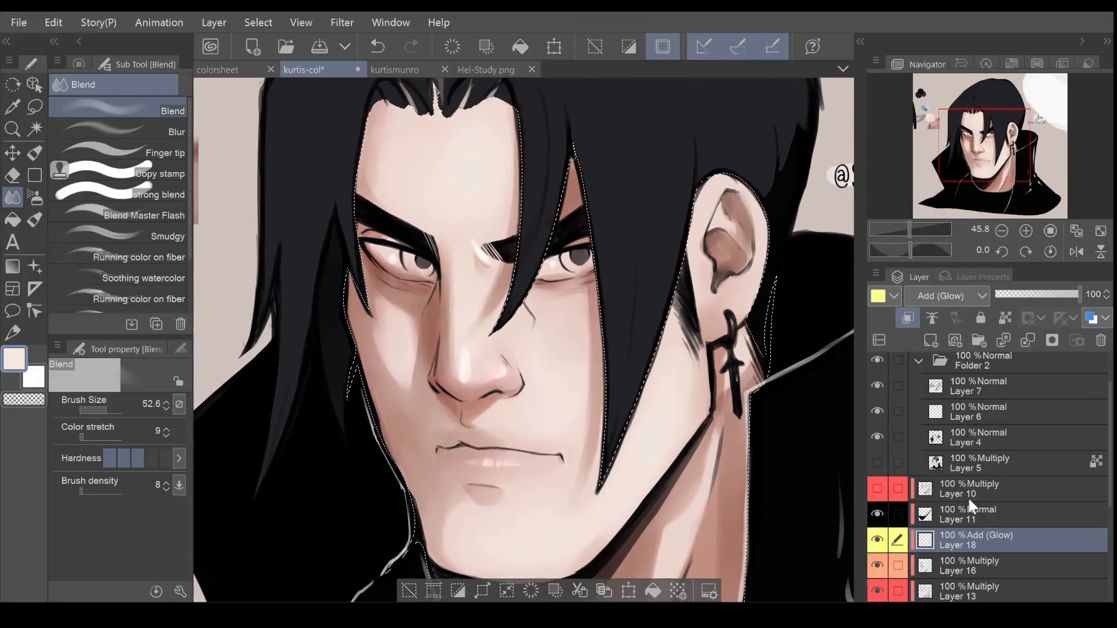
Examine what Multiply Layers 16 and 13 contribute to the face by hiding and showing each one
click(977, 559)
click(874, 565)
click(876, 562)
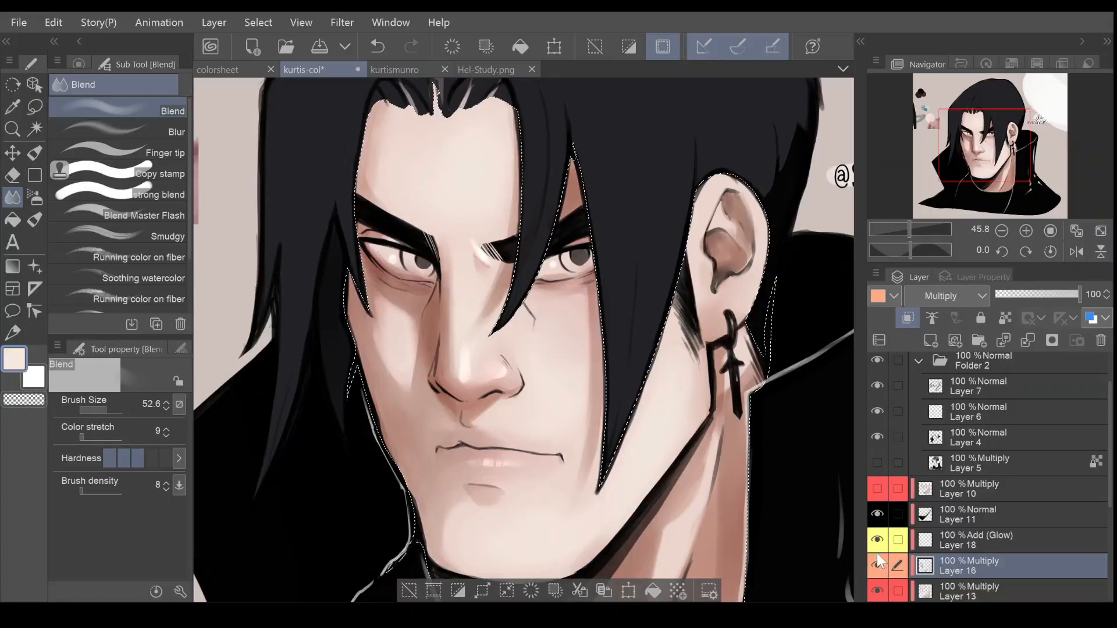
click(878, 588)
click(879, 587)
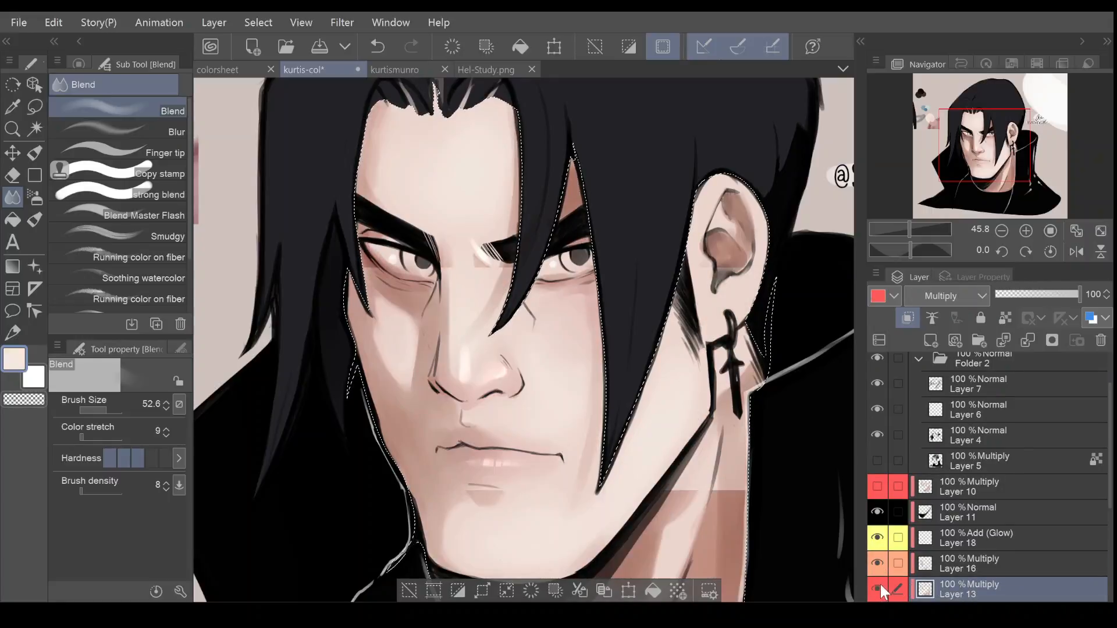
click(950, 586)
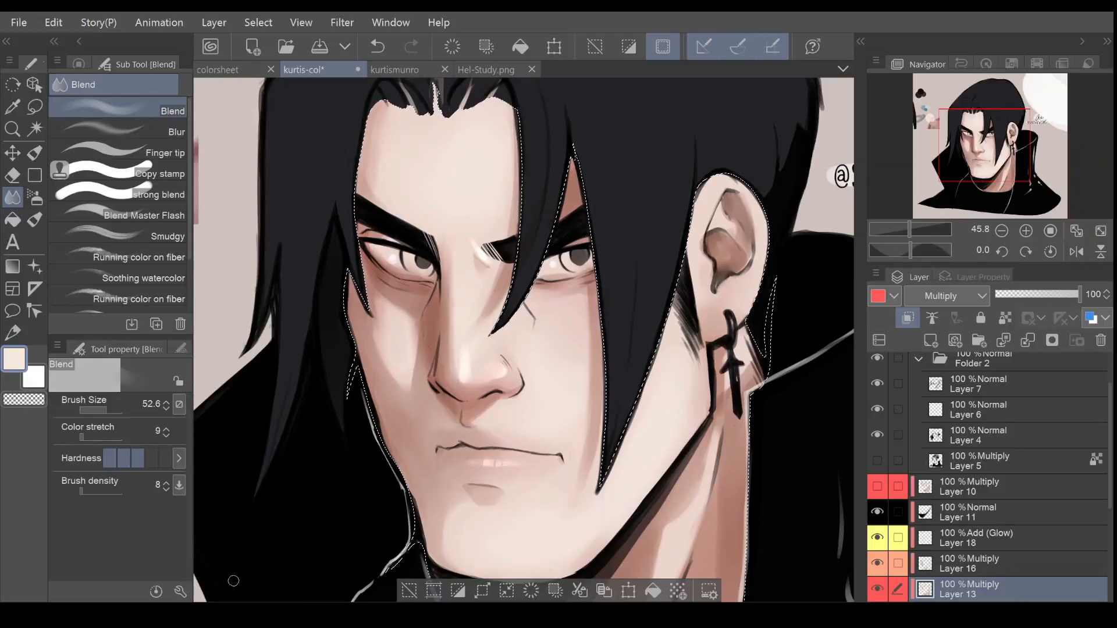
Paint soft highlights beneath both eyes on Add (Glow) Layer 18 using Speedpaint Brush1 at size 28.7
click(960, 540)
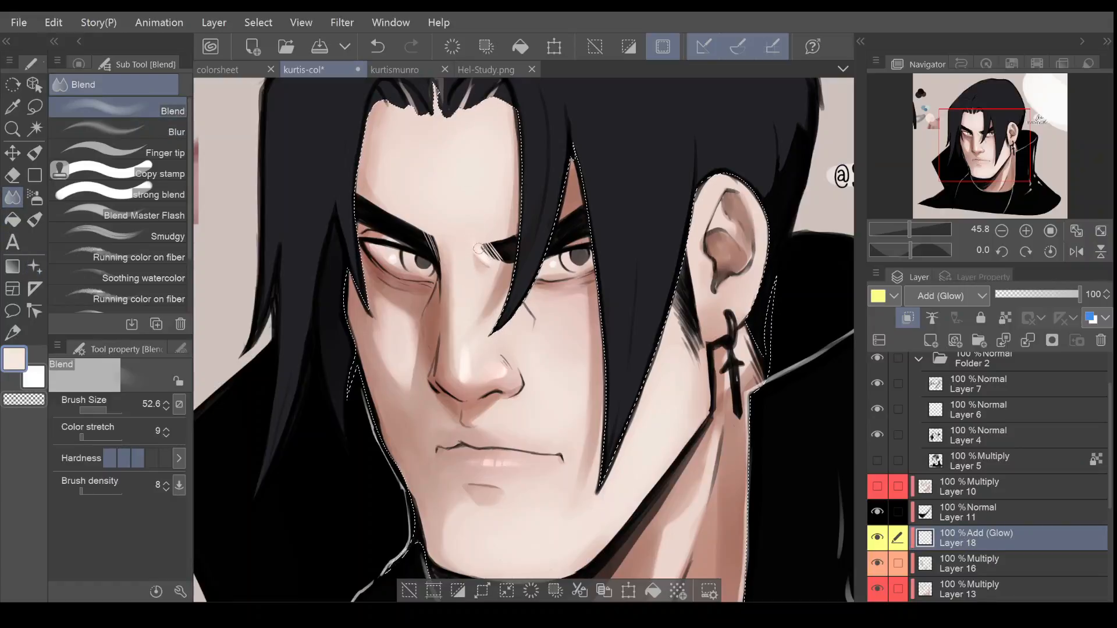
key(p)
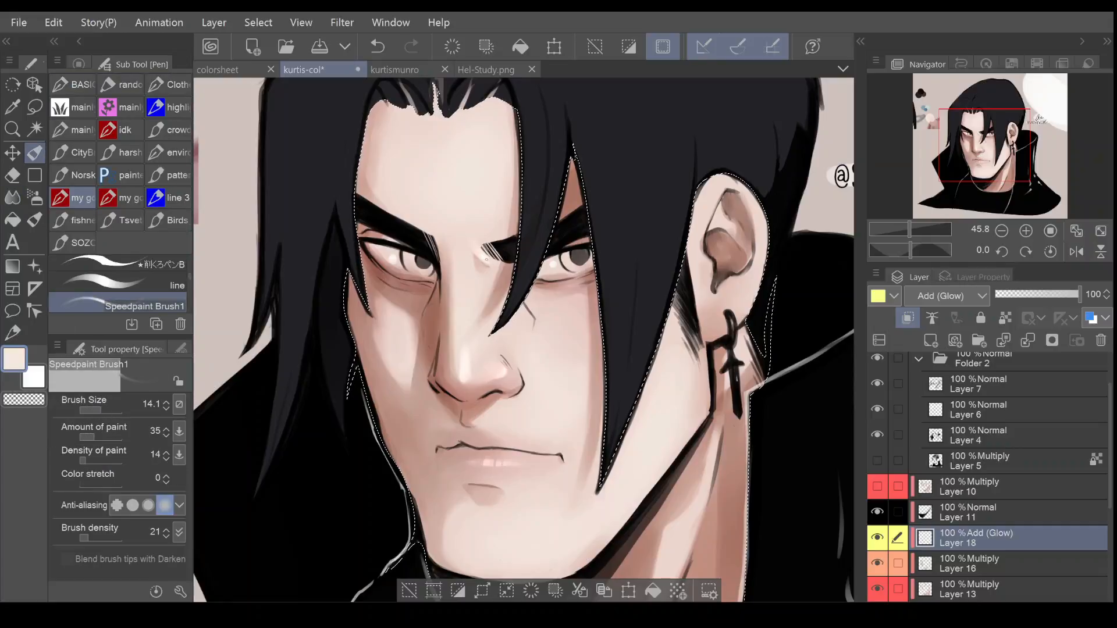
click(103, 410)
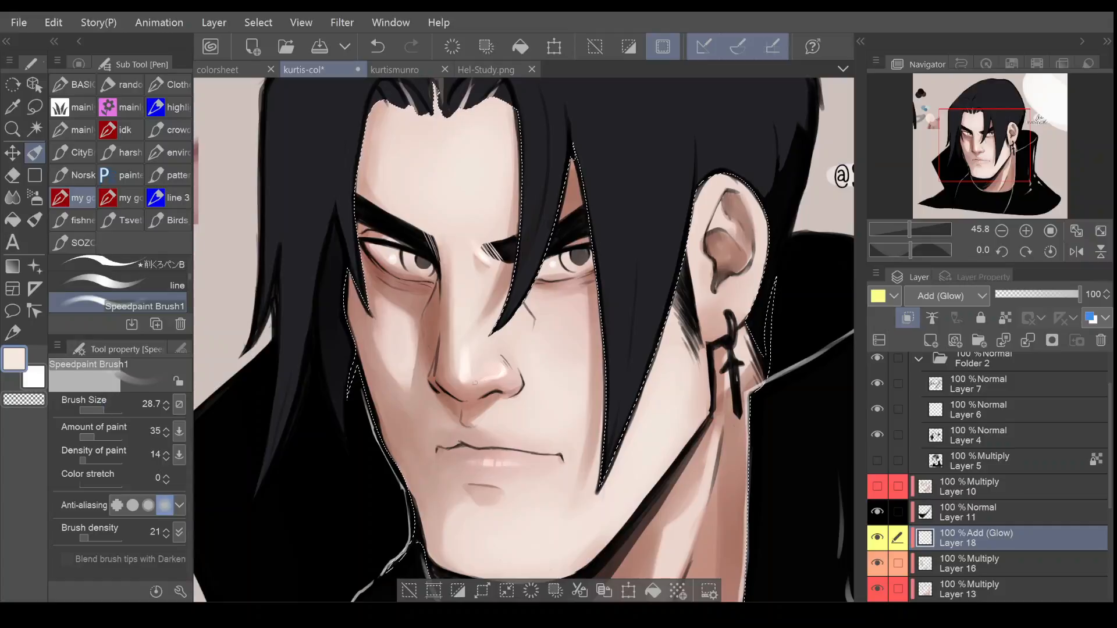
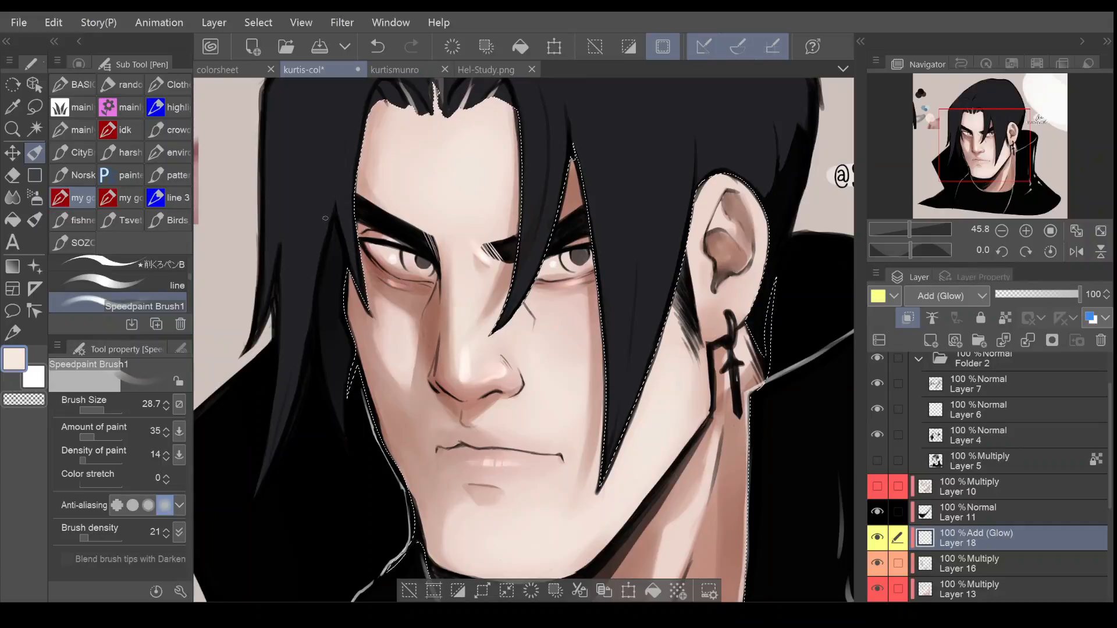
Refine the shading beneath the left-hand eye on Multiply Layer 16, using the Hard eraser at 38.9 and Blend at 25.9
click(983, 567)
click(876, 564)
click(876, 564)
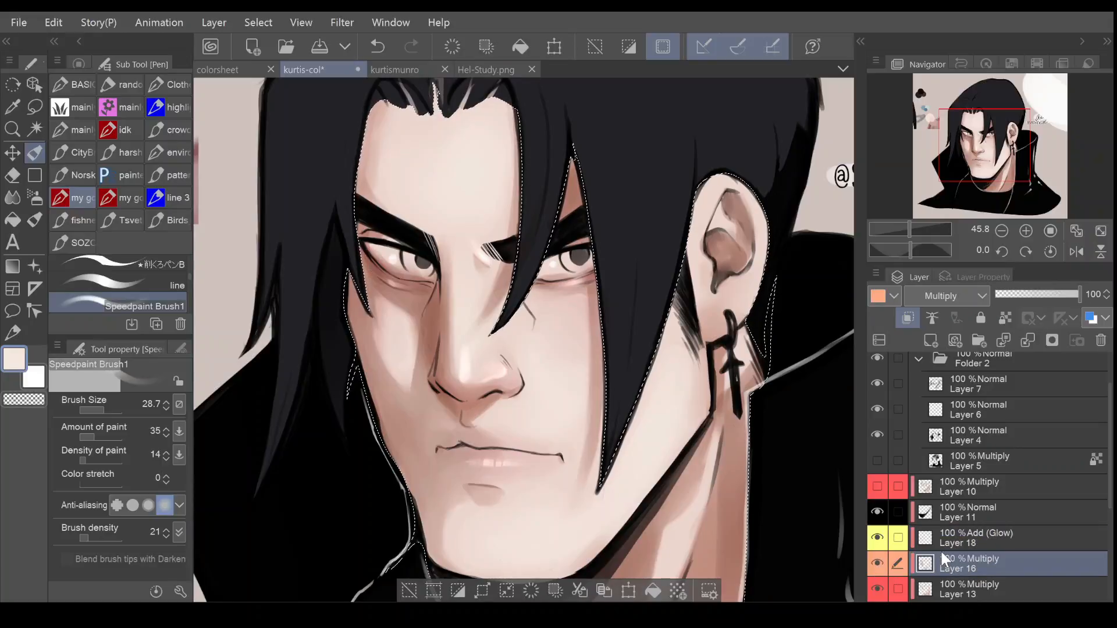
key(e)
click(103, 405)
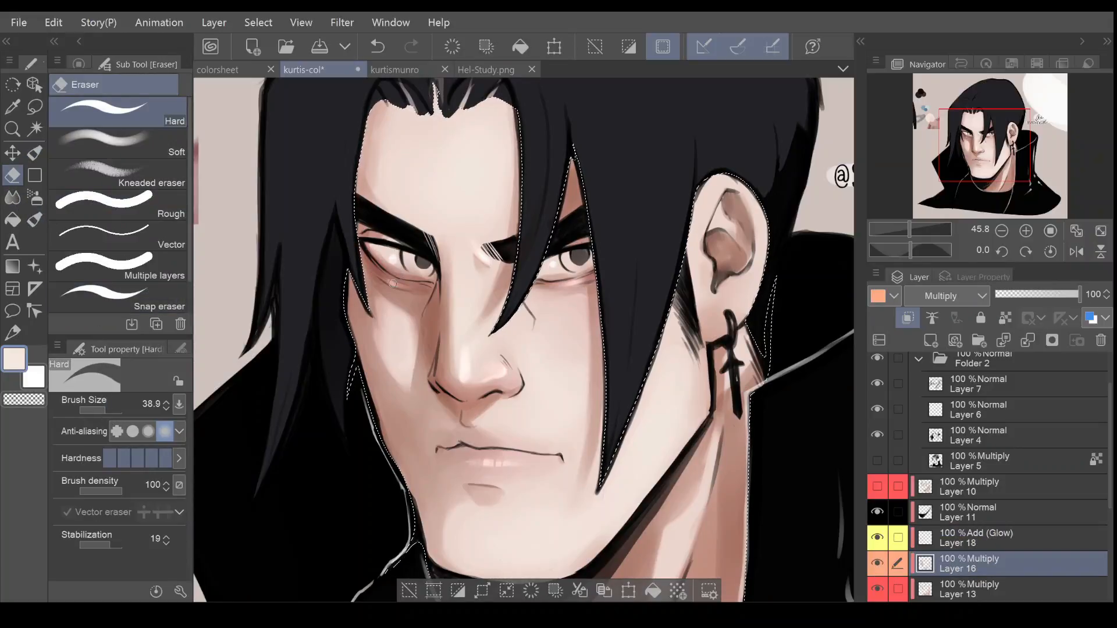
click(12, 197)
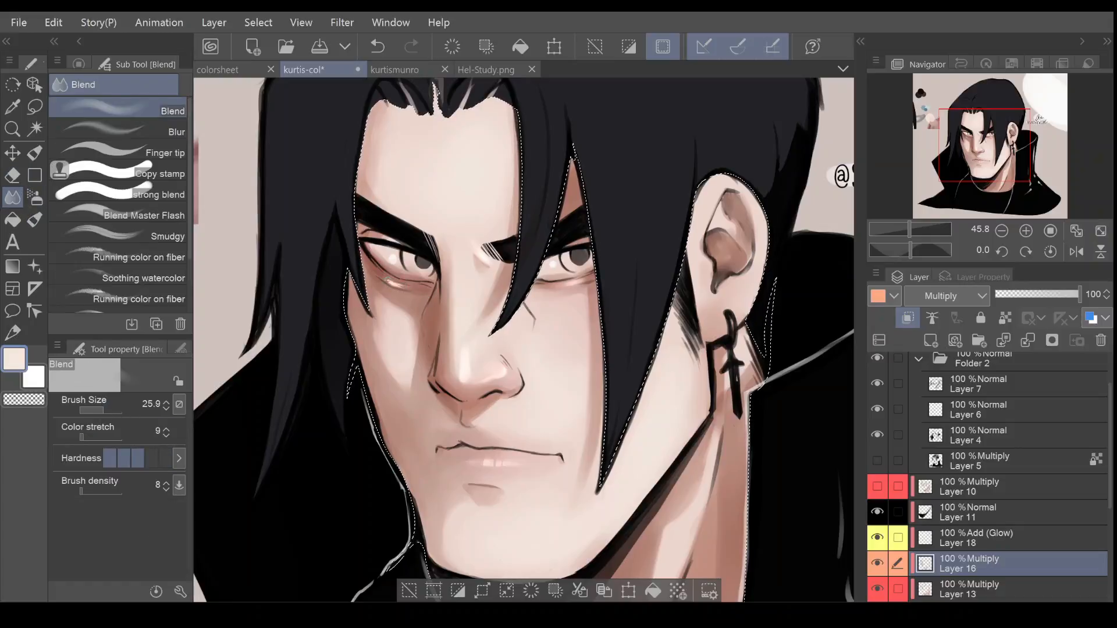
drag(376, 272, 401, 285)
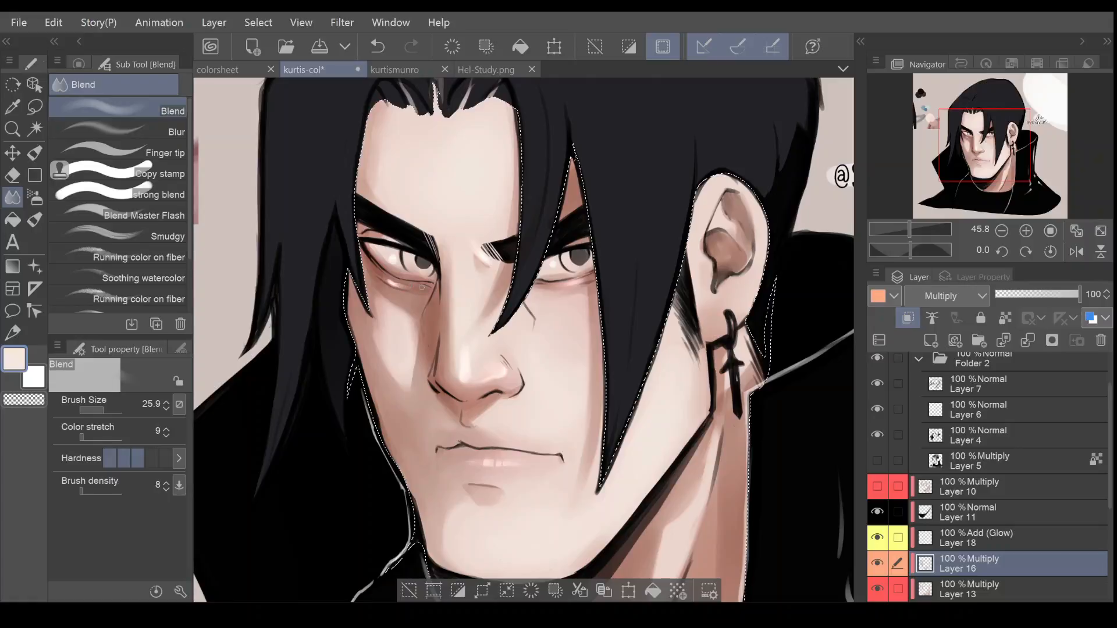
Soften the under-eye highlights on Add (Glow) Layer 18 using the Blend tool at size 25.9
click(999, 232)
double_click(1025, 232)
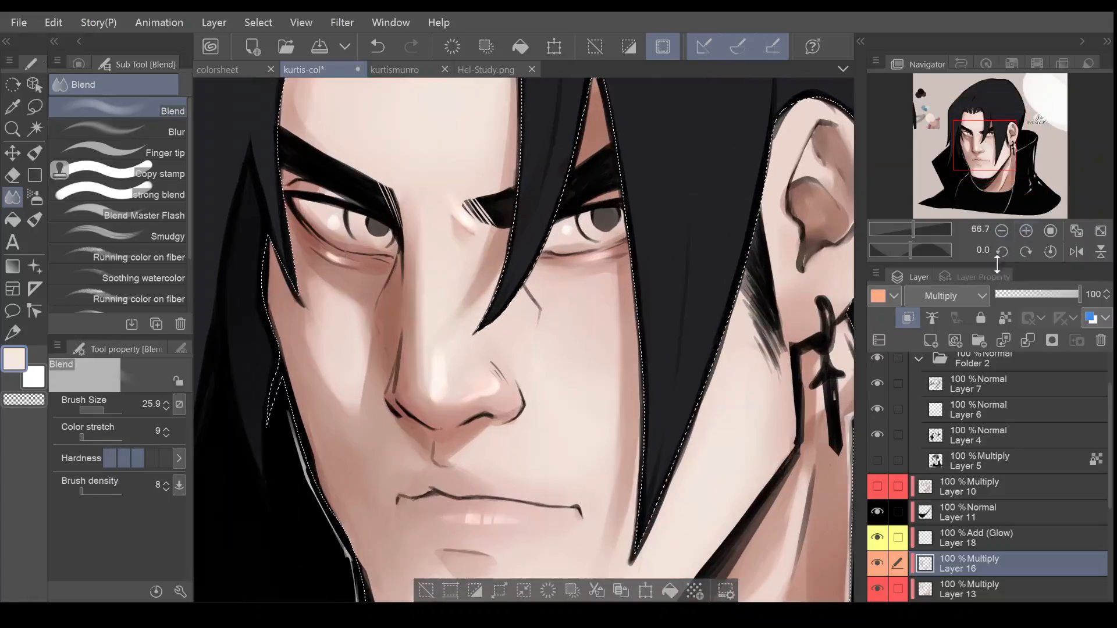
click(964, 534)
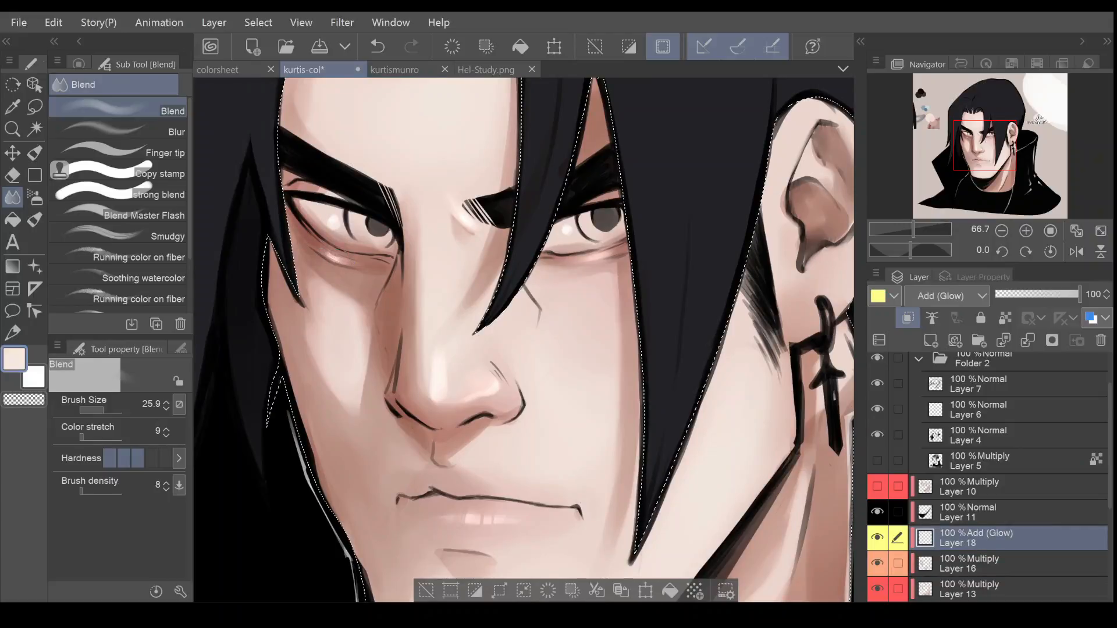
click(1001, 231)
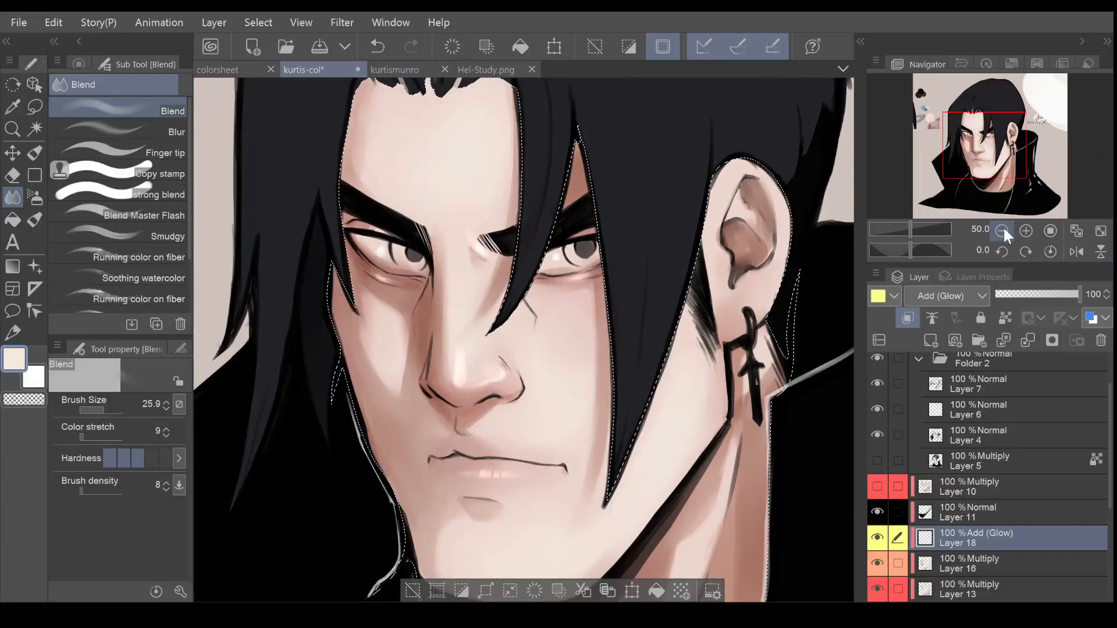
click(1001, 230)
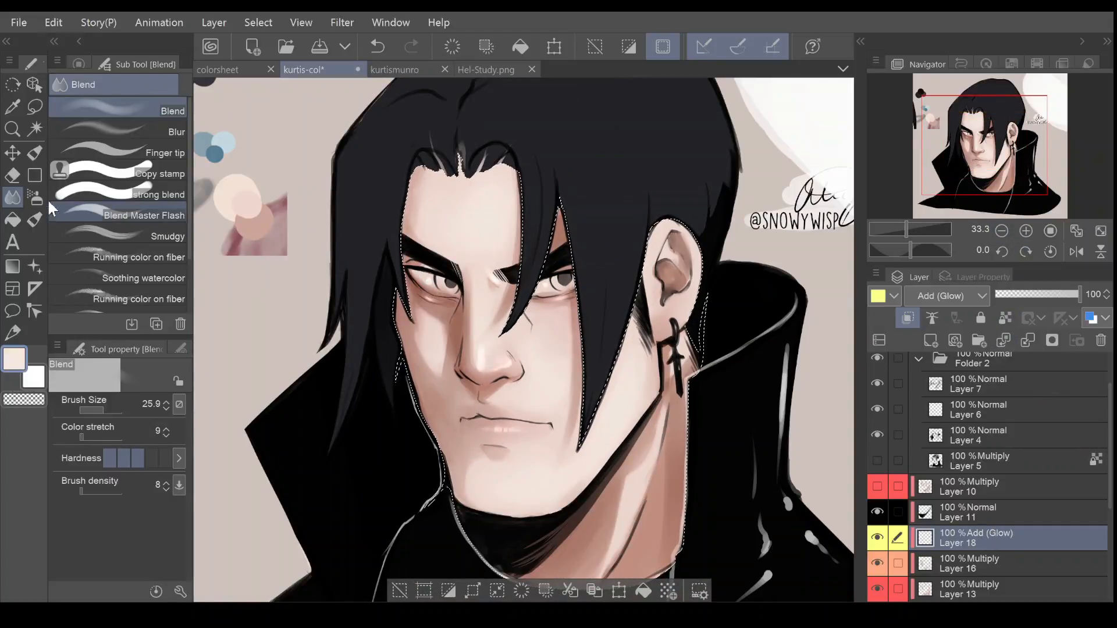
Paint a broad highlight on the forehead on Layer 18 using Speedpaint Brush1 at size 118.1
click(34, 152)
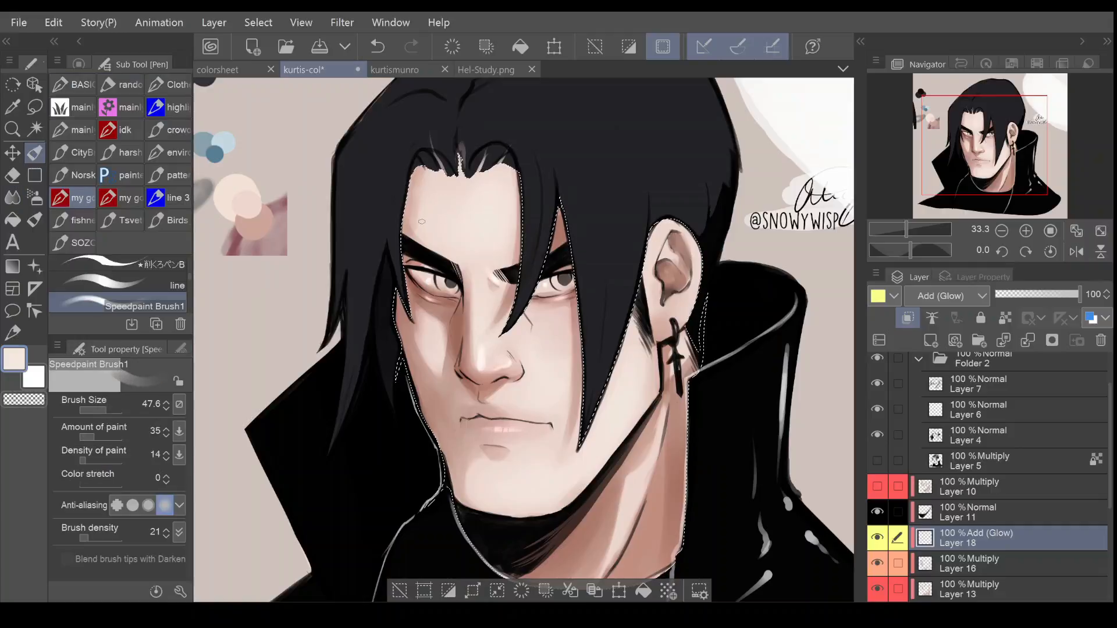
mouse_move(421, 224)
mouse_down()
mouse_move(428, 246)
mouse_move(427, 188)
mouse_move(423, 228)
mouse_up()
key(ctrl+z)
click(110, 409)
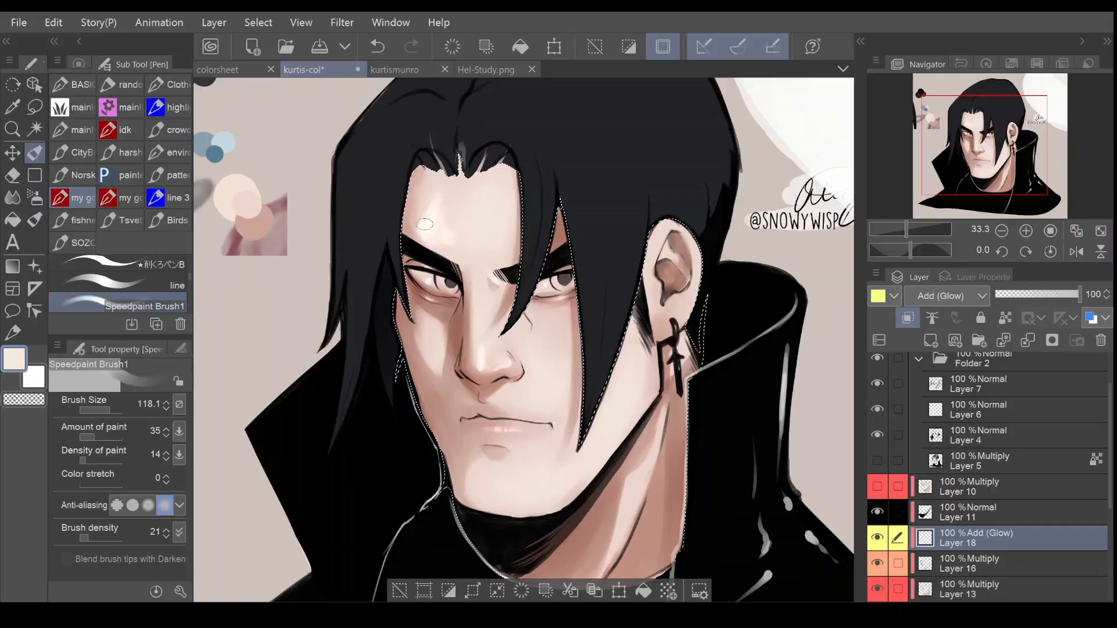
Smooth the forehead highlight into the skin using the Blend tool at size 130.6
click(12, 197)
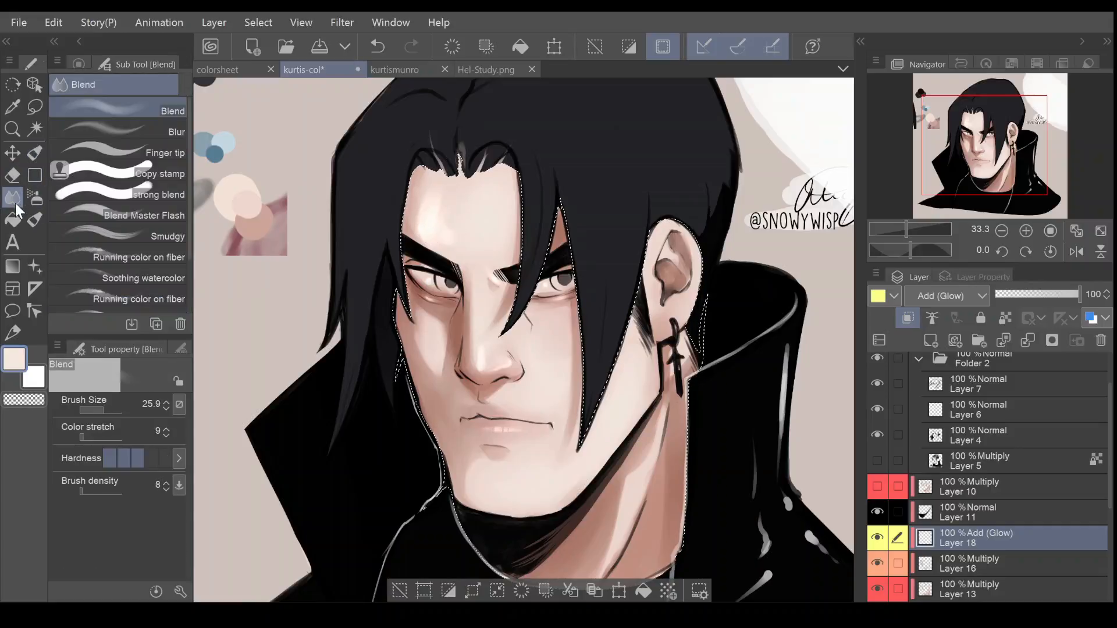
click(106, 410)
click(111, 409)
mouse_move(443, 221)
mouse_down()
mouse_move(420, 216)
mouse_move(436, 203)
mouse_move(457, 235)
mouse_move(443, 237)
mouse_move(462, 244)
mouse_move(476, 228)
mouse_move(424, 222)
mouse_move(435, 191)
mouse_up()
Add highlights to the forehead and ear using Speedpaint Brush1 at size 64.4, and blend them at size 130.6
click(34, 154)
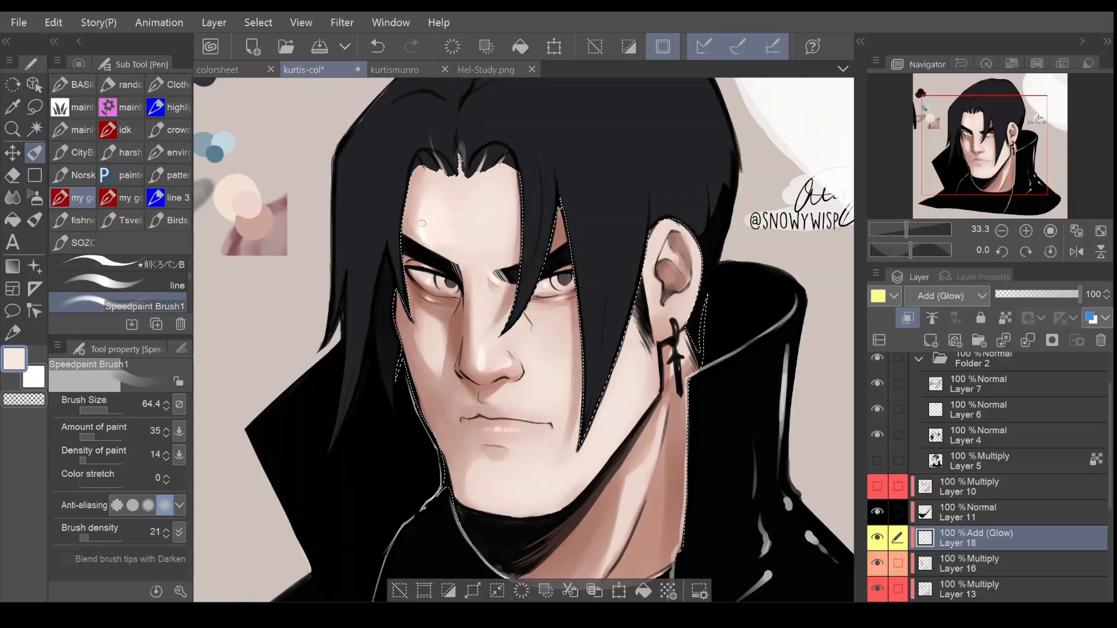
drag(1002, 138, 1008, 152)
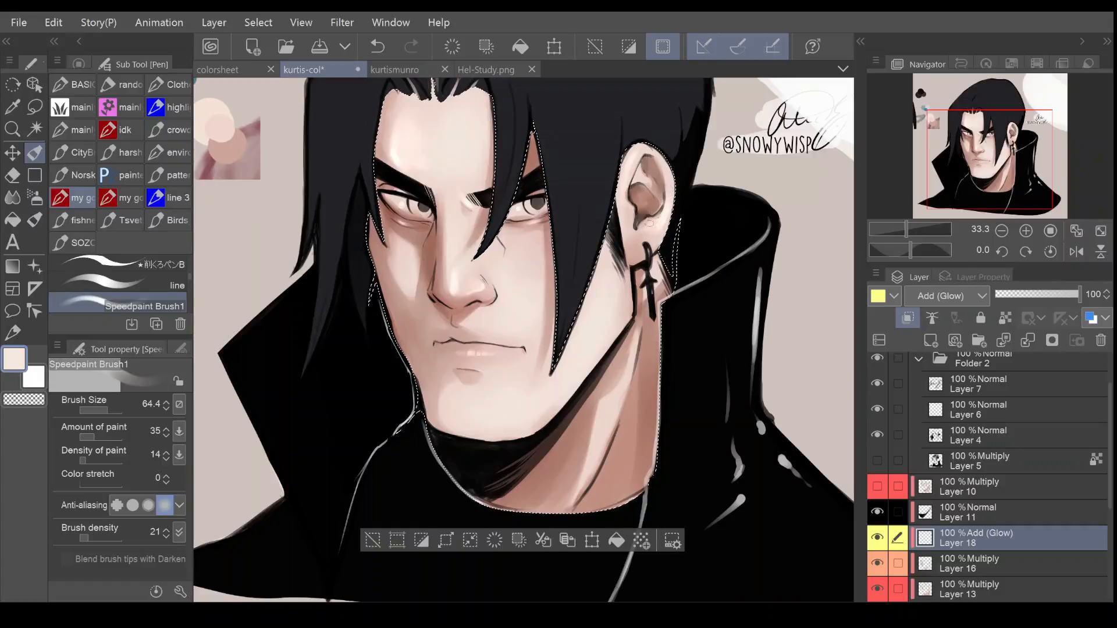
key(j)
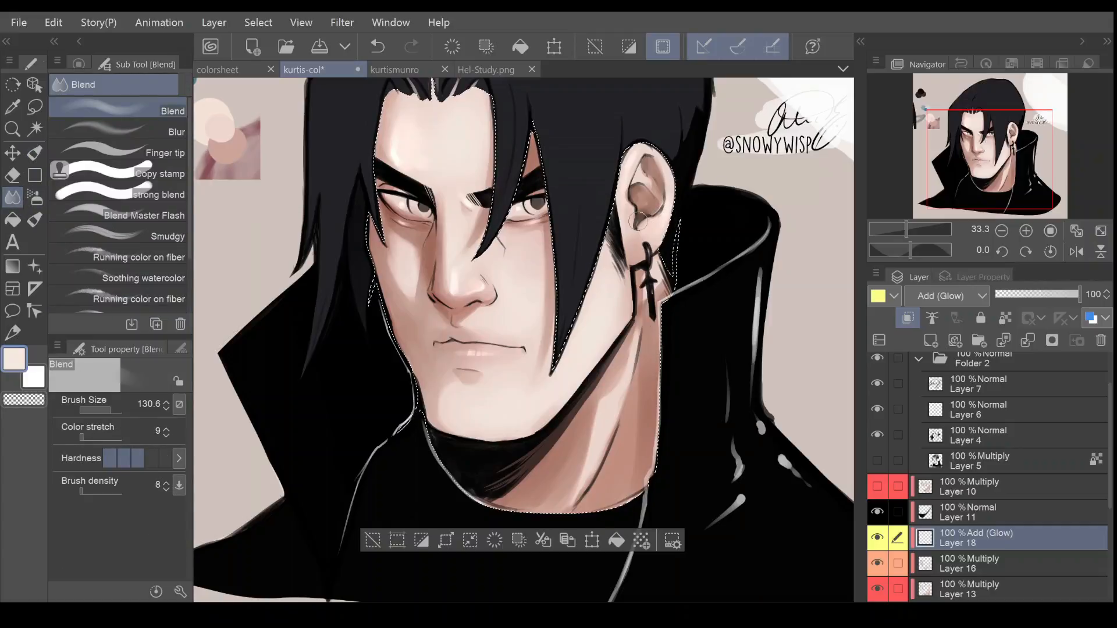
mouse_move(991, 151)
mouse_down()
mouse_move(998, 141)
mouse_move(986, 186)
mouse_move(1002, 143)
mouse_move(1004, 152)
mouse_up()
drag(1000, 157, 993, 150)
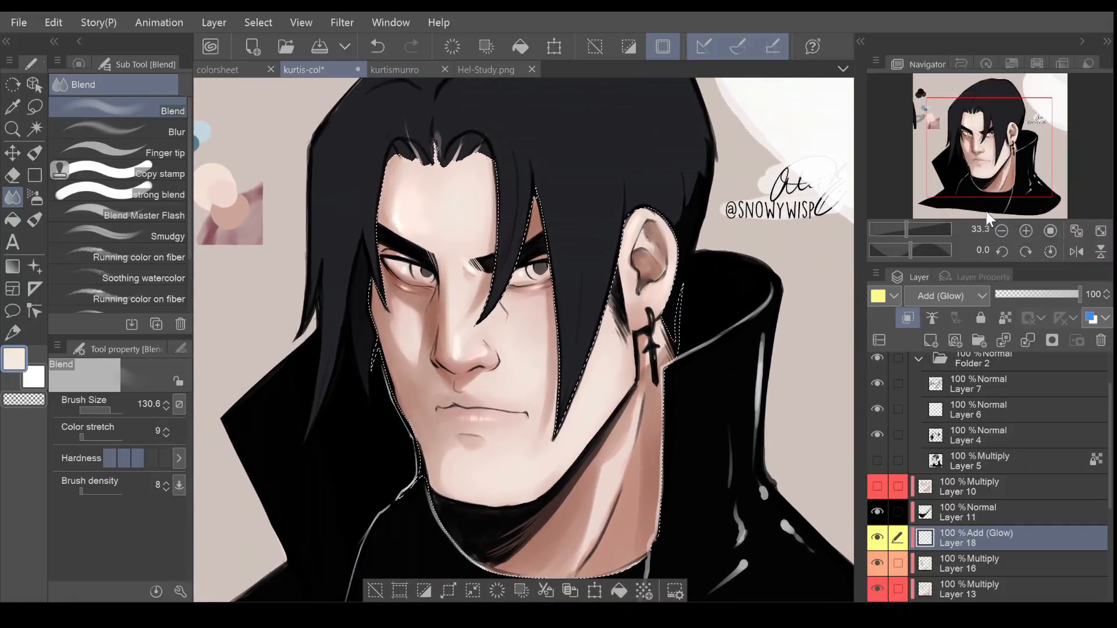
Mark Layer 17 with a yellow palette color
drag(1108, 480, 1109, 531)
click(992, 530)
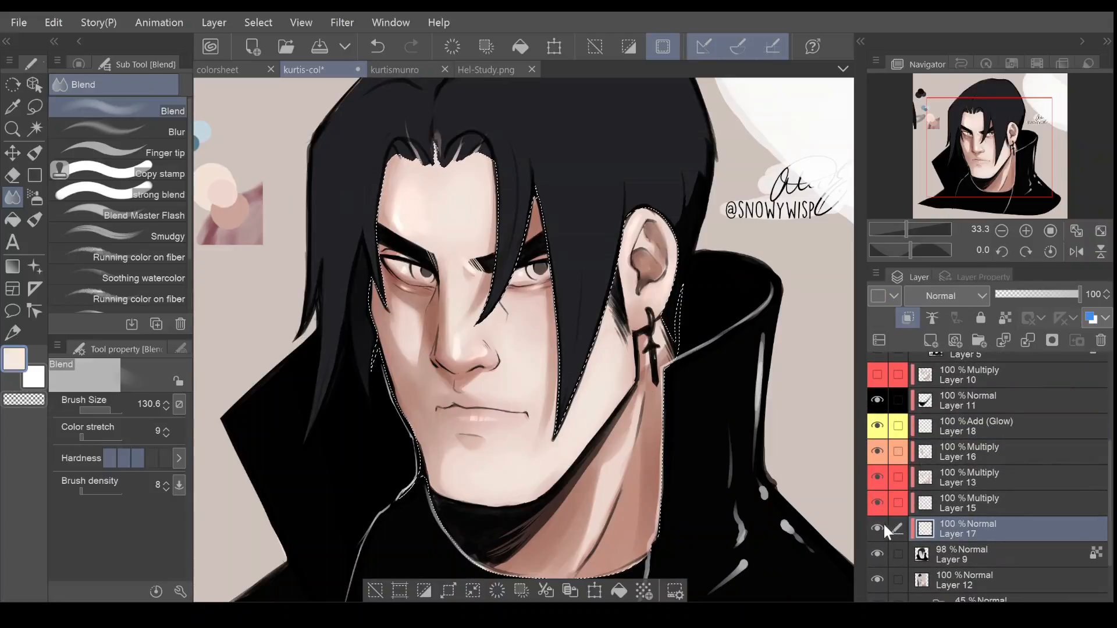
click(887, 301)
click(905, 374)
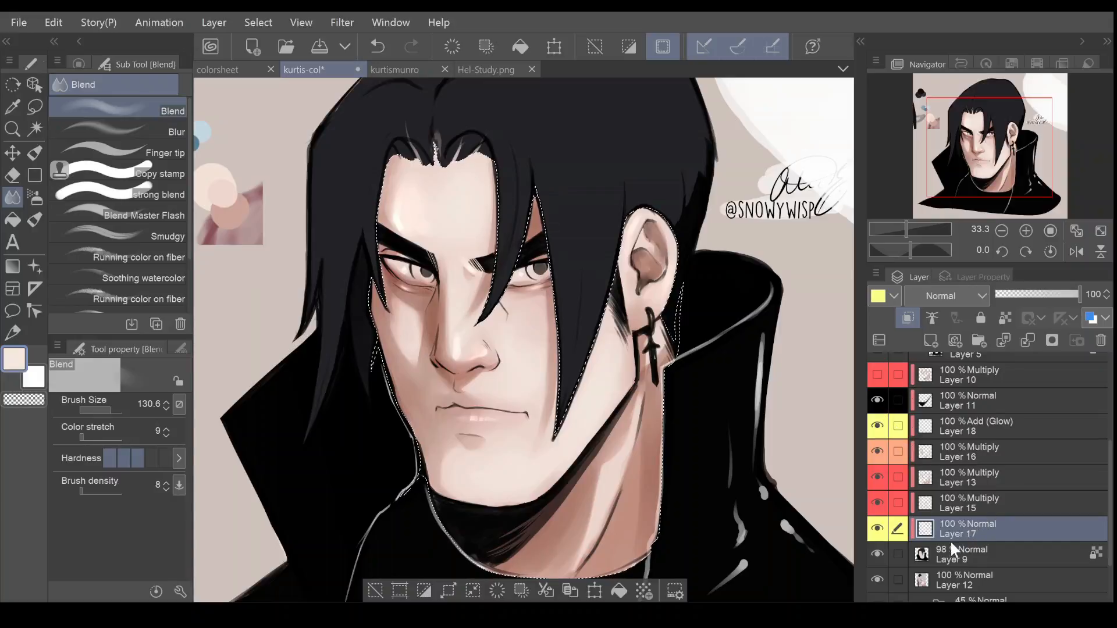
Create a new Normal layer directly above Layer 9 and mark it with a purple palette color
click(954, 561)
key(ctrl+shift+n)
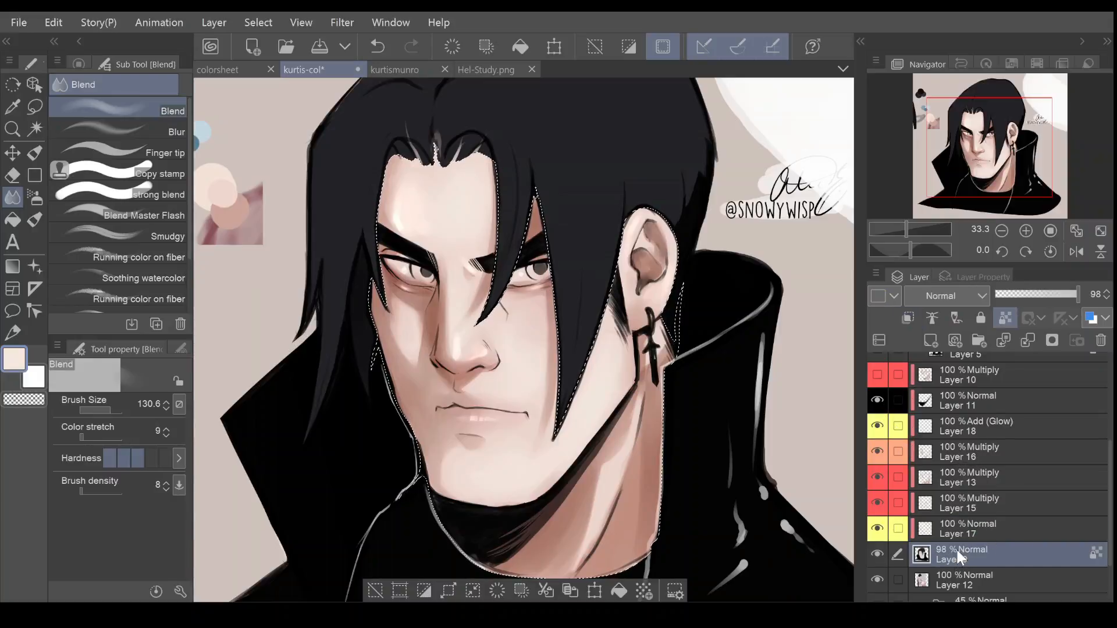
click(893, 298)
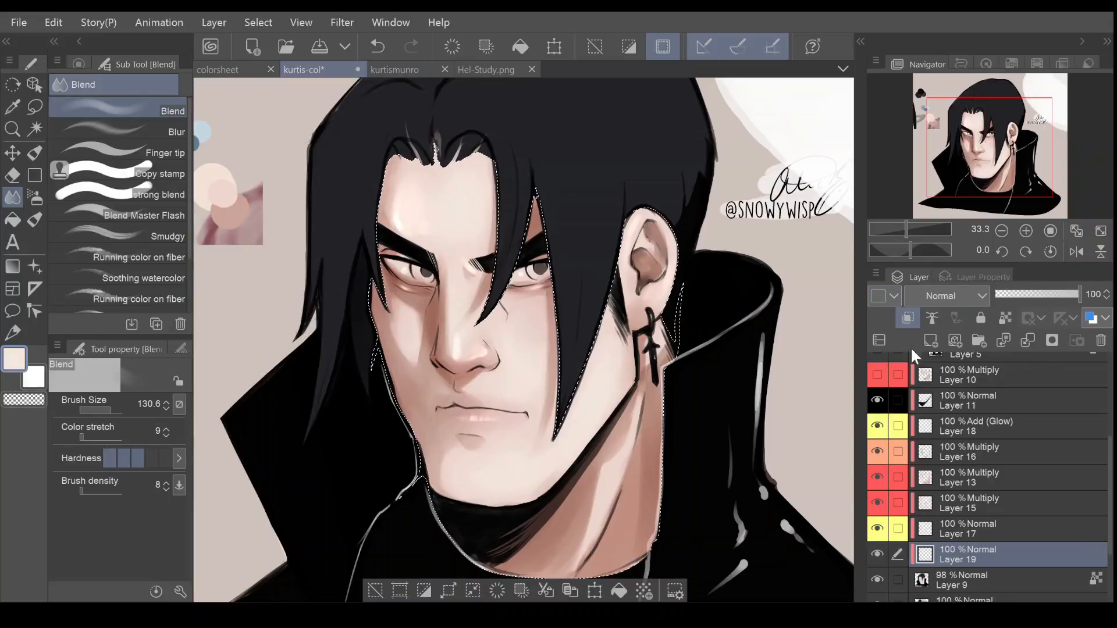
click(904, 442)
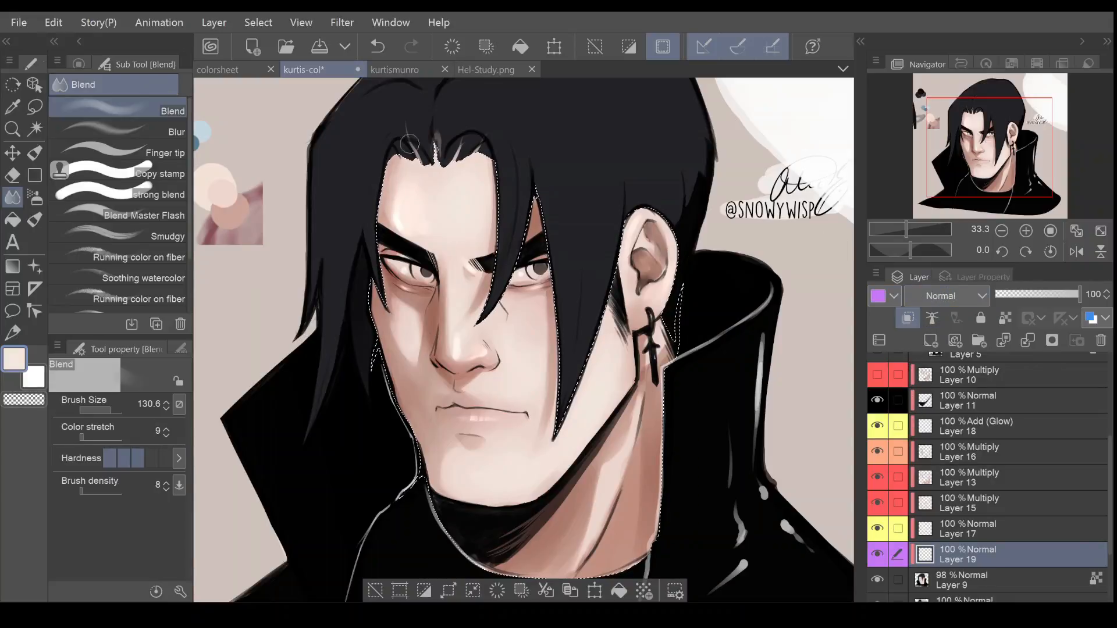
Shade beneath the eye nearer the ear on Layer 19 with near-black, using the Shadow brush at size 23.4
click(78, 64)
click(86, 208)
click(82, 228)
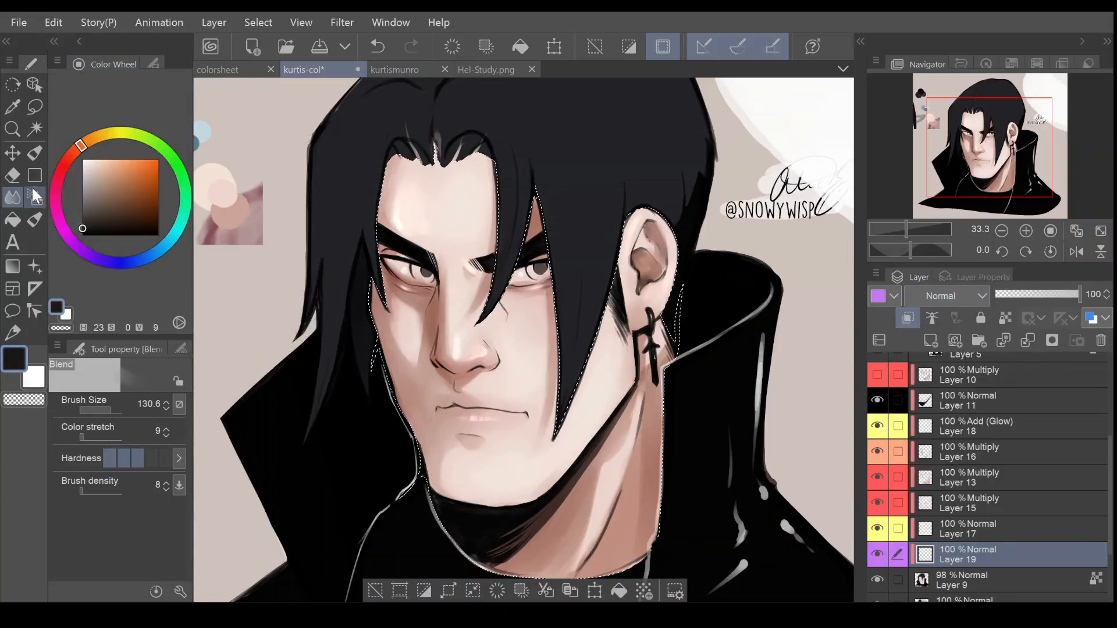
click(32, 201)
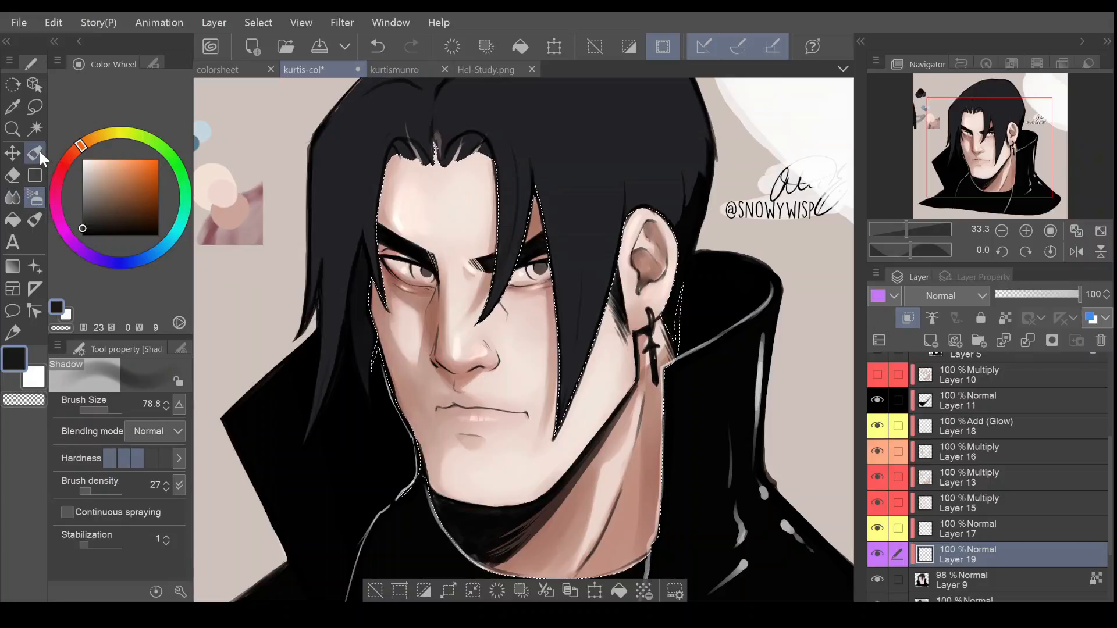
click(1023, 231)
click(1023, 231)
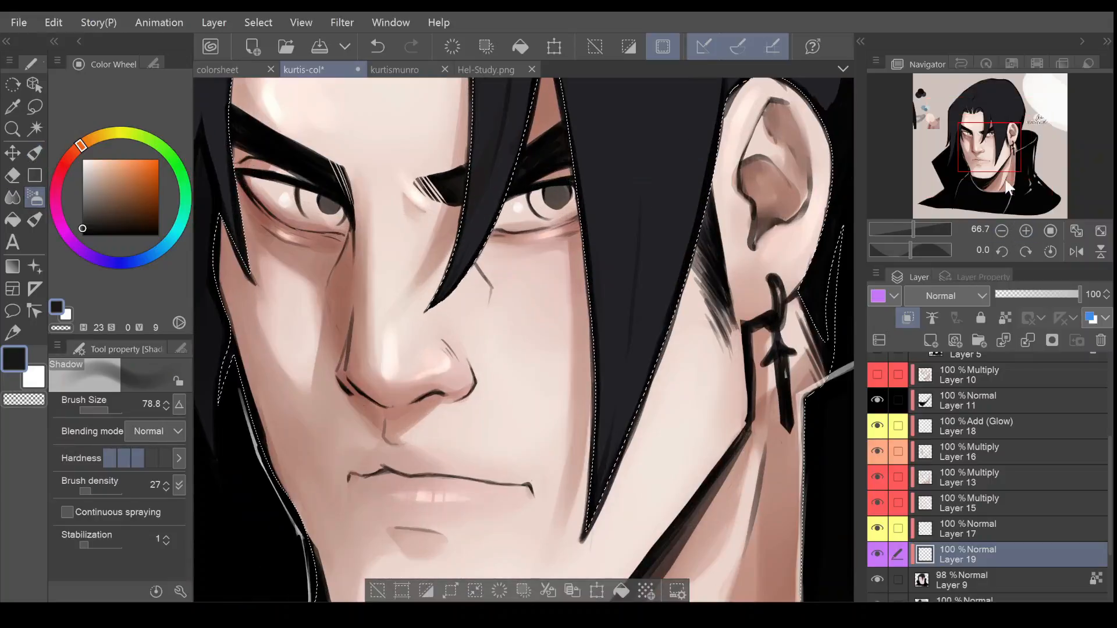
click(998, 250)
click(999, 250)
click(96, 402)
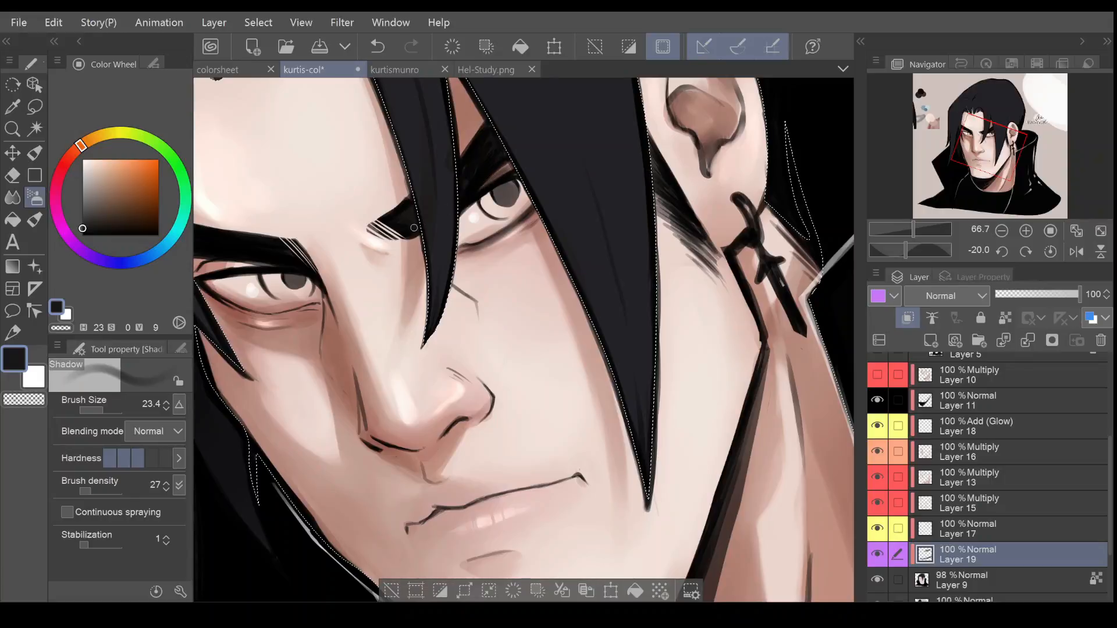
Paint matching near-black shading beneath the eye farther from the ear with the Shadow brush at size 23.4
click(1026, 247)
click(1026, 248)
click(1026, 250)
drag(993, 179, 964, 137)
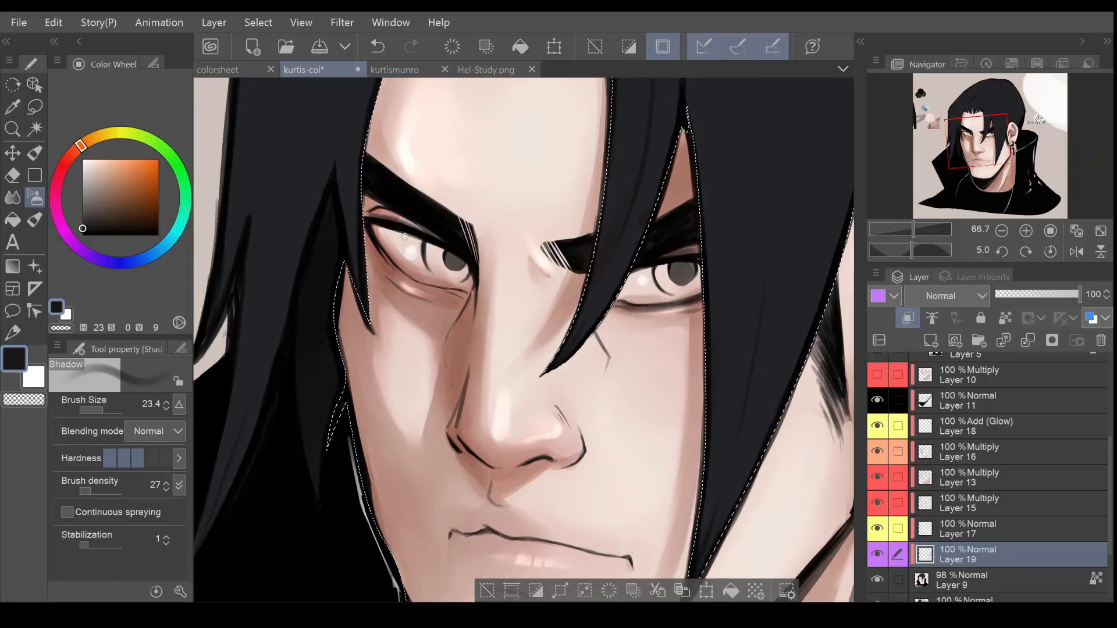
mouse_move(400, 274)
mouse_down()
mouse_move(463, 292)
mouse_move(381, 256)
mouse_move(397, 275)
mouse_move(366, 236)
mouse_move(446, 293)
mouse_up()
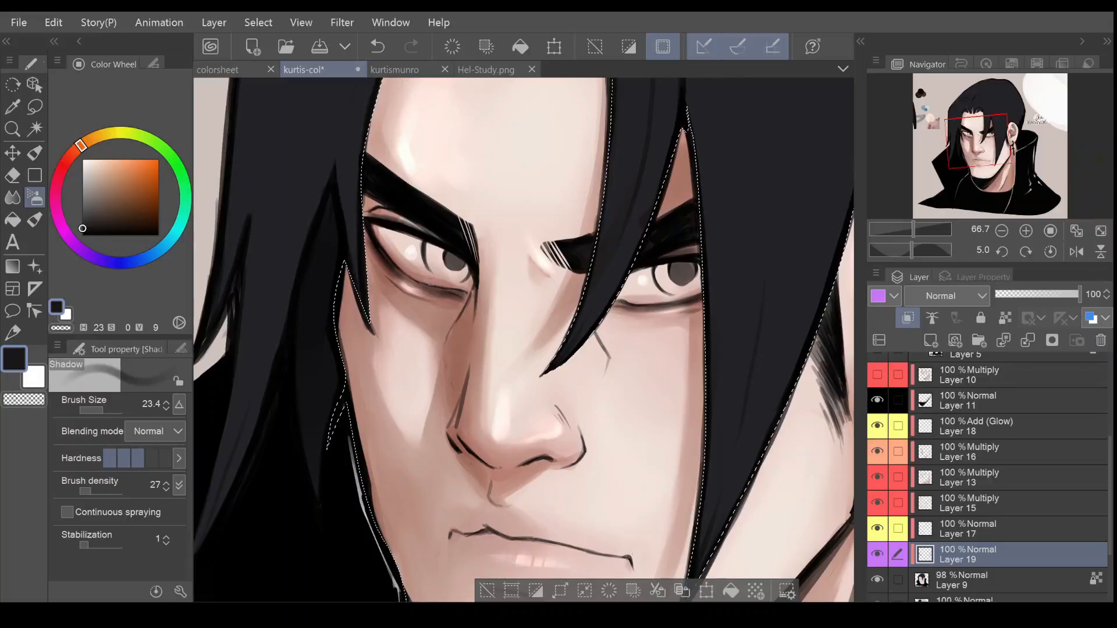
Soften the dark shading around the eye farther from the ear with the Blend tool at size 58.2 and 43.0
click(13, 197)
drag(108, 410, 105, 410)
mouse_move(388, 265)
mouse_down()
mouse_move(440, 296)
mouse_move(468, 299)
mouse_up()
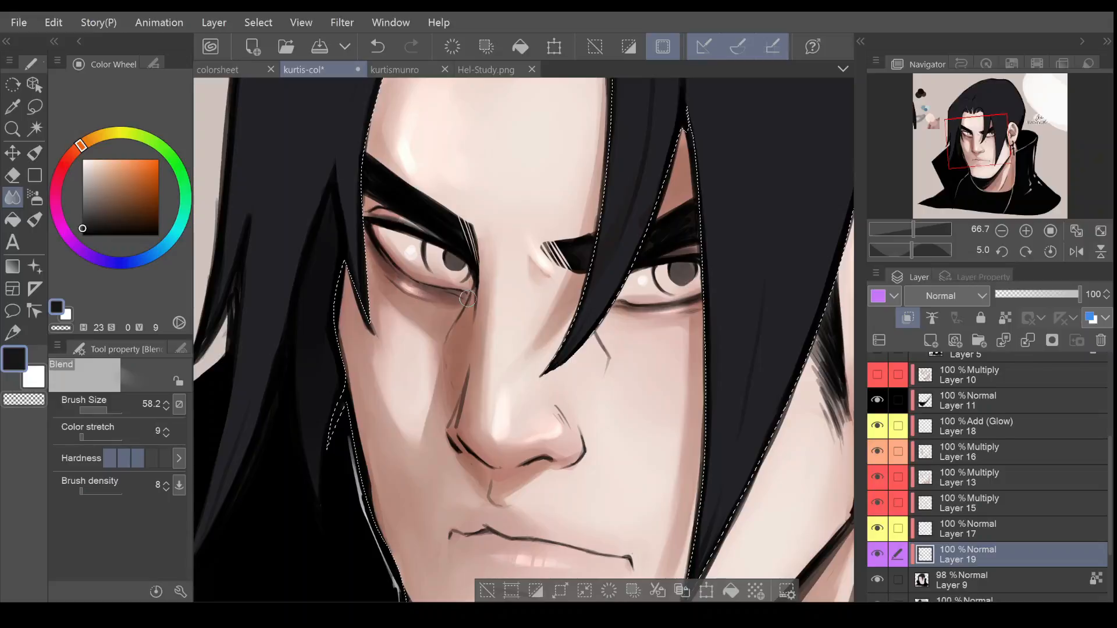
click(105, 410)
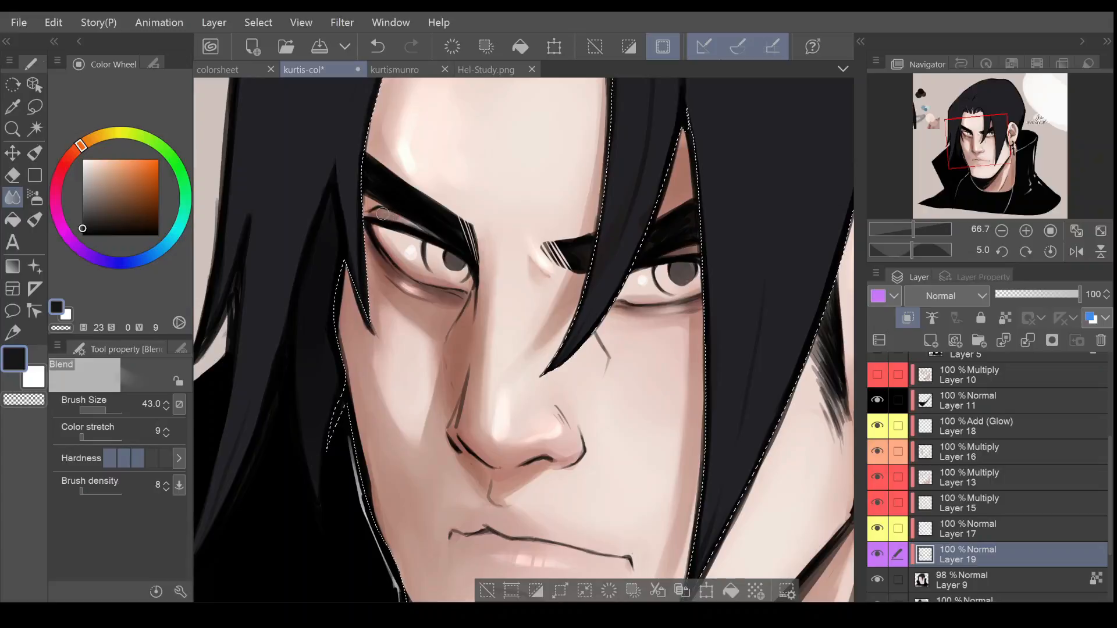
Refine the dark shading around the eye with the Shadow brush and Speedpaint Brush1, both at size 23.4
key(b)
key(b)
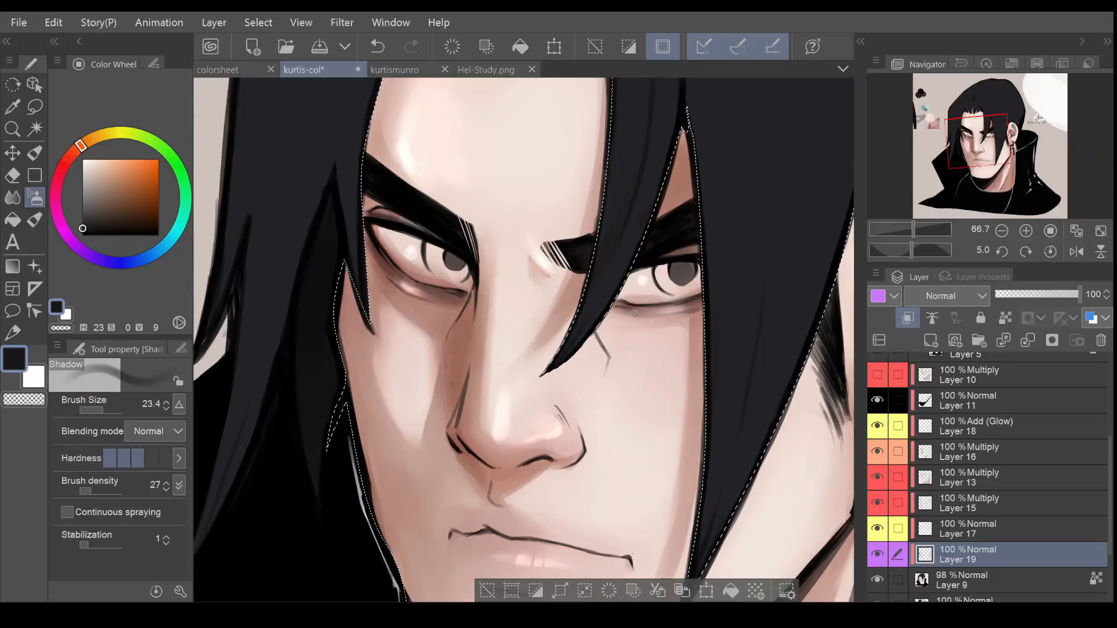
click(34, 152)
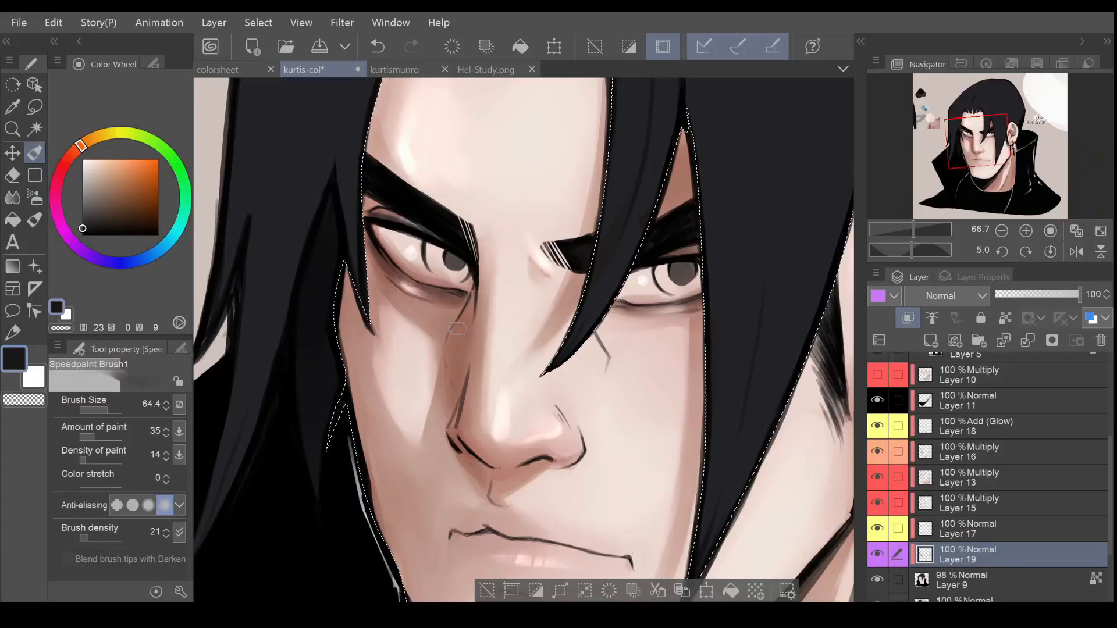
click(103, 411)
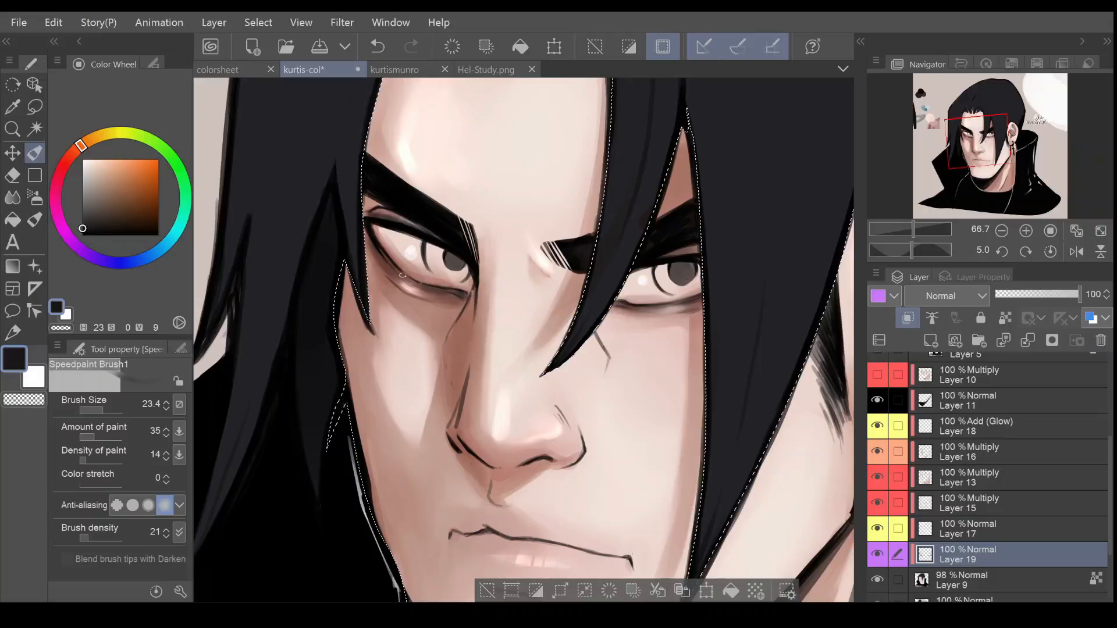
Try painting near-black over the lips with the Shadow brush at size 96.5, and undo the stroke
click(1001, 230)
click(1001, 230)
click(1001, 230)
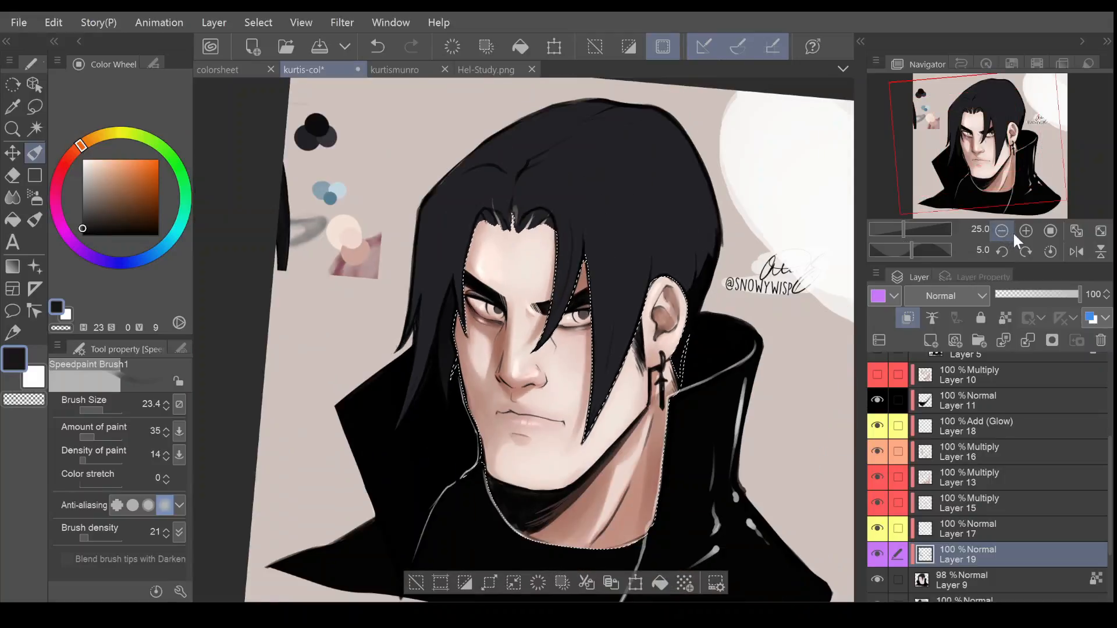
click(1000, 251)
click(1025, 233)
click(1024, 233)
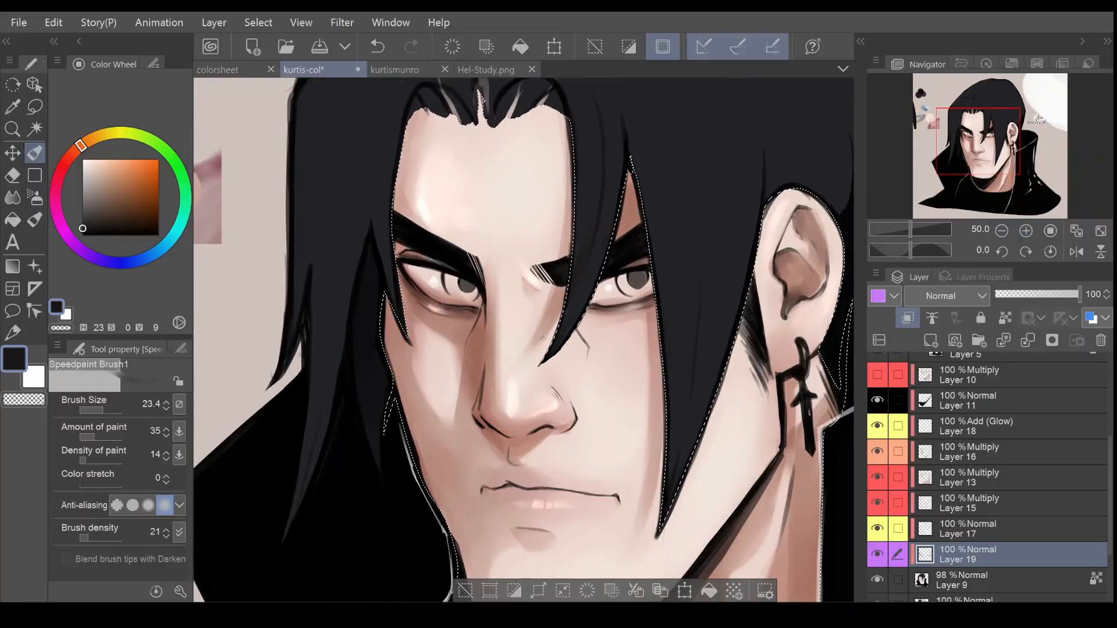
click(34, 197)
mouse_move(508, 476)
mouse_down()
mouse_move(555, 495)
mouse_move(506, 500)
mouse_move(544, 497)
mouse_up()
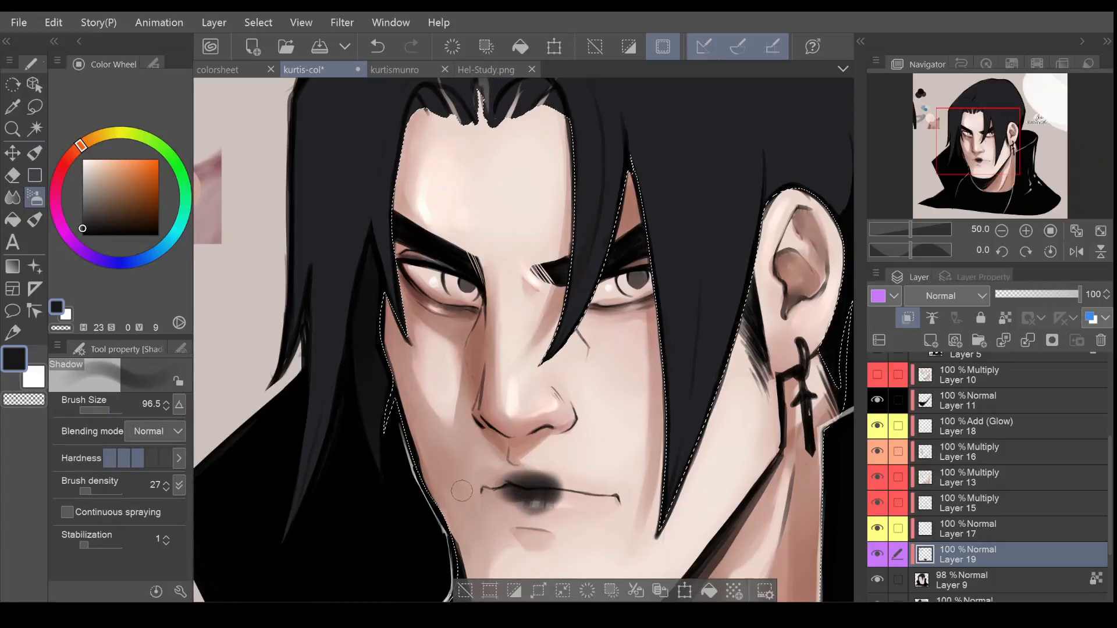
drag(995, 124, 997, 129)
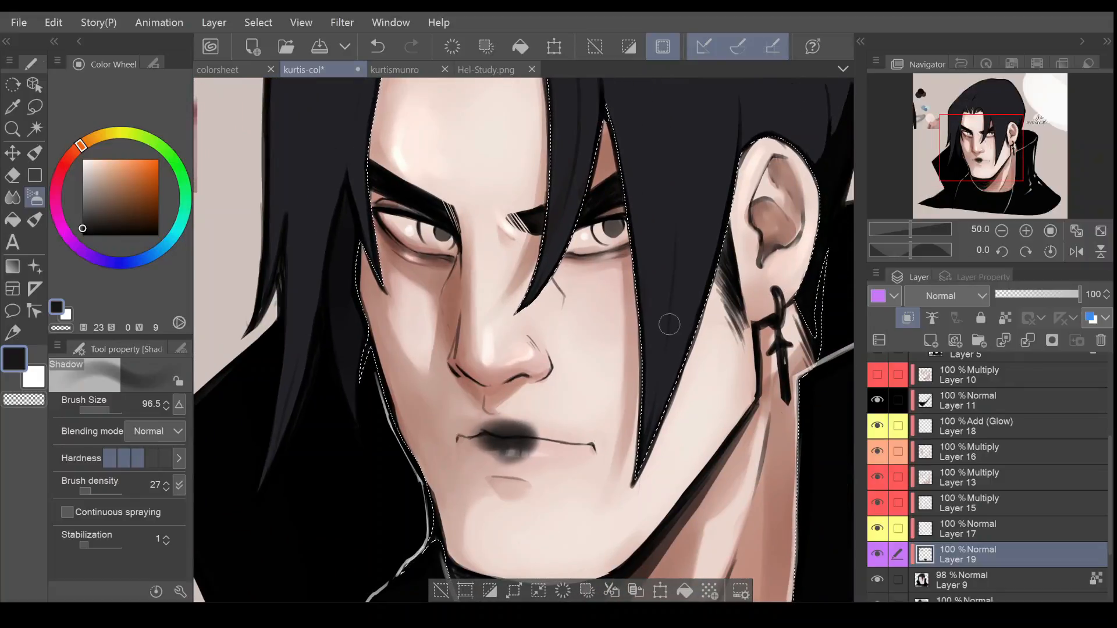
key(ctrl+z)
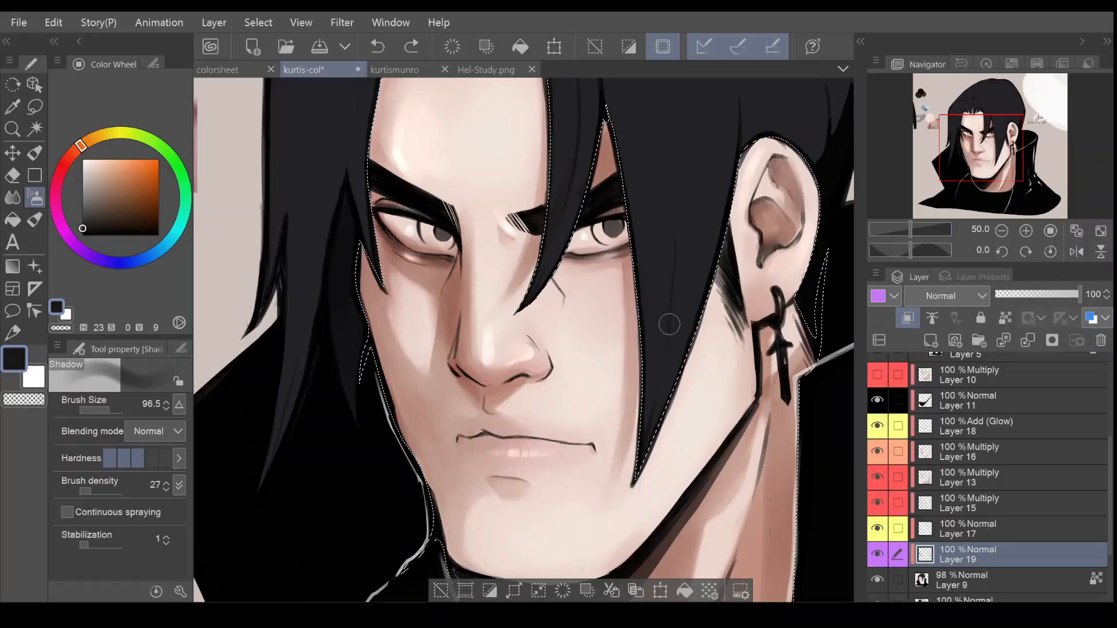
drag(988, 140, 991, 139)
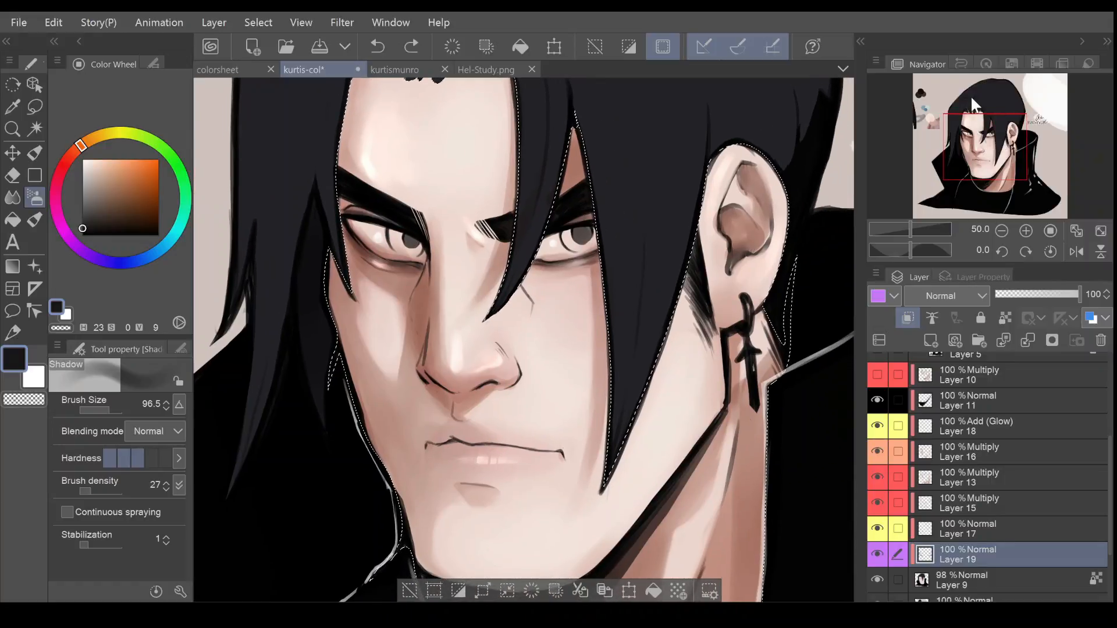
Try drawing crimson blush lines on both cheeks with the Comic liner at size 64.4, and undo them
click(57, 183)
click(158, 213)
click(146, 175)
key(p)
click(146, 62)
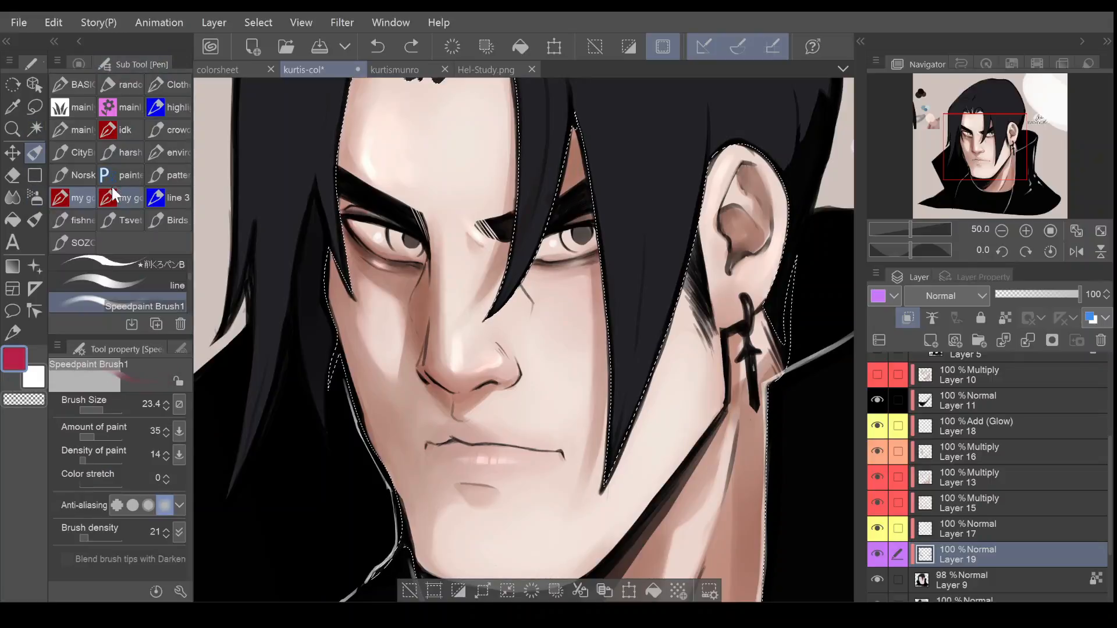
click(117, 192)
mouse_move(587, 290)
mouse_down()
mouse_move(562, 326)
mouse_move(559, 311)
mouse_move(586, 310)
mouse_up()
mouse_move(385, 297)
mouse_down()
mouse_move(362, 320)
mouse_move(364, 309)
mouse_up()
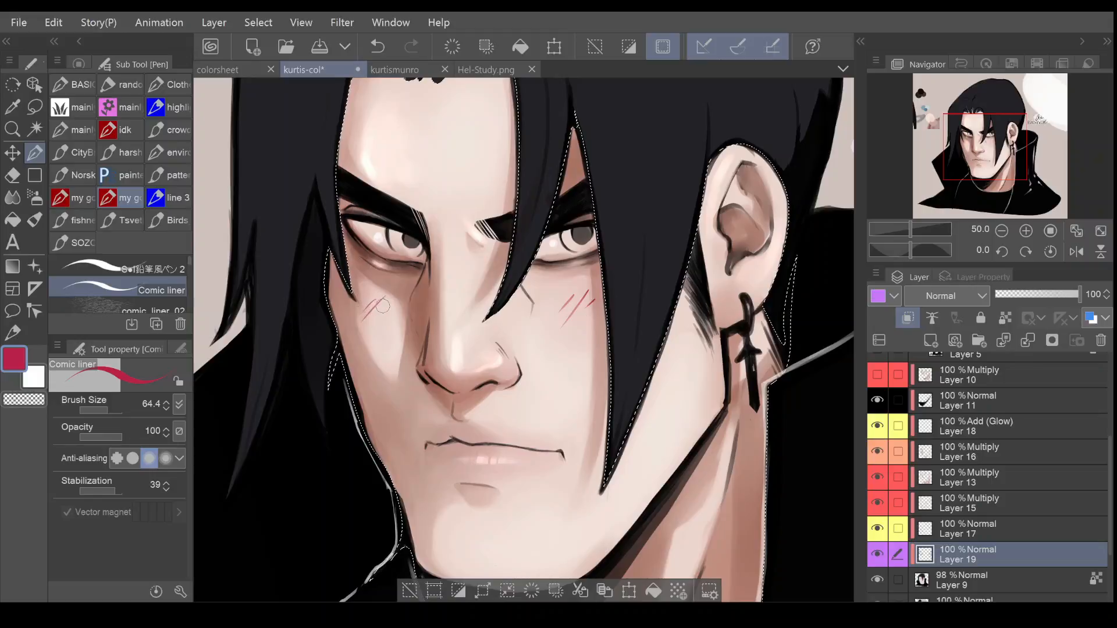
key(ctrl+z)
key(ctrl+z)
mouse_move(1010, 161)
mouse_down()
mouse_move(1019, 154)
mouse_move(993, 158)
mouse_up()
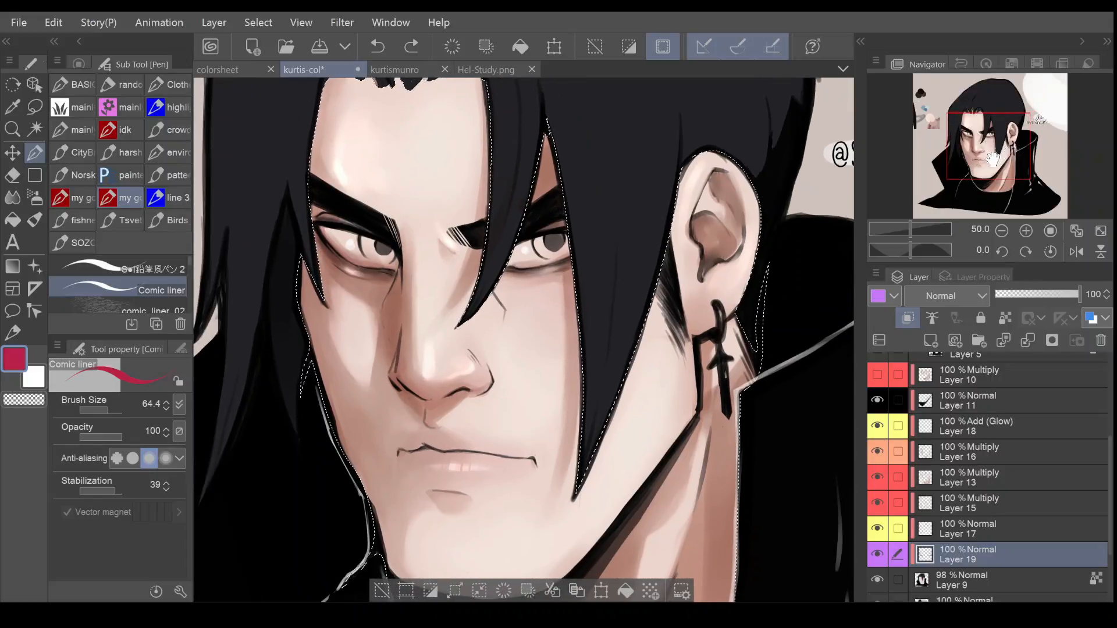
Set the drawing color to white and make Layer 9 the active layer
click(79, 64)
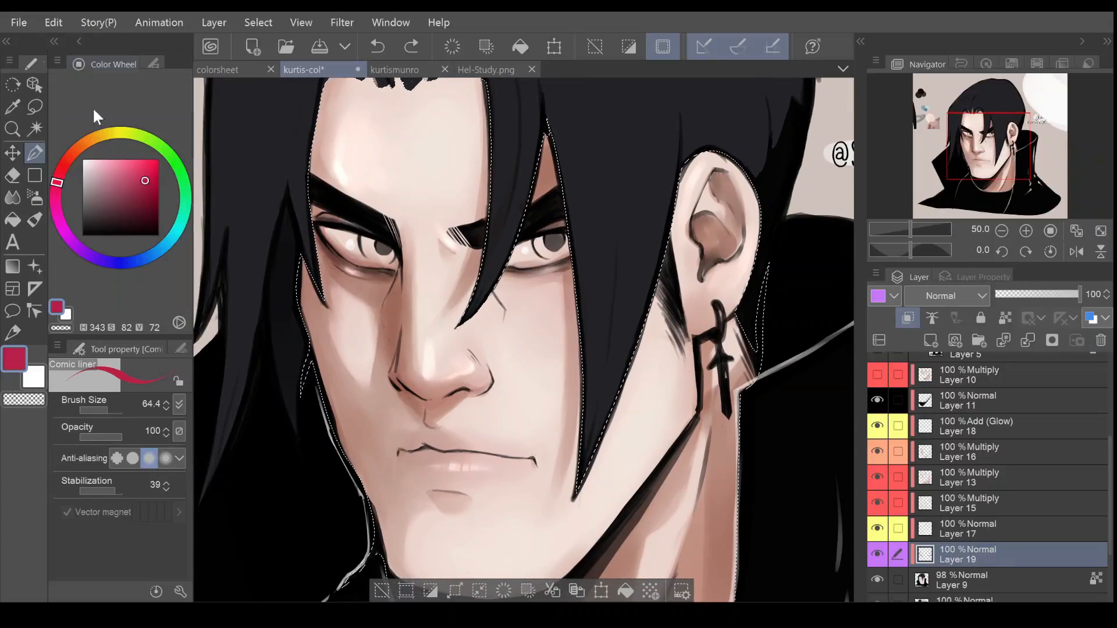
click(82, 159)
click(954, 576)
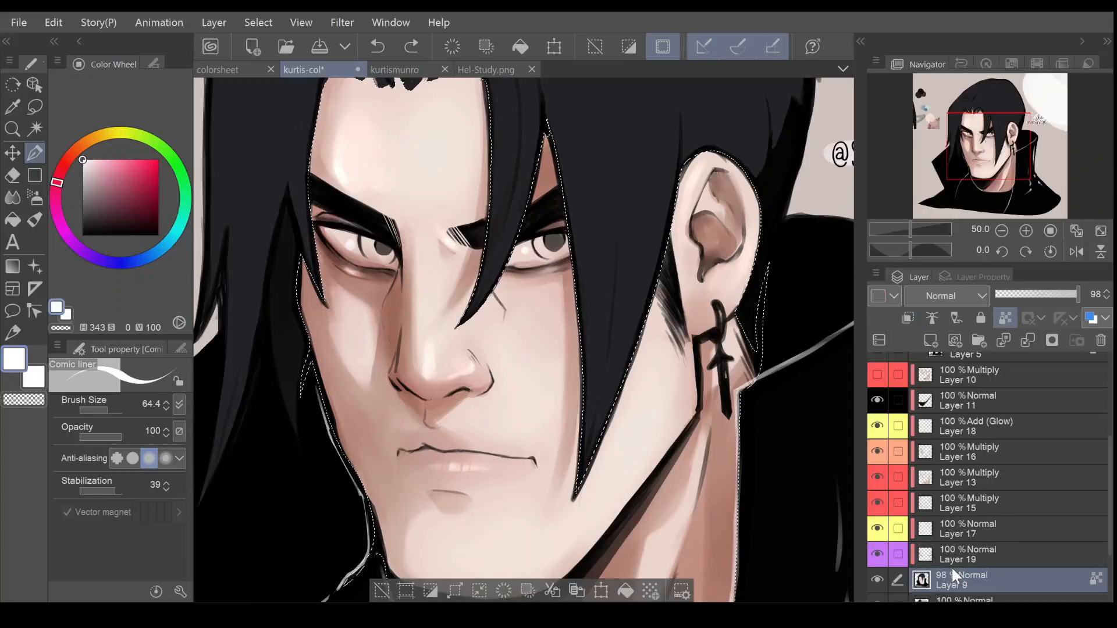
drag(718, 308, 724, 369)
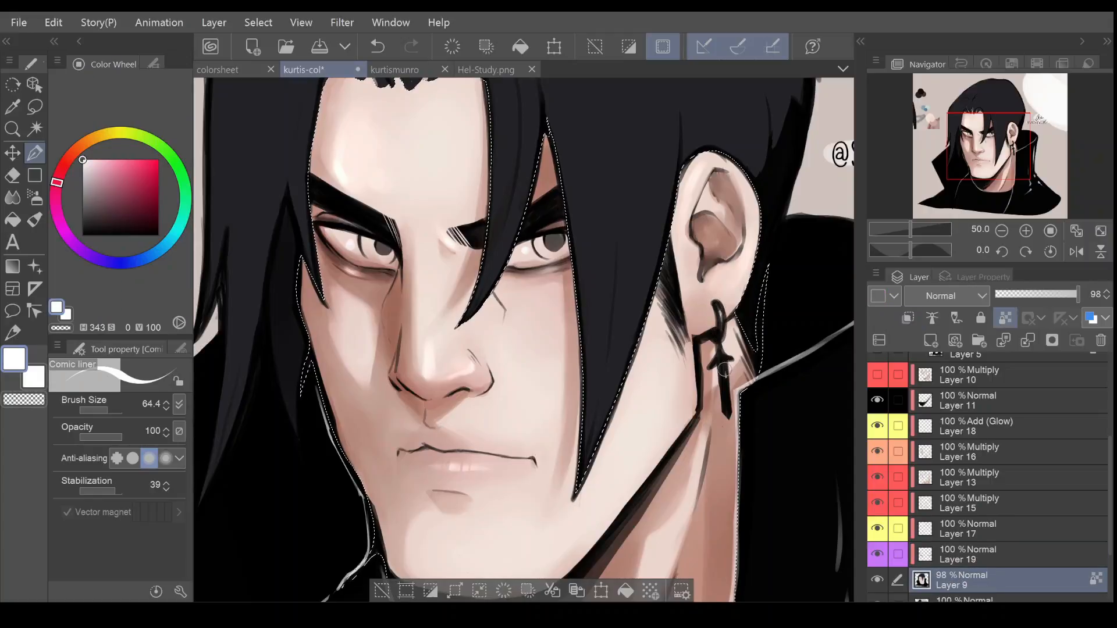
drag(992, 144, 992, 163)
click(1002, 230)
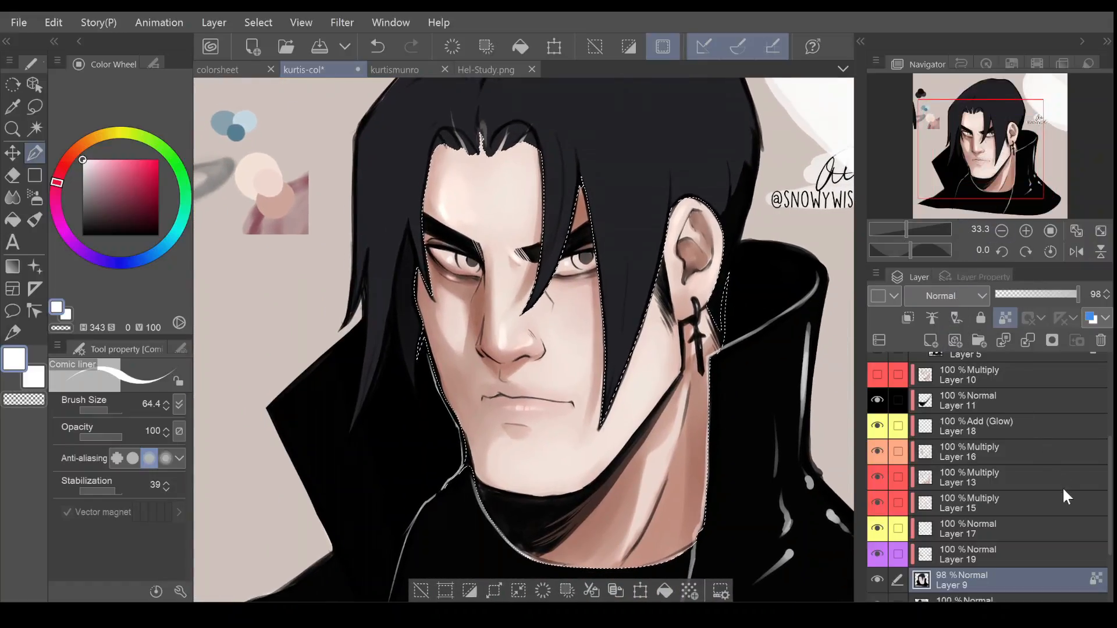
drag(1109, 490, 1080, 489)
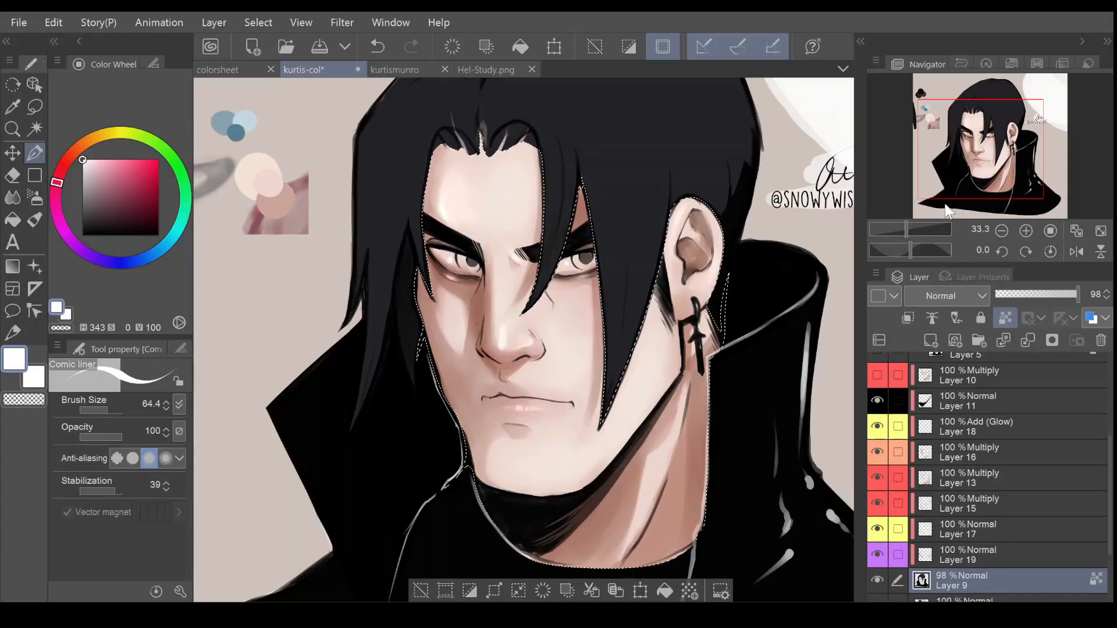
click(987, 142)
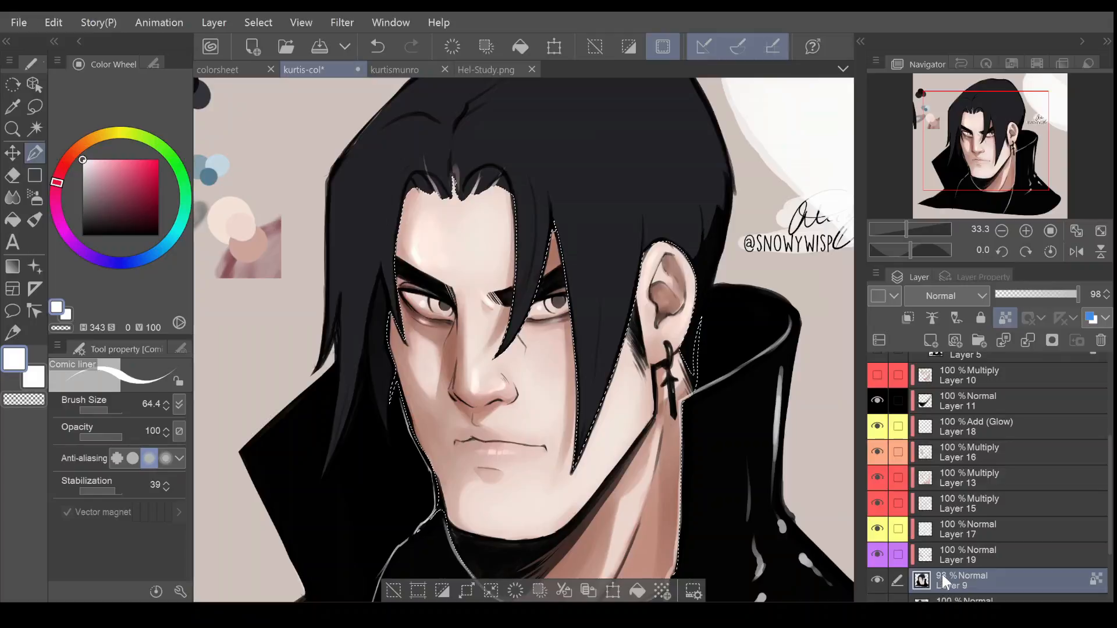
Create a new Normal layer directly above Layer 10 and clip it to the layer below
click(970, 380)
click(931, 340)
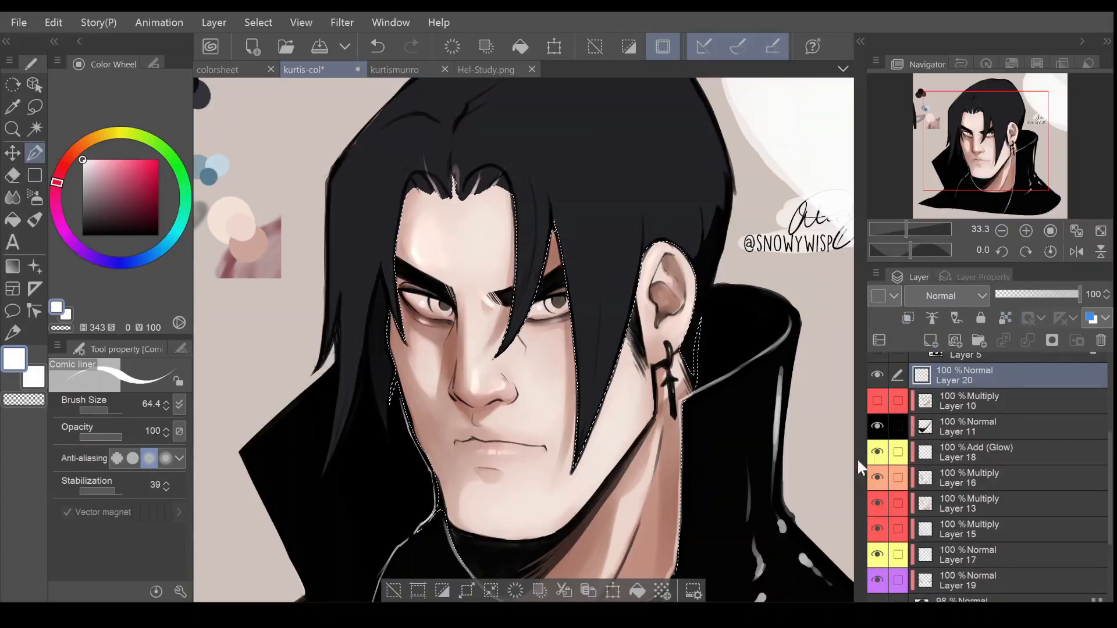
click(908, 318)
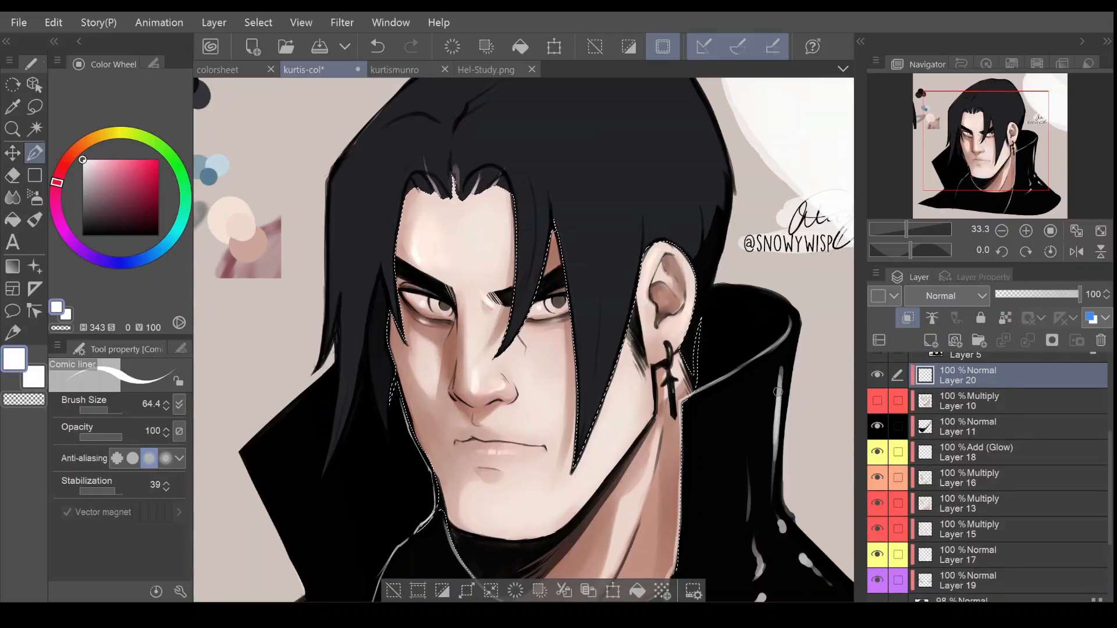
Paint the white of the eye nearer the ear grayish beige (H 28, S 12, V 77) with the Comic liner at size 118.1
click(85, 142)
click(93, 180)
drag(96, 178, 96, 184)
click(109, 410)
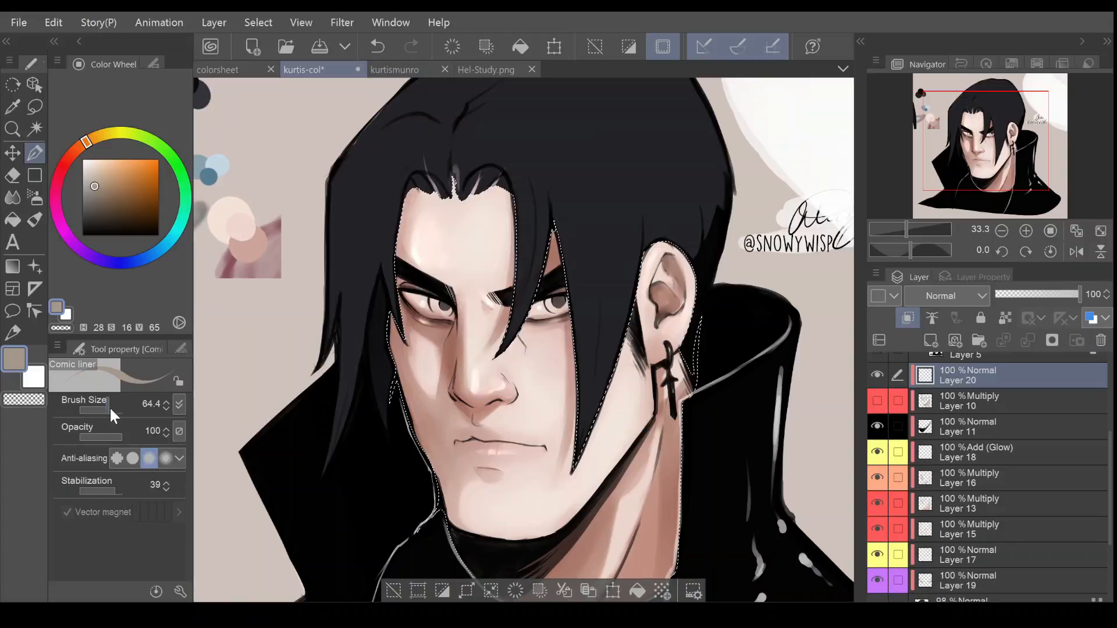
click(1026, 231)
click(1026, 231)
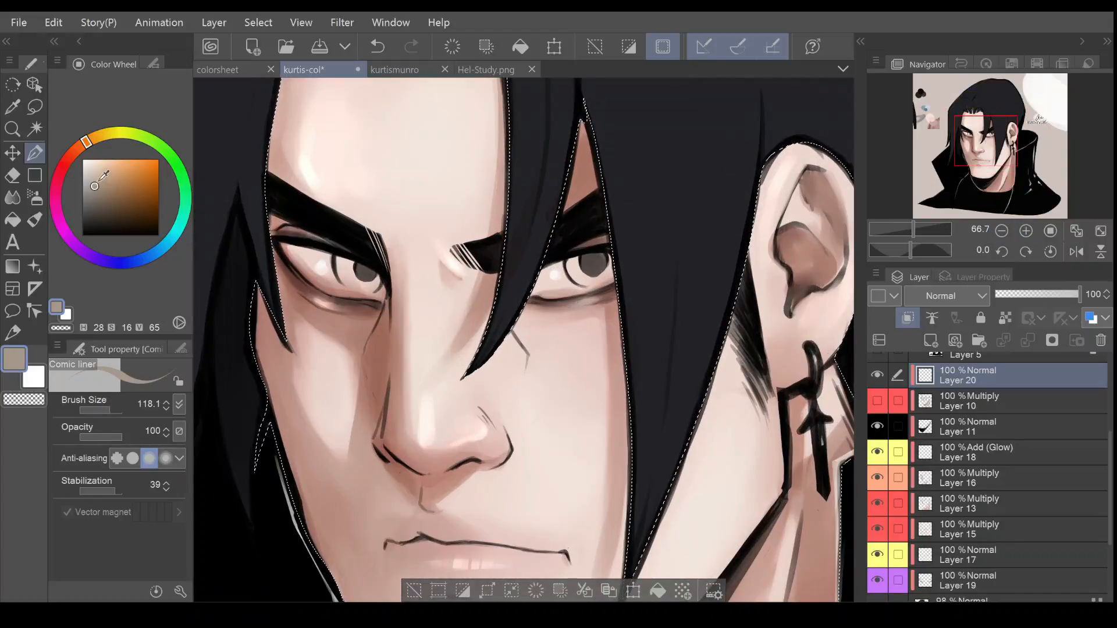
alt+click(554, 273)
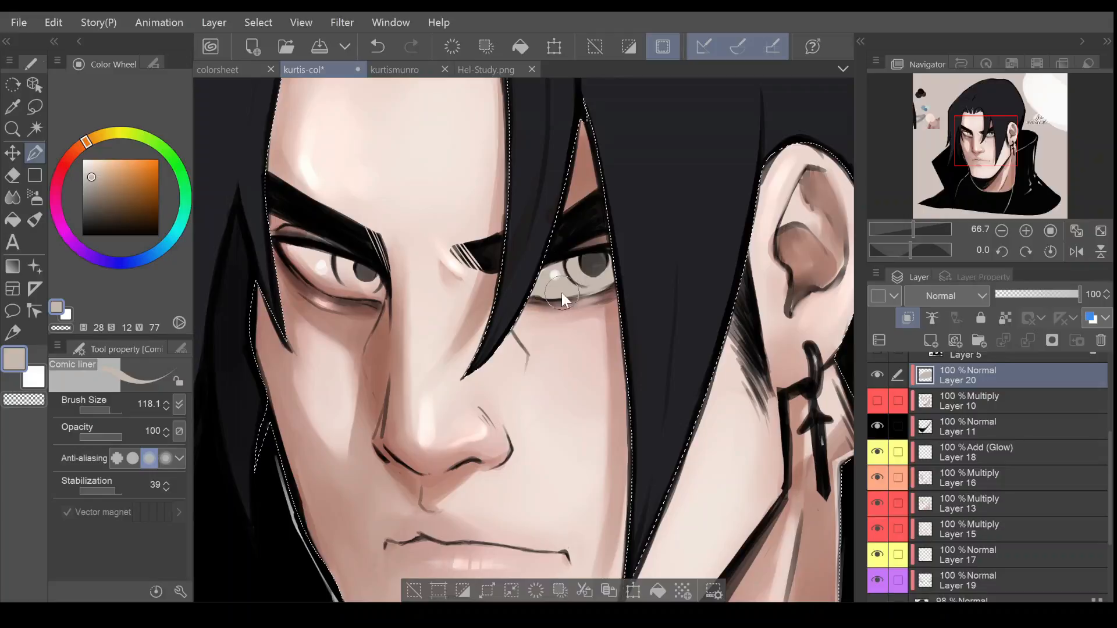
key(ctrl+z)
drag(536, 295, 595, 281)
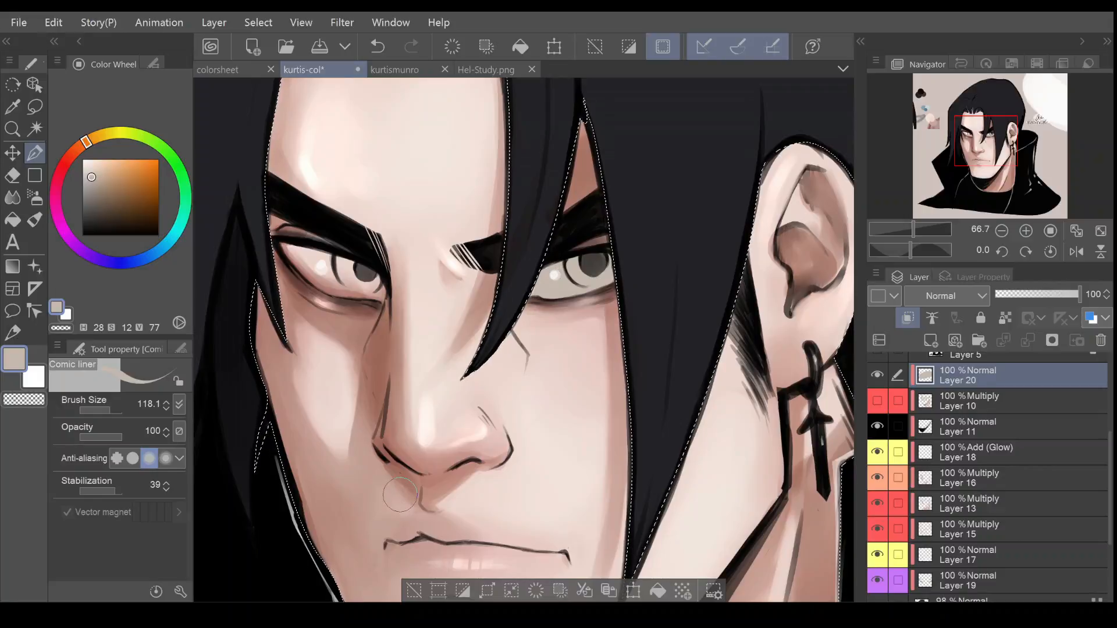
Paint the white of the other eye in the same grayish beige with the Comic liner at size 78.8
click(108, 411)
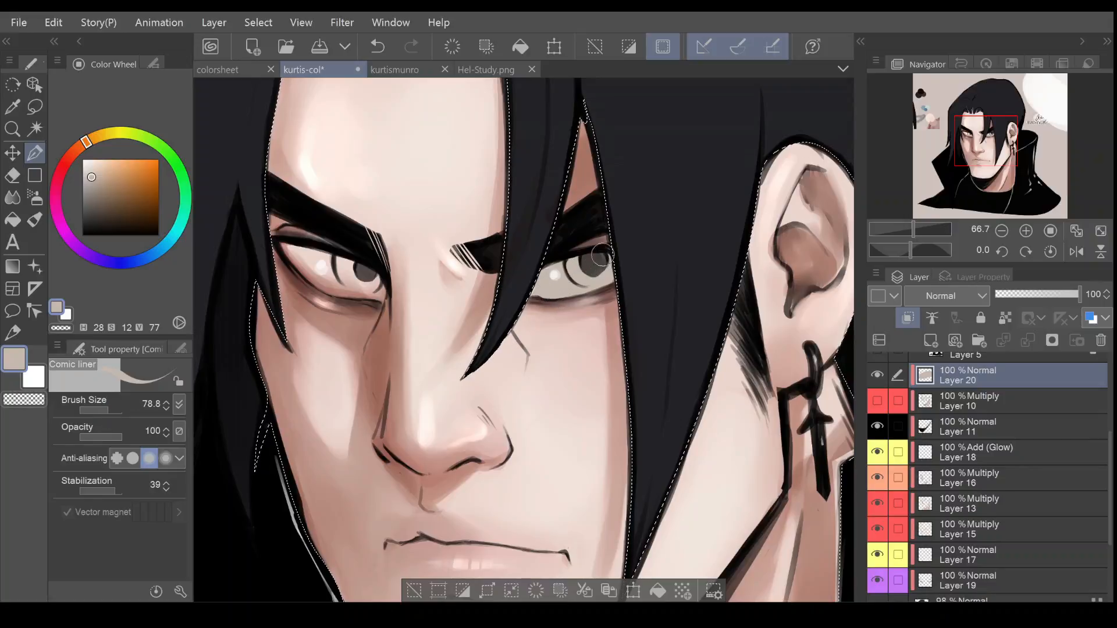
drag(993, 154, 982, 157)
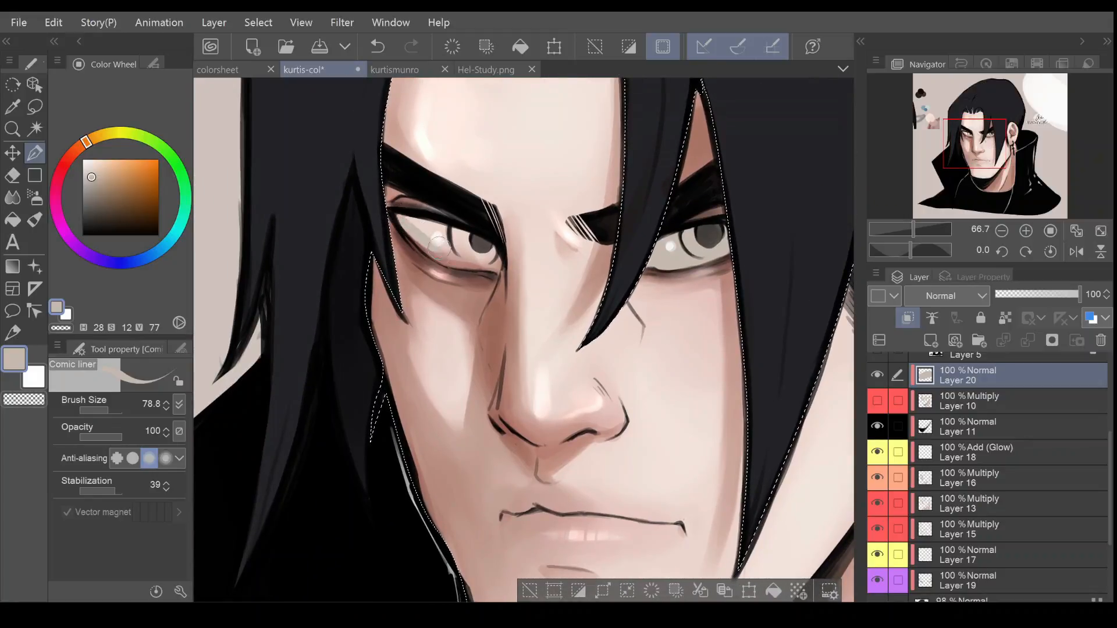
mouse_move(430, 246)
mouse_down()
mouse_move(404, 219)
mouse_move(440, 255)
mouse_move(402, 216)
mouse_move(421, 244)
mouse_move(459, 260)
mouse_move(425, 247)
mouse_move(466, 258)
mouse_move(426, 245)
mouse_move(456, 267)
mouse_move(442, 253)
mouse_move(496, 269)
mouse_move(490, 251)
mouse_move(493, 262)
mouse_move(401, 220)
mouse_move(475, 237)
mouse_move(395, 213)
mouse_move(494, 261)
mouse_up()
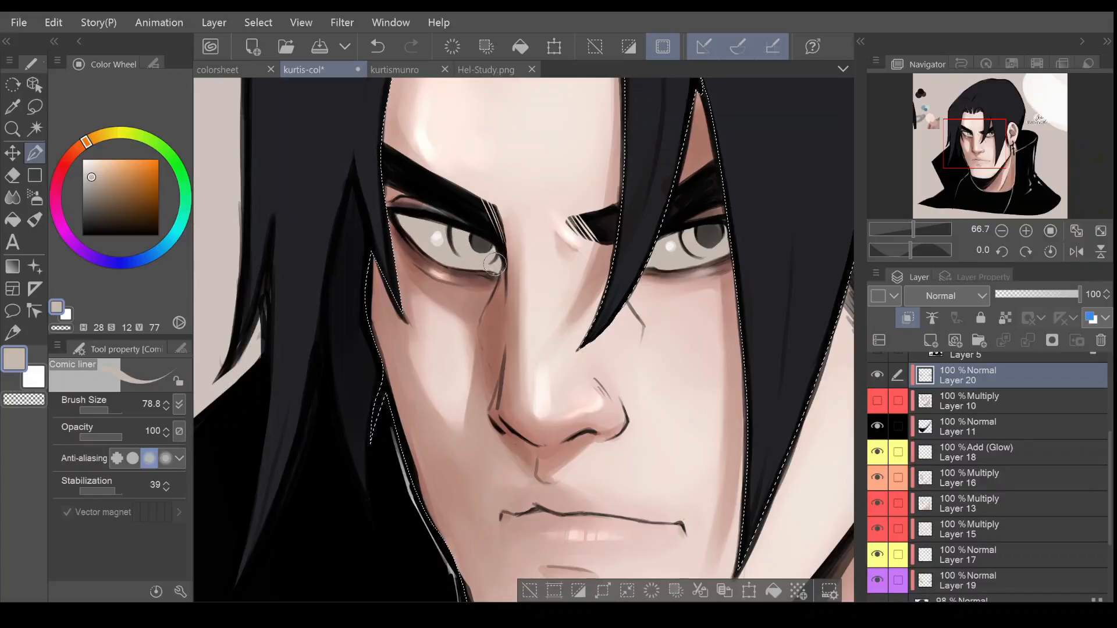
Clean up the eye-white edges with the Hard eraser at size 38.9, and lock transparent pixels on Layer 20
key(e)
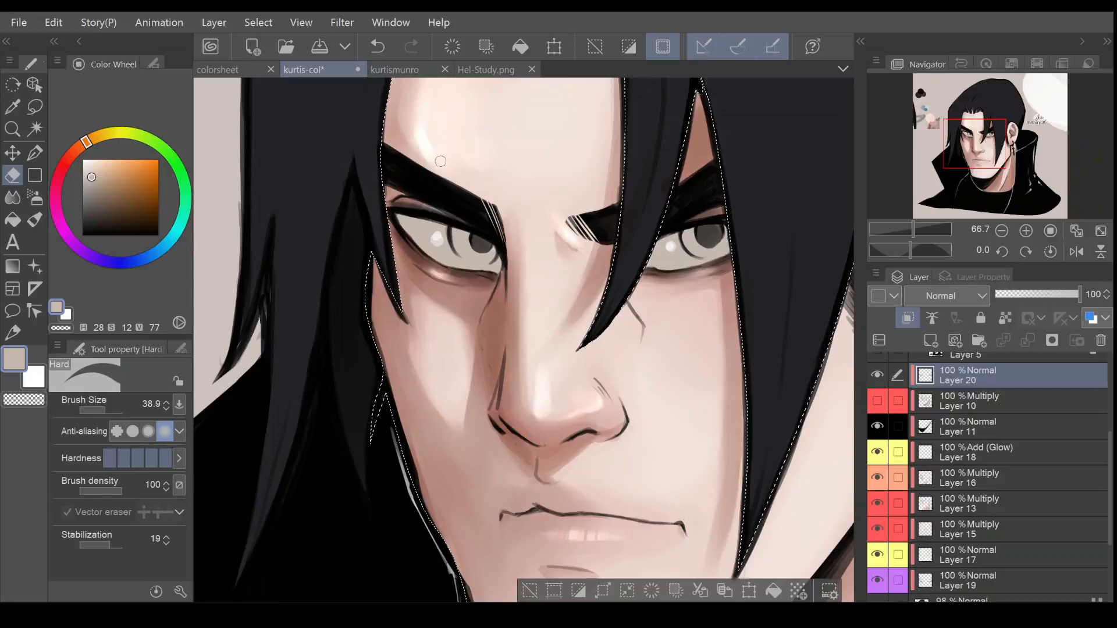
drag(984, 154, 991, 154)
click(1005, 318)
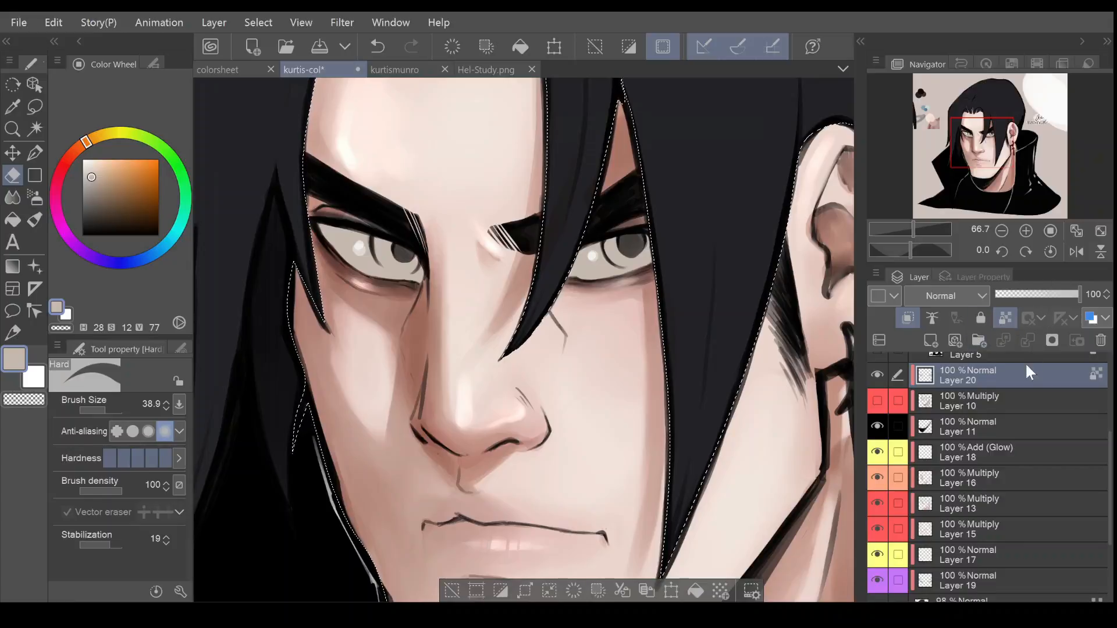
Shade the upper areas of both eye whites grayish brown (H 28, S 14, V 46) with the line brush at size 118.1
click(99, 200)
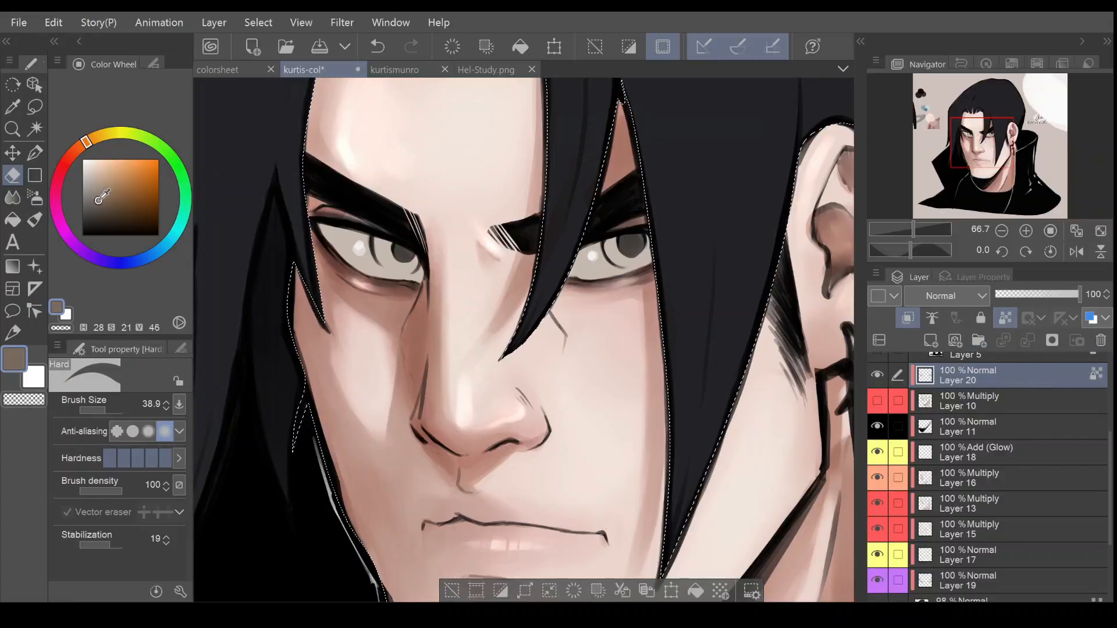
click(93, 200)
click(34, 153)
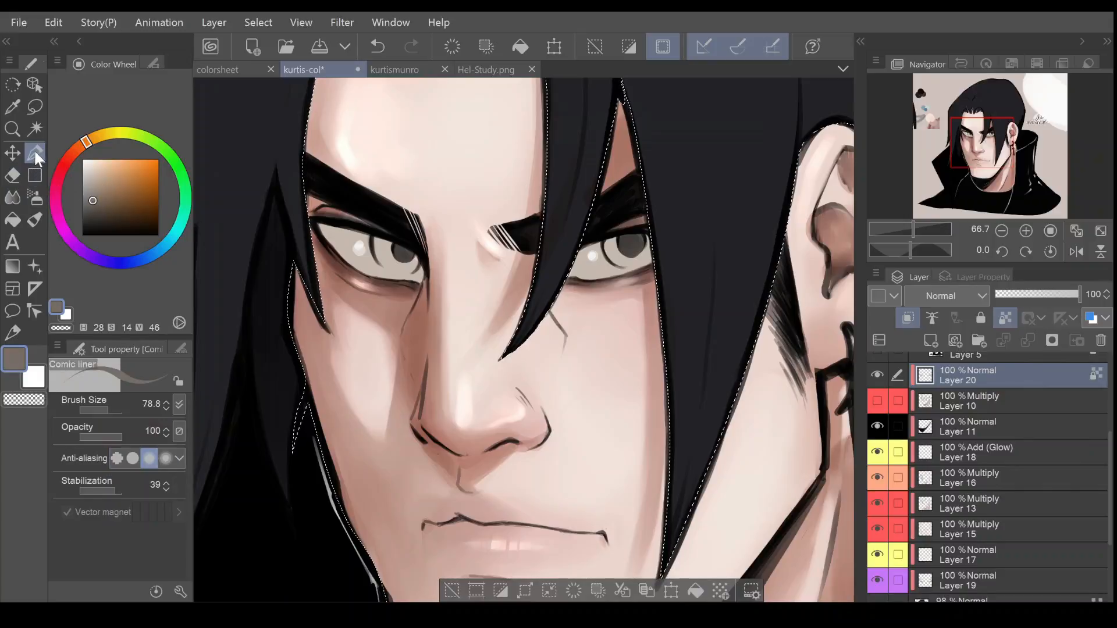
click(152, 63)
click(82, 197)
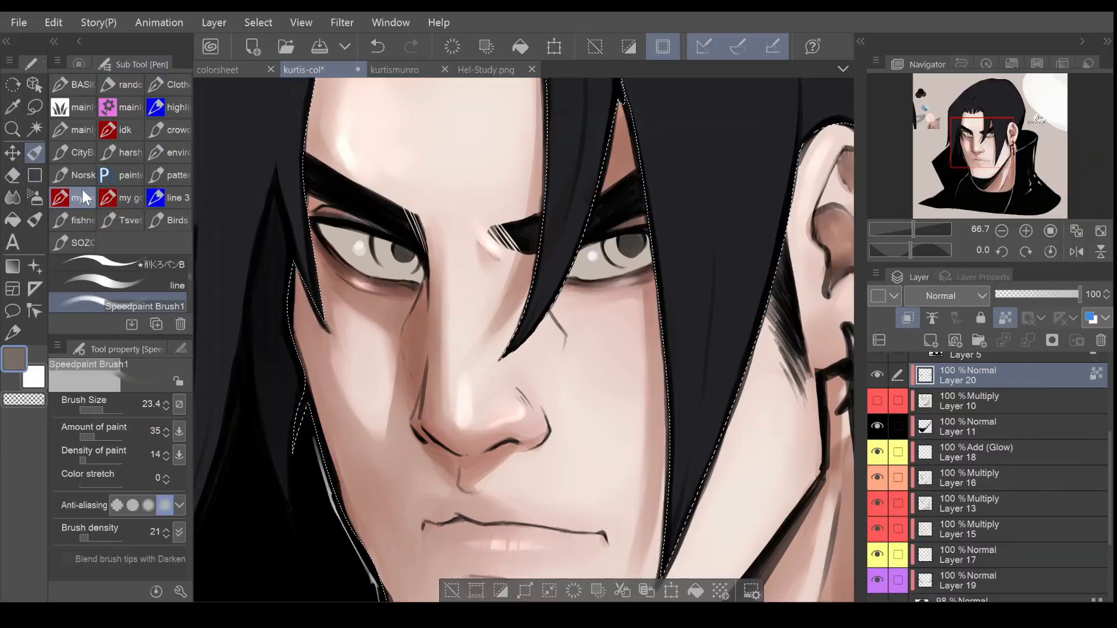
click(134, 283)
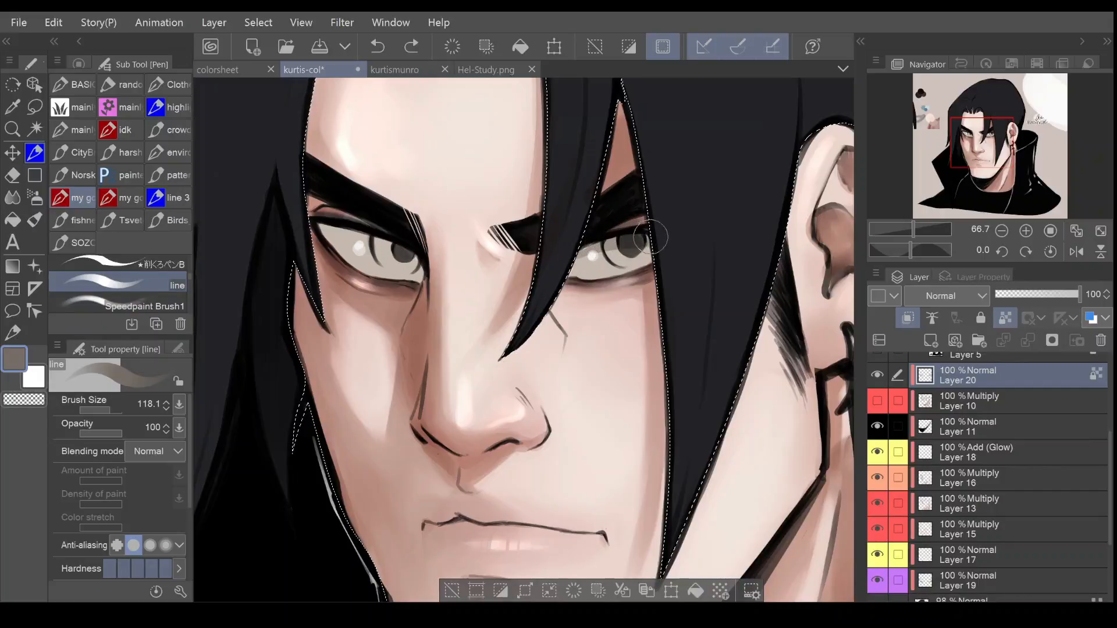
drag(413, 428, 398, 440)
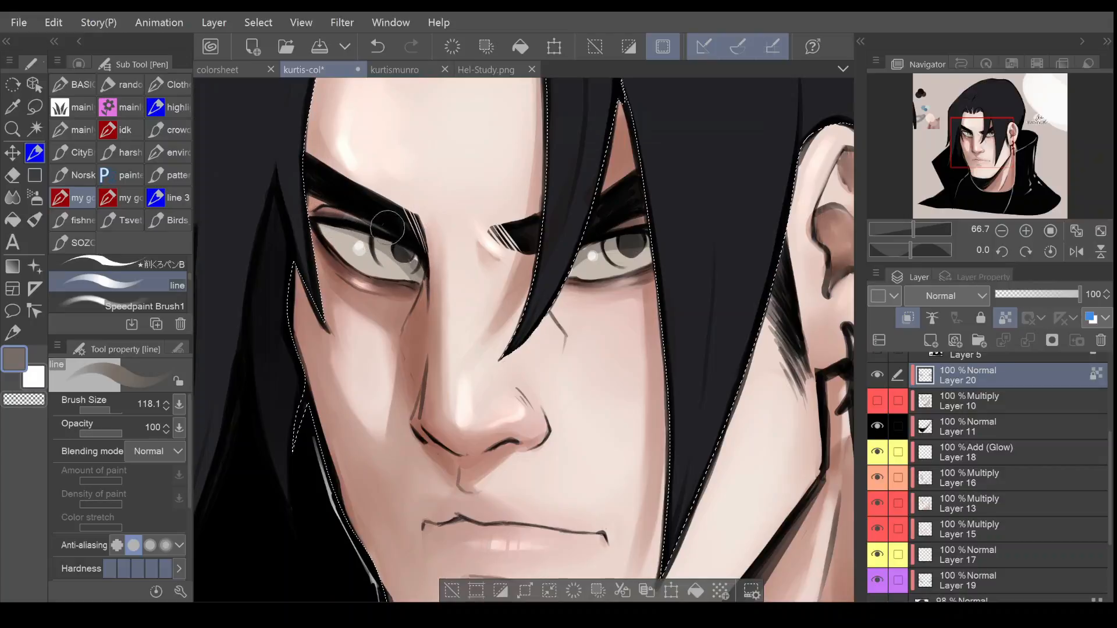
Refine the eye-white shading with the line brush at size 78.8, relock transparent pixels, and soften it with Blend at size 25.9
click(1005, 318)
click(108, 410)
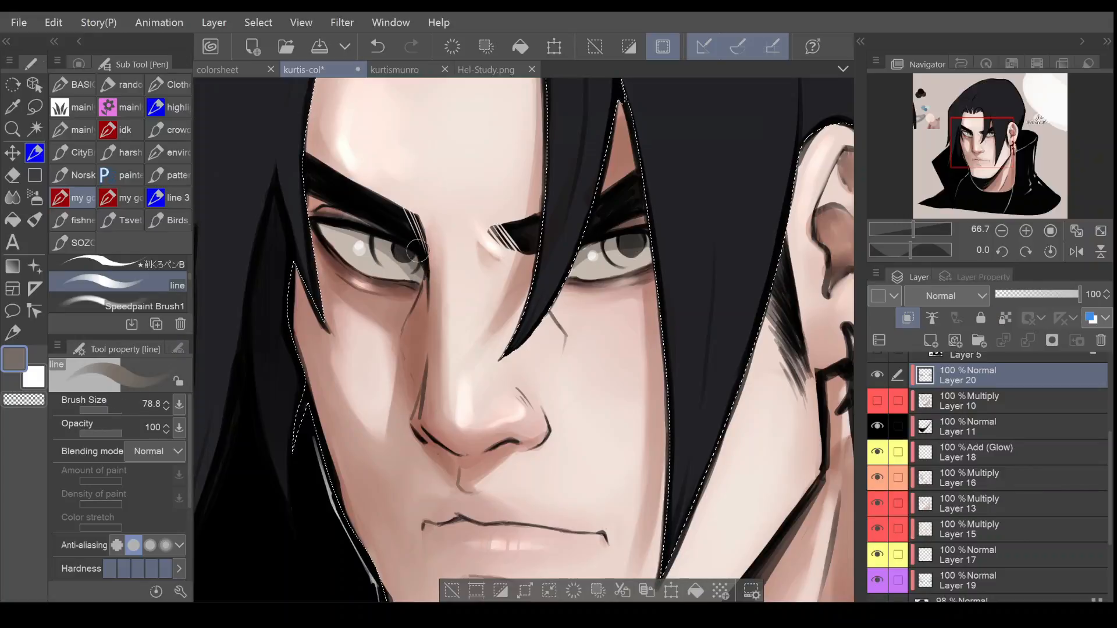
drag(596, 245, 585, 249)
click(1005, 318)
click(12, 197)
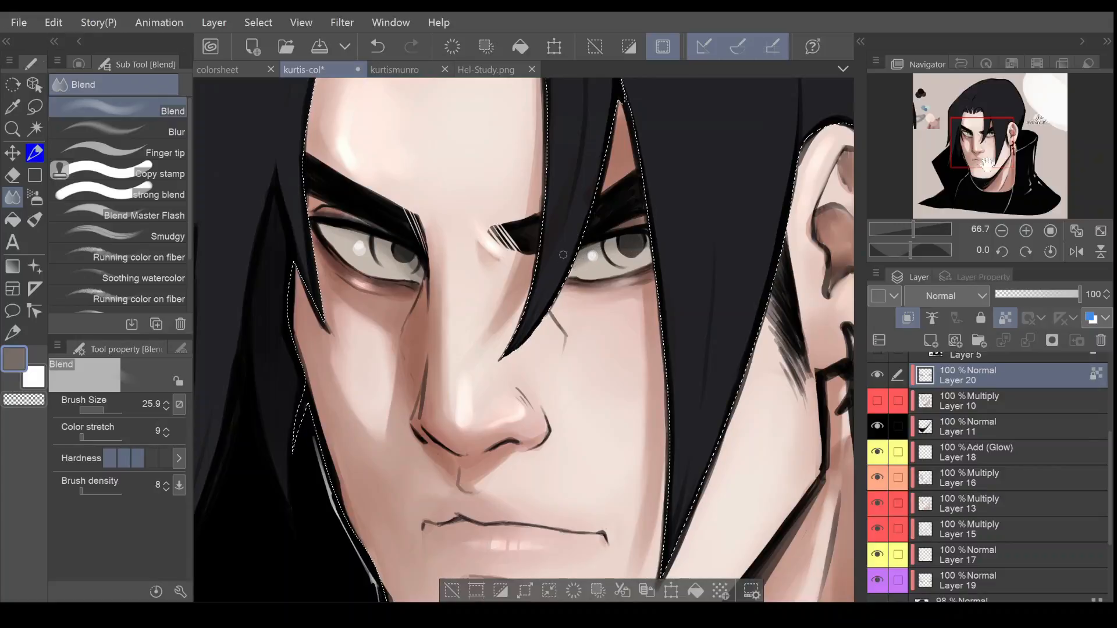
click(1000, 231)
click(1001, 231)
click(1026, 231)
click(1025, 231)
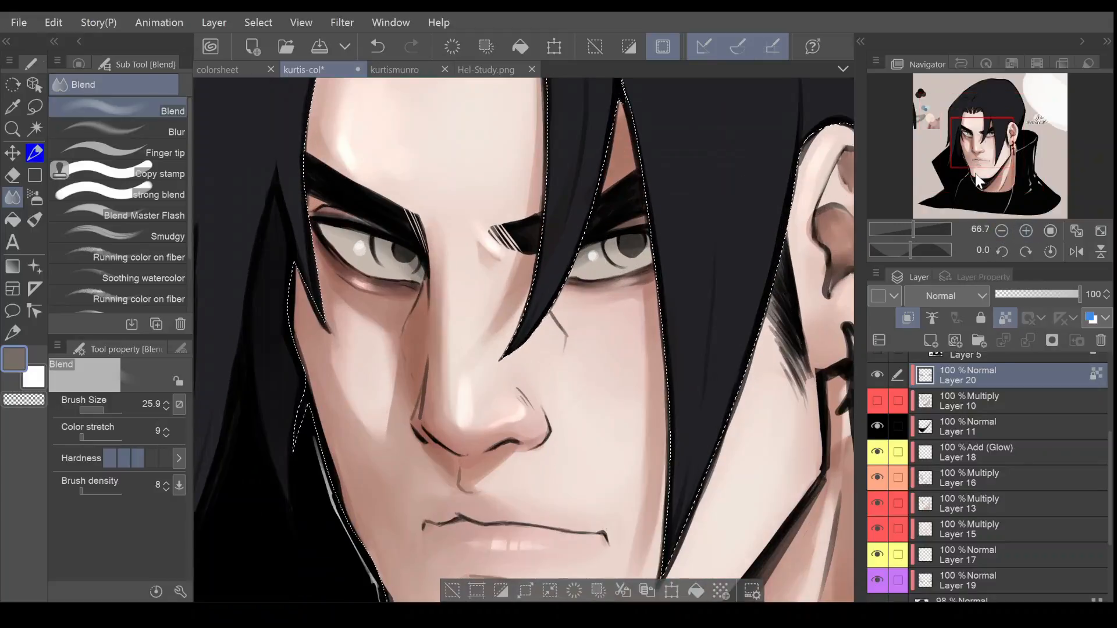
Undo the last stroke and repaint the grayish-brown shadow under the upper lid of the eye farther from the ear
click(32, 152)
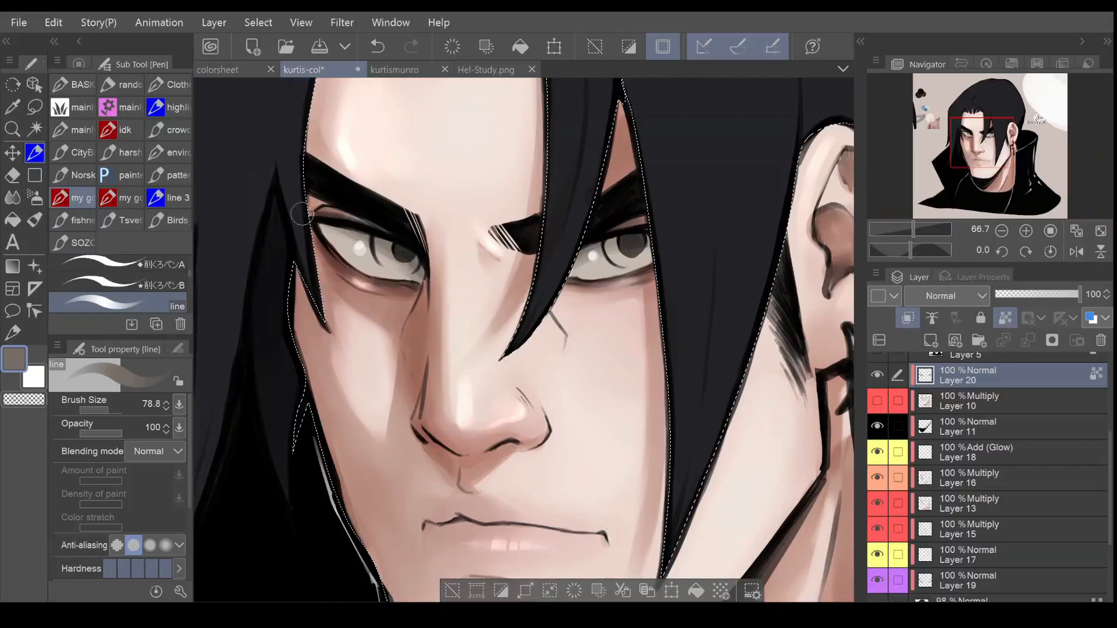
key(ctrl+z)
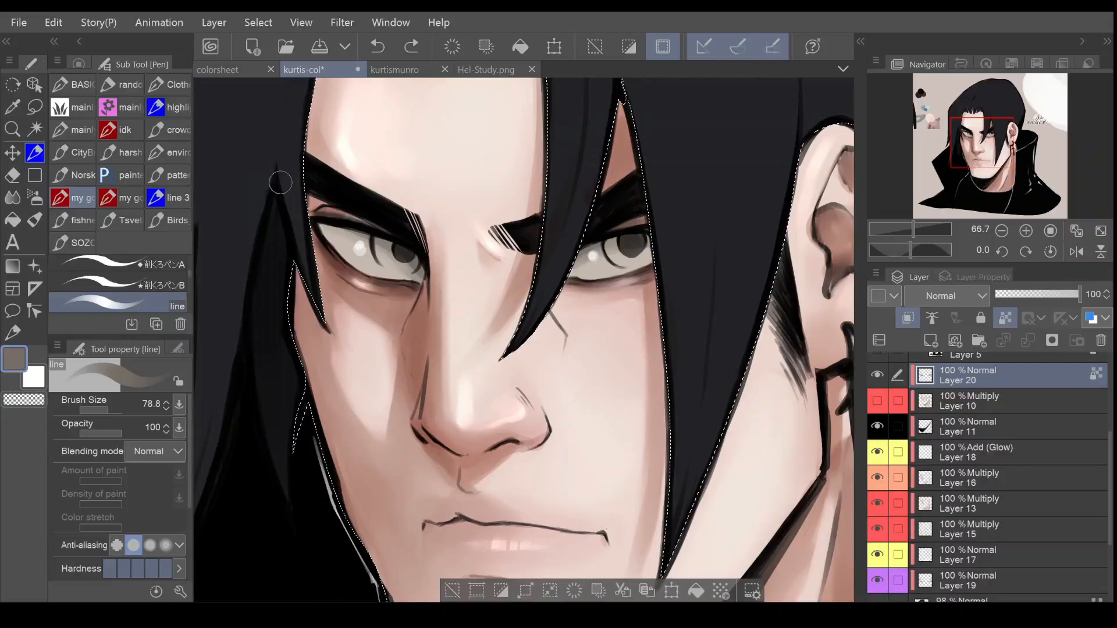
drag(325, 226, 402, 251)
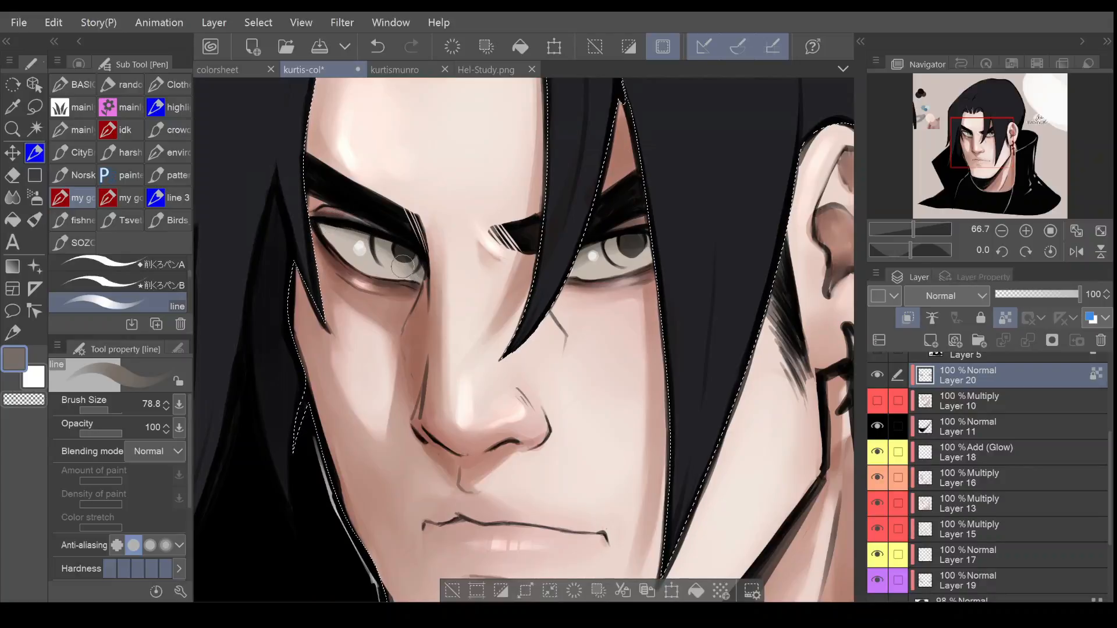
Lighten the middle of both eye whites with off-white (H 28, S 6, V 92) and blend the transitions using Blend at size 25.9
click(79, 64)
drag(94, 168, 89, 163)
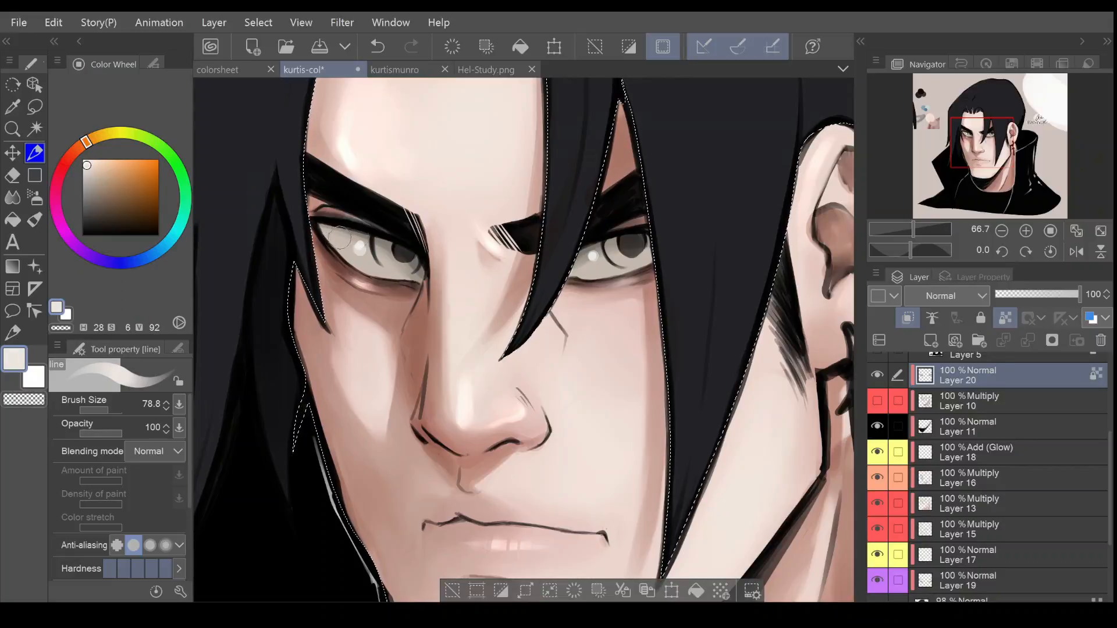
mouse_move(364, 256)
mouse_down()
mouse_move(383, 269)
mouse_move(350, 246)
mouse_move(389, 269)
mouse_move(338, 230)
mouse_up()
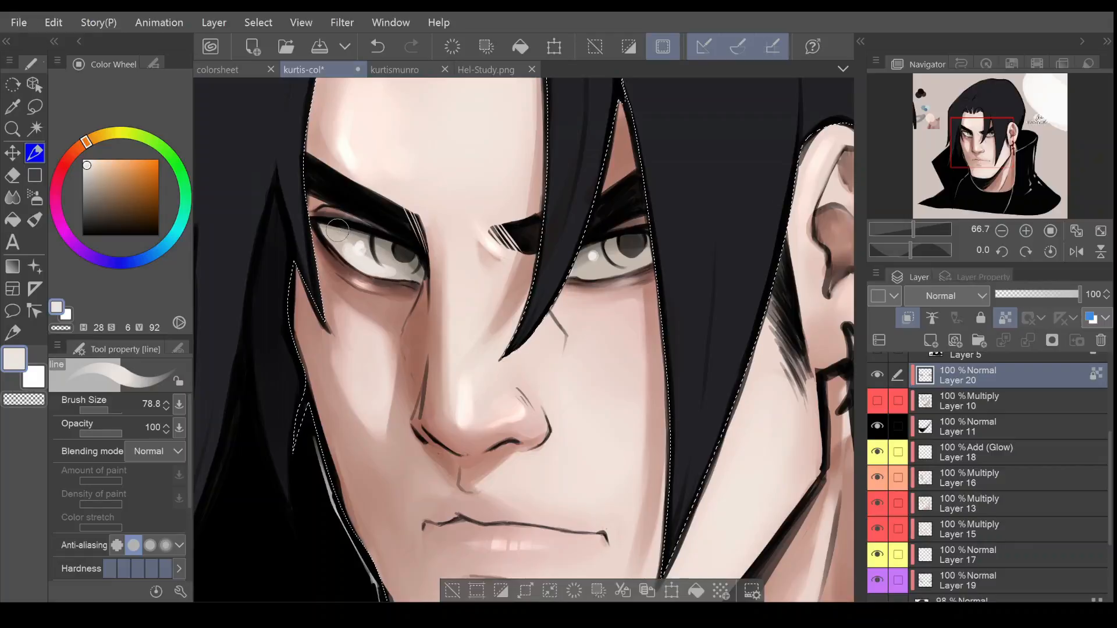
drag(599, 265, 598, 271)
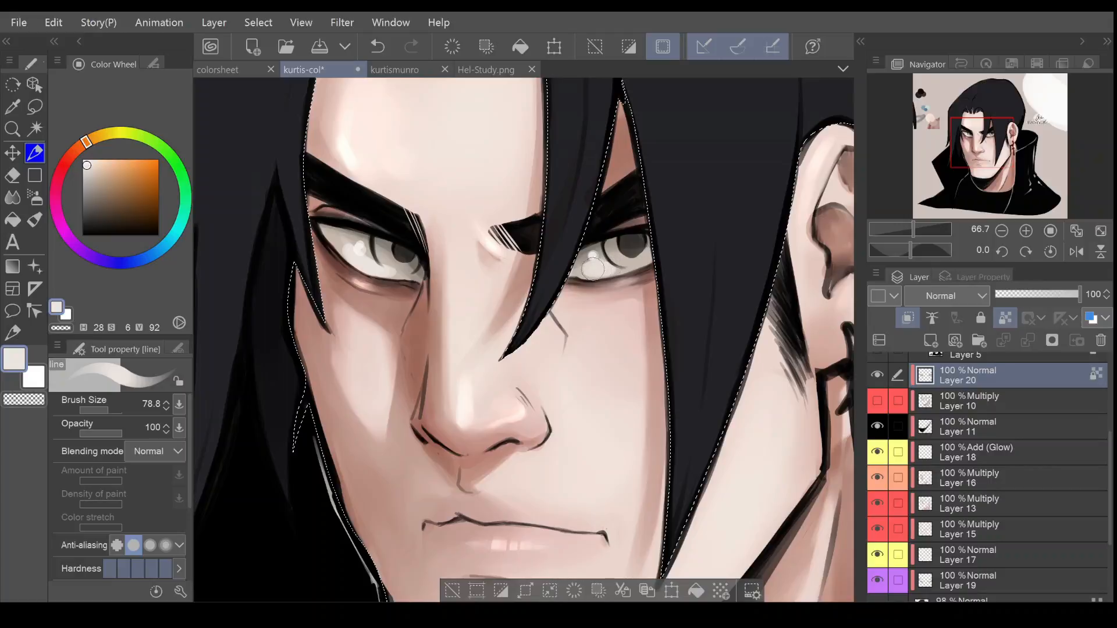
click(12, 197)
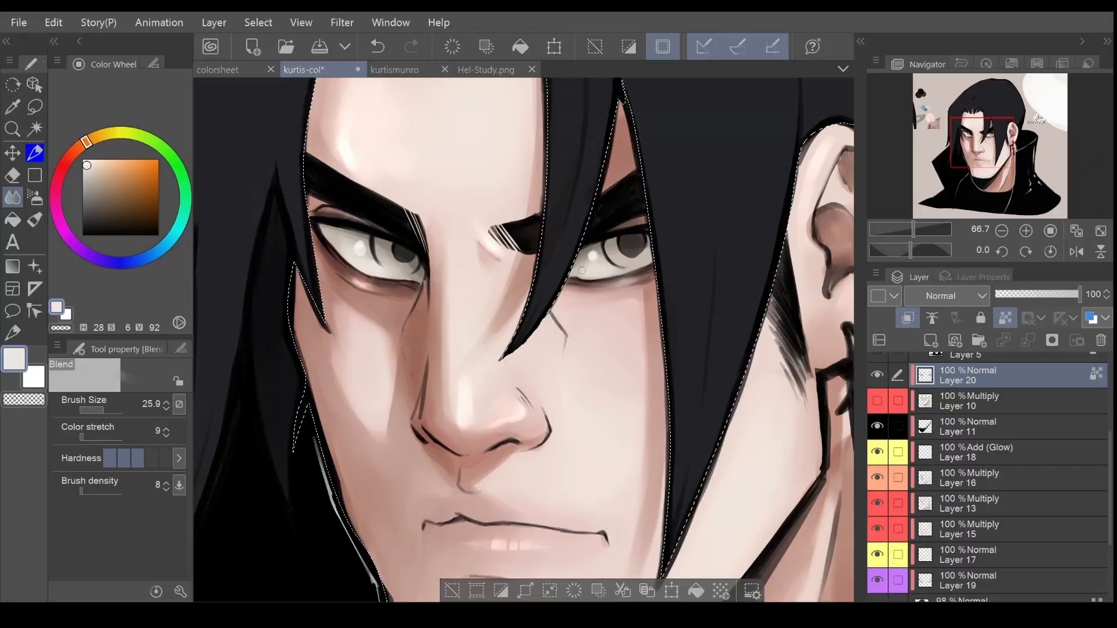
click(1002, 232)
click(1002, 232)
click(1002, 232)
click(1025, 232)
click(1025, 232)
click(1025, 232)
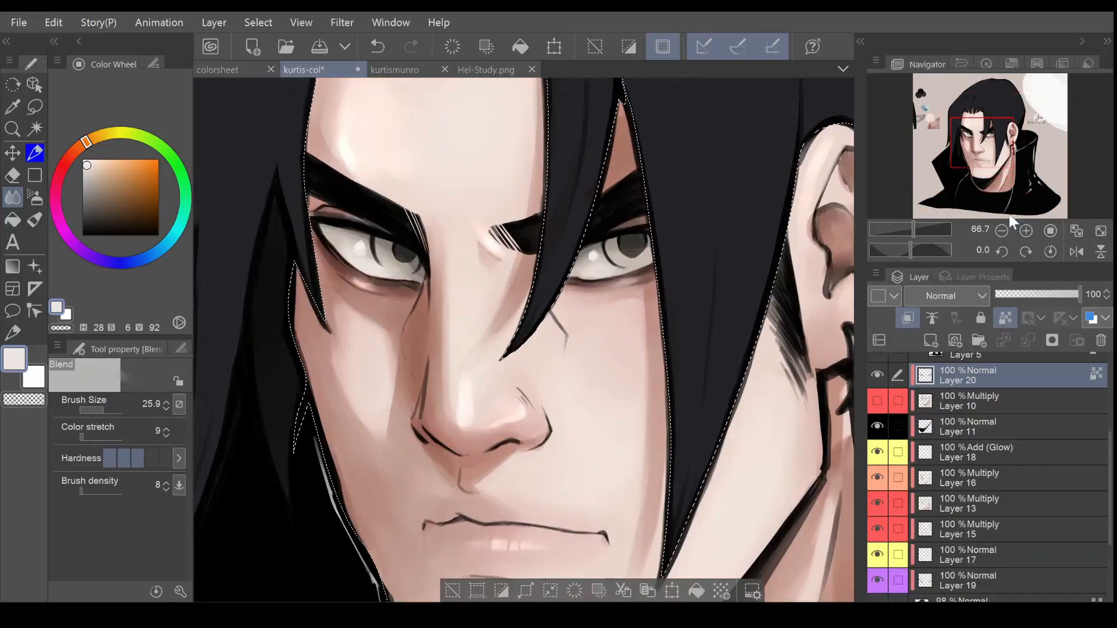
Paint pure white (S 0, V 100) highlights on both eye whites with the line brush at size 78.8
click(83, 159)
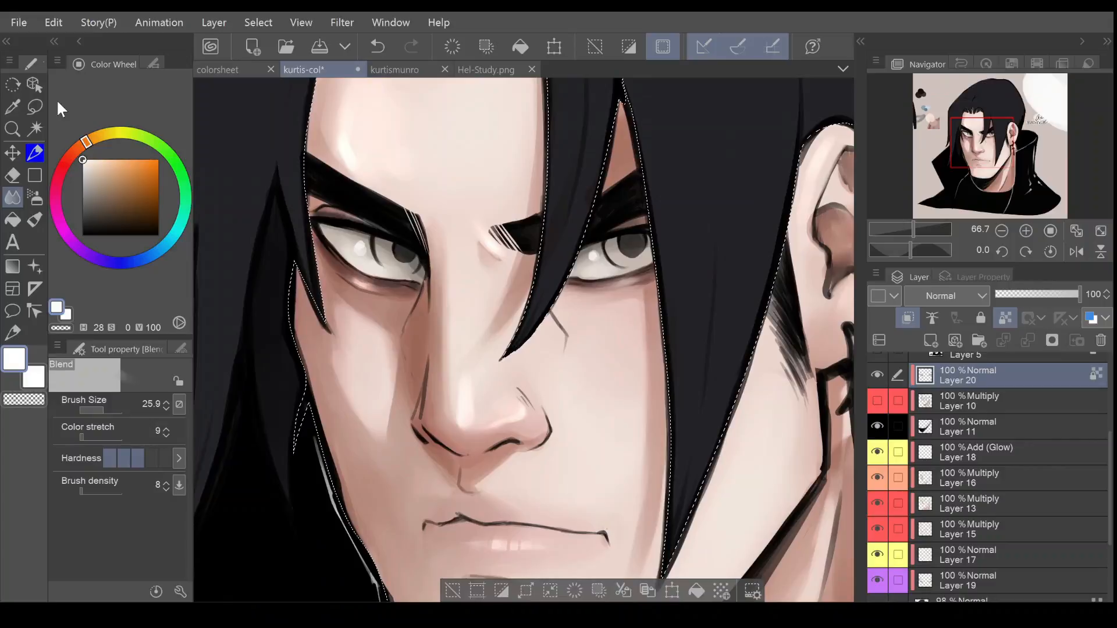
click(35, 152)
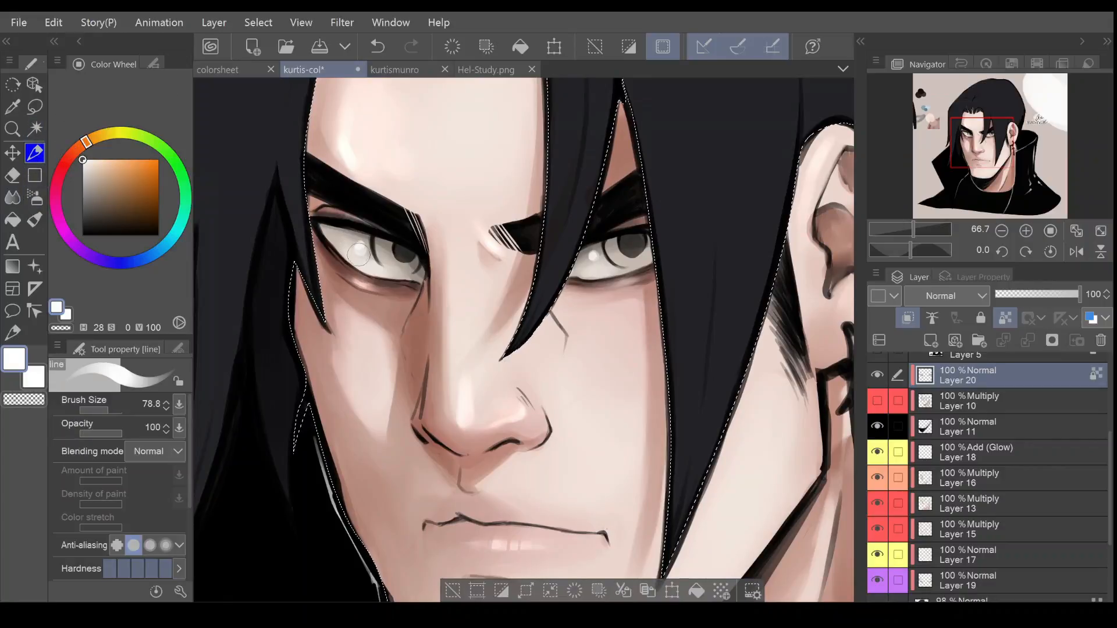
drag(366, 264, 359, 239)
drag(596, 266, 603, 269)
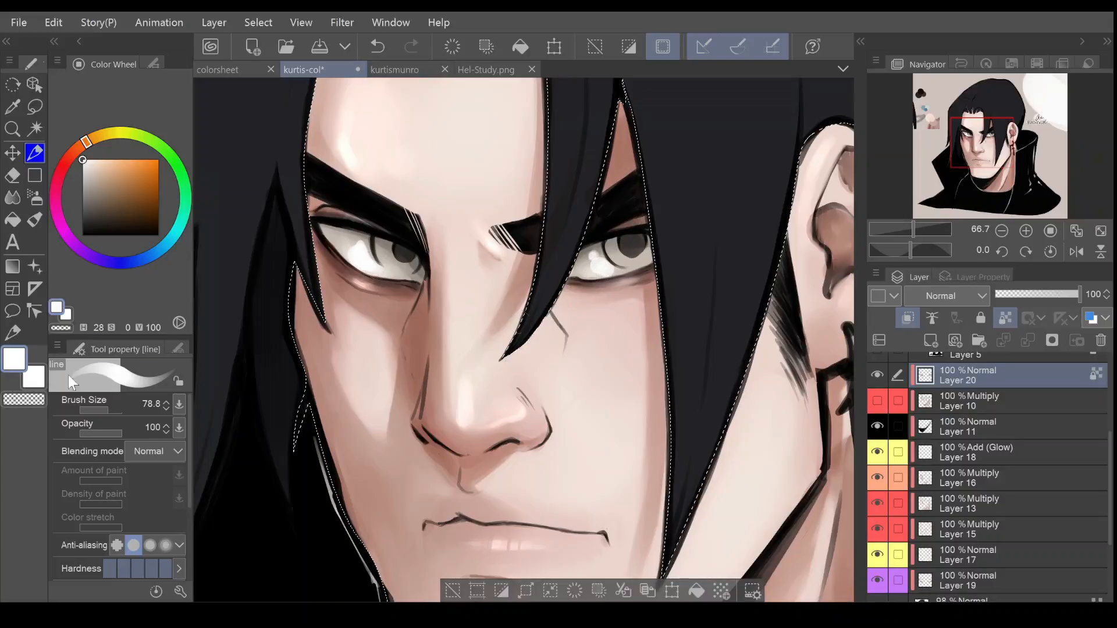
Blend the pure white highlights into both eye whites with the Blend tool at size 25.9
click(14, 172)
click(12, 199)
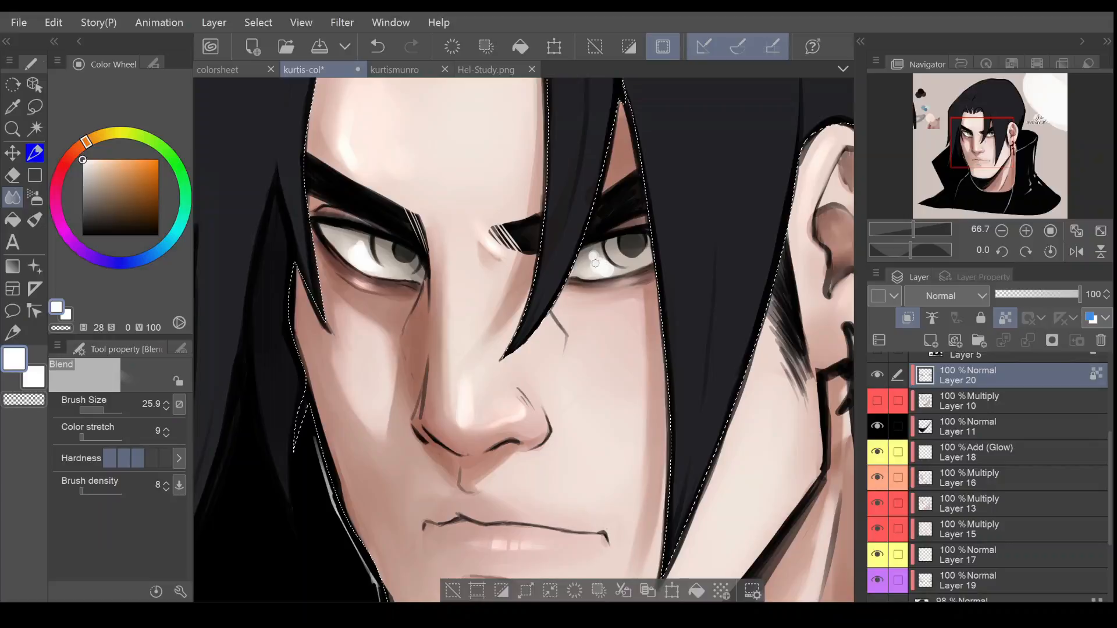
mouse_move(600, 258)
mouse_down()
mouse_move(611, 268)
mouse_move(599, 274)
mouse_up()
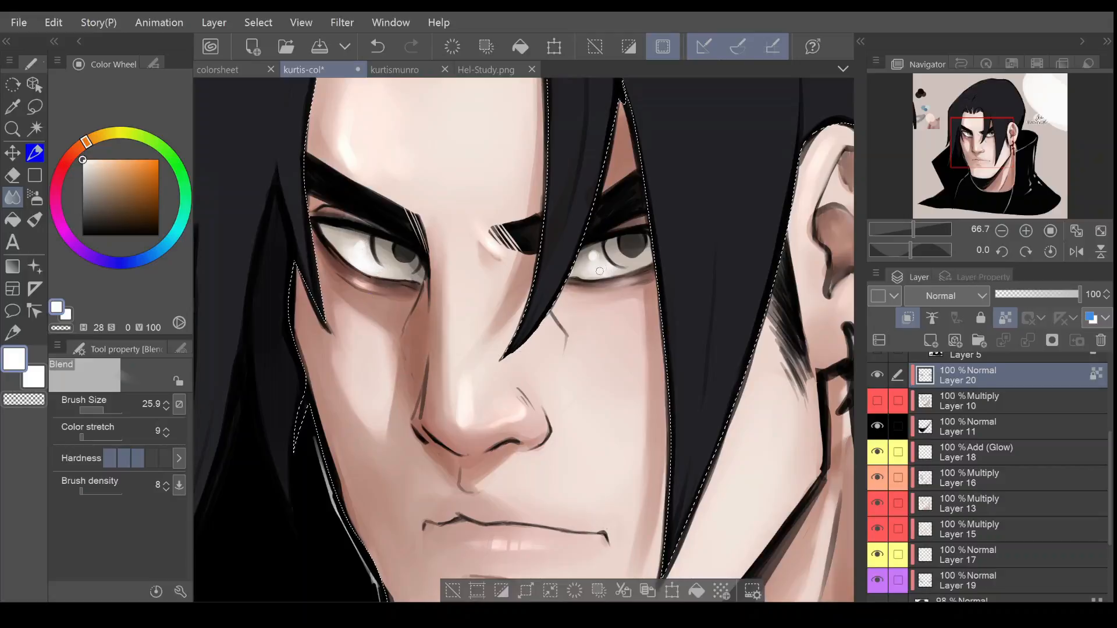
click(1001, 230)
click(1001, 230)
click(1001, 231)
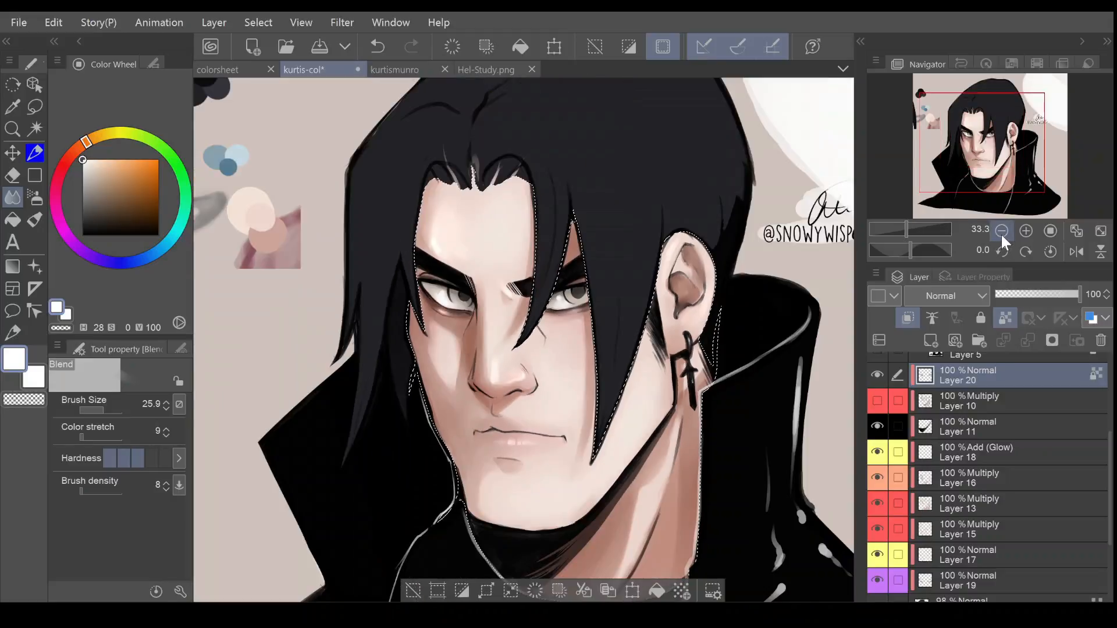
click(1018, 230)
click(1017, 231)
click(1018, 230)
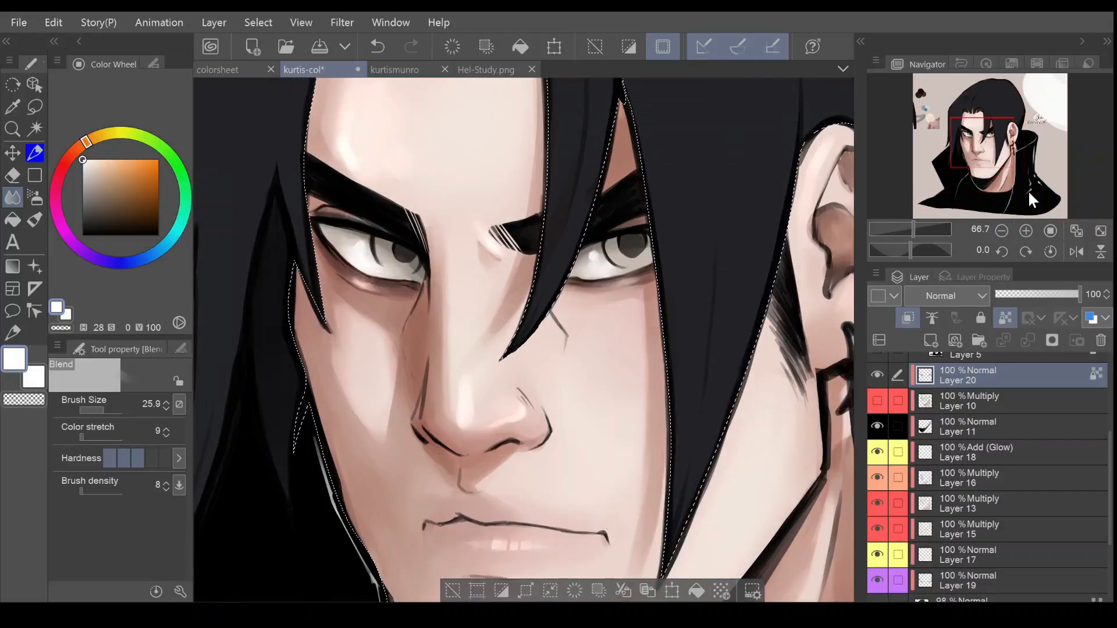
Unclip Layer 20 and create a new layer directly above it, clipped to the layer below
click(909, 319)
click(931, 342)
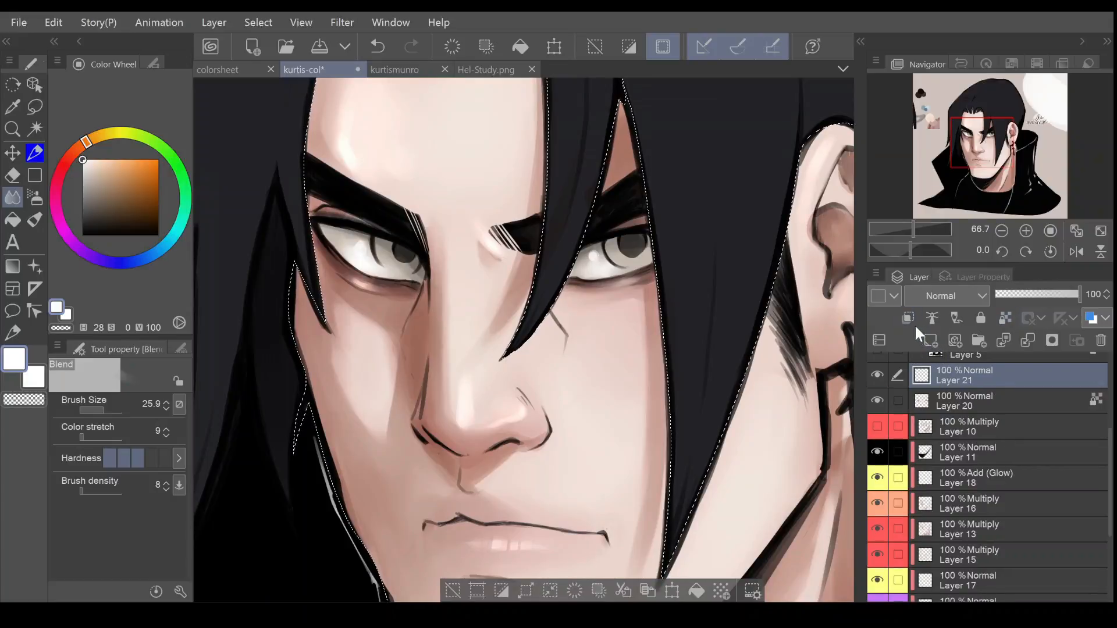
click(909, 318)
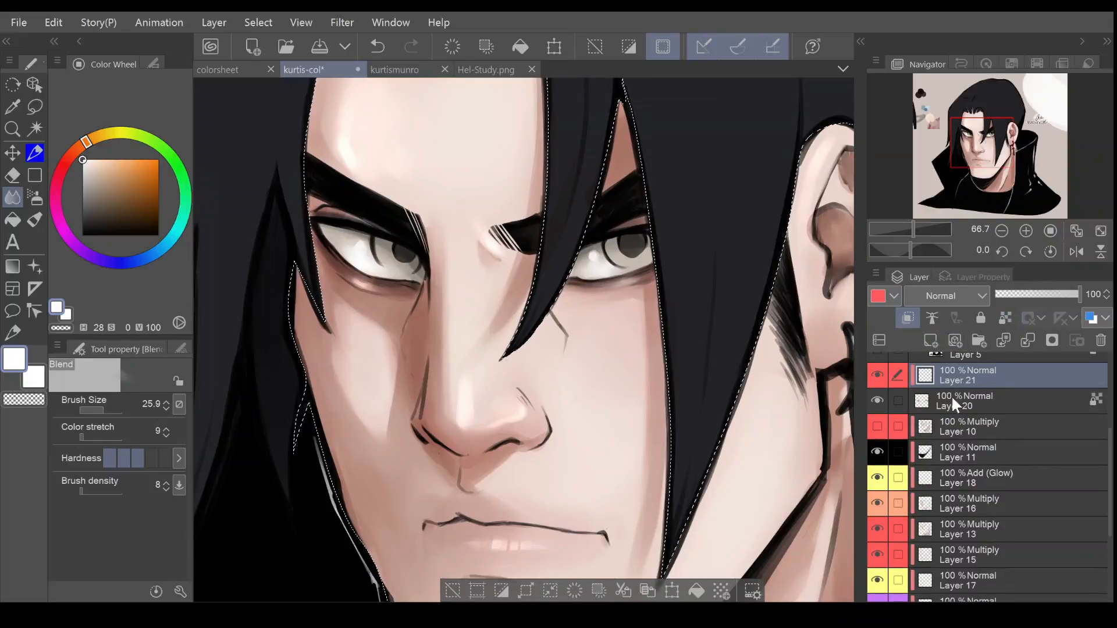
Set the new clipped layer to Multiply and tint the eye whites muted pink (H 12, S 13, V 85) with the line brush at size 78.8
click(72, 153)
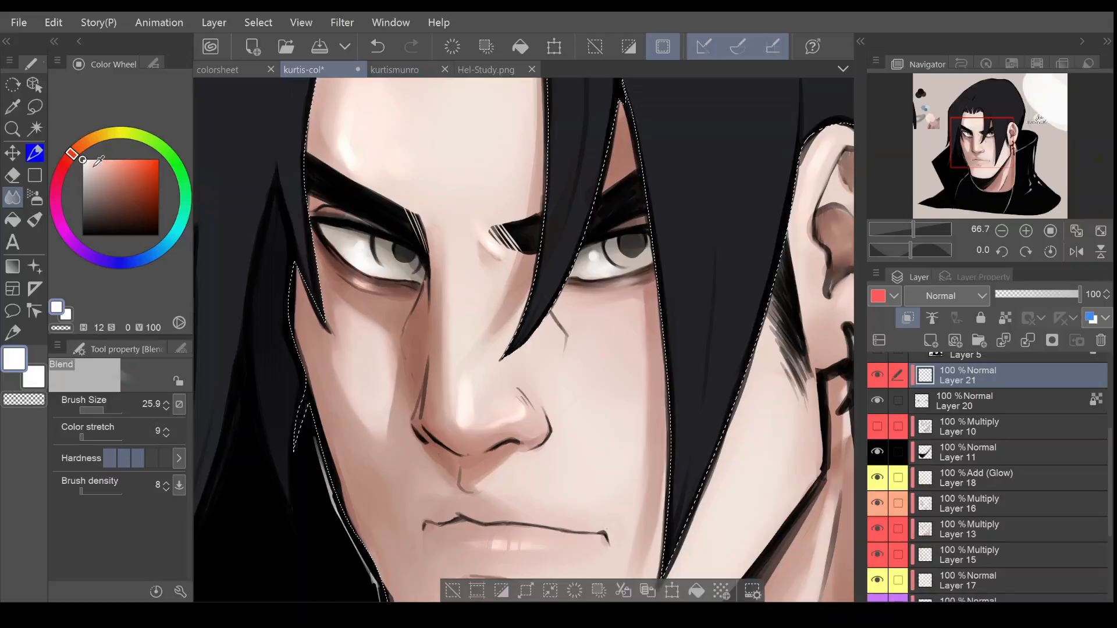
click(92, 170)
click(35, 154)
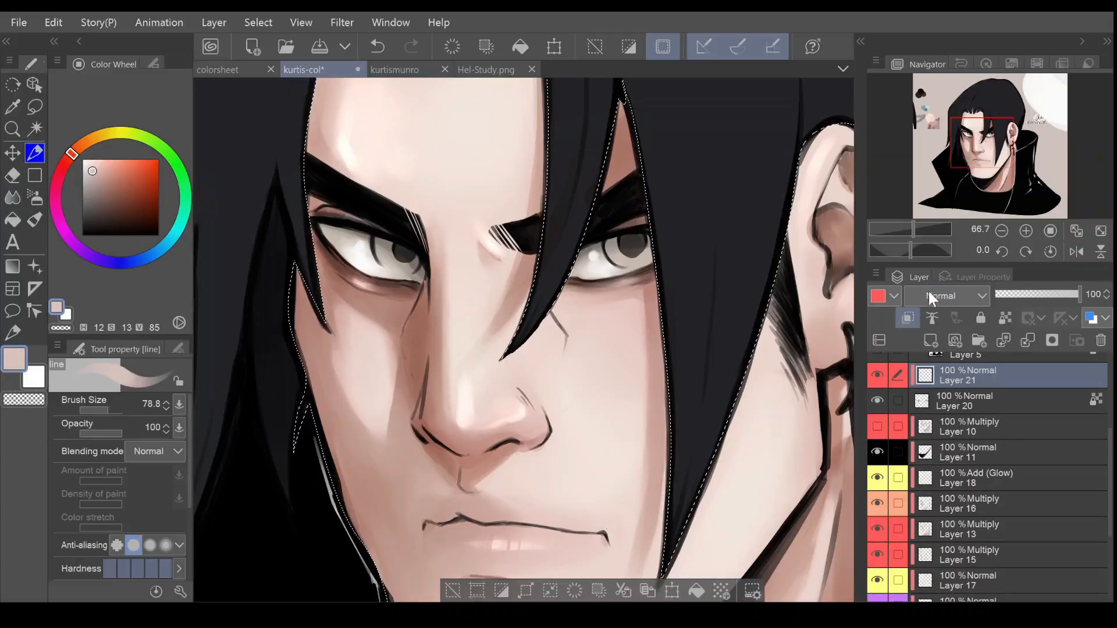
click(925, 348)
click(1008, 402)
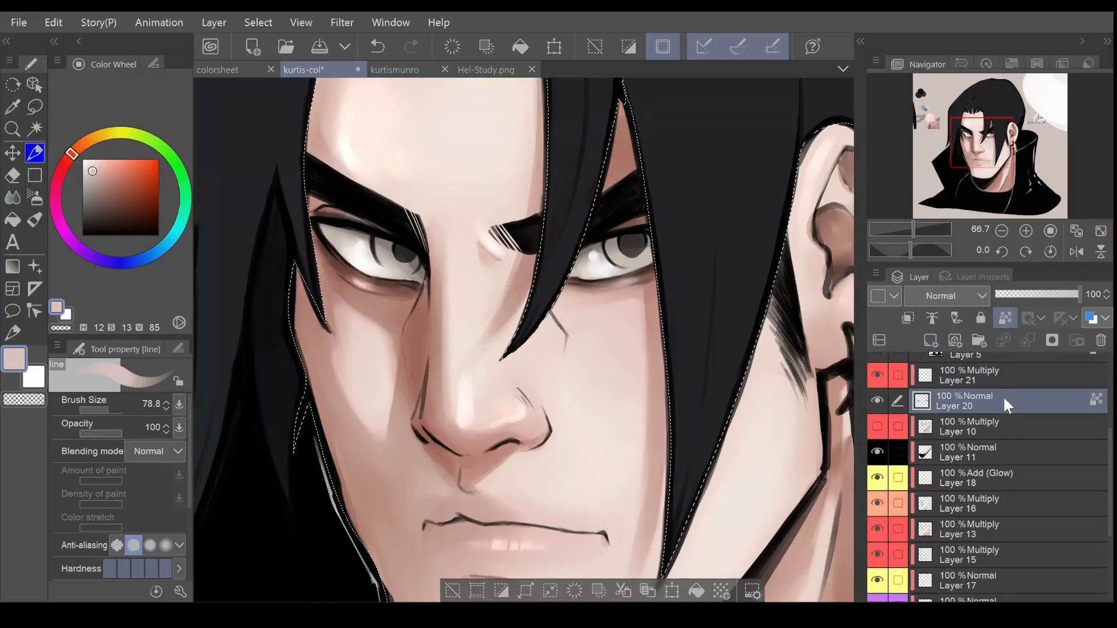
click(992, 376)
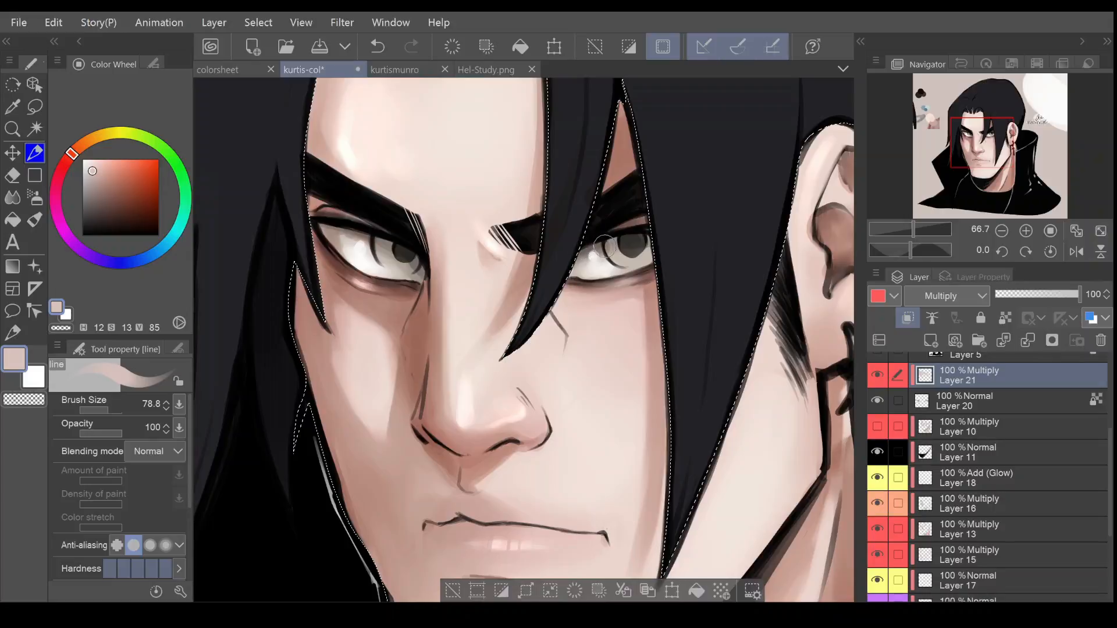
Soften the pink Multiply shading on the eye whites with the Blend tool at size 25.9
click(12, 198)
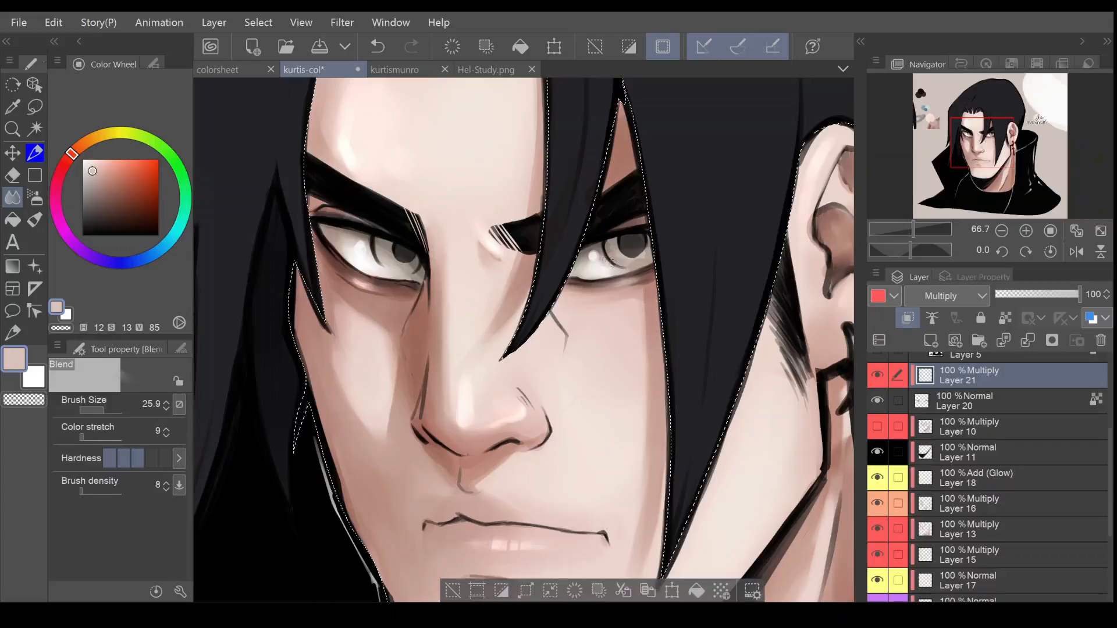
click(999, 231)
click(1000, 231)
click(999, 230)
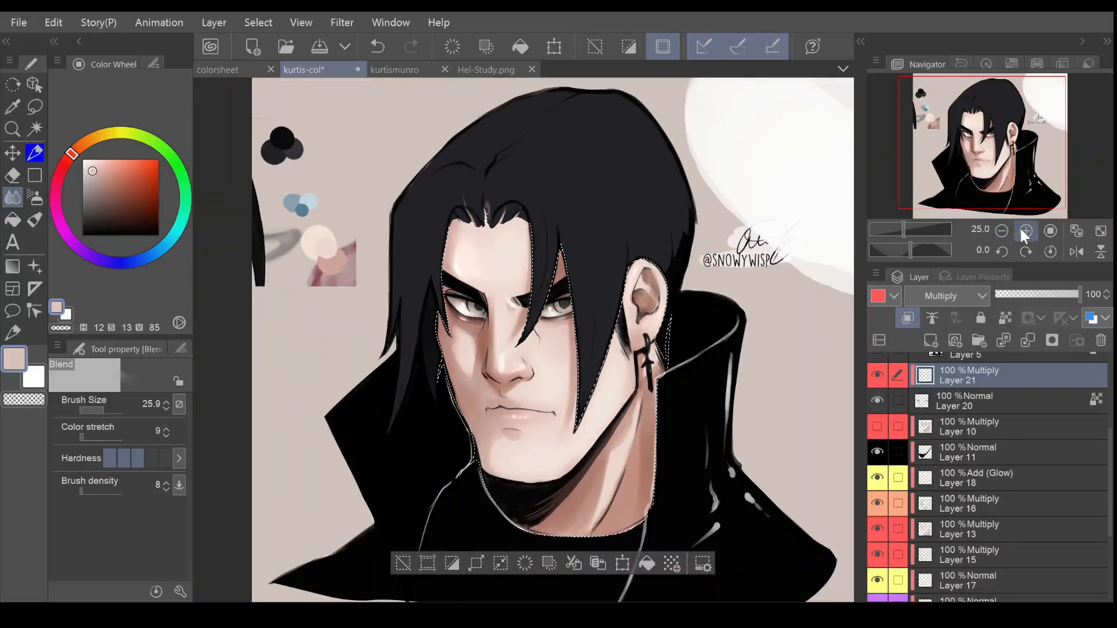
click(1024, 230)
click(1025, 232)
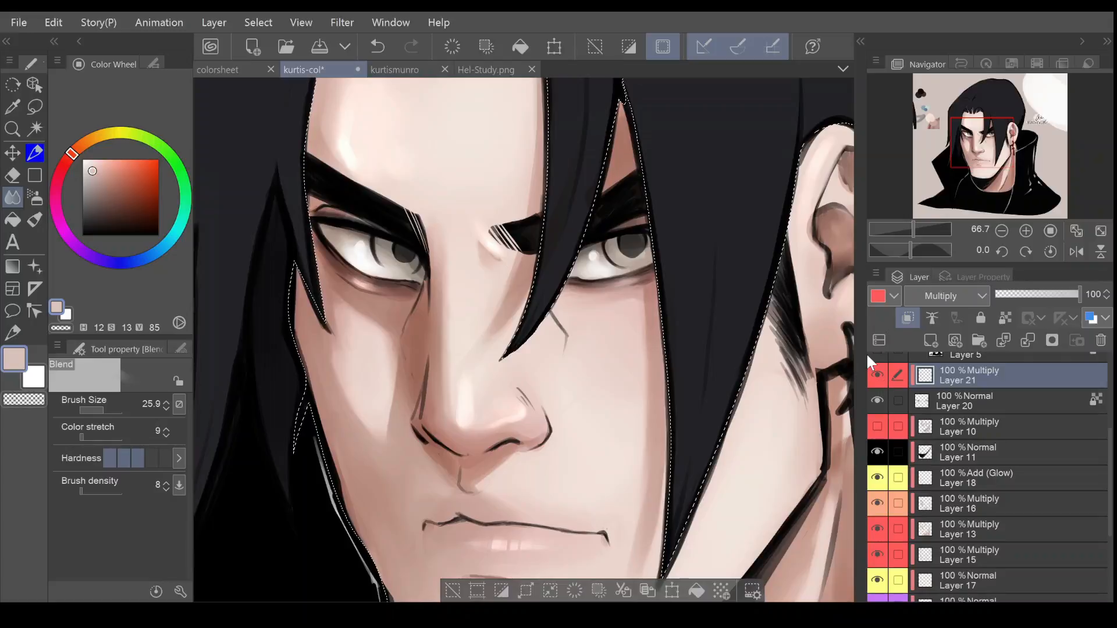
Paint deeper pink (H 12, S 32, V 78) into the inner eye corners on Layer 21 and soften it with the Blend tool at size 25.9
click(35, 152)
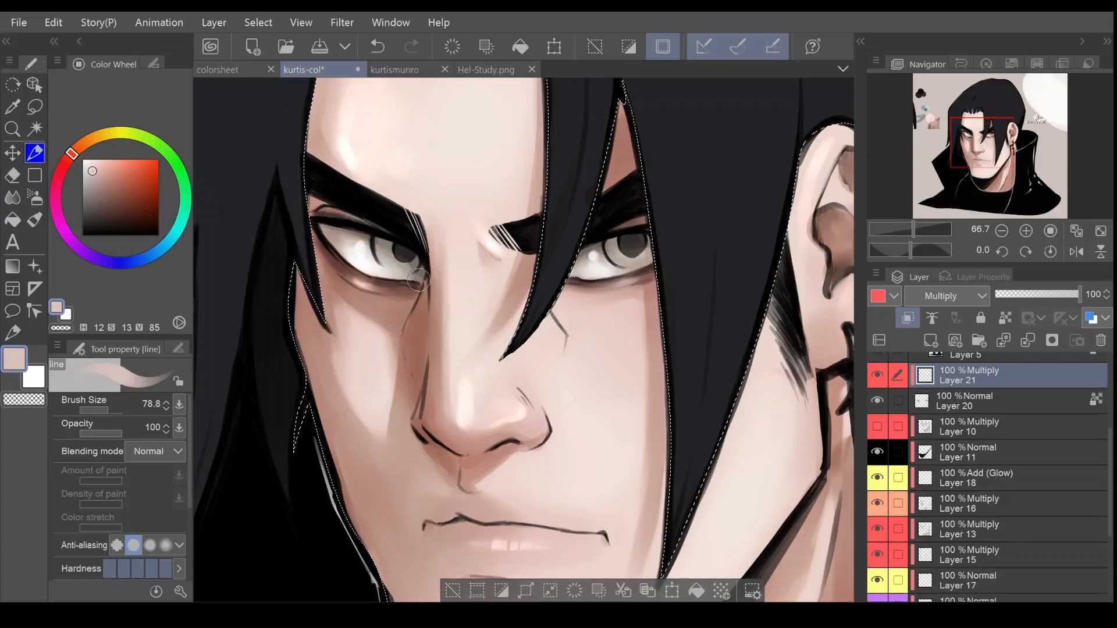
click(106, 176)
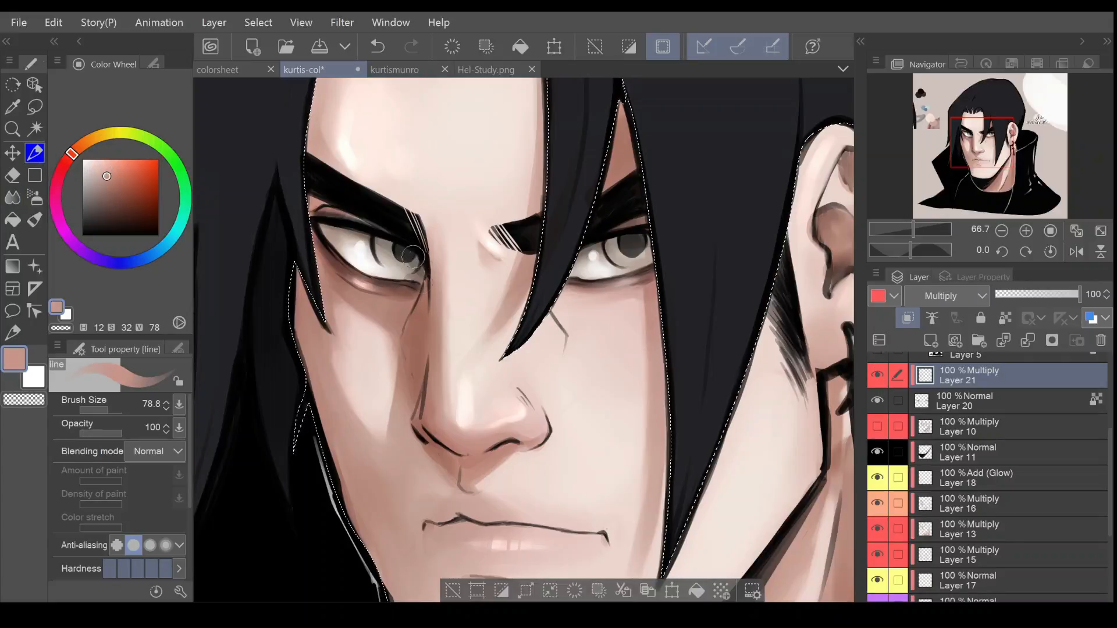
click(13, 198)
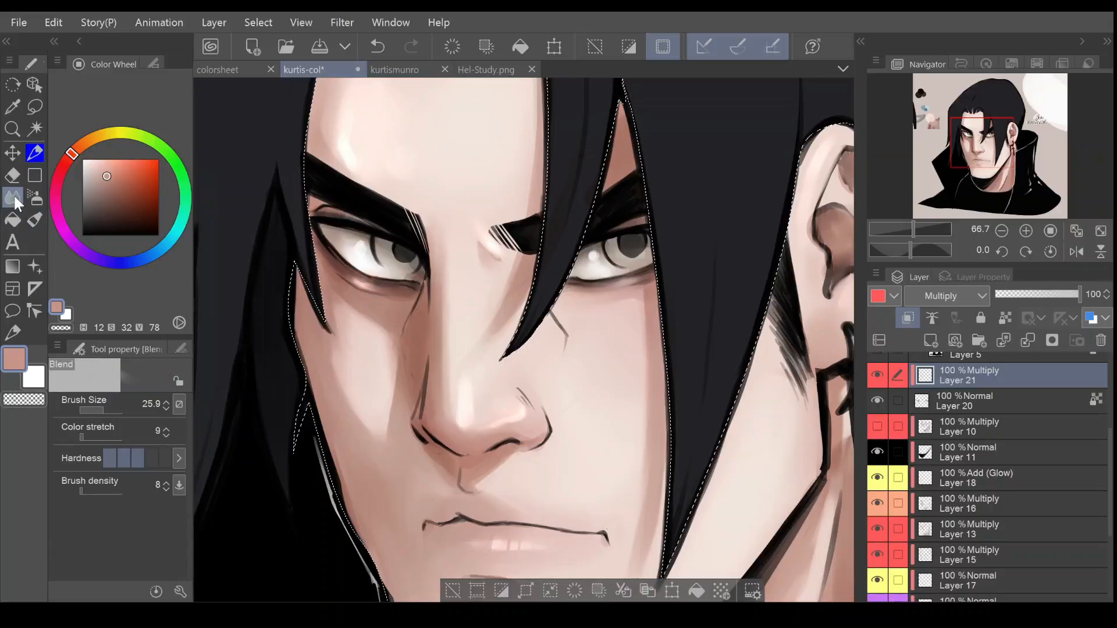
drag(417, 274, 420, 274)
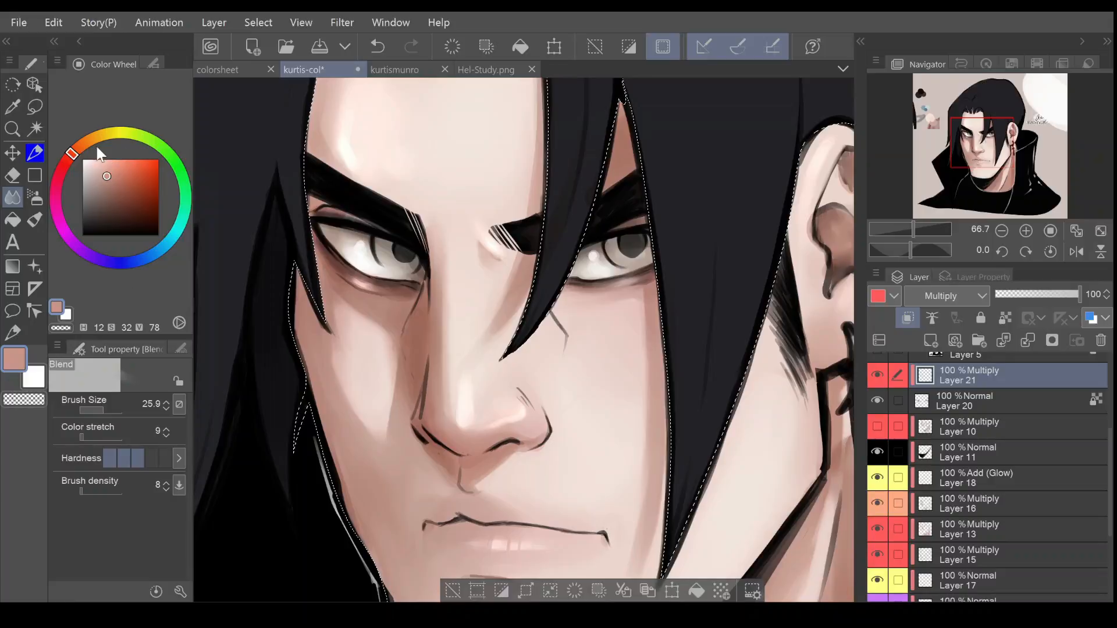
click(35, 154)
click(102, 408)
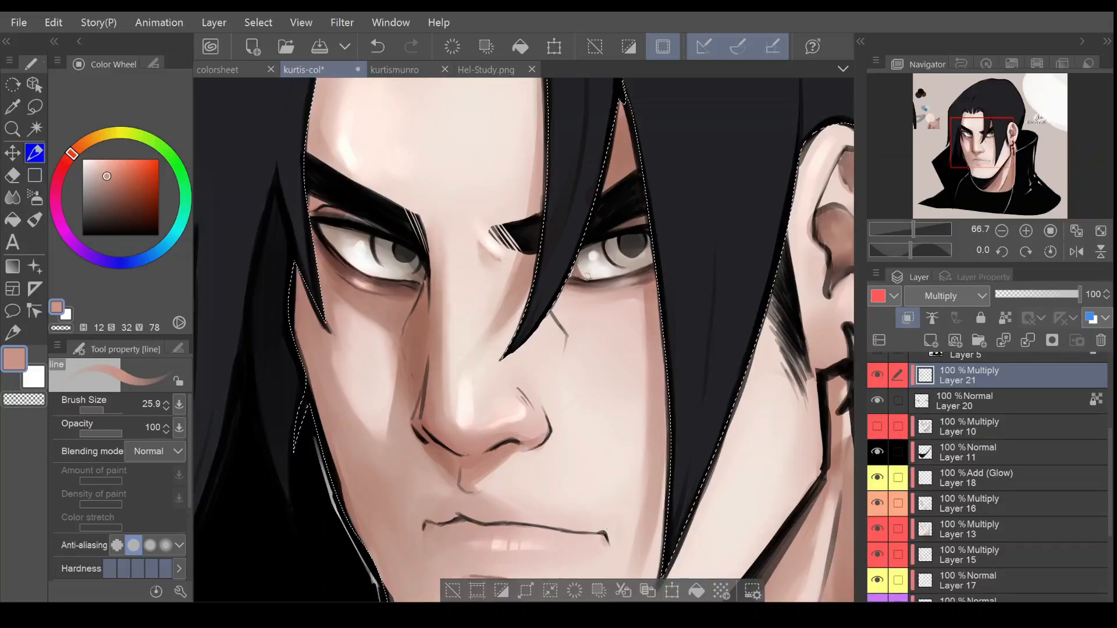
key(j)
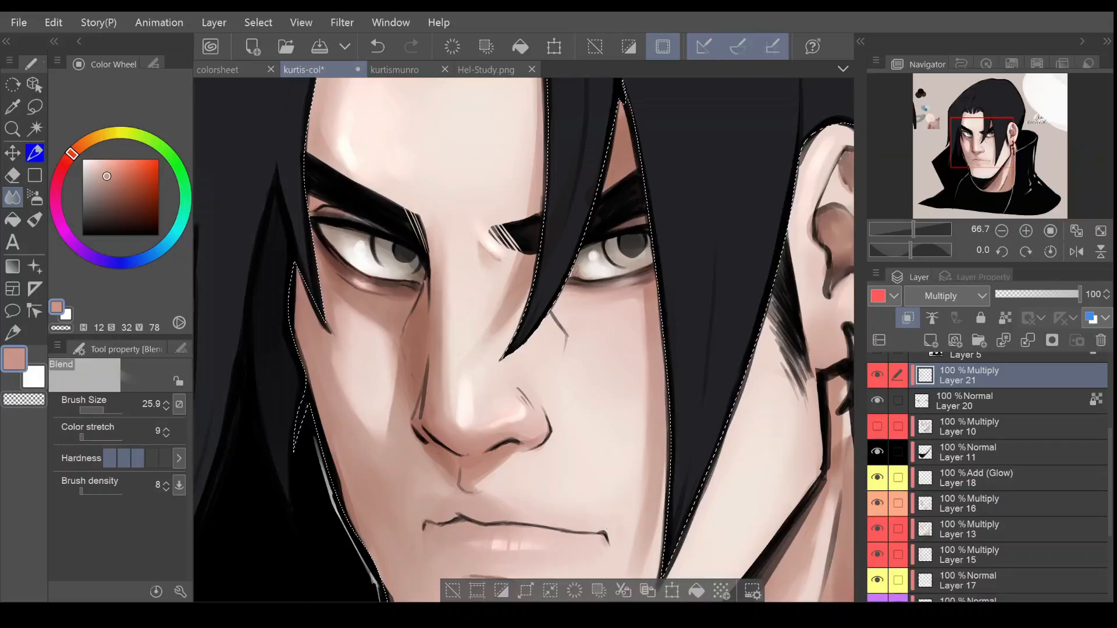
With Layer 20's transparent pixels unlocked, touch up the inner eye corner using the line brush at 19.2 and Blend at 14.1, then relock them
click(34, 152)
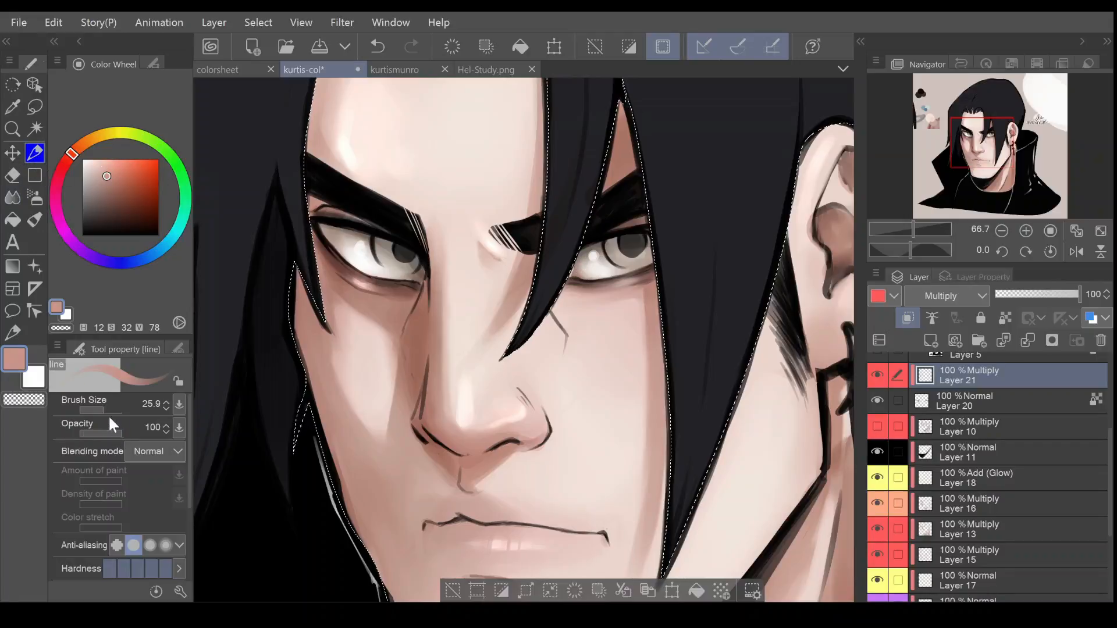
click(955, 404)
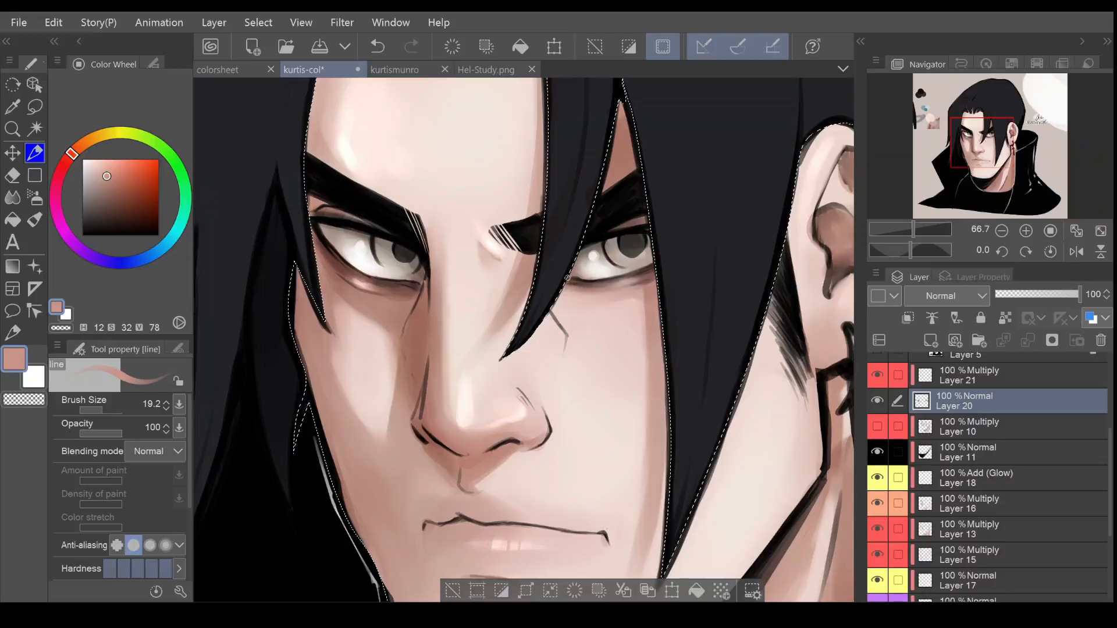
click(1003, 314)
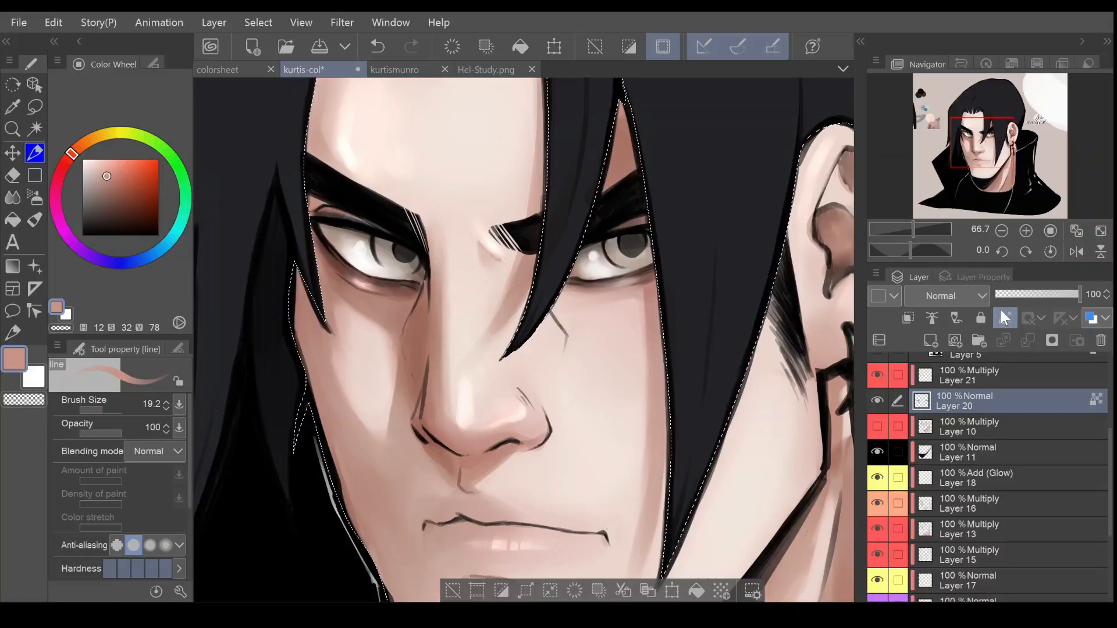
click(1003, 317)
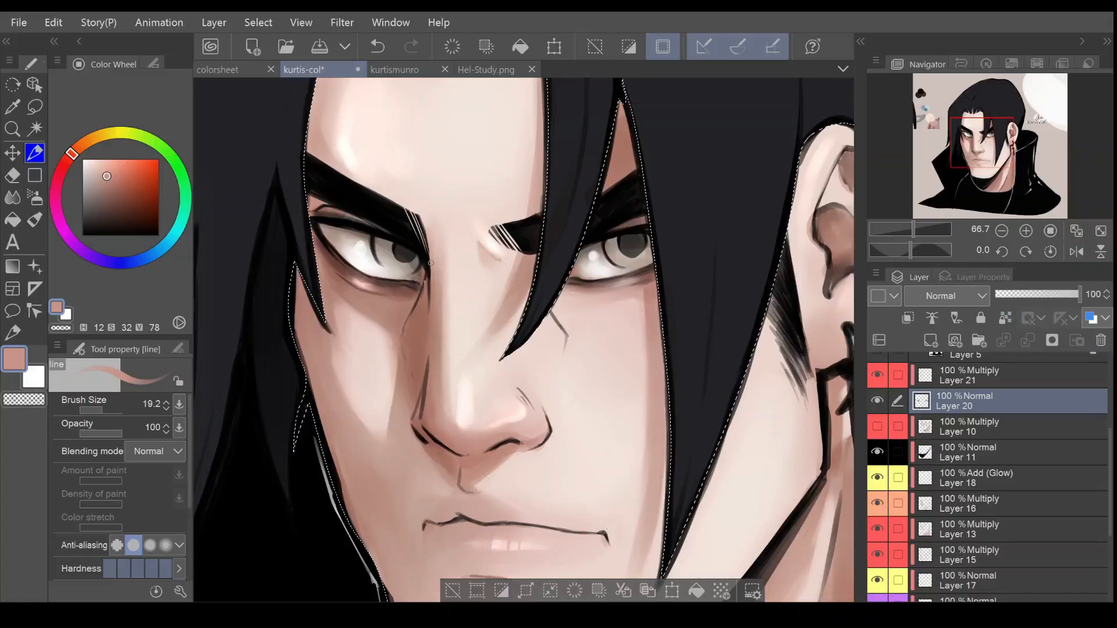
click(13, 199)
click(98, 400)
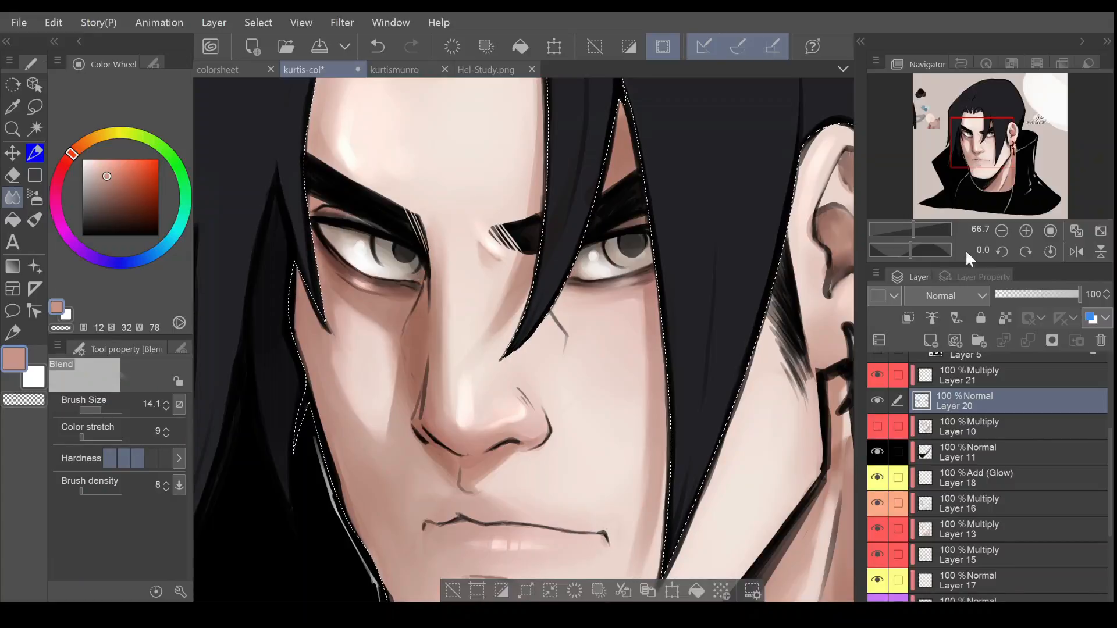
click(1005, 318)
Create a new Normal layer directly above the Multiply Layer 21
click(998, 229)
click(998, 230)
click(1017, 234)
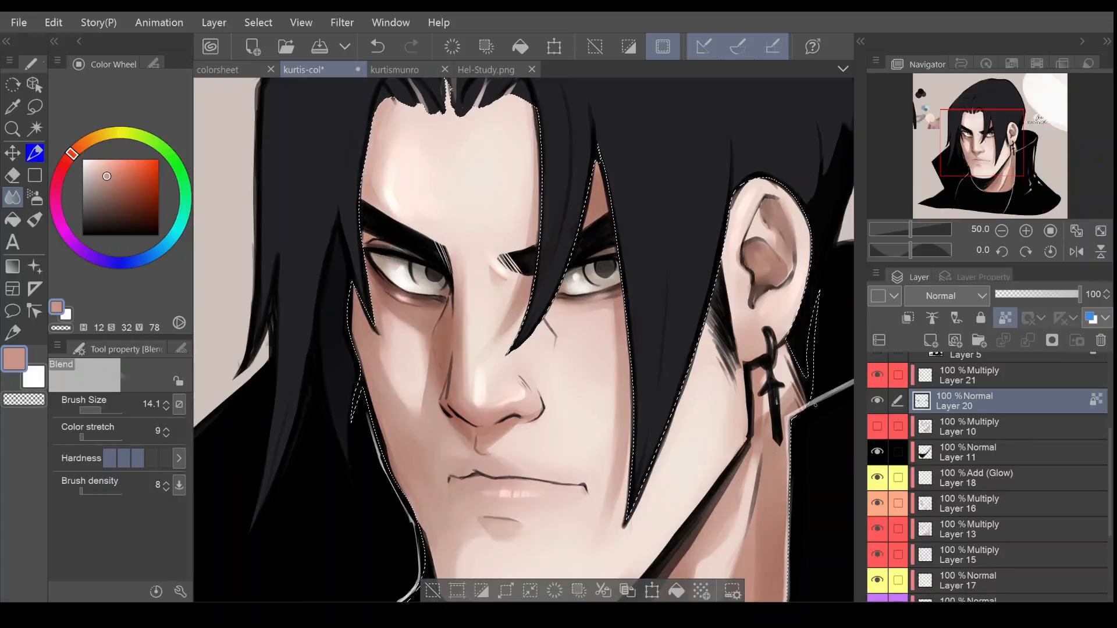
click(982, 377)
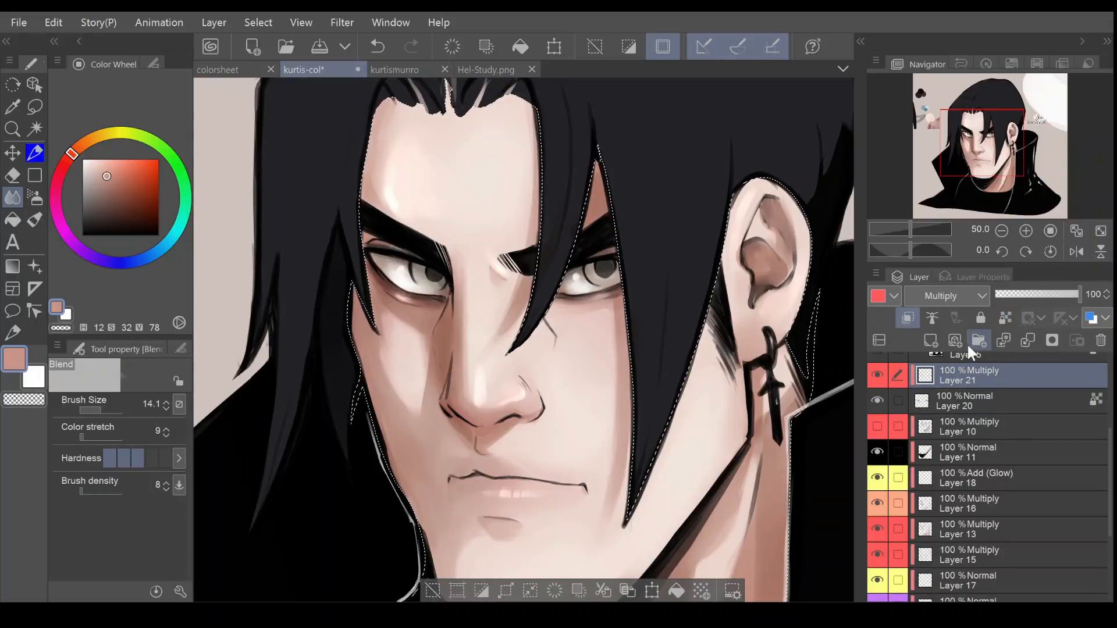
click(929, 340)
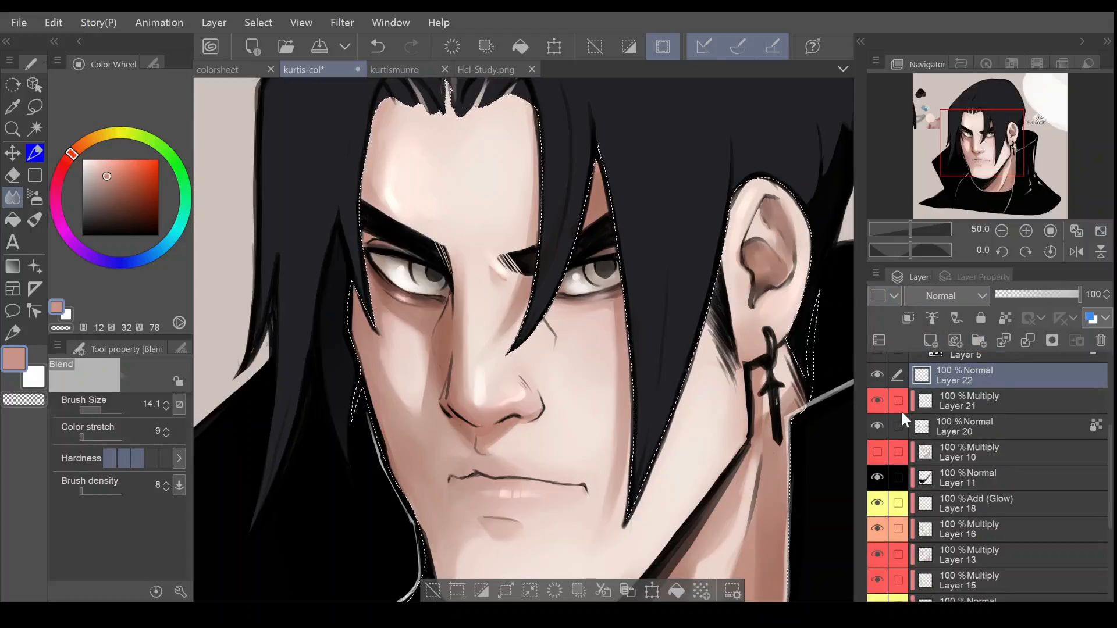
Sample the grey-blue palette swatch (H 203, S 22, V 69) and fill both irises with the Comic liner at size 78.8
drag(981, 139, 945, 118)
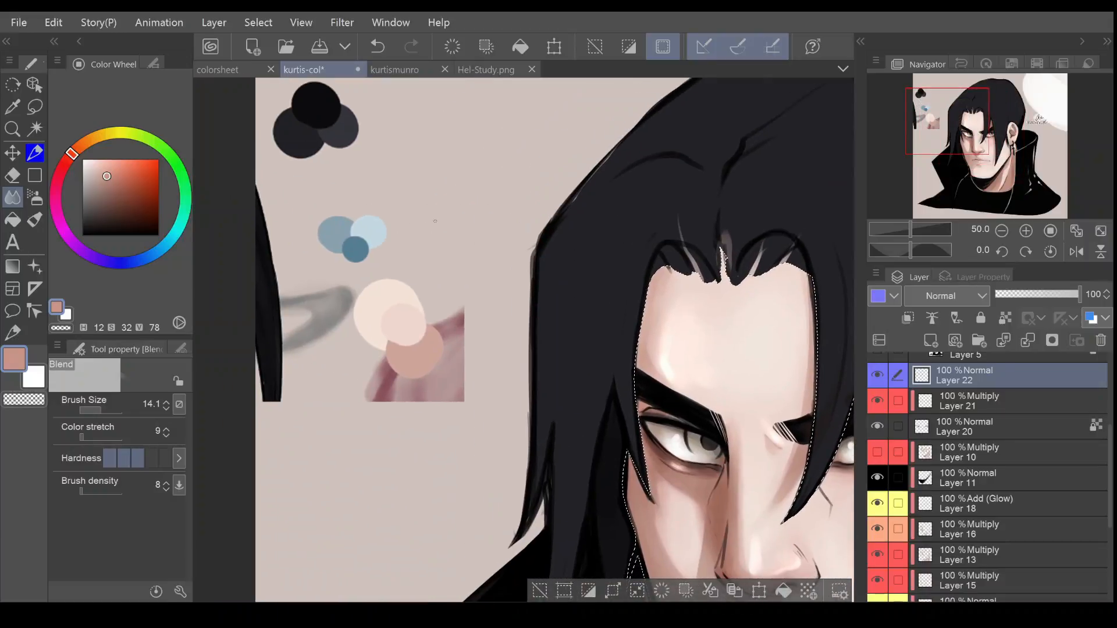
alt+click(338, 232)
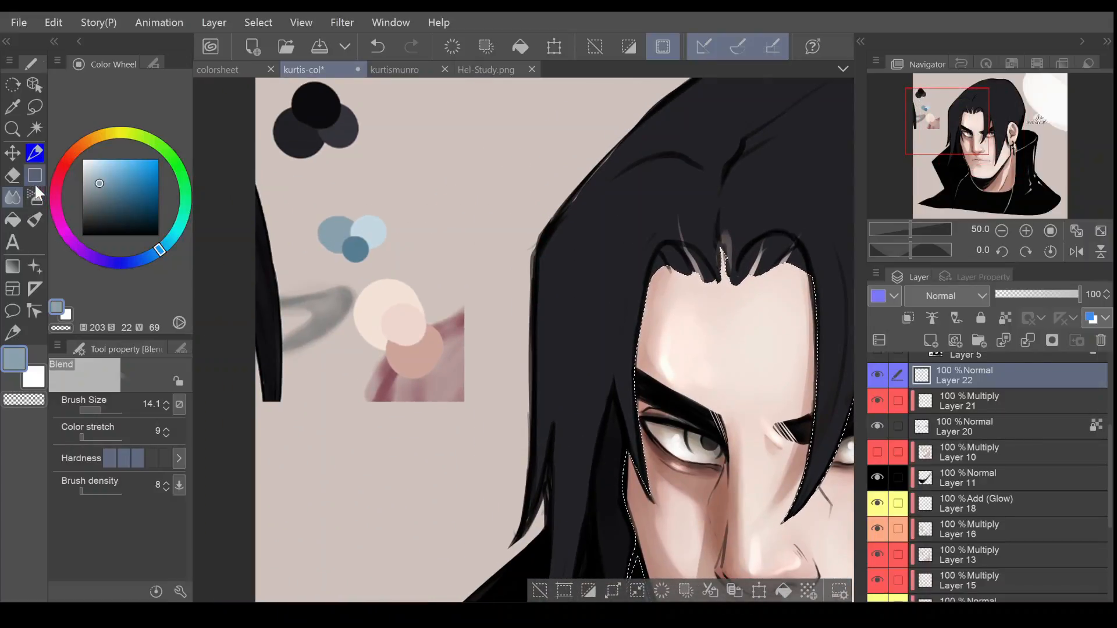
click(35, 152)
click(140, 64)
click(119, 196)
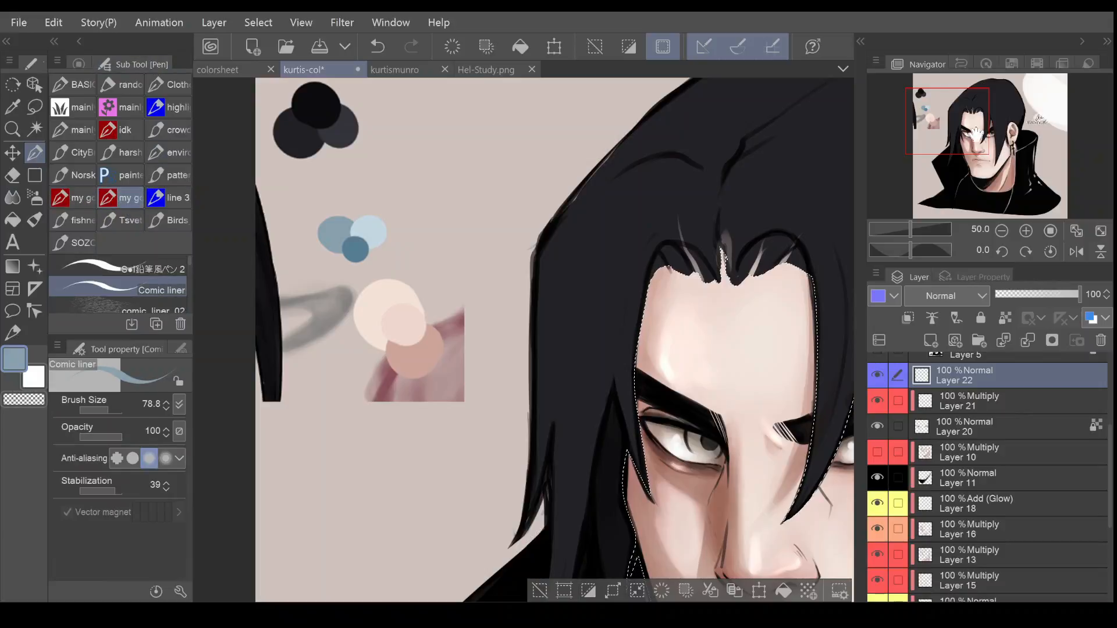
drag(973, 134, 977, 134)
click(1026, 231)
mouse_move(663, 338)
mouse_down()
mouse_move(686, 329)
mouse_move(657, 351)
mouse_move(678, 345)
mouse_move(684, 327)
mouse_move(684, 337)
mouse_move(654, 347)
mouse_move(673, 354)
mouse_move(687, 325)
mouse_move(673, 349)
mouse_move(649, 339)
mouse_move(671, 339)
mouse_move(679, 324)
mouse_move(664, 349)
mouse_up()
mouse_move(420, 333)
mouse_down()
mouse_move(446, 355)
mouse_move(422, 337)
mouse_move(425, 351)
mouse_move(453, 349)
mouse_move(442, 363)
mouse_move(448, 348)
mouse_move(425, 336)
mouse_move(451, 348)
mouse_up()
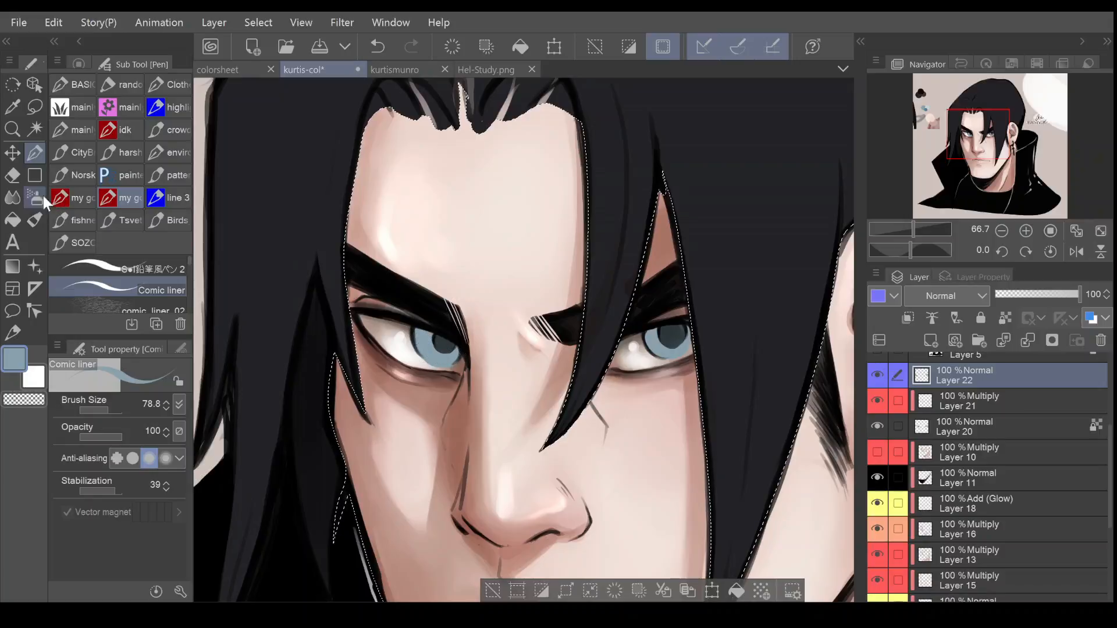
Clean up the edges of the blue irises with the Hard eraser at size 21.2
click(12, 175)
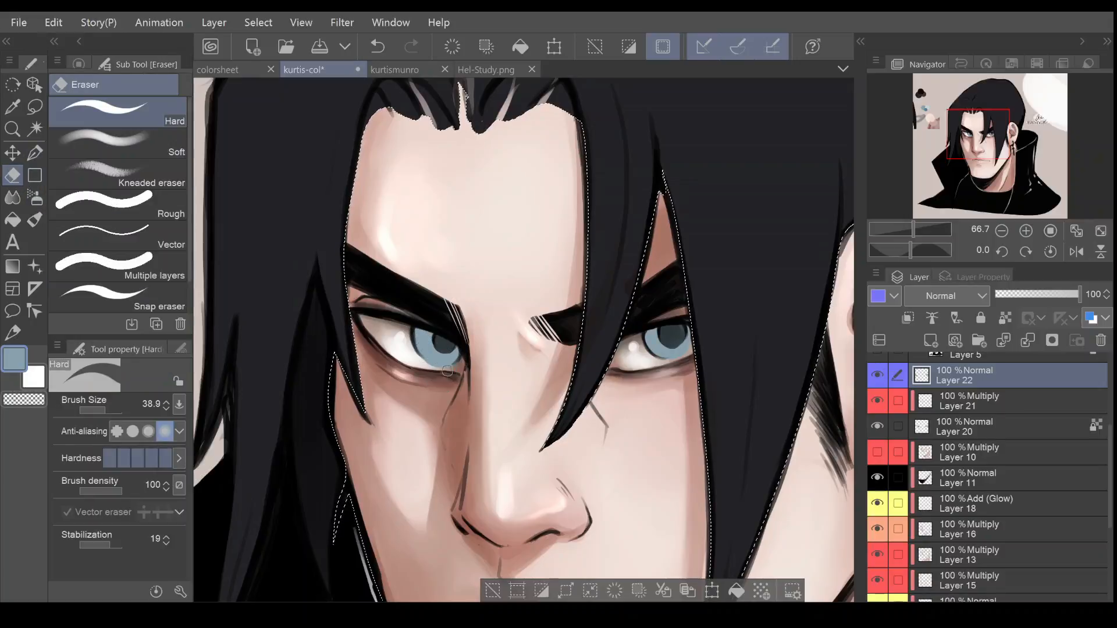
click(103, 408)
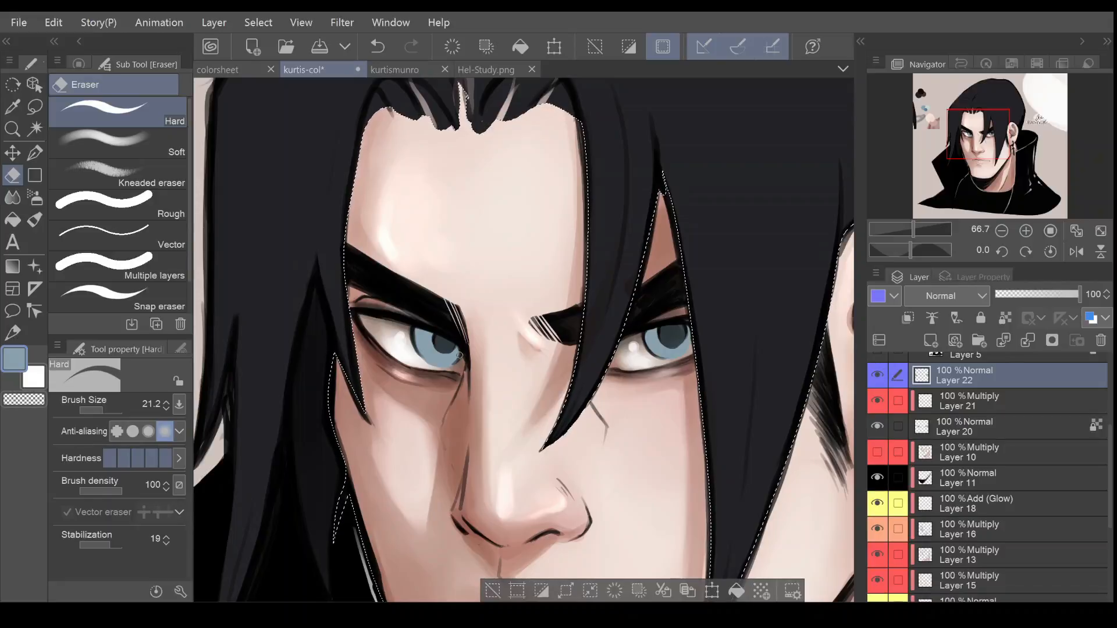
drag(983, 136, 989, 146)
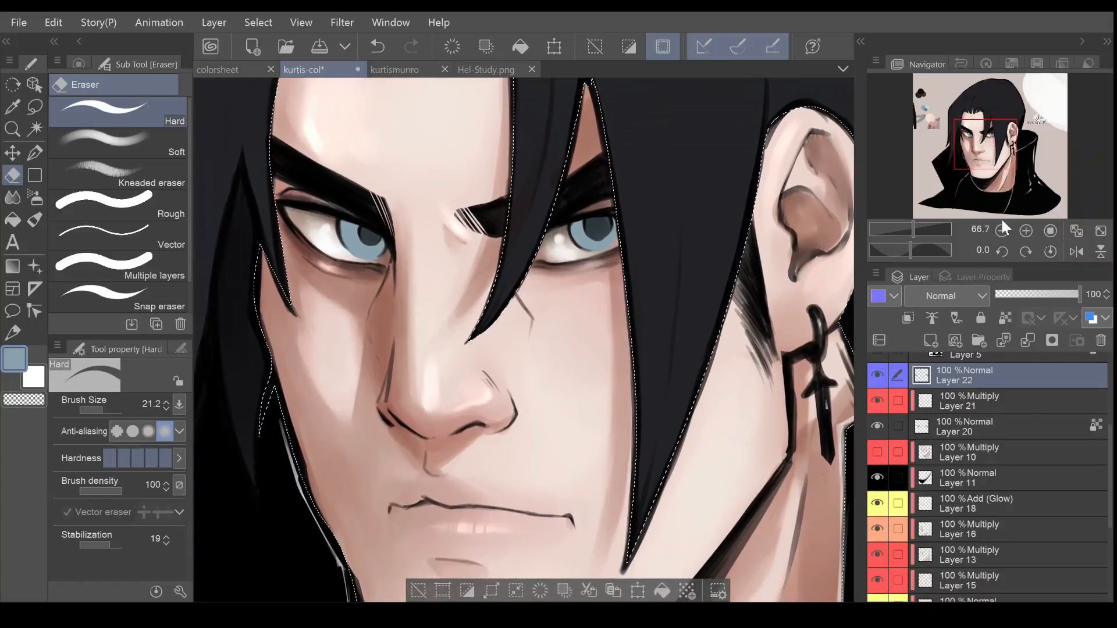
click(36, 150)
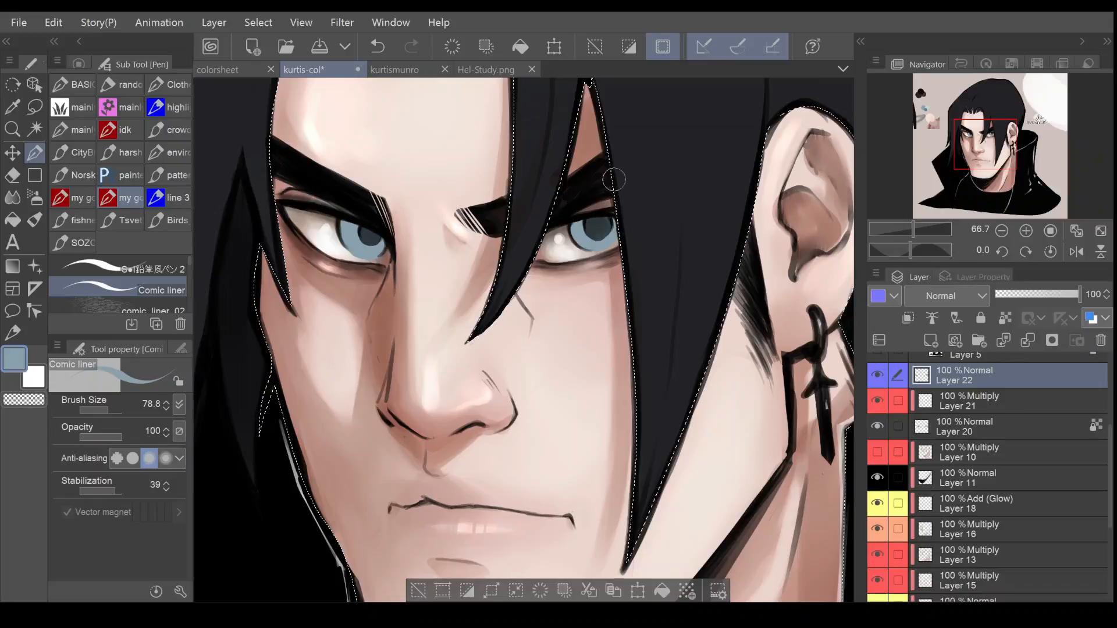
Check how the blue irises look in the full portrait
click(1001, 230)
click(1001, 230)
click(1000, 231)
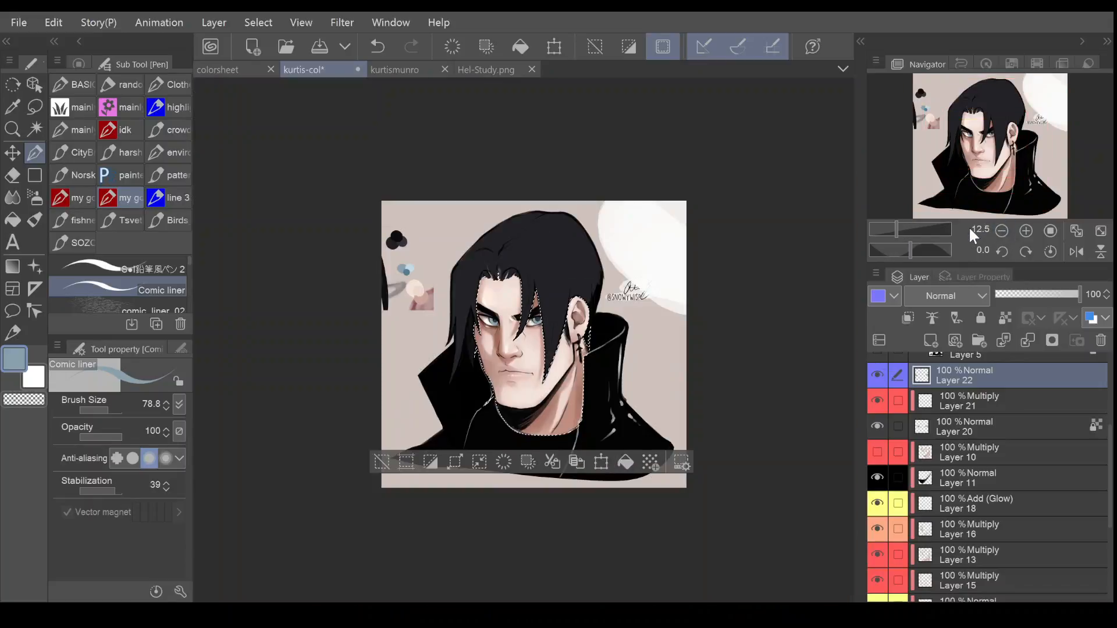
click(1025, 230)
click(1025, 231)
click(1025, 231)
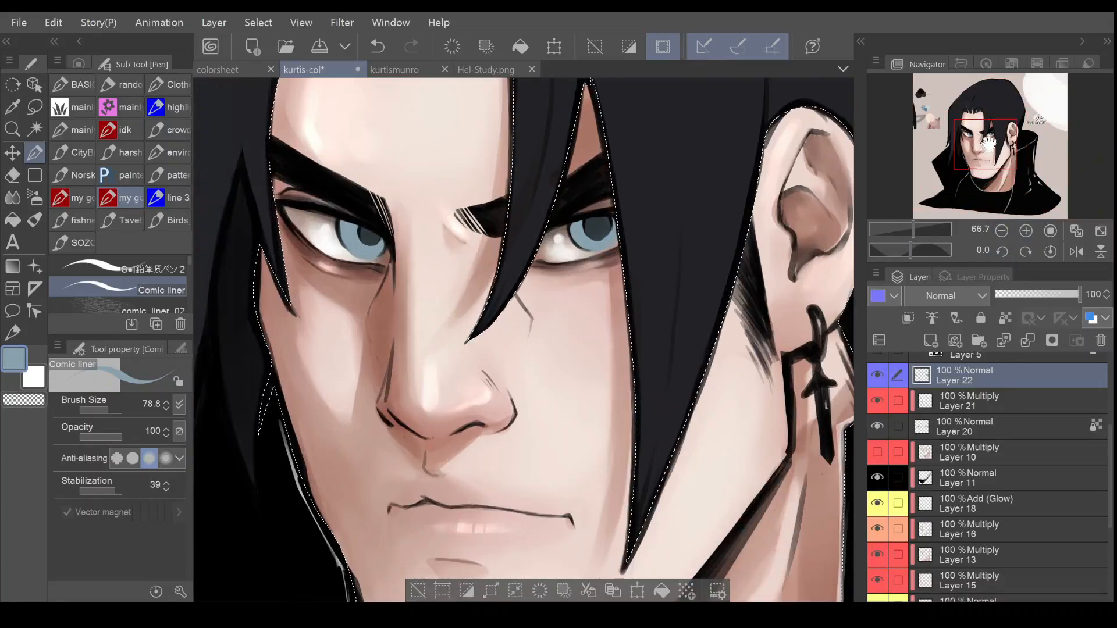
Lock the transparent pixels of Layer 22 and set up the Shadow airbrush with the palette's dark blue as main and pale blue as secondary colour
click(1005, 317)
drag(987, 150, 958, 114)
alt+click(360, 225)
click(35, 379)
alt+click(371, 203)
click(35, 198)
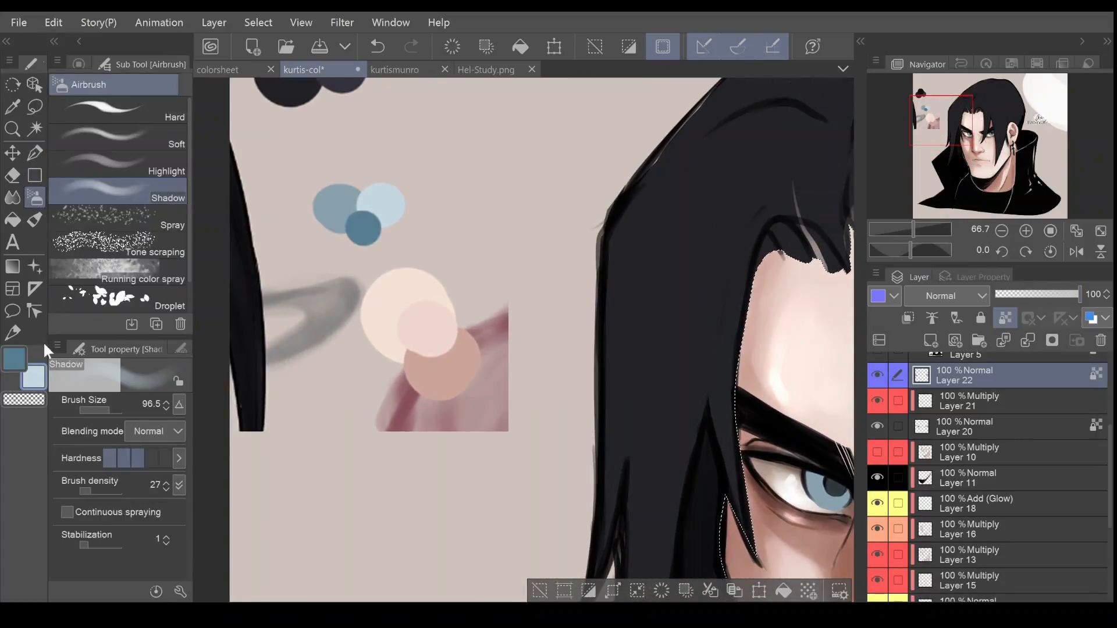
Airbrush pale blue light into the irises at size 96.5 with a higher hardness, and shade them with dark blue at size 58.2
drag(946, 125, 983, 146)
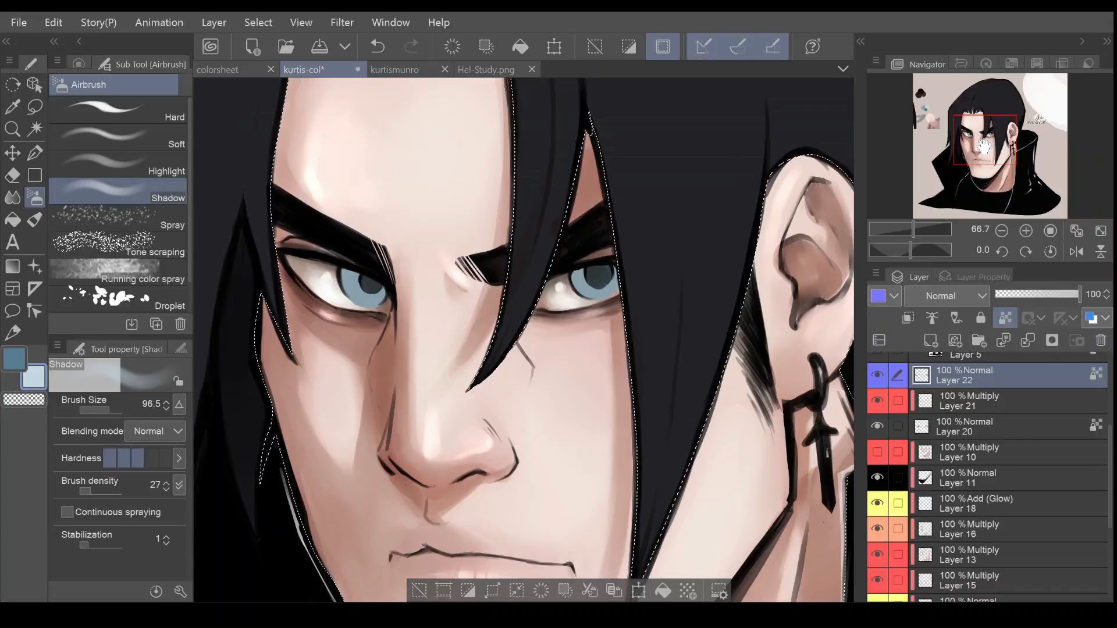
click(149, 458)
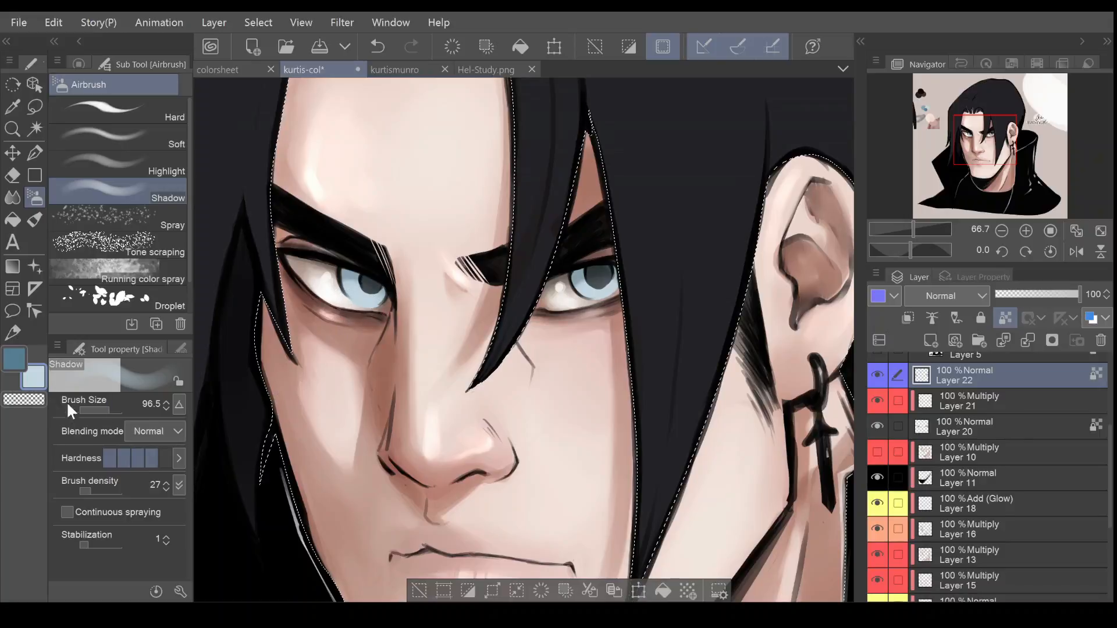
click(25, 358)
drag(105, 407, 102, 408)
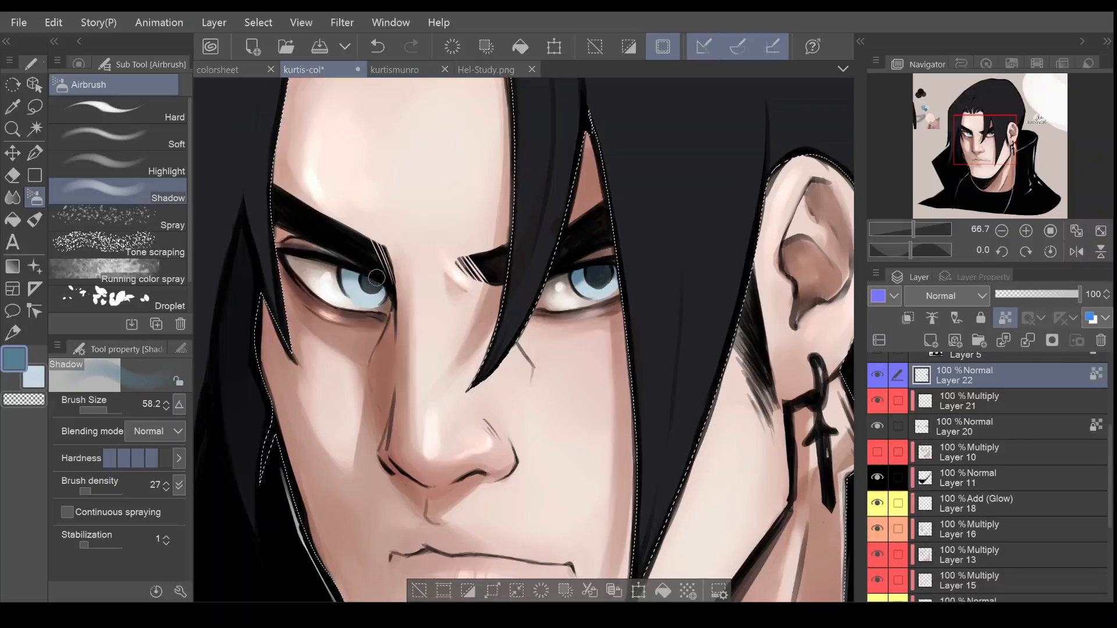
drag(363, 279, 381, 288)
Darken the pupils and upper irises with deep blue (H 203, S 67, V 36) using the Shadow airbrush at size 28.7, leaving Layer 22's transparency locked
click(79, 64)
click(134, 208)
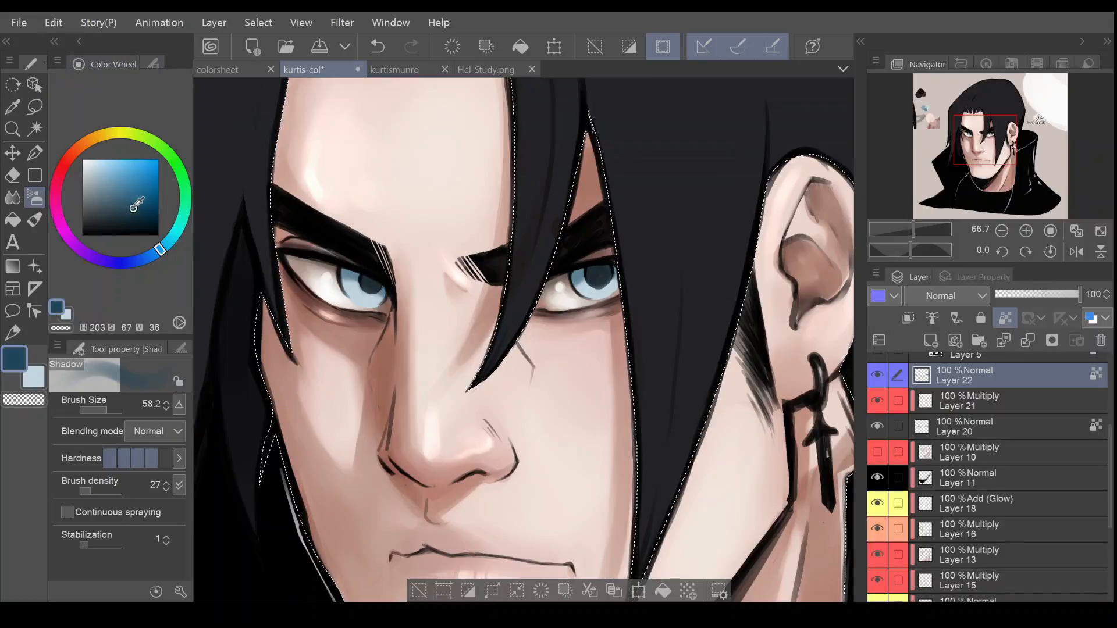
click(103, 409)
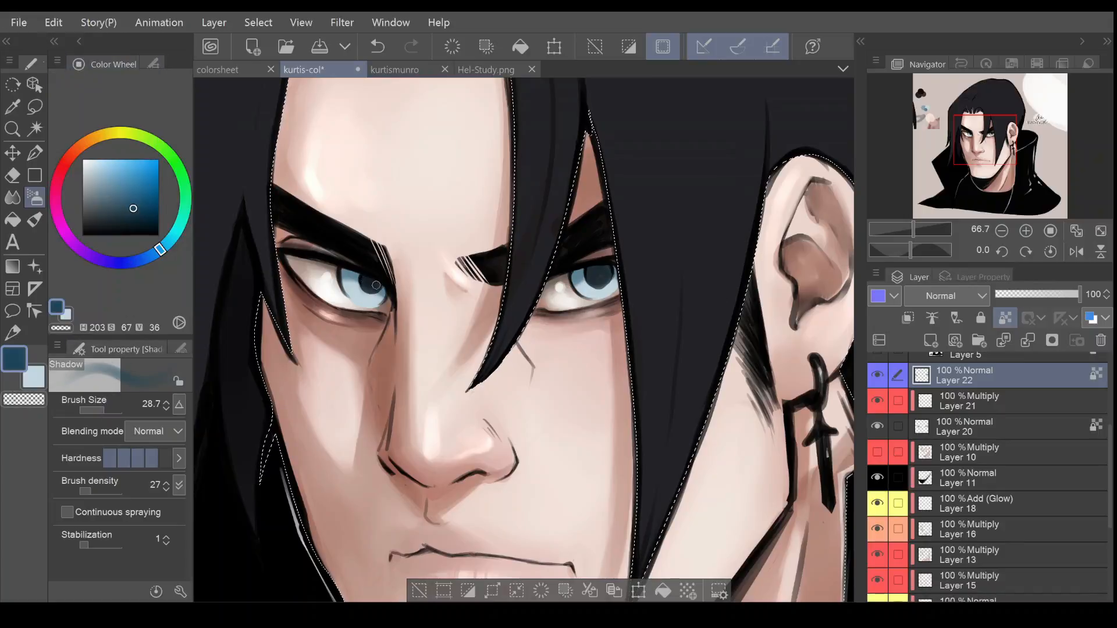
drag(343, 269, 384, 293)
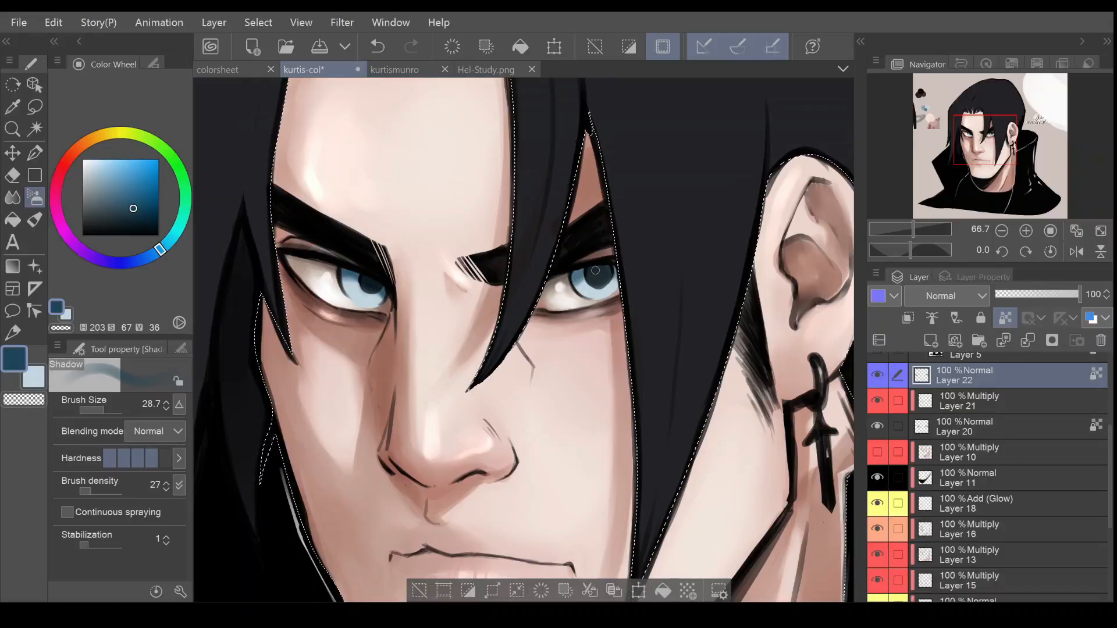
click(1005, 318)
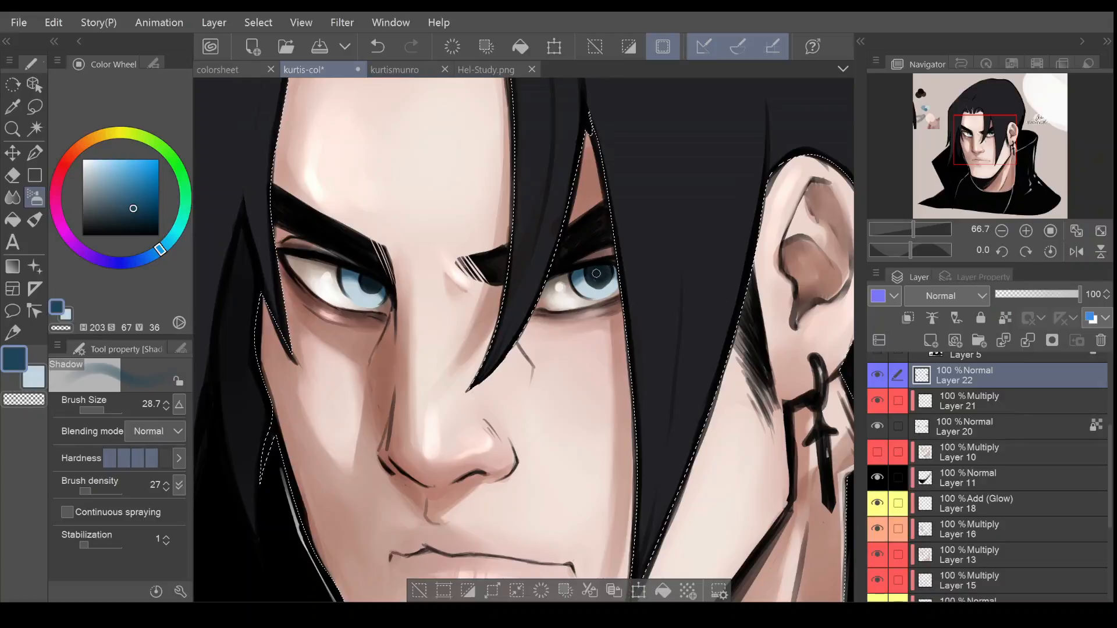
click(1009, 318)
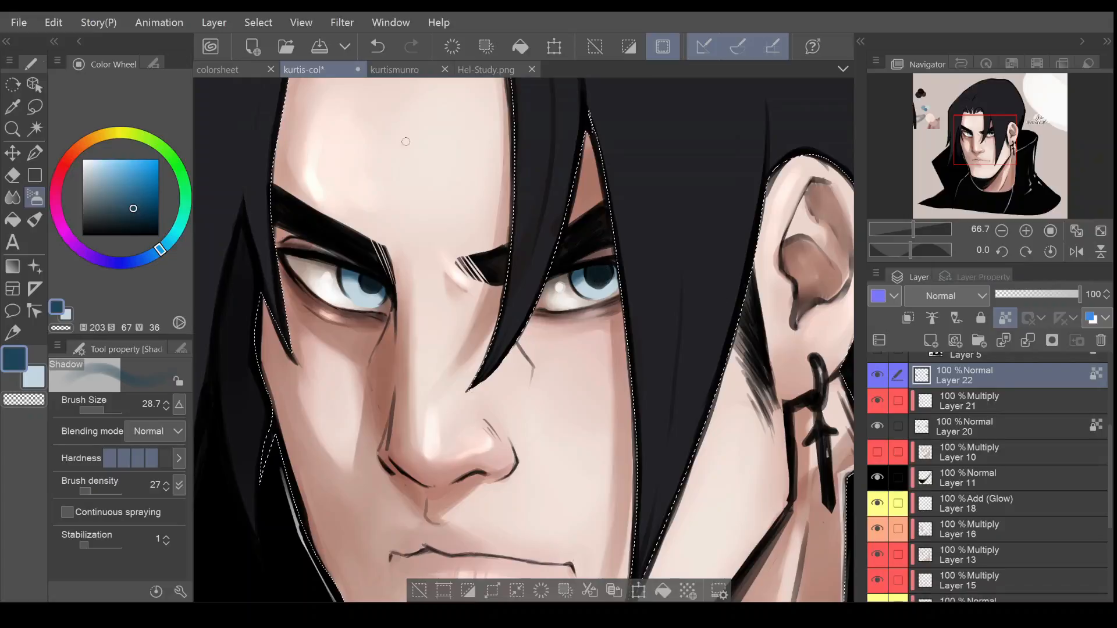
Open the Hel-Study.png reference and examine how its green eye is shaded and highlighted
click(472, 68)
click(1026, 231)
drag(1012, 123, 1012, 116)
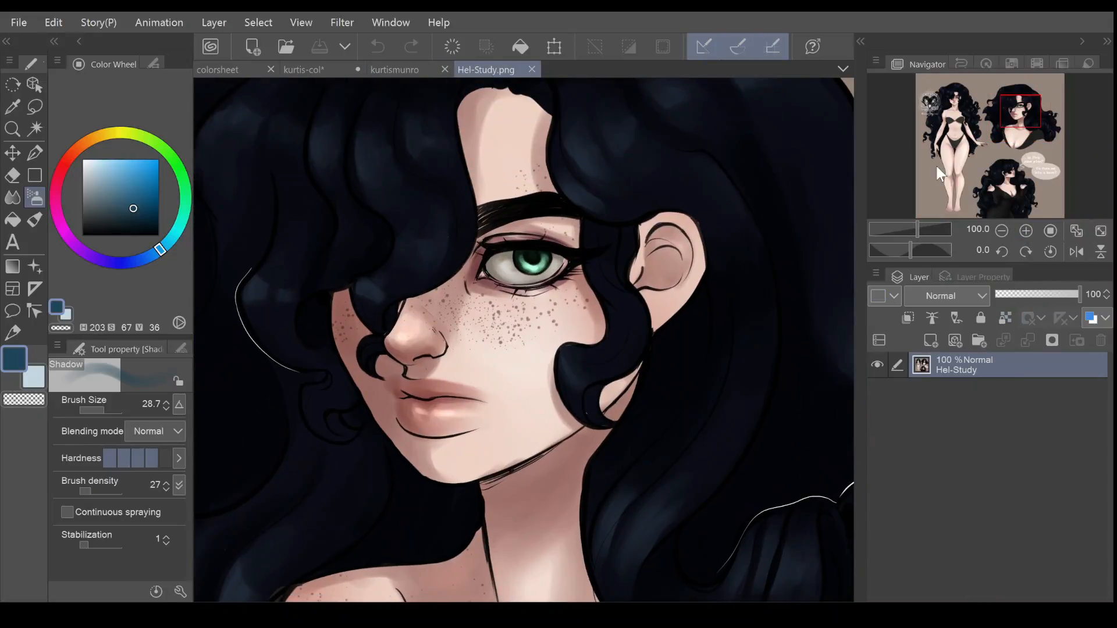
mouse_move(1027, 118)
mouse_down()
mouse_move(1015, 183)
mouse_move(958, 112)
mouse_move(1022, 123)
mouse_up()
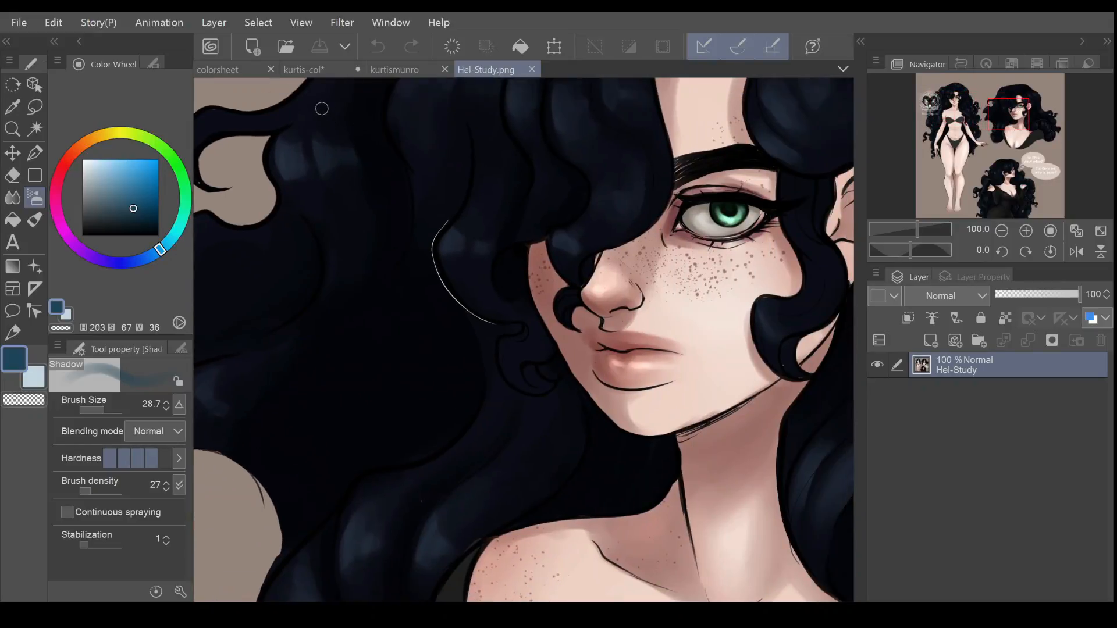
Return to the kurtis-col drawing and clean up the line art around the irises on Layer 4 with the Hard eraser at size 21.2
click(311, 67)
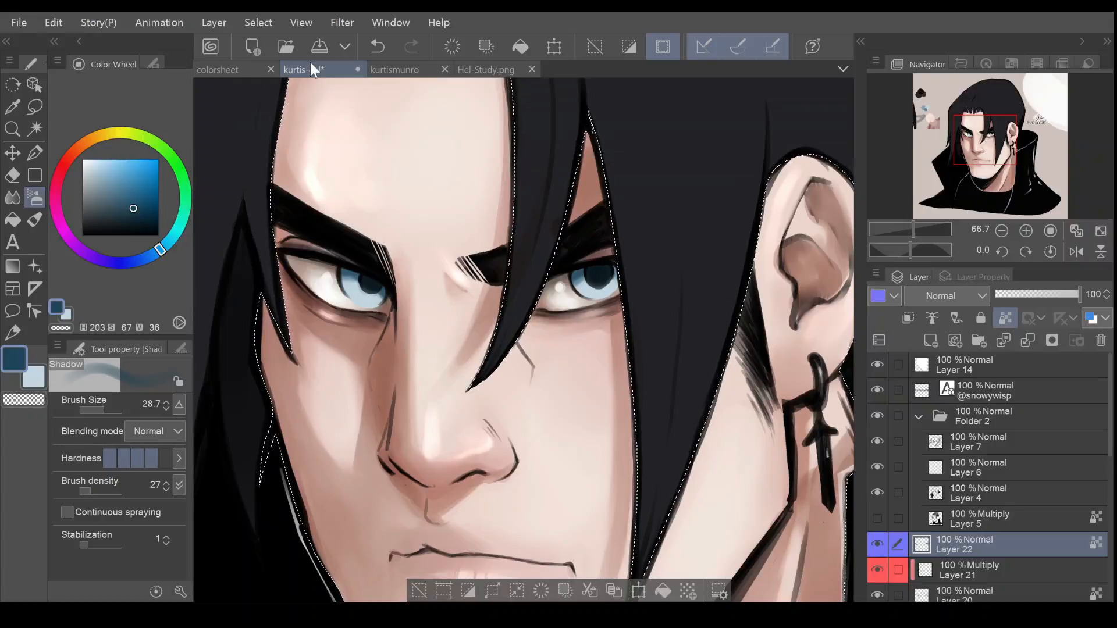
click(973, 499)
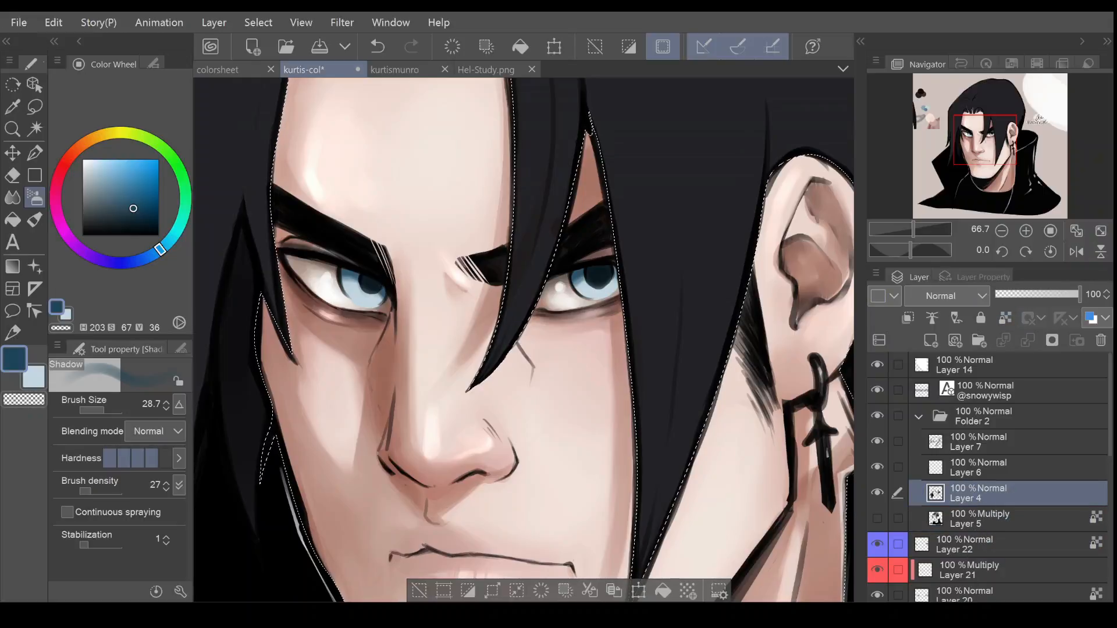
click(35, 154)
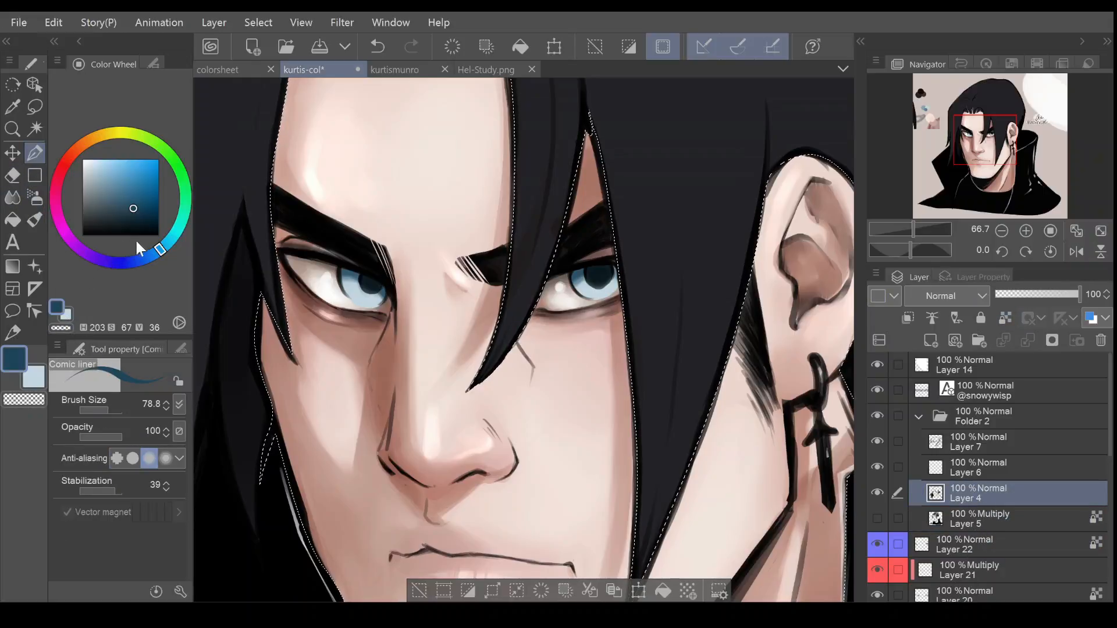
click(82, 235)
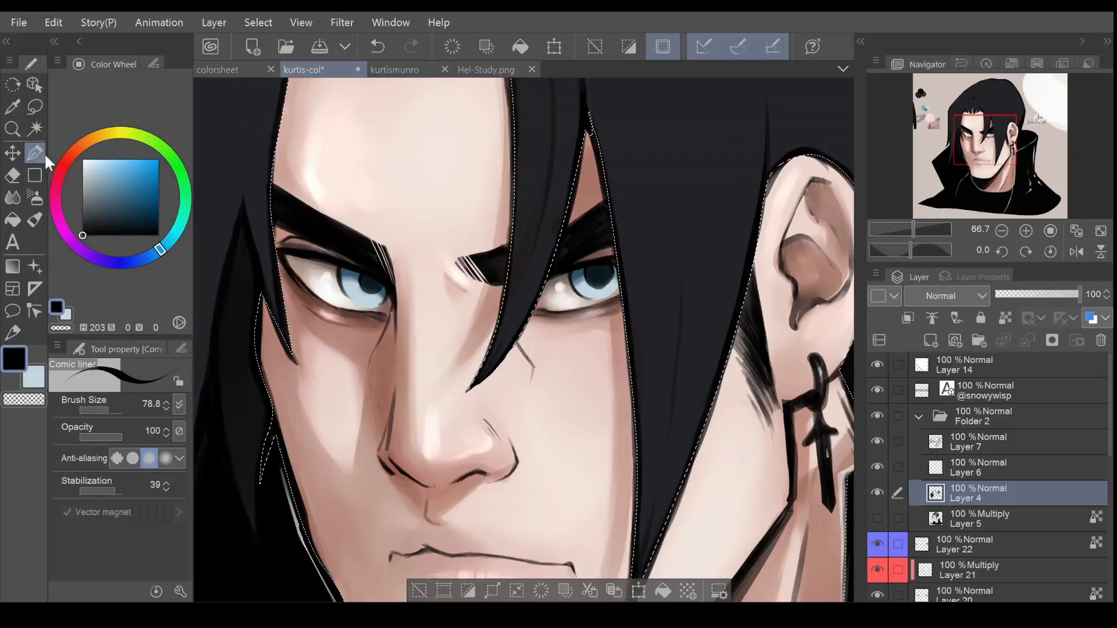
click(154, 64)
click(13, 175)
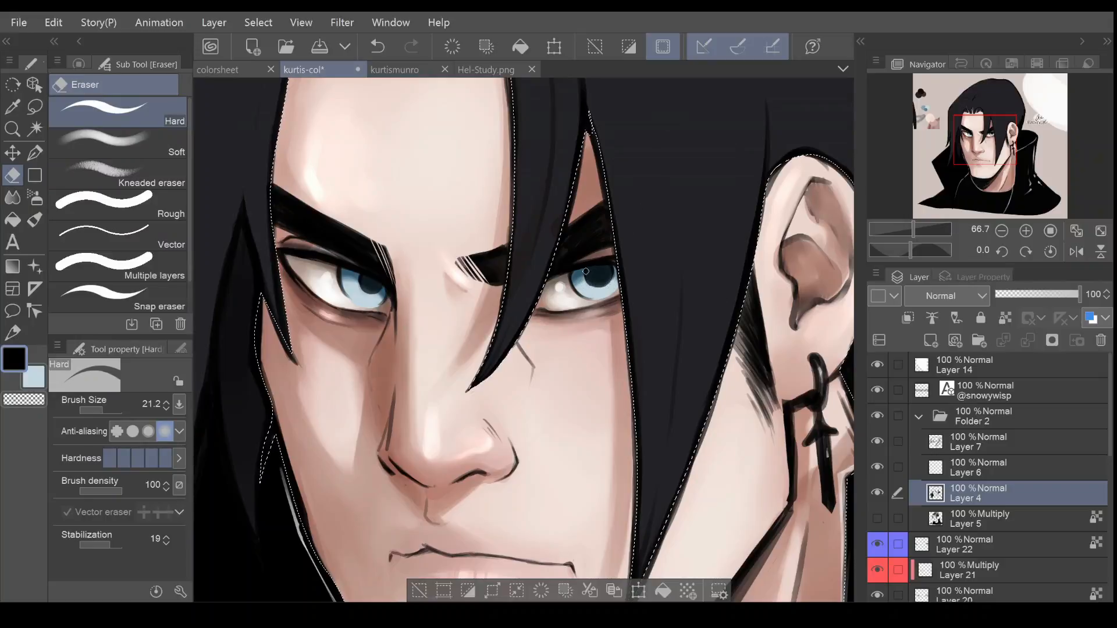
key(ctrl+z)
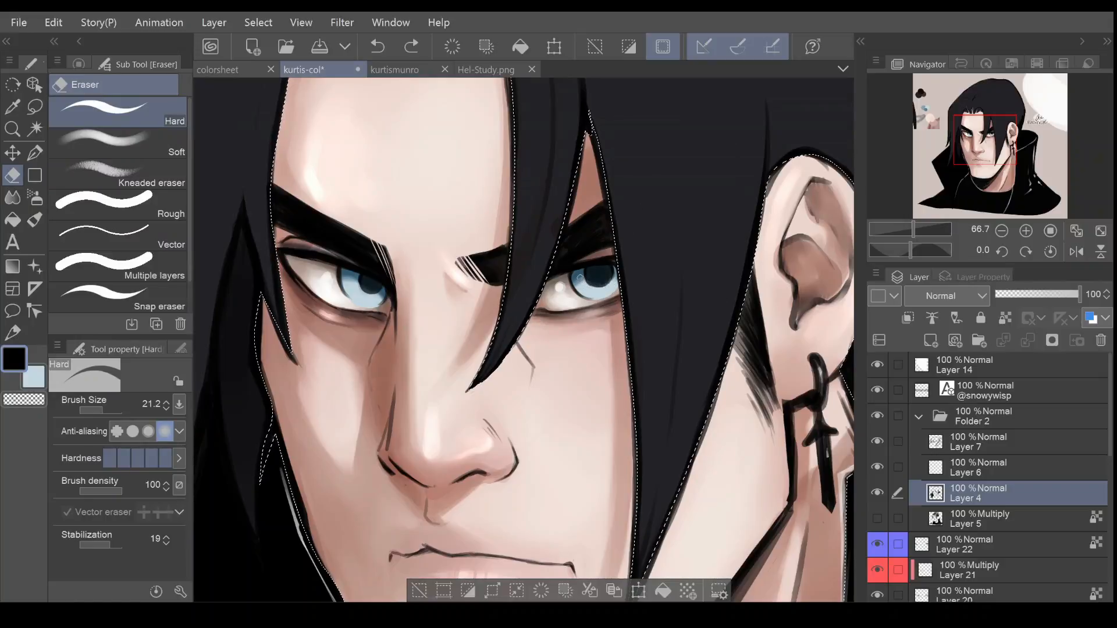
drag(609, 286, 609, 282)
key(ctrl+z)
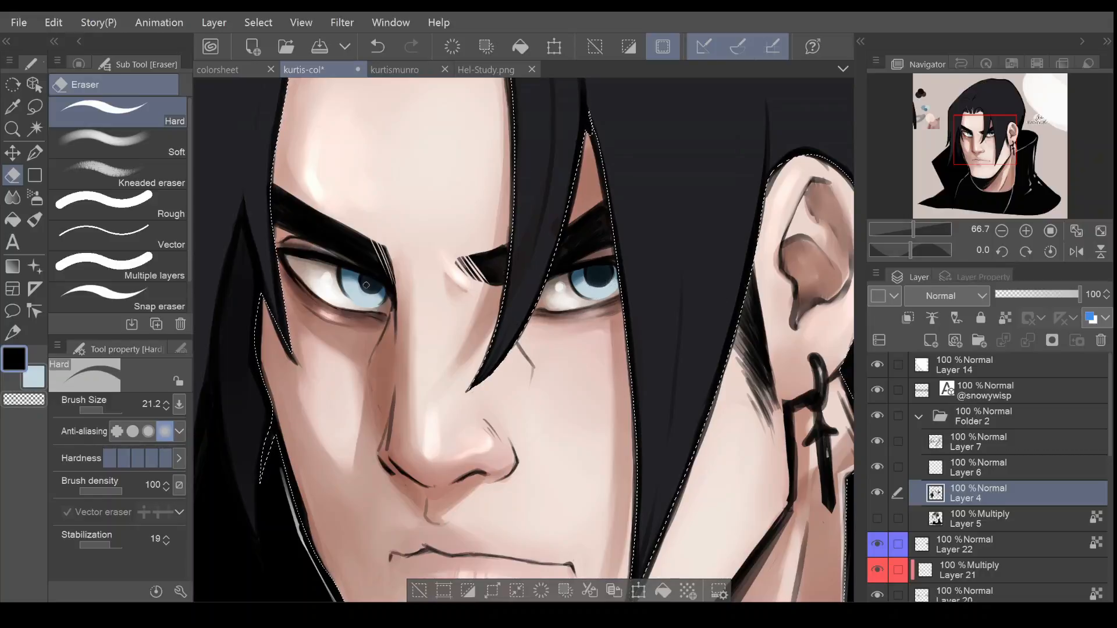
Soften the iris shading on Layer 22 with the Blend tool at size 28.7
click(1001, 231)
click(1001, 231)
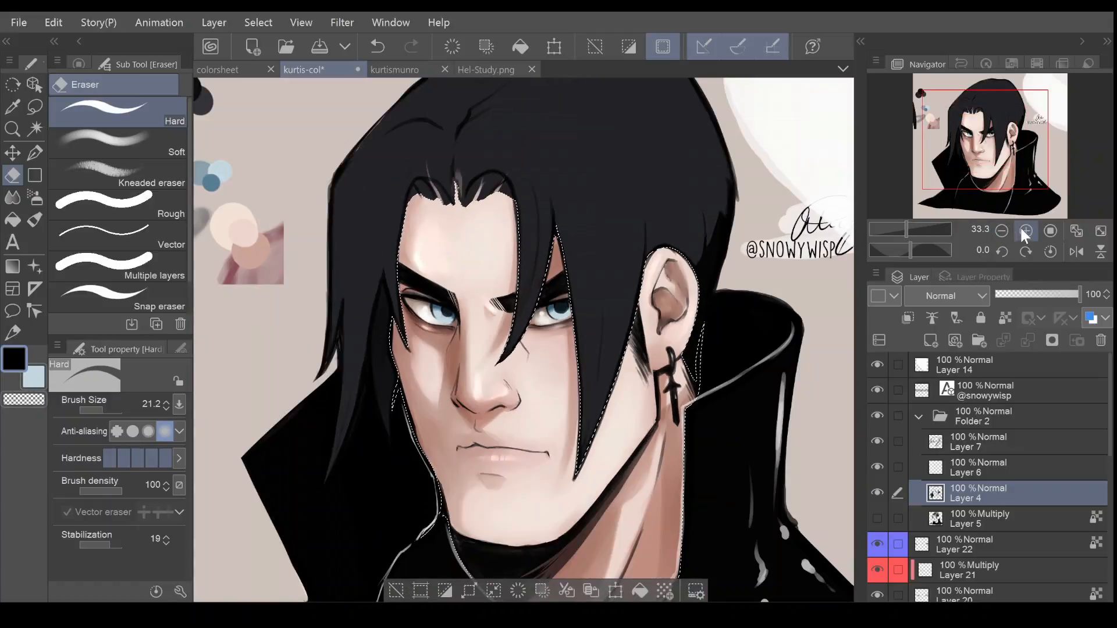
click(1025, 230)
click(1025, 231)
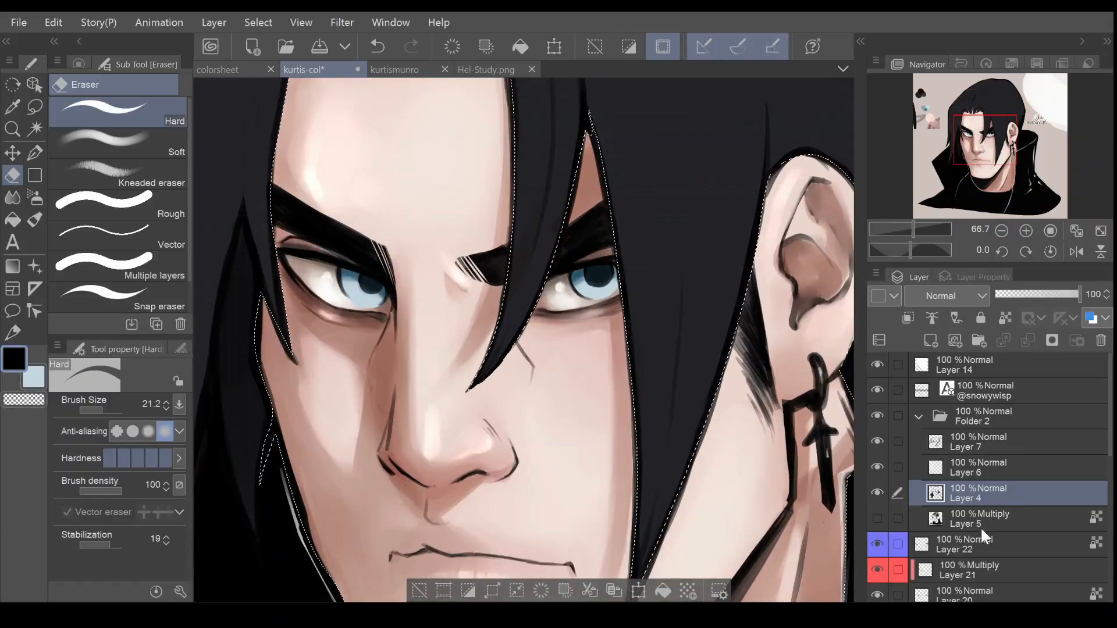
click(1013, 543)
click(14, 197)
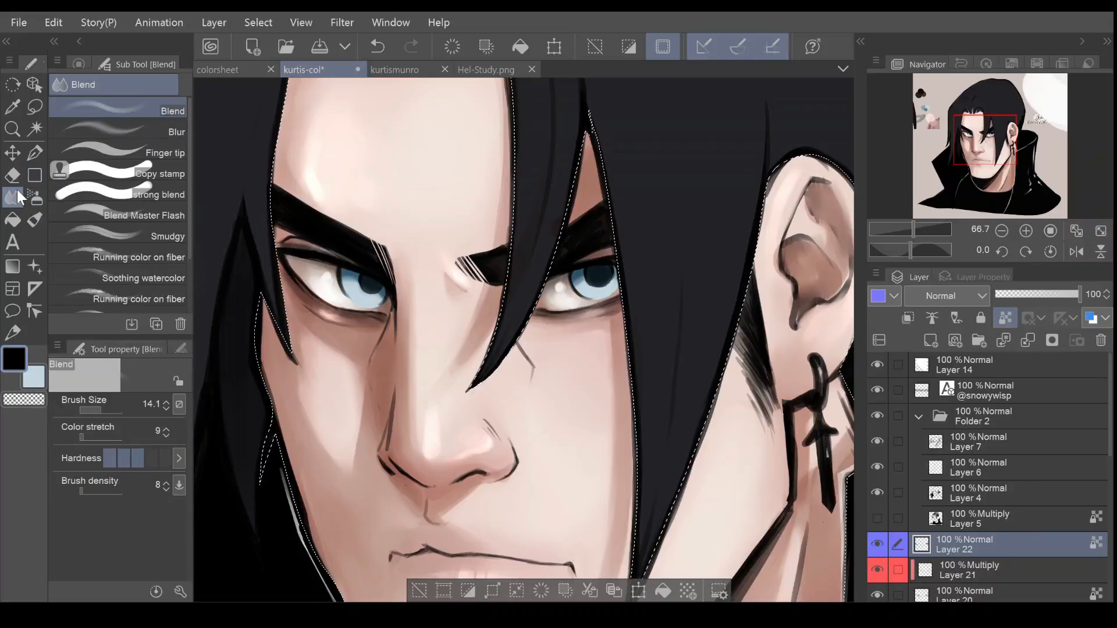
drag(99, 410, 108, 402)
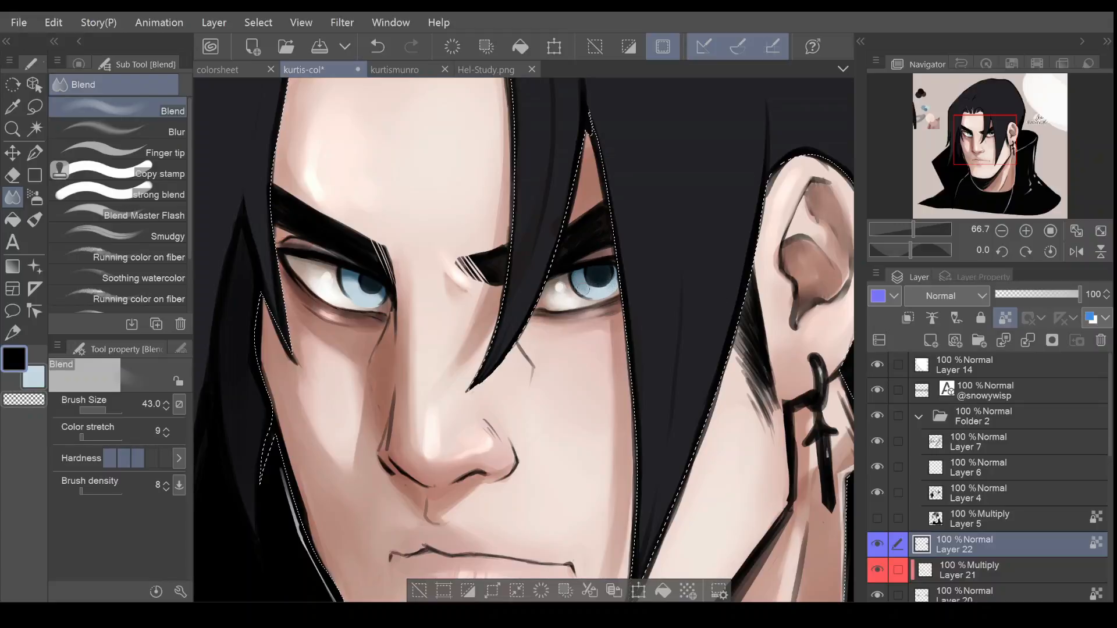
drag(104, 399, 99, 400)
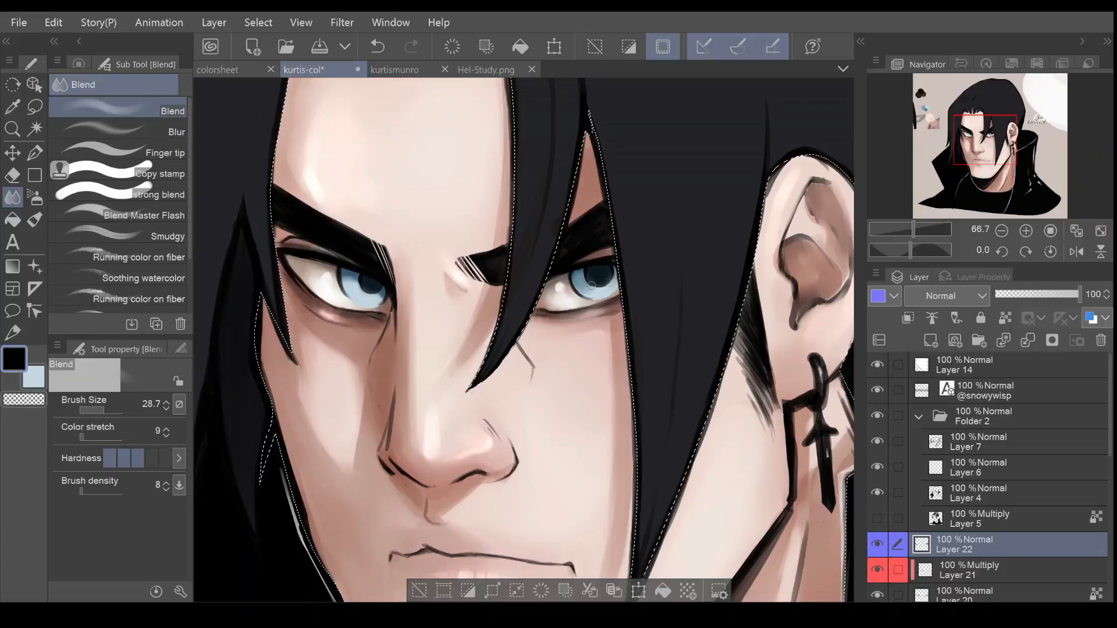
click(1004, 317)
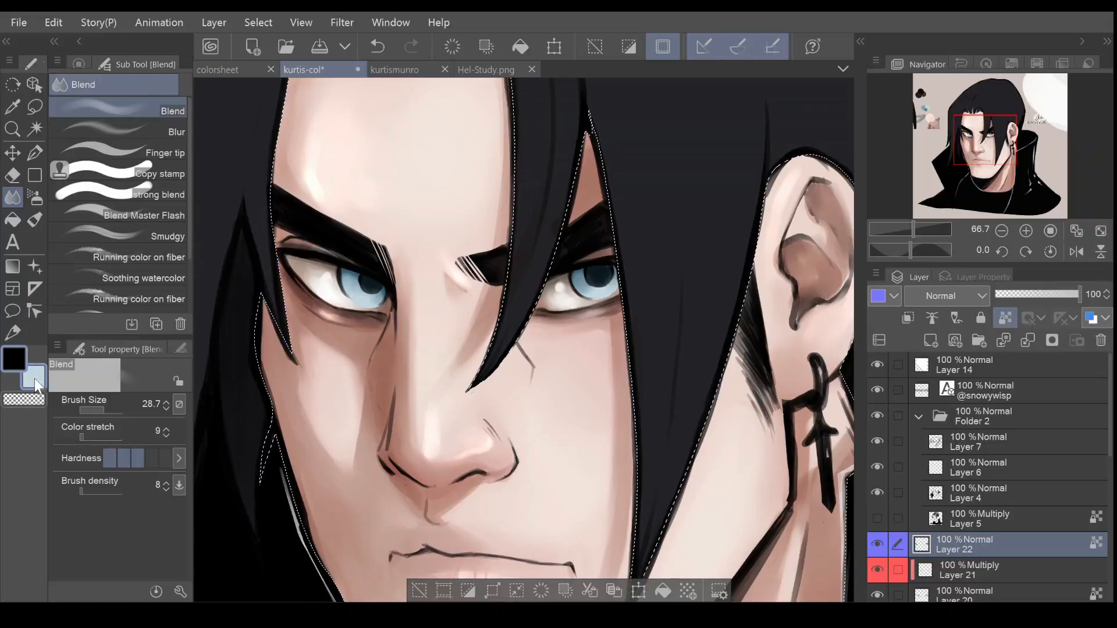
Set the secondary colour to pale blue (H 203, S 11, V 95) and set up the Highlight airbrush at size 31.7 with Add (Glow) blending
click(79, 64)
click(91, 164)
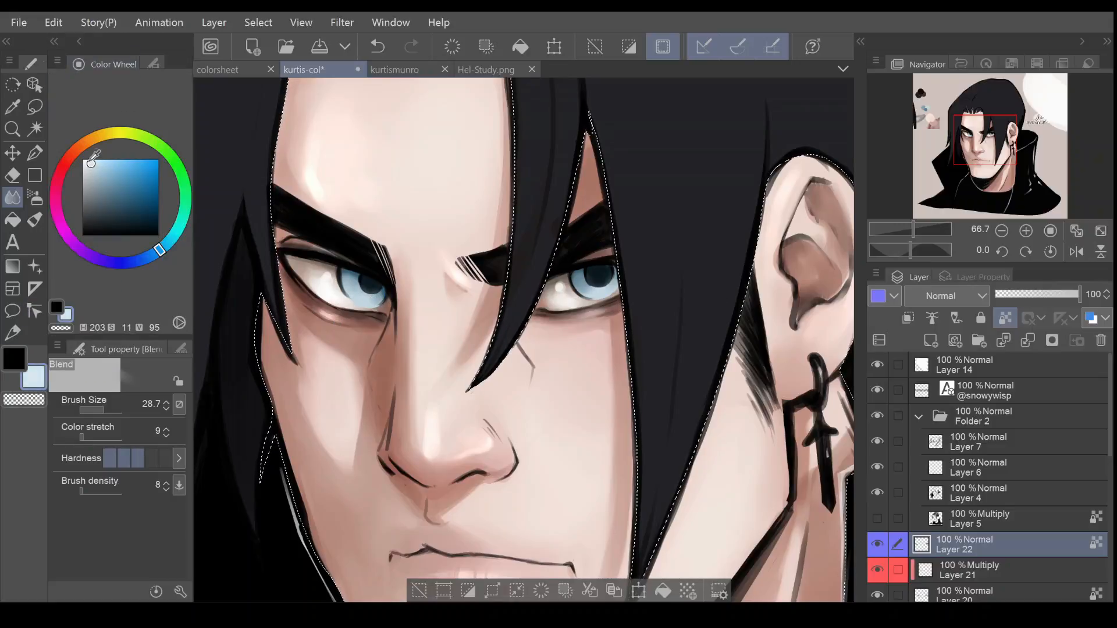
click(35, 196)
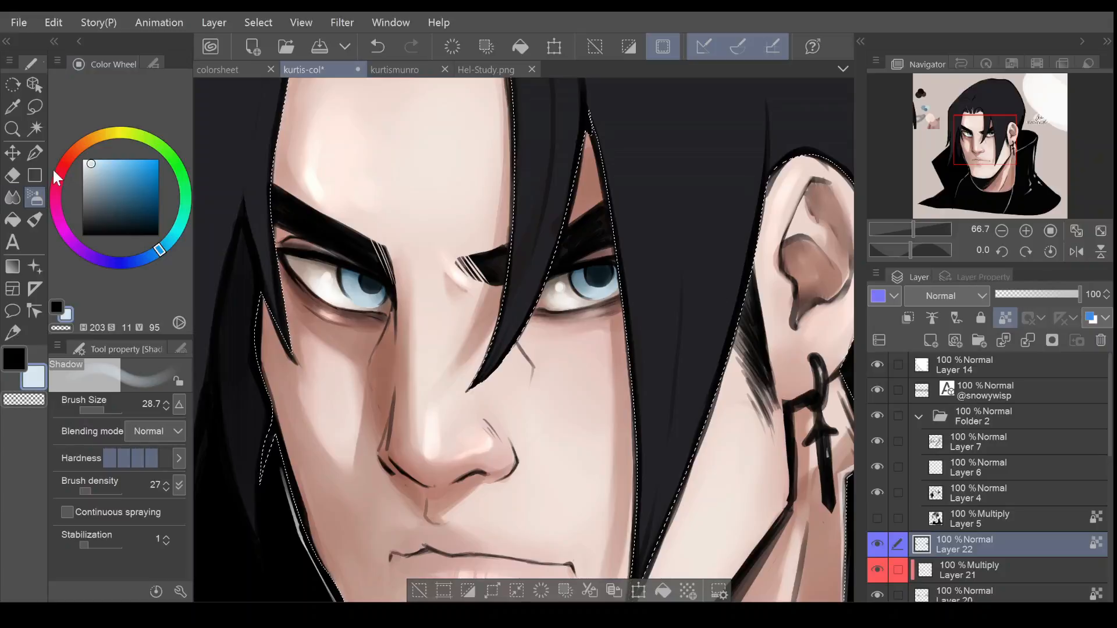
click(151, 64)
click(138, 154)
drag(103, 412, 90, 411)
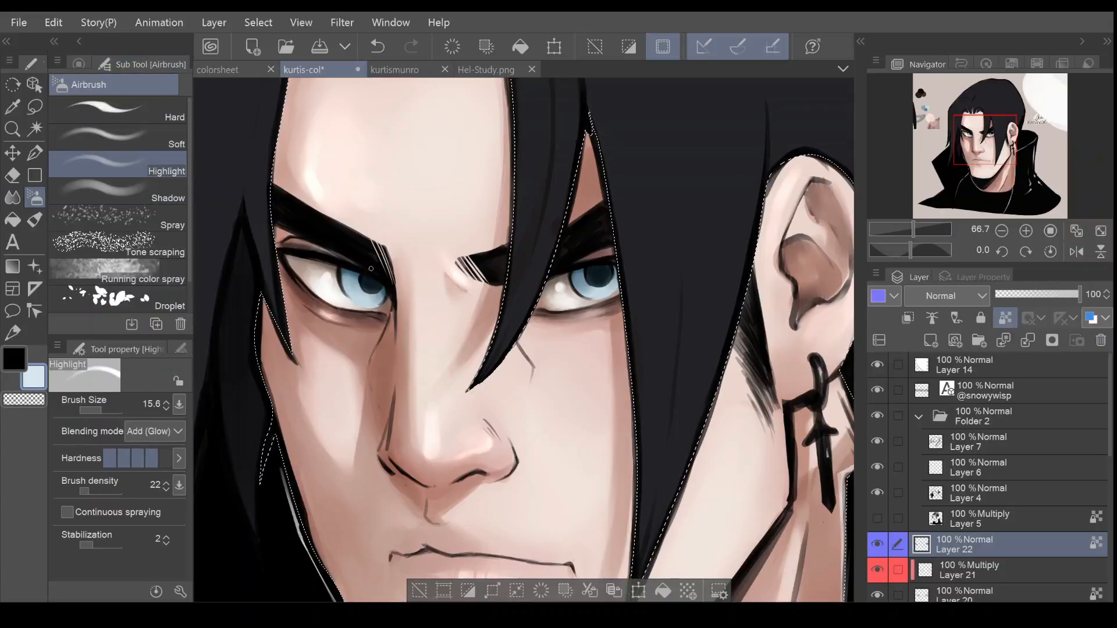
key(ctrl+z)
click(103, 410)
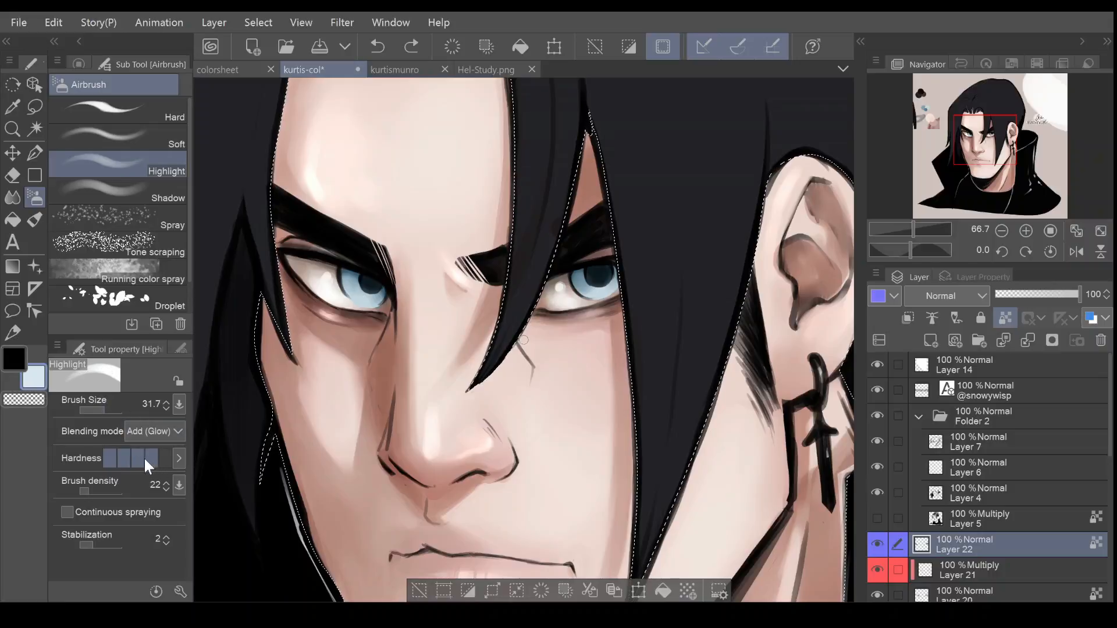
Try dotting glowing pale blue highlights along the lower part of both irises with the Highlight airbrush at lower hardness
click(361, 297)
click(361, 297)
click(367, 299)
click(367, 300)
click(376, 298)
click(354, 293)
click(349, 285)
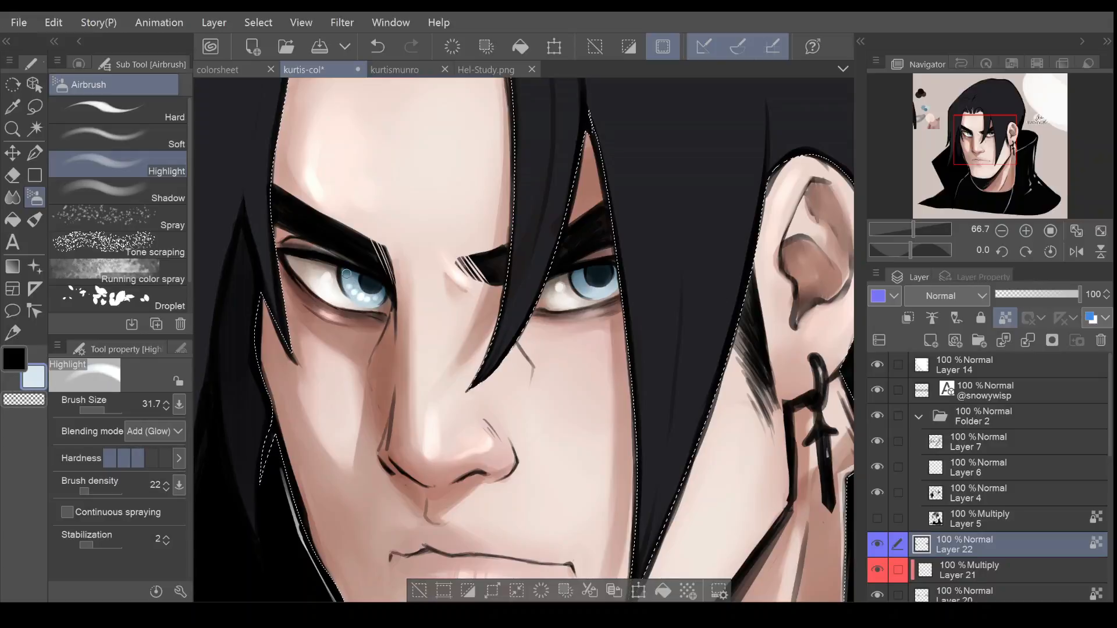
click(586, 290)
click(593, 293)
click(602, 293)
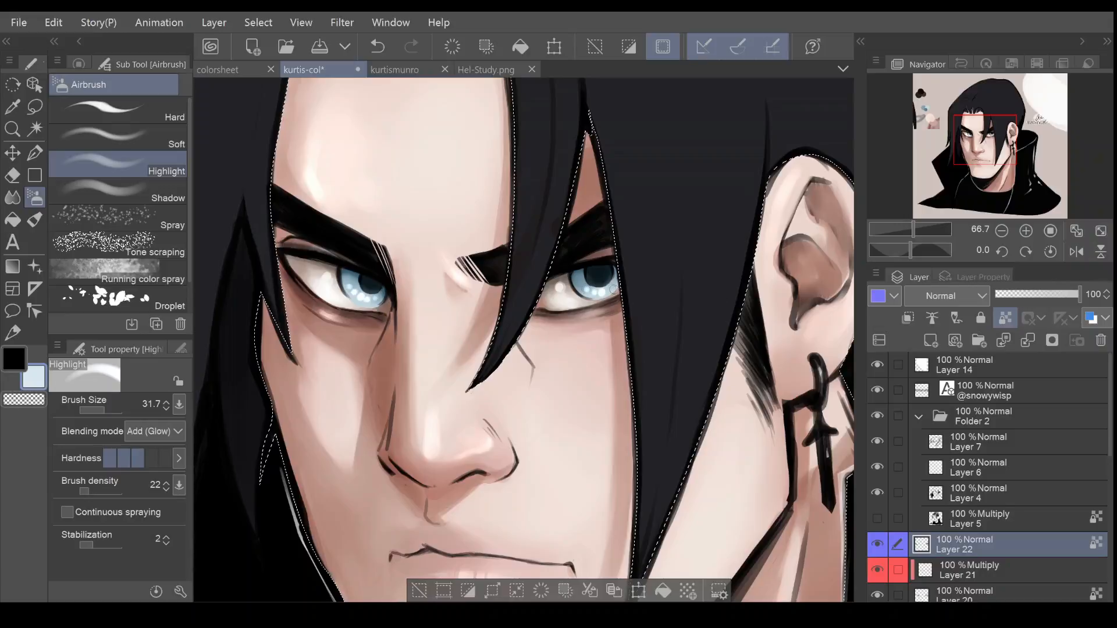
click(1001, 230)
click(1001, 230)
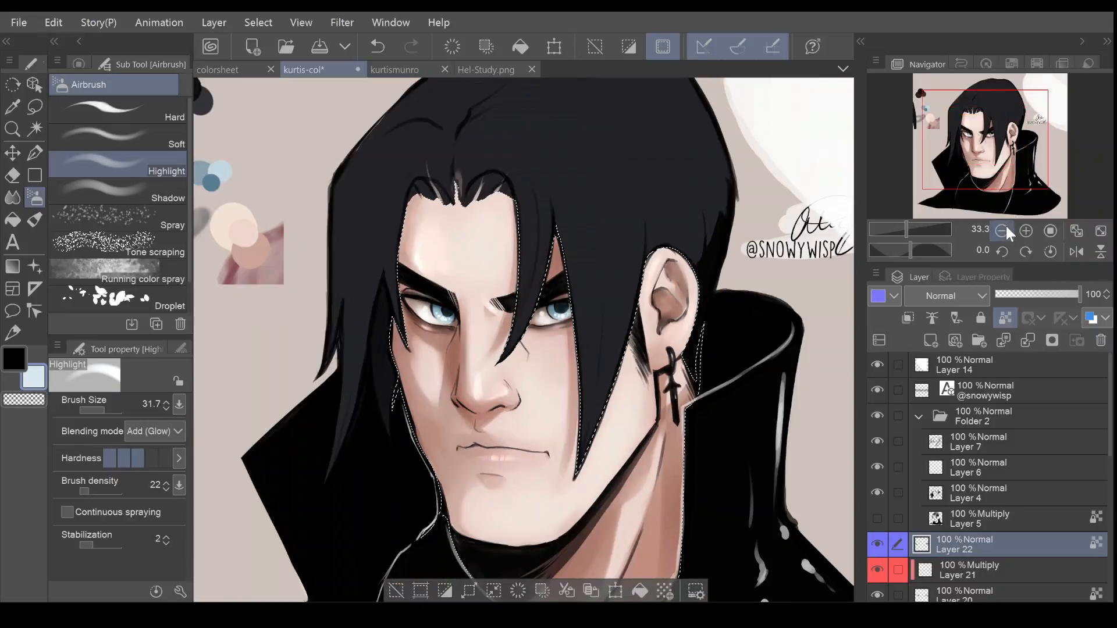
click(402, 69)
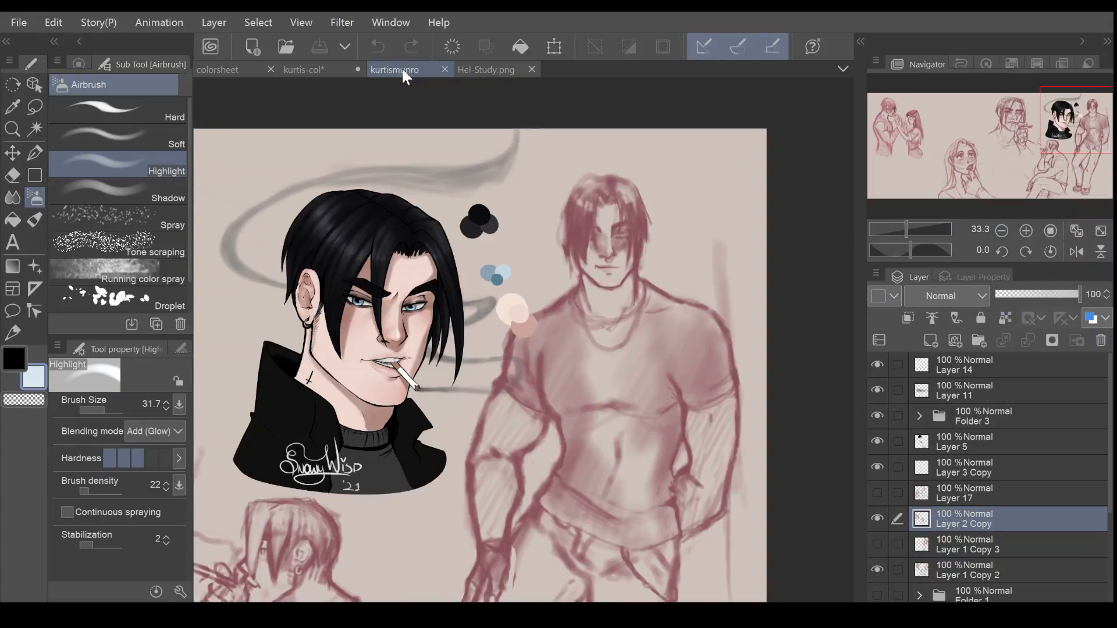
click(1025, 231)
click(1026, 232)
click(1026, 232)
drag(1068, 127, 1059, 117)
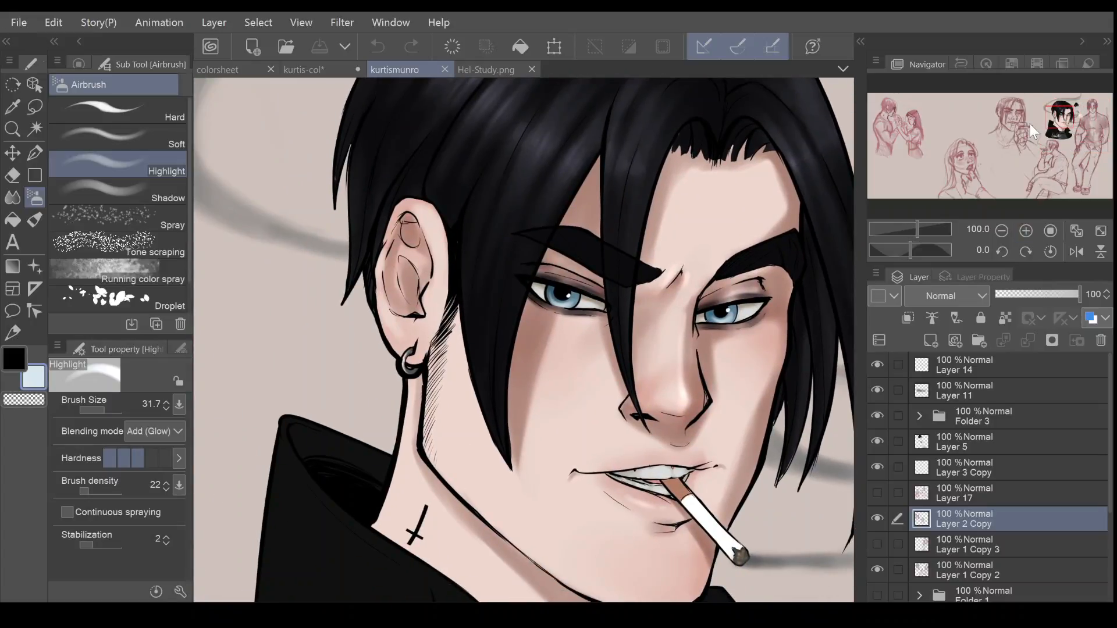
Paint pale blue light into the lower irises of kurtis-col with the line pen at size 71.2 and blend it at size 12.8
click(333, 70)
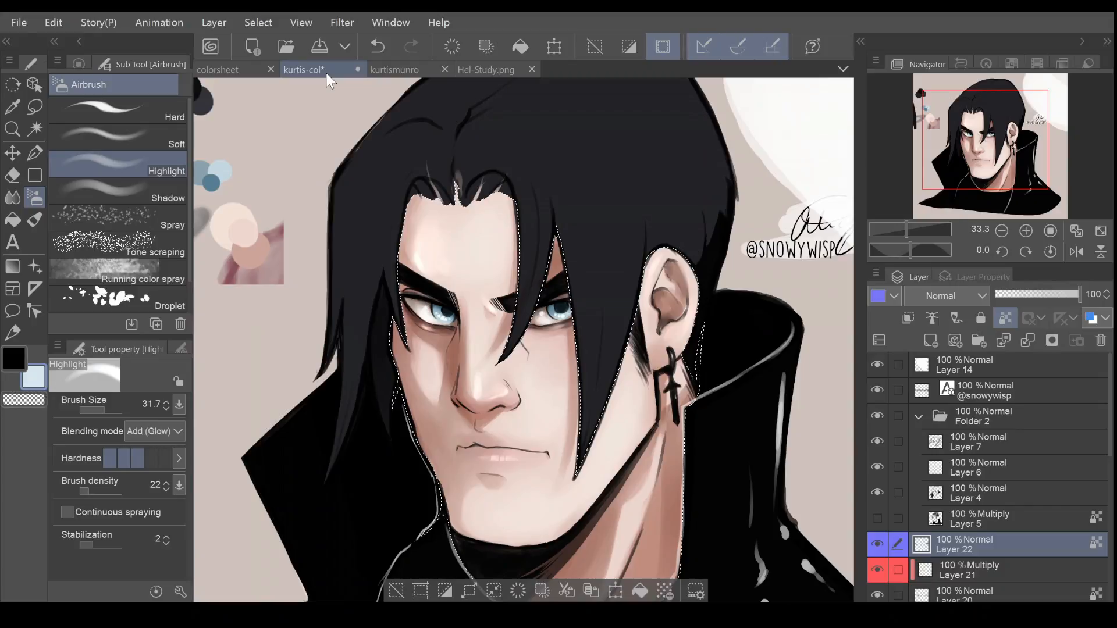
click(1025, 231)
click(1025, 232)
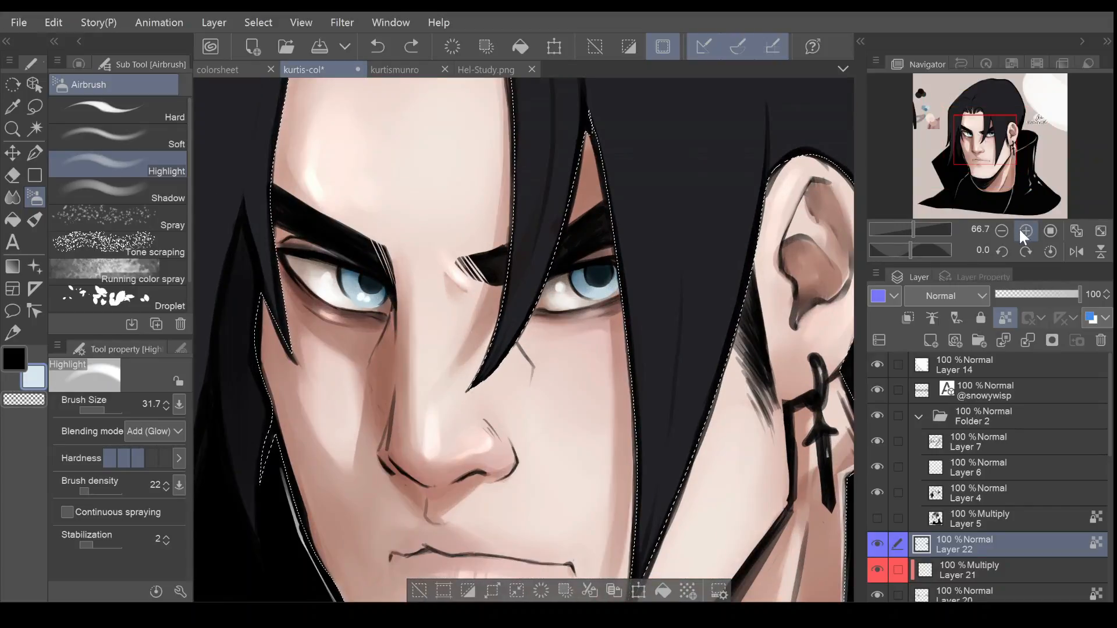
click(32, 153)
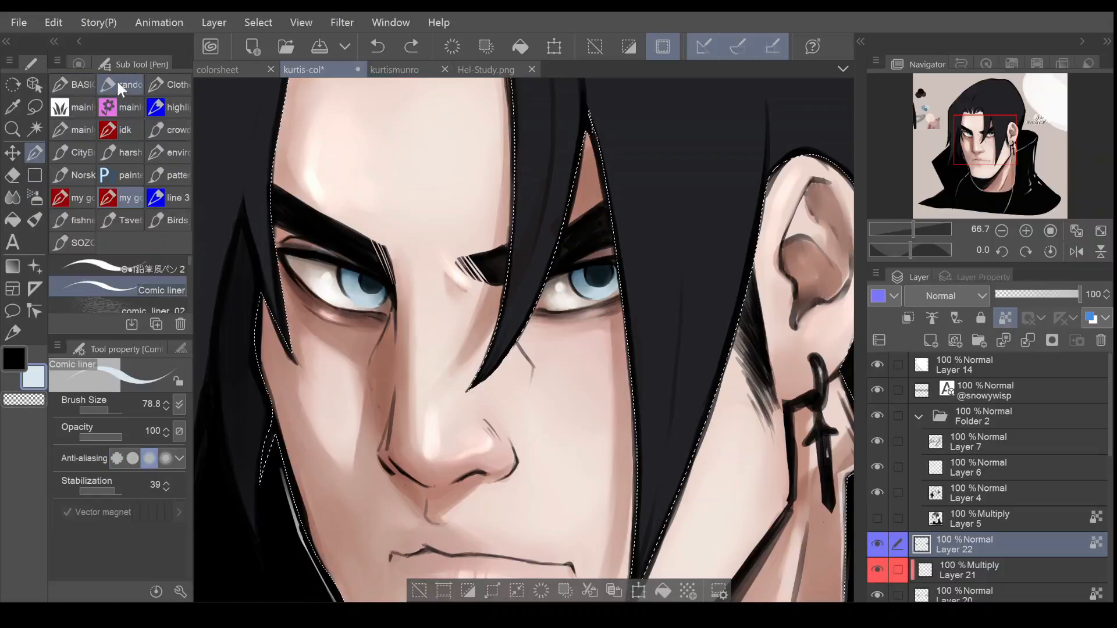
click(72, 193)
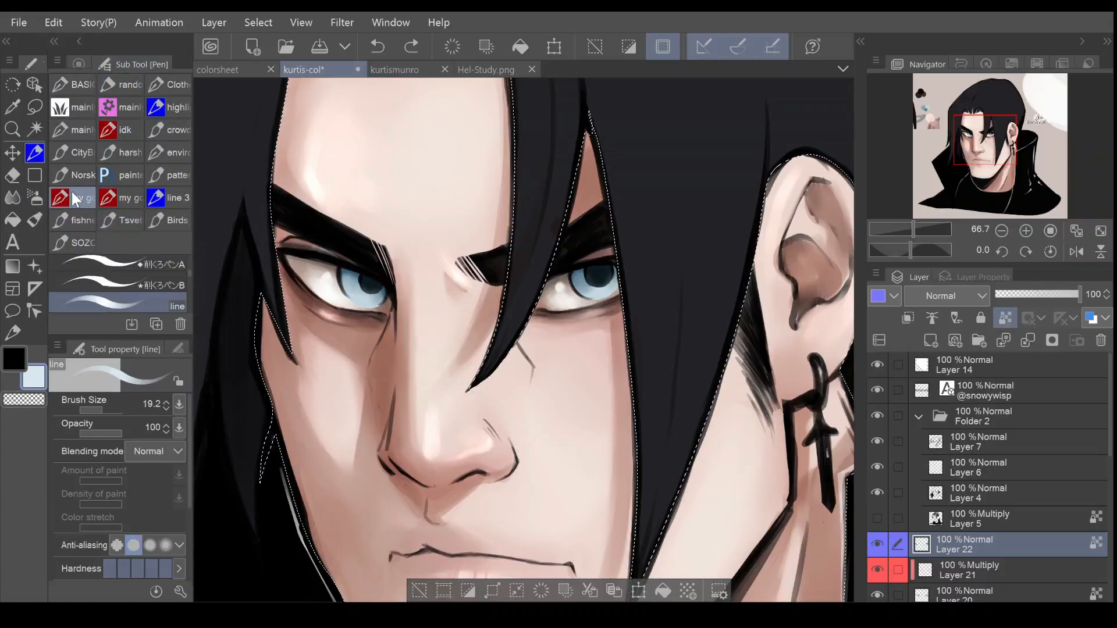
click(106, 410)
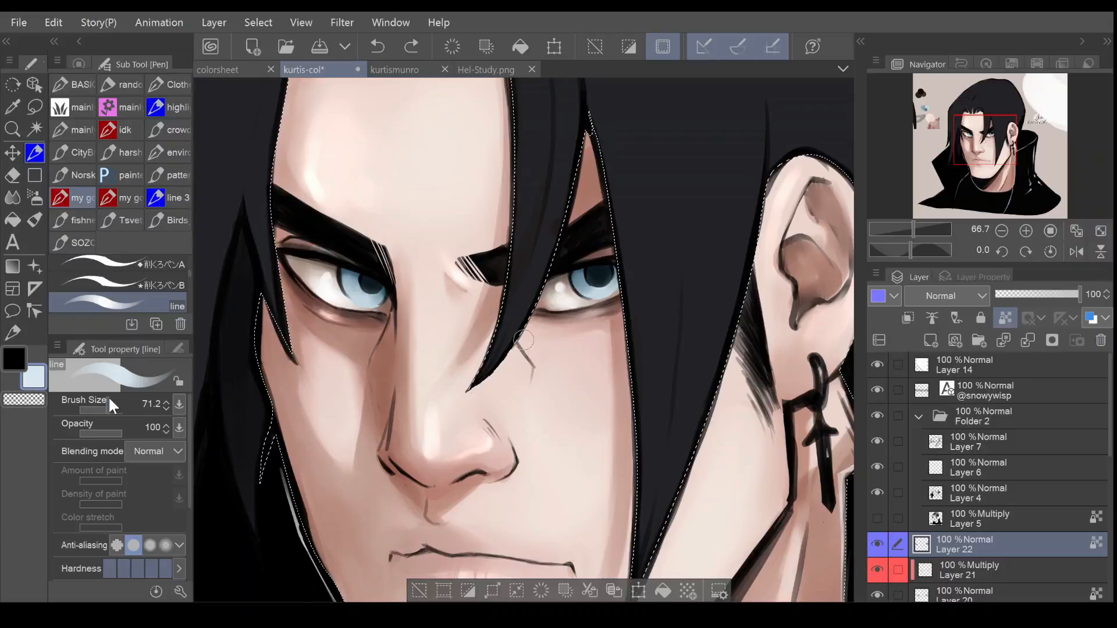
mouse_move(351, 293)
mouse_down()
mouse_move(375, 301)
mouse_move(364, 303)
mouse_up()
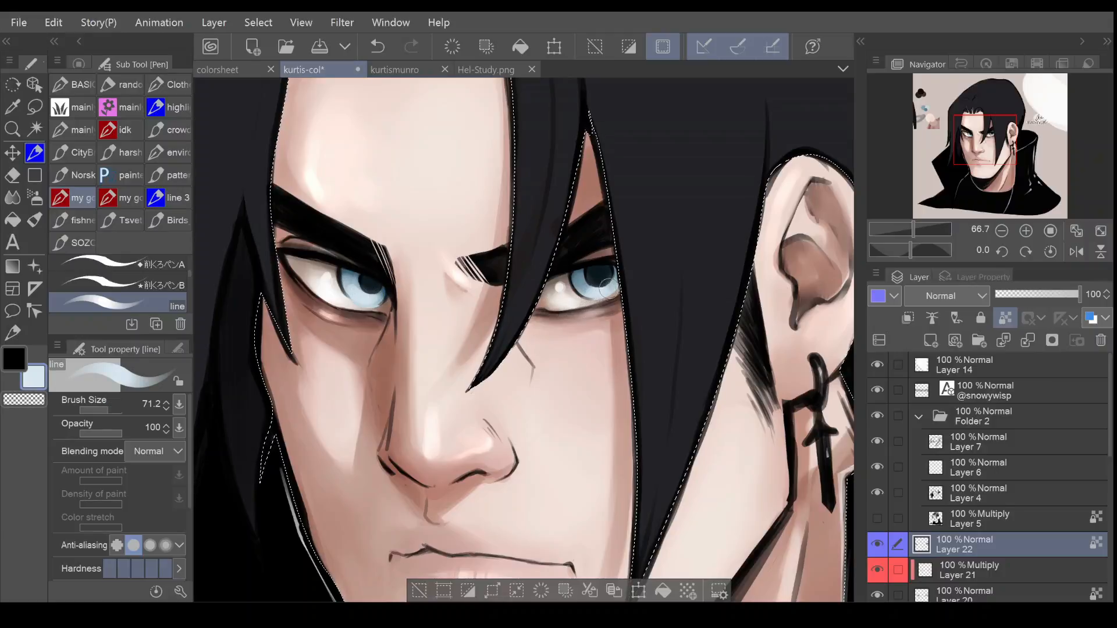
click(12, 197)
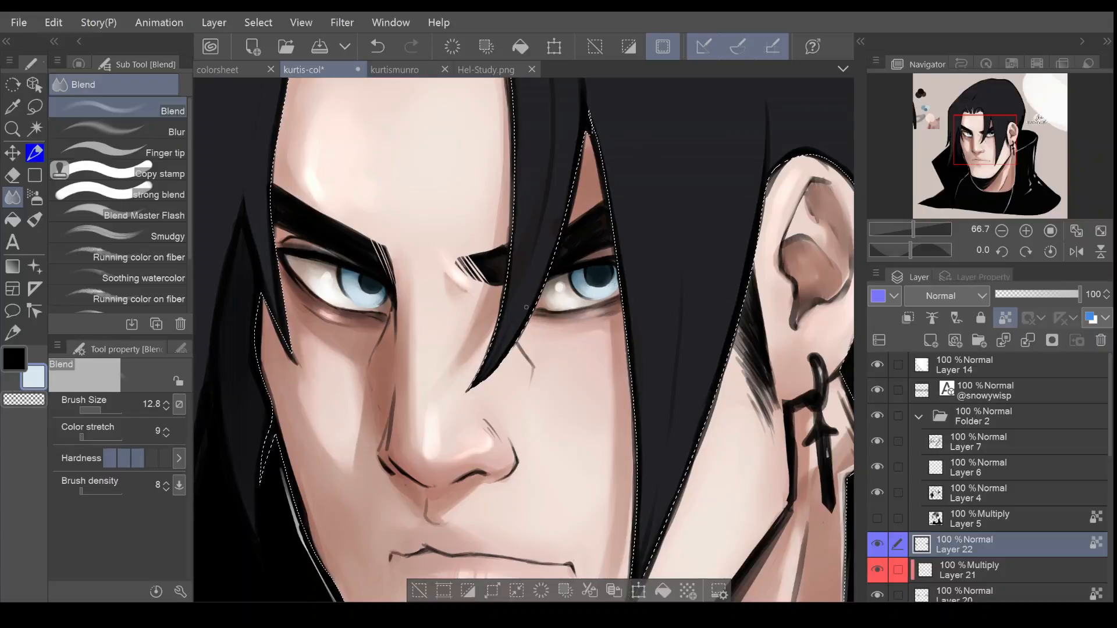
Touch up the iris highlights in a lighter blue (H 203, S 9, V 97) with the line pen at size 31.7
click(33, 151)
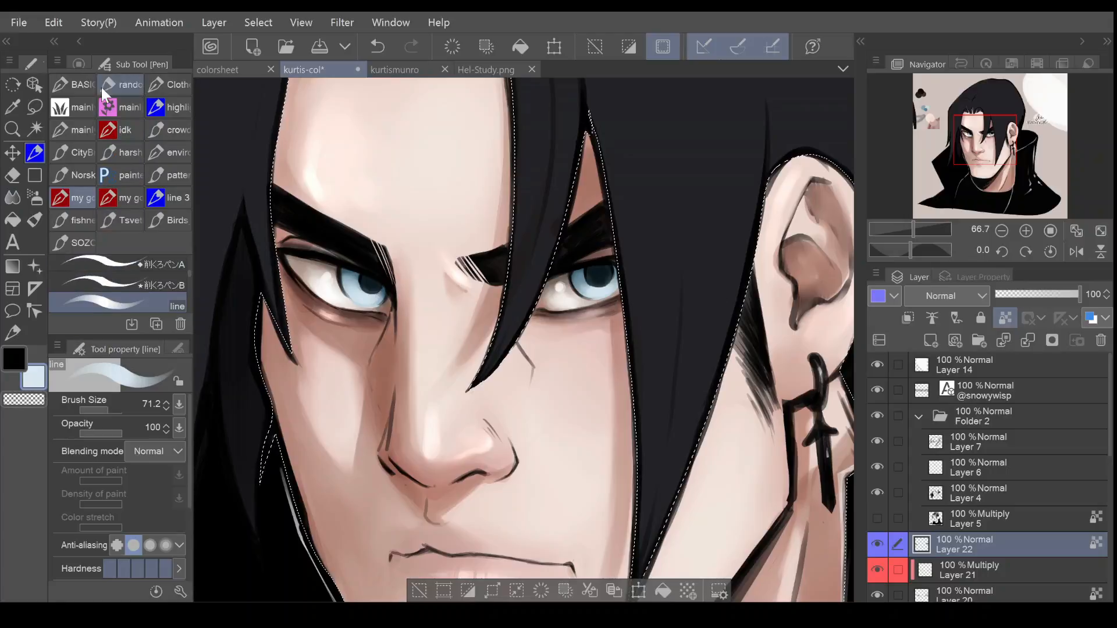
click(78, 62)
click(105, 408)
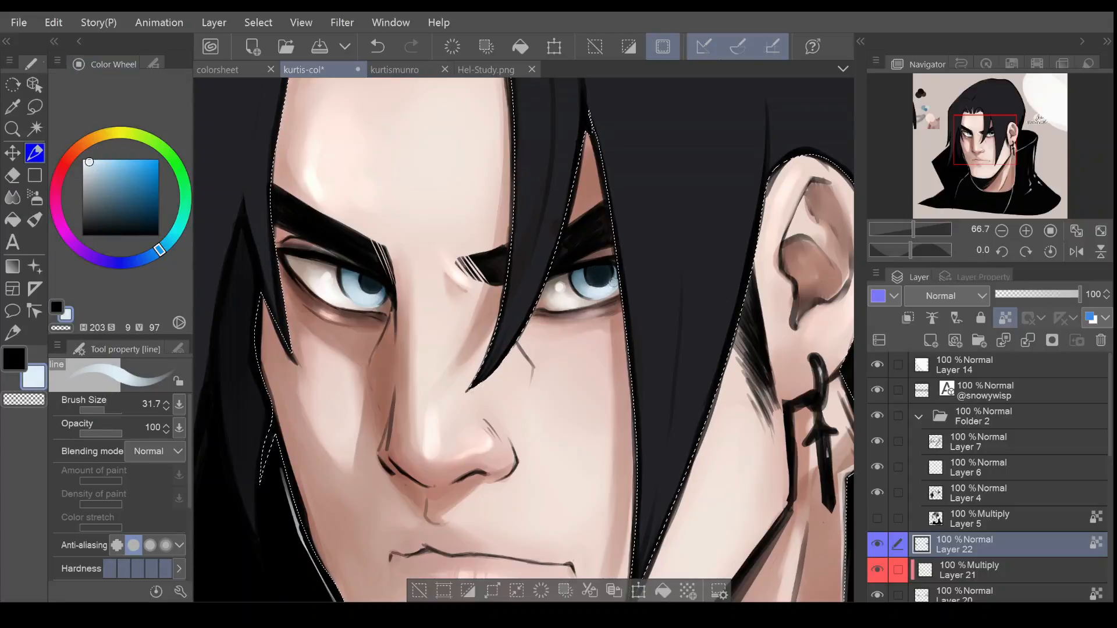
click(1003, 228)
click(1006, 228)
click(1026, 228)
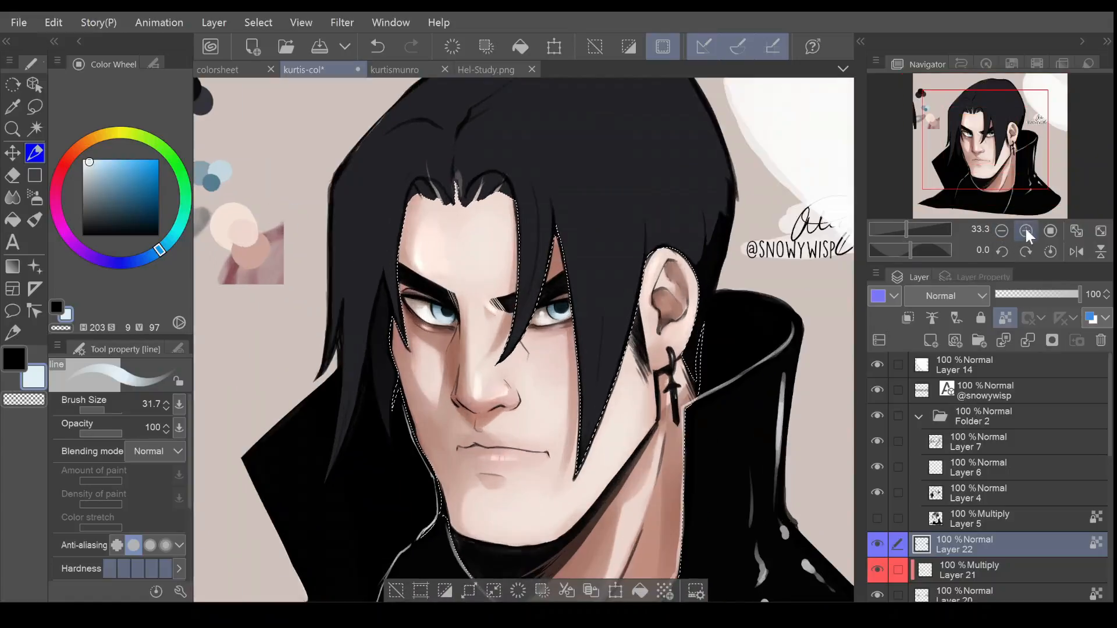
click(1026, 228)
click(1025, 228)
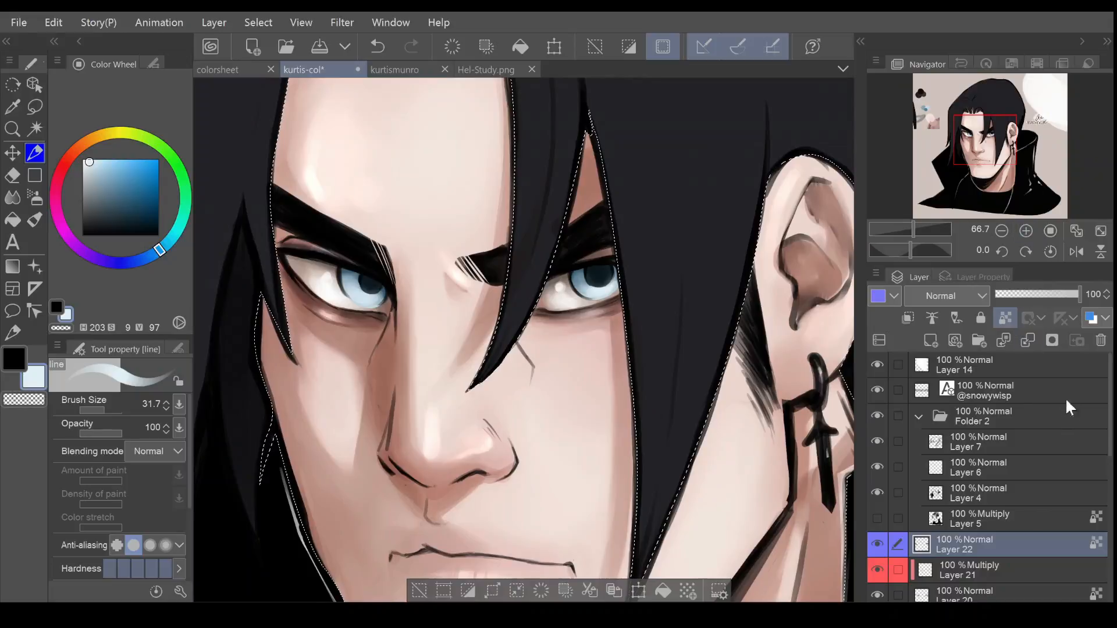
Add a new layer above Layer 7 in Folder 2 and ready the line pen with pure white as the drawing colour
click(987, 437)
click(931, 340)
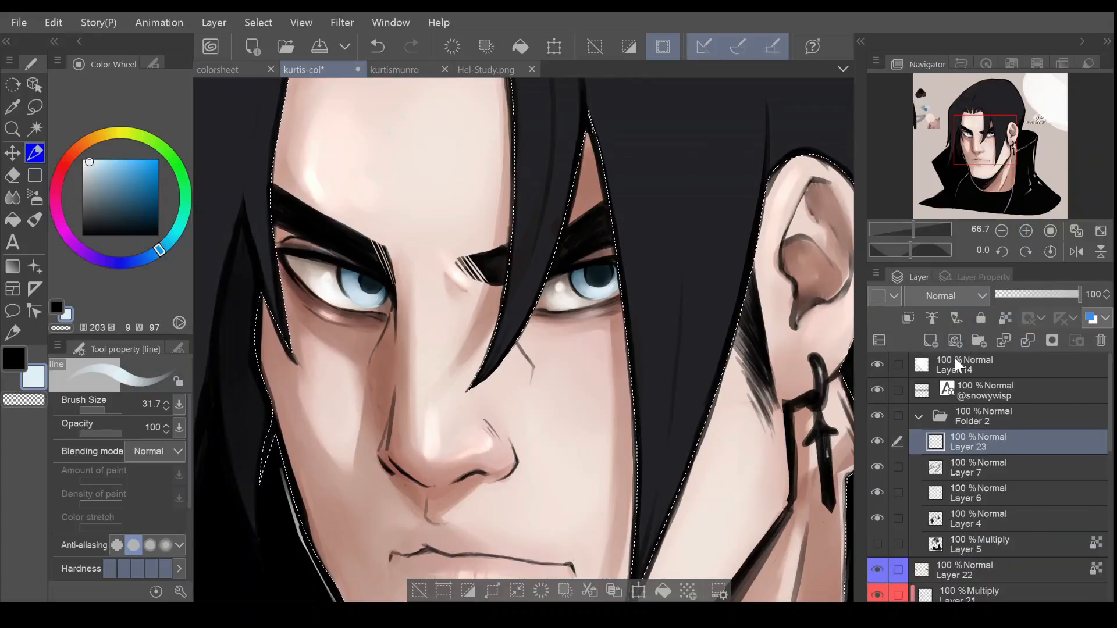
click(13, 152)
click(153, 62)
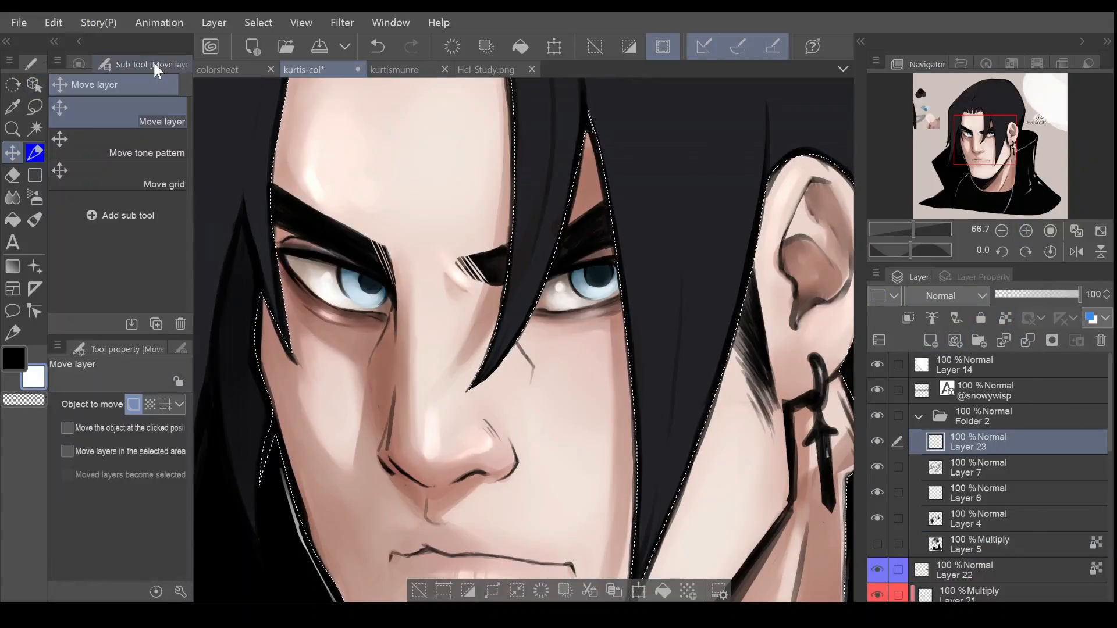
click(78, 63)
click(35, 153)
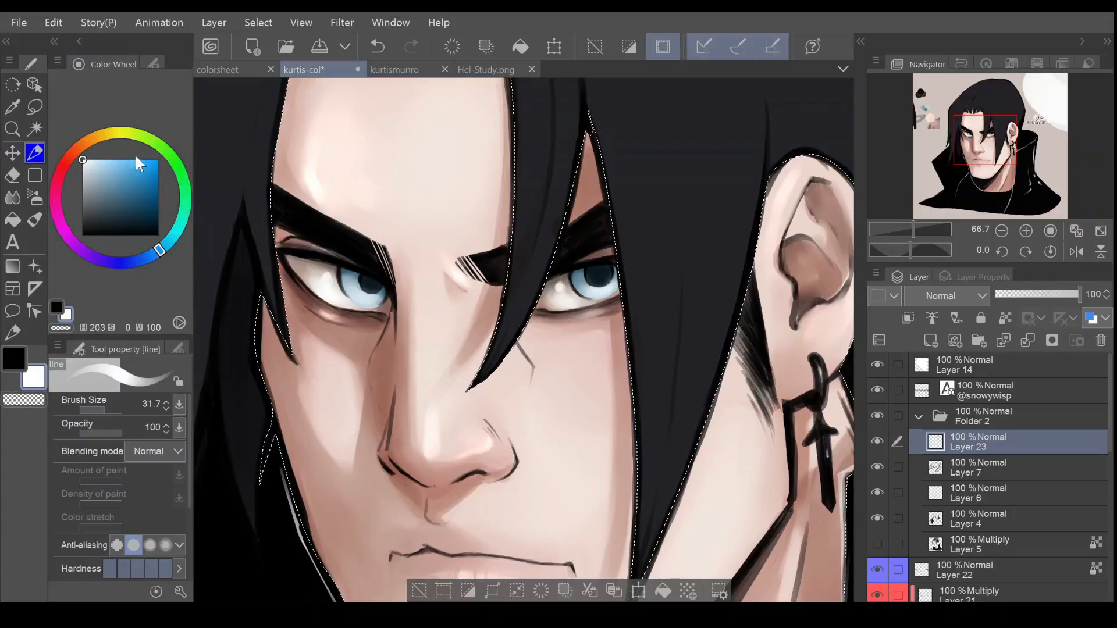
Dot small white catchlights on both eyes with the Comic liner at size 78.8
click(153, 62)
click(117, 288)
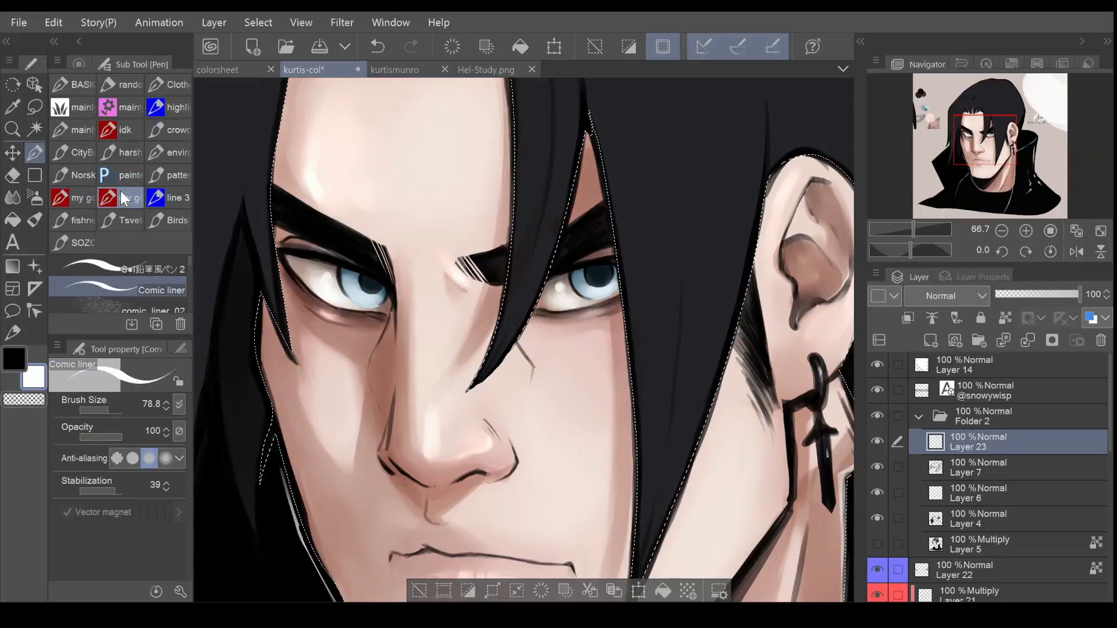
click(589, 278)
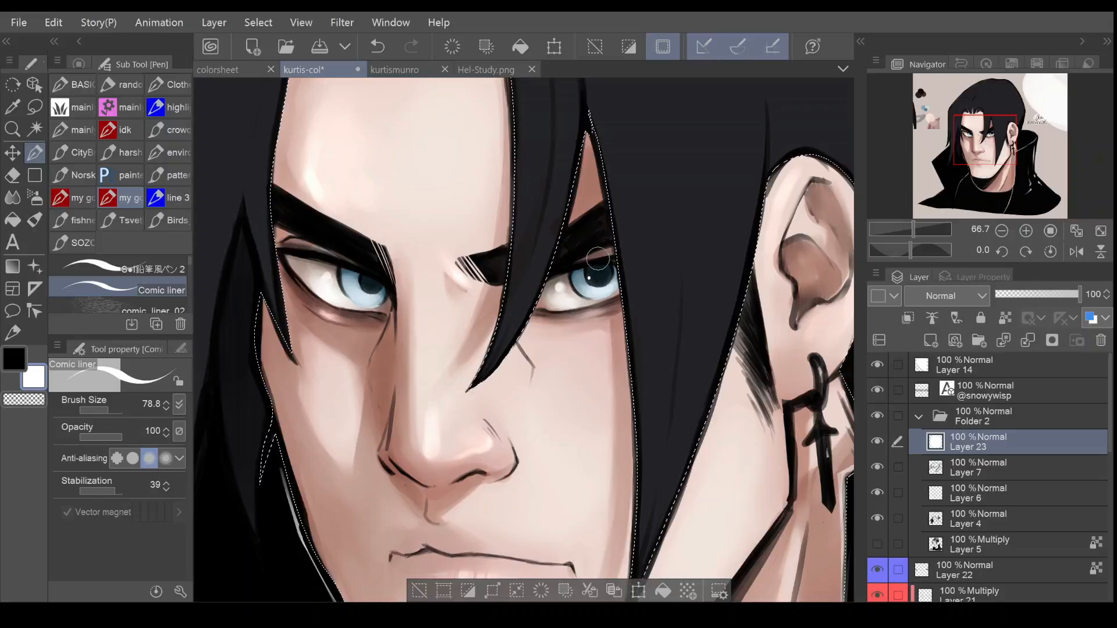
click(362, 283)
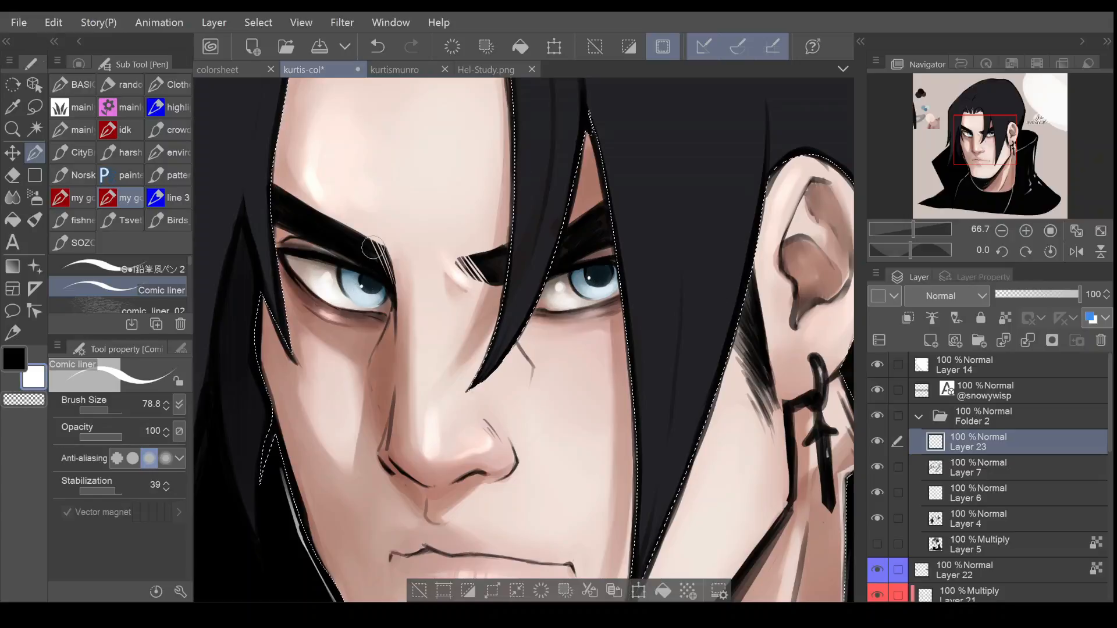
Hide Layer 23 with the catchlights and check the whole portrait without them
click(1001, 230)
click(1001, 231)
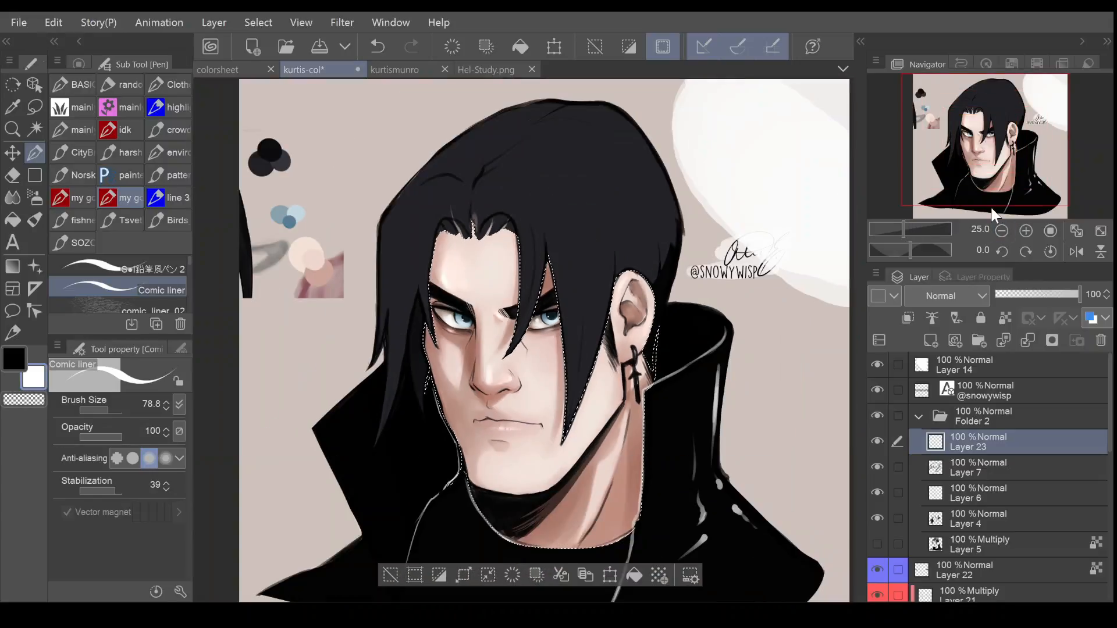
click(882, 443)
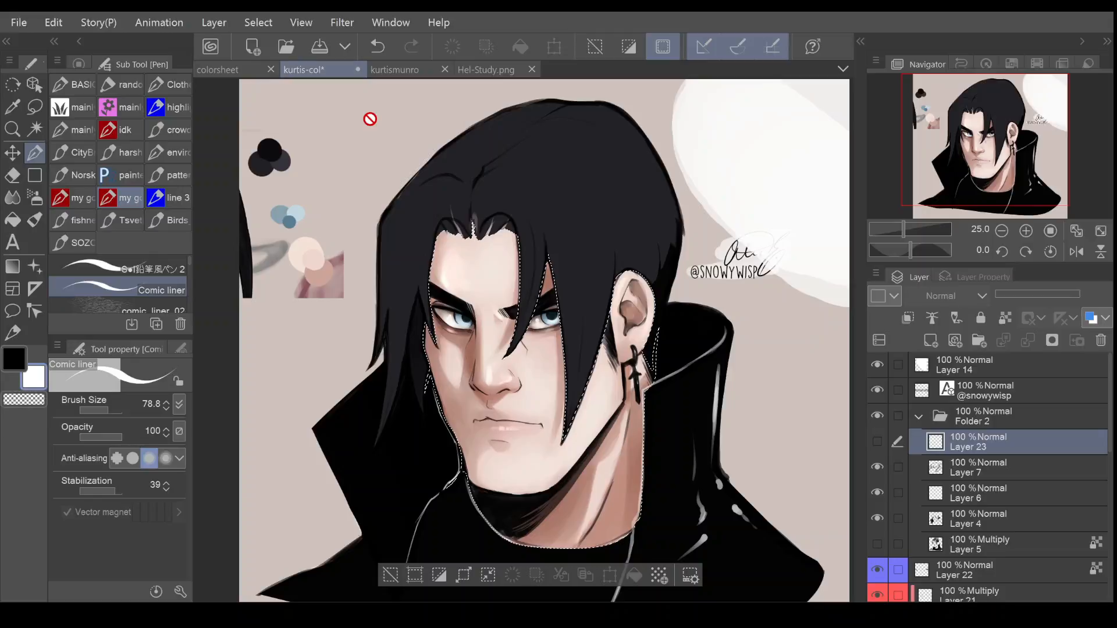
click(1025, 231)
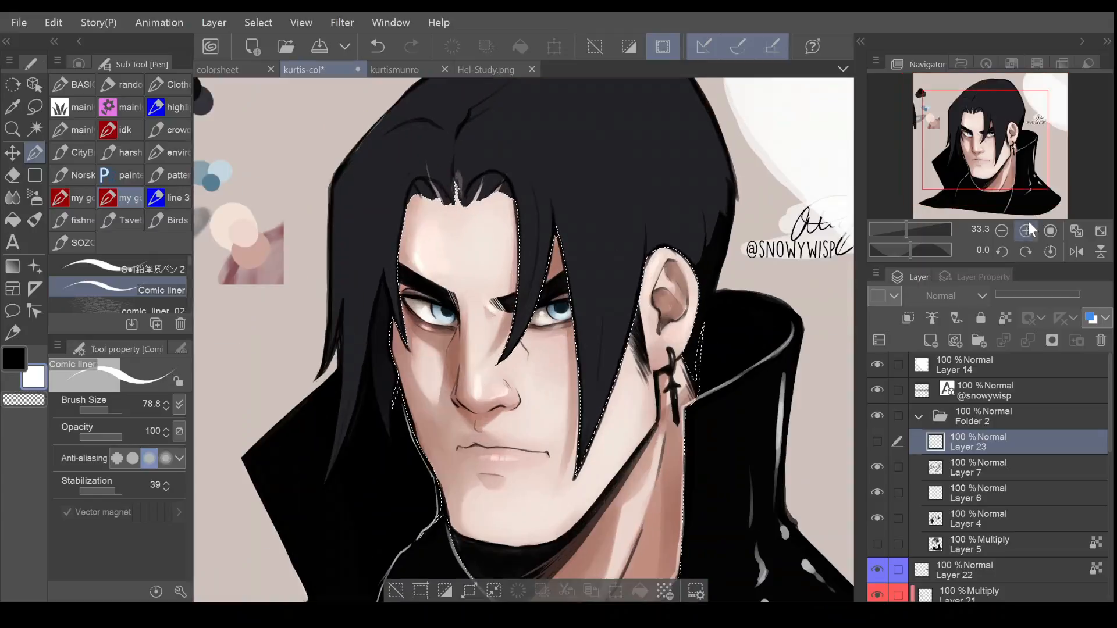
drag(1012, 145, 1007, 147)
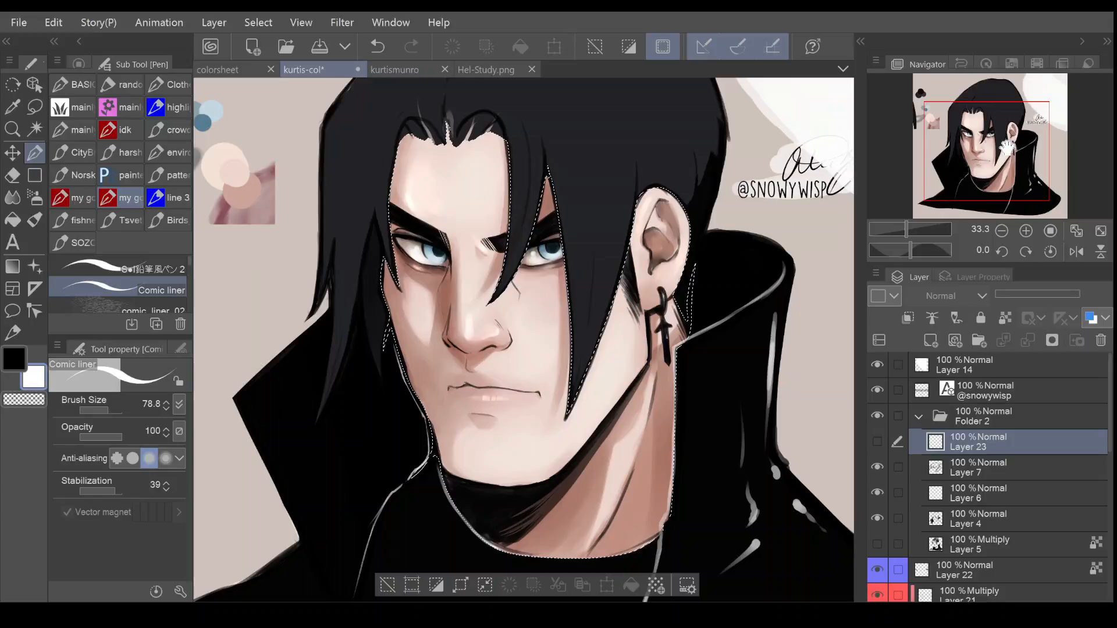
mouse_move(1007, 149)
mouse_down()
mouse_move(1000, 141)
mouse_move(1012, 187)
mouse_move(1012, 161)
mouse_up()
click(1001, 230)
Make Layer 9 the working layer and clear the current selection
drag(1109, 441, 1084, 563)
click(1051, 548)
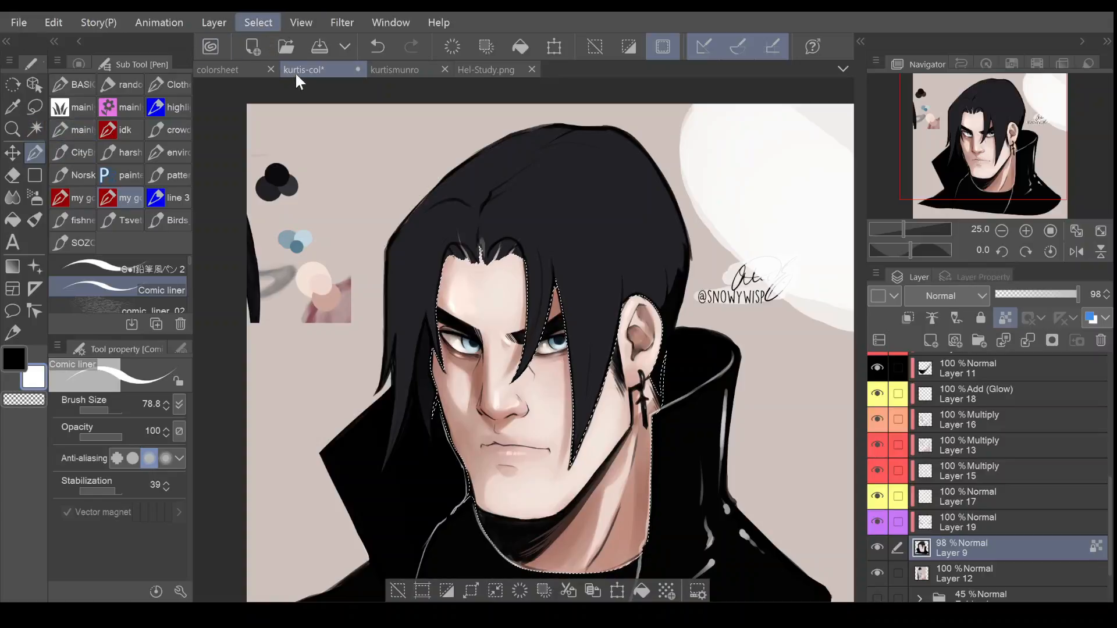
key(ctrl+d)
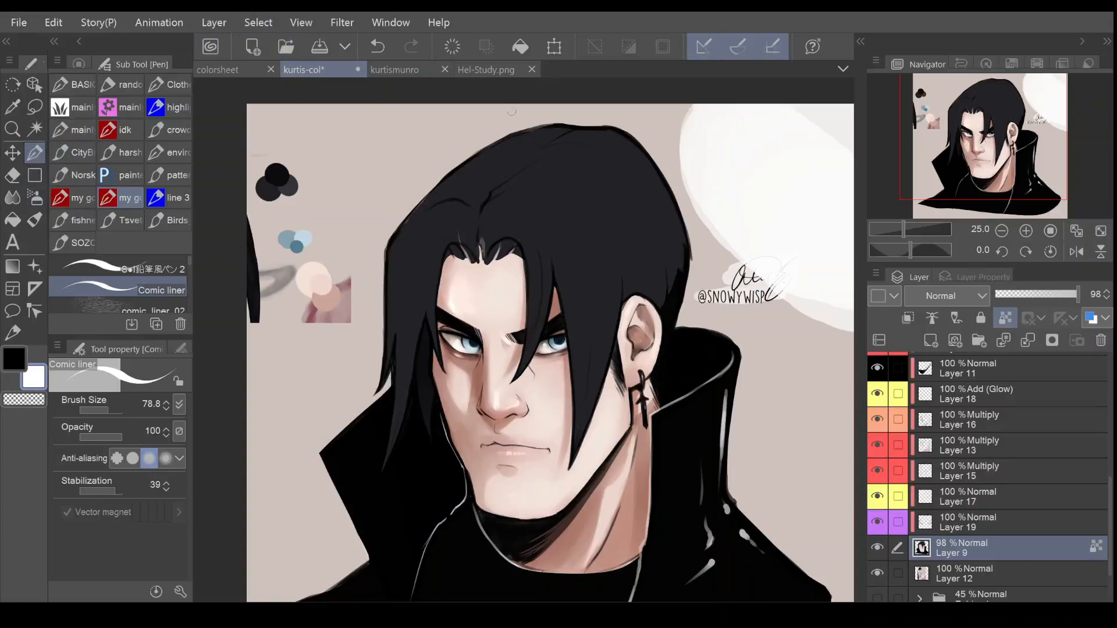
Try touching up the hair around the parting with the line pen at size 58.2, then undo it
click(72, 198)
click(106, 409)
drag(484, 233, 486, 249)
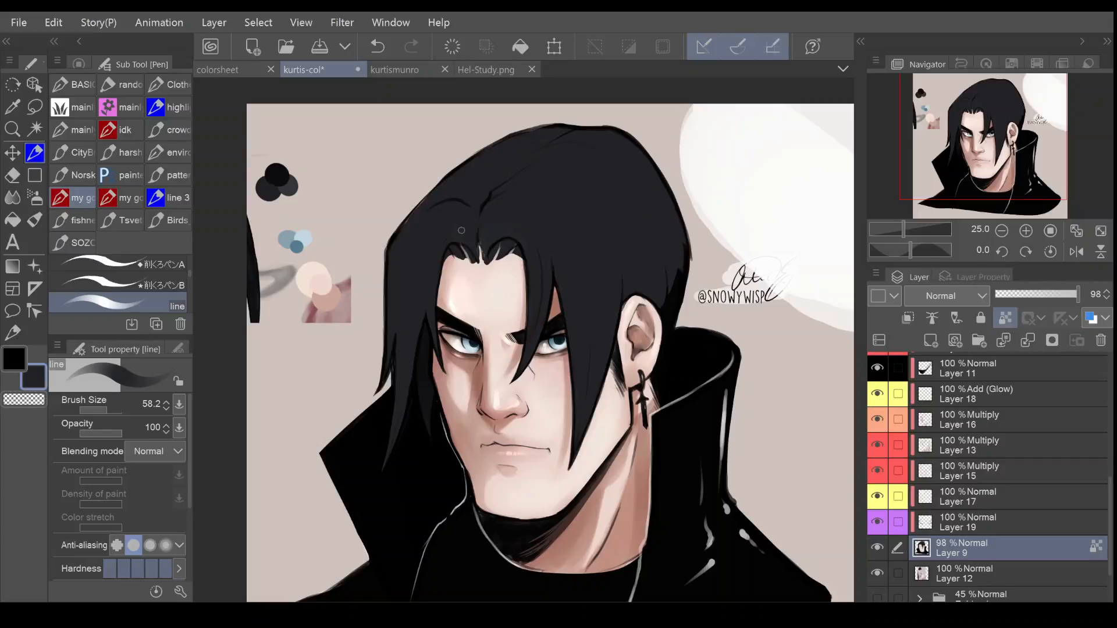
click(111, 410)
key(ctrl+z)
Sample the near-black hair swatch as sub colour and the lighter hair swatch (H 246, S 17, V 24) as main colour
click(78, 64)
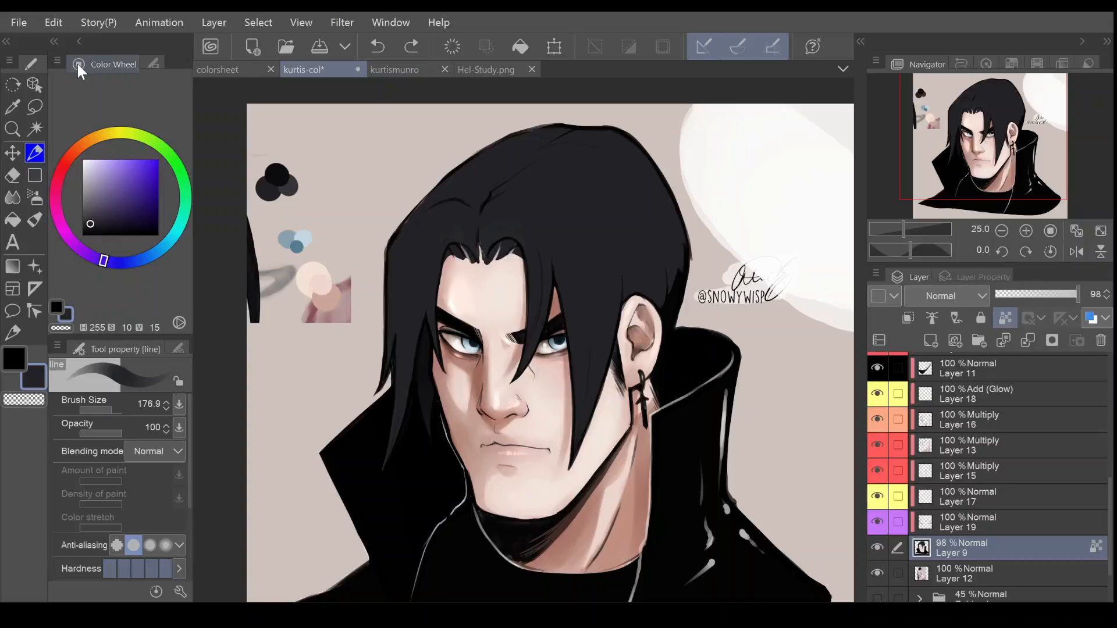
alt+click(278, 173)
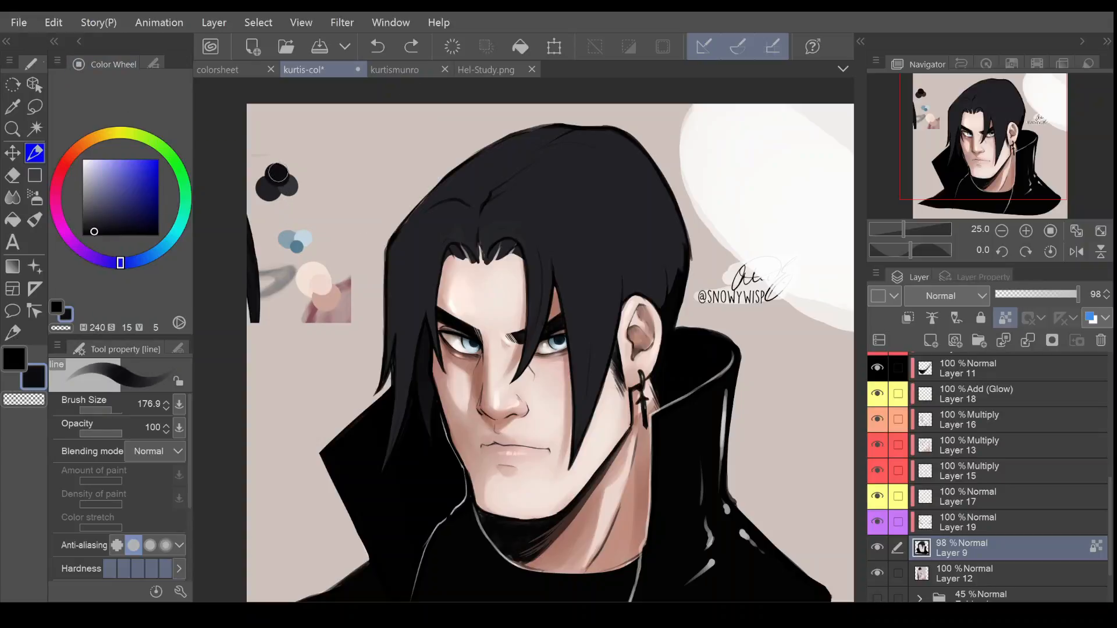
click(18, 357)
alt+click(286, 187)
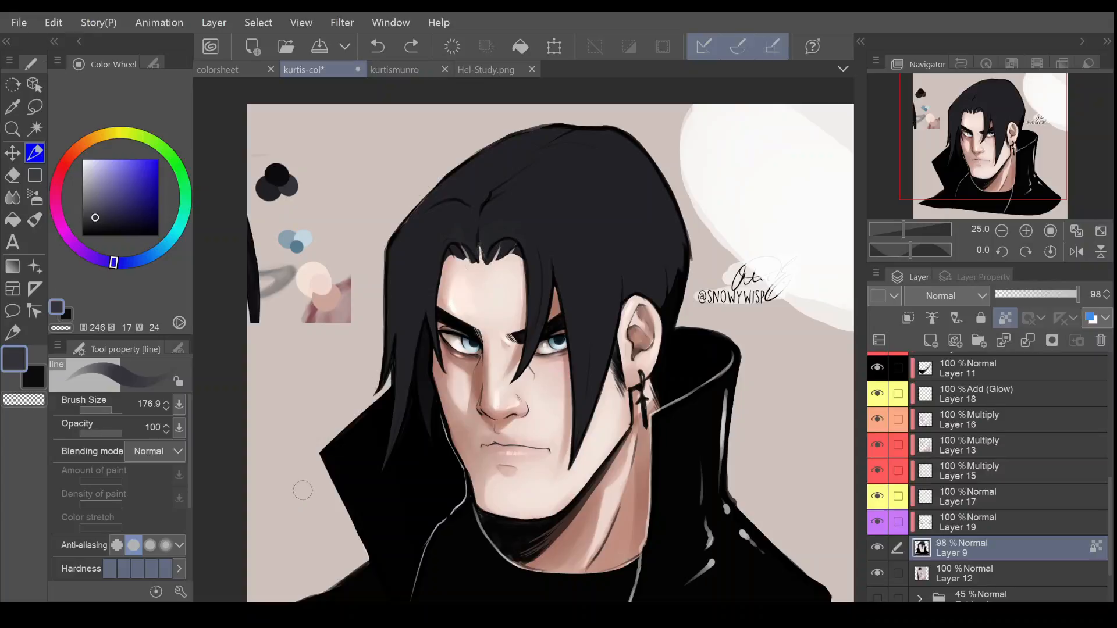
Try lighter strokes over the crown, undo them, and set the やわ肌ブラシ brush to maximum hardness
mouse_move(515, 233)
mouse_down()
mouse_move(550, 218)
mouse_move(611, 147)
mouse_up()
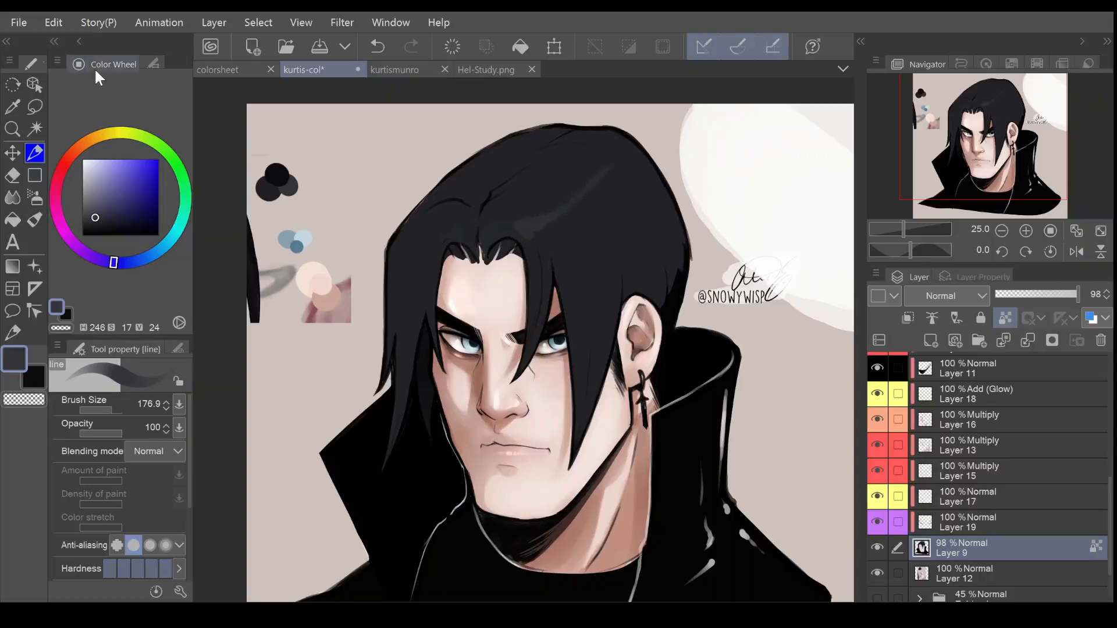
click(152, 63)
click(123, 177)
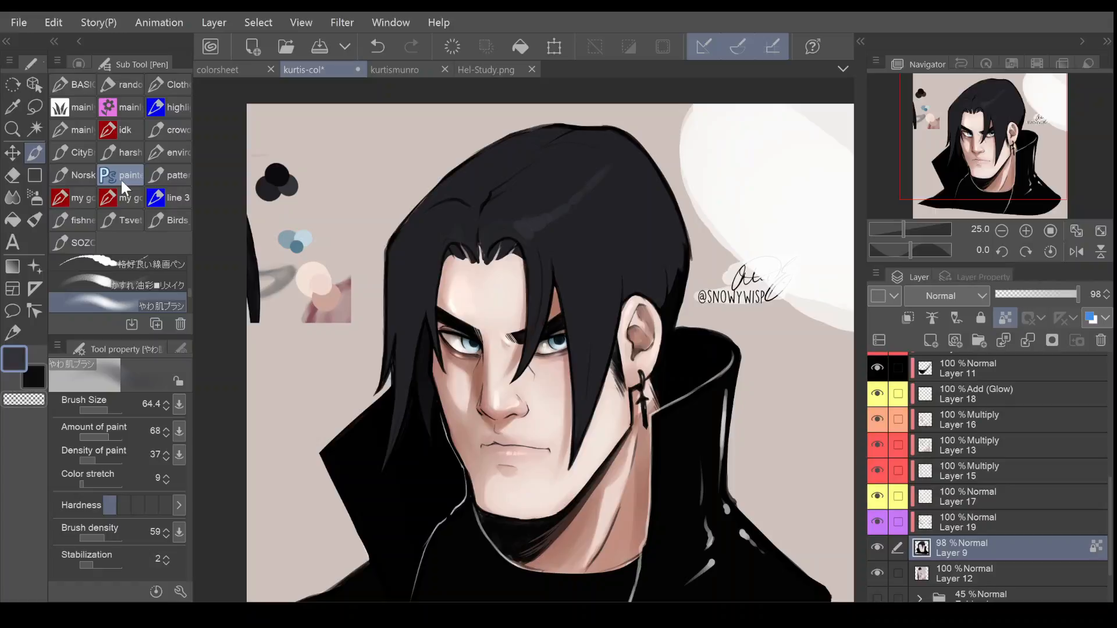
click(160, 503)
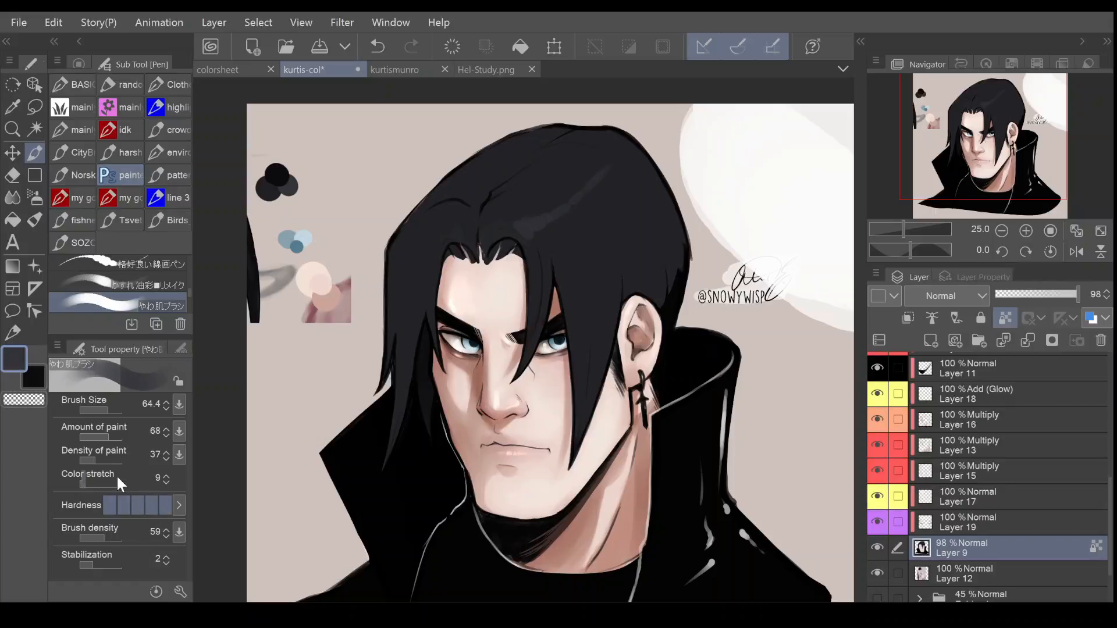
key(ctrl+z)
key(ctrl+z)
Try a light stroke in the hair above the forehead with the やわ肌ブラシ brush, then undo it
click(109, 409)
click(517, 230)
mouse_move(518, 231)
mouse_down()
mouse_move(534, 252)
mouse_move(533, 209)
mouse_up()
key(ctrl+z)
Select the whole hair shape on Layer 9 with Auto select and return to the やわ肌ブラシ brush at size 64.4
key(w)
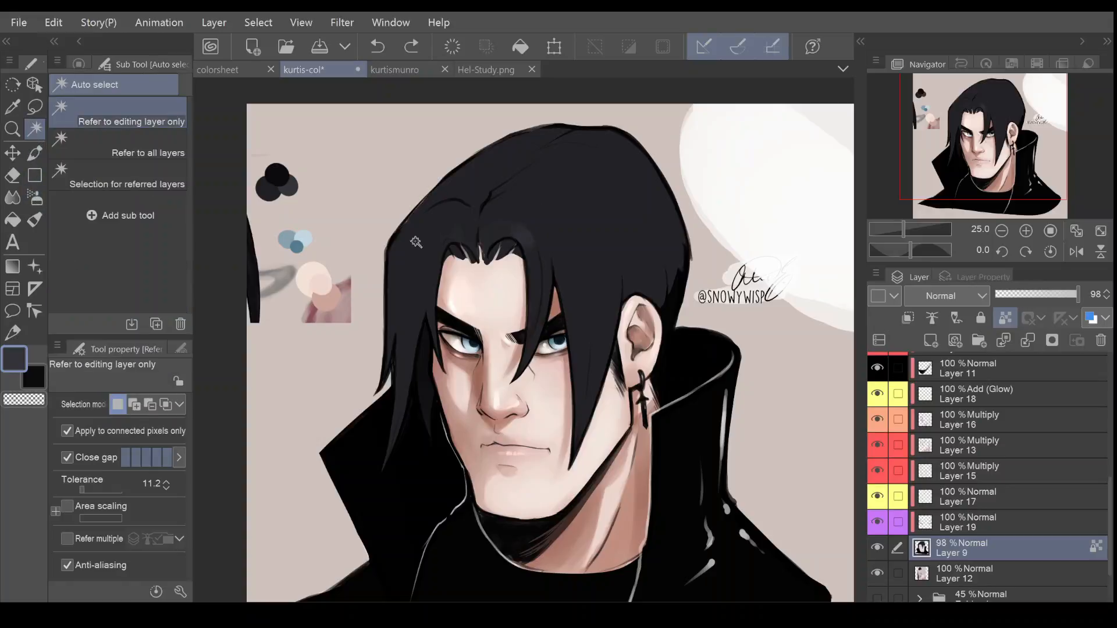
click(569, 191)
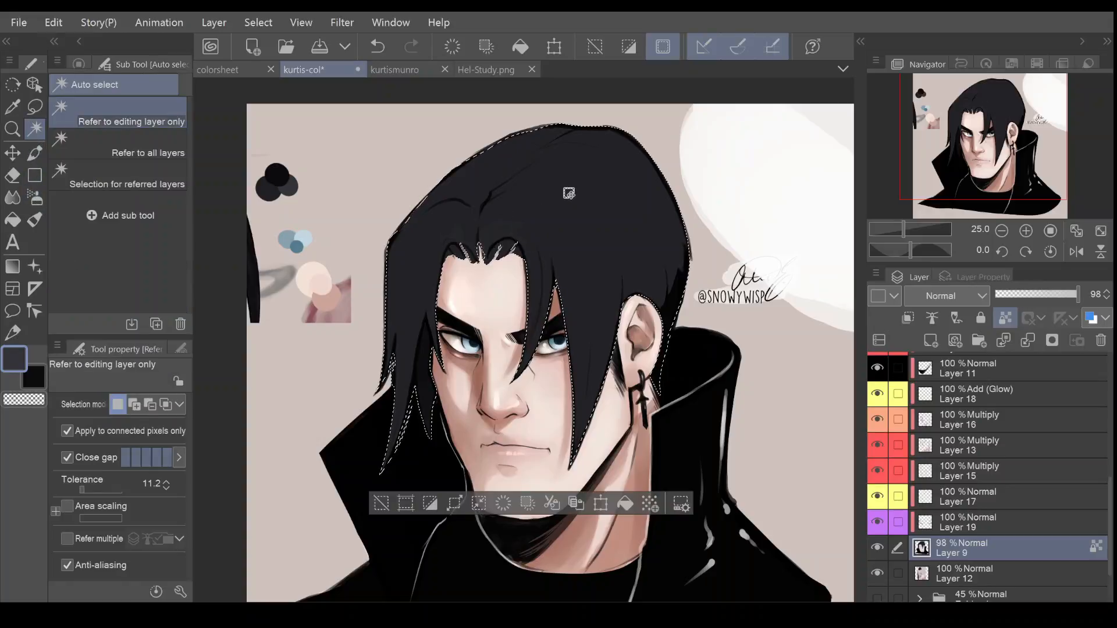
click(34, 153)
drag(113, 398, 103, 406)
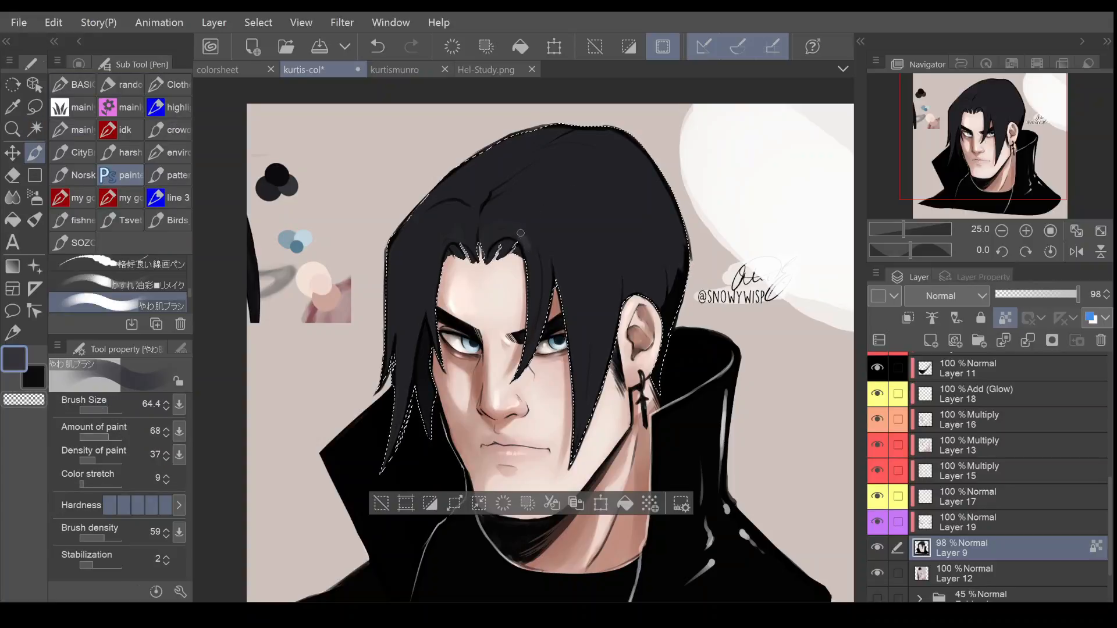
Paint lighter strands over both sides of the parting and the crown, enlarging the brush to 106.7
mouse_move(527, 232)
mouse_down()
mouse_move(532, 228)
mouse_move(552, 228)
mouse_move(533, 218)
mouse_move(557, 239)
mouse_move(539, 219)
mouse_move(558, 261)
mouse_move(542, 216)
mouse_move(561, 220)
mouse_move(606, 170)
mouse_move(636, 161)
mouse_move(629, 153)
mouse_move(649, 184)
mouse_up()
click(110, 409)
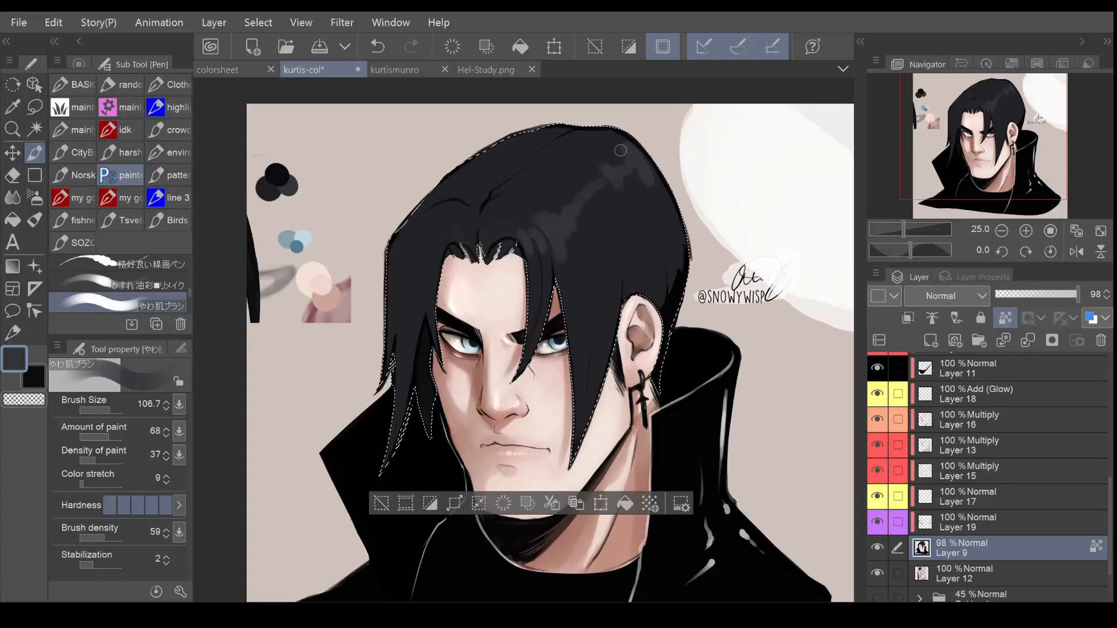
mouse_move(440, 237)
mouse_down()
mouse_move(426, 279)
mouse_move(423, 241)
mouse_move(407, 242)
mouse_up()
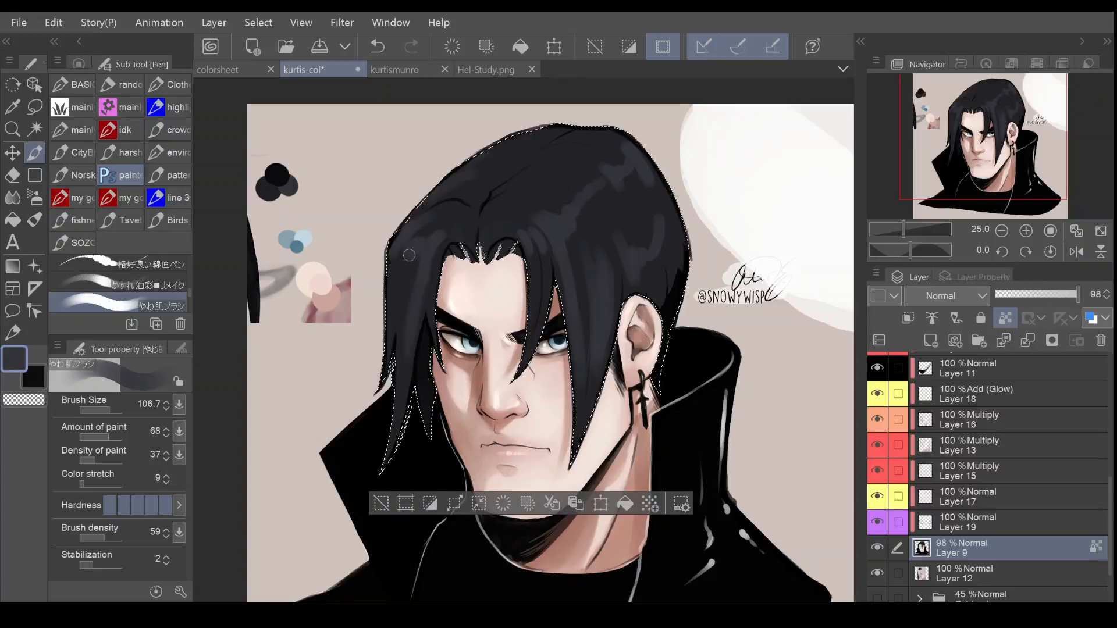
Paint near-black shadows between the strands from the parting to the ear, using brush sizes including 87.2 and 176.9
click(42, 387)
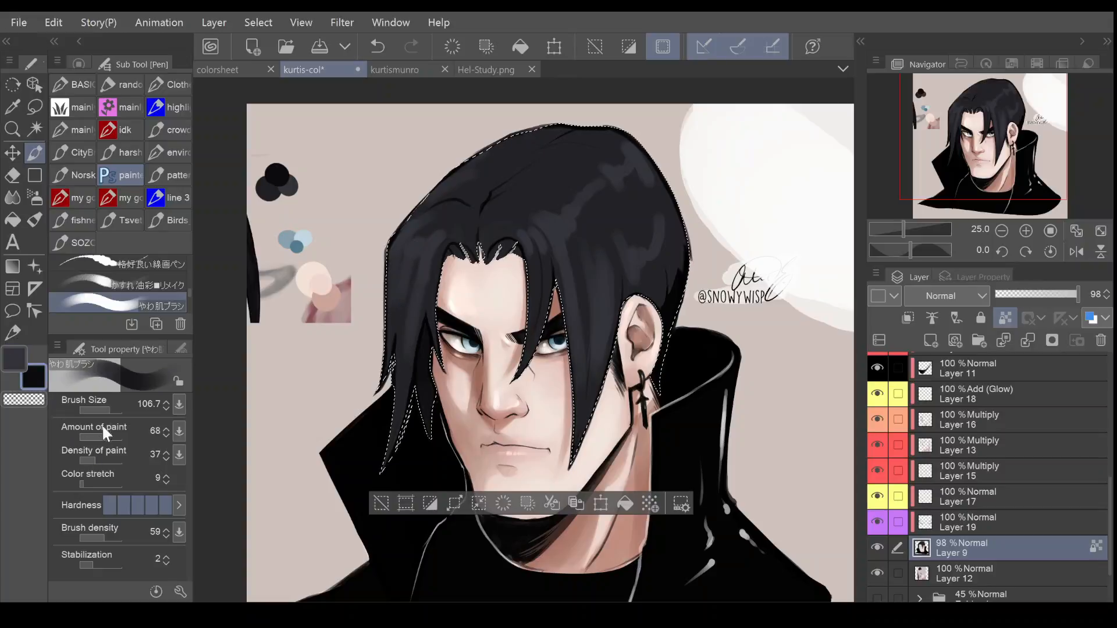
mouse_move(486, 218)
mouse_down()
mouse_move(476, 220)
mouse_move(543, 158)
mouse_up()
click(109, 410)
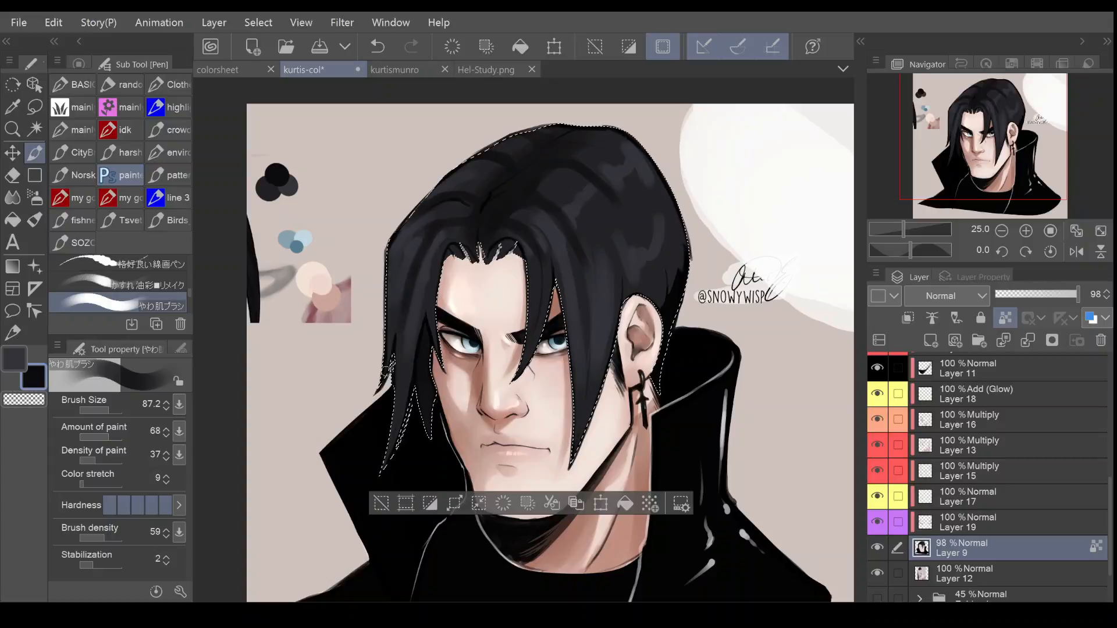
click(112, 410)
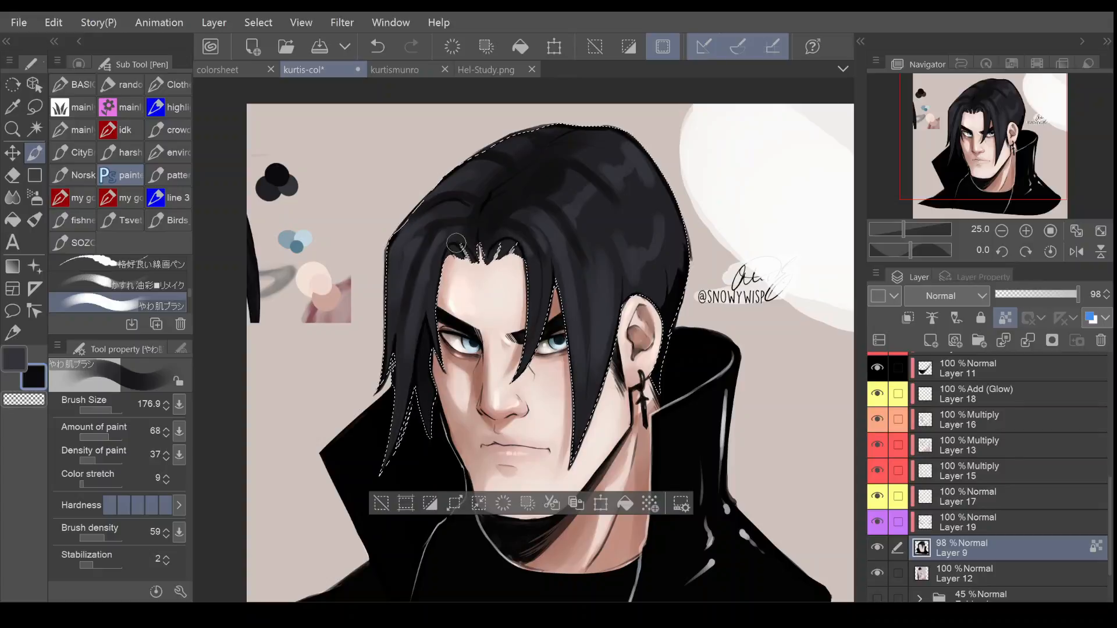
drag(456, 243, 478, 195)
click(108, 410)
drag(675, 262, 644, 304)
Blend the light and dark hair strokes with Soothing watercolor 2 at size 397.0
key(j)
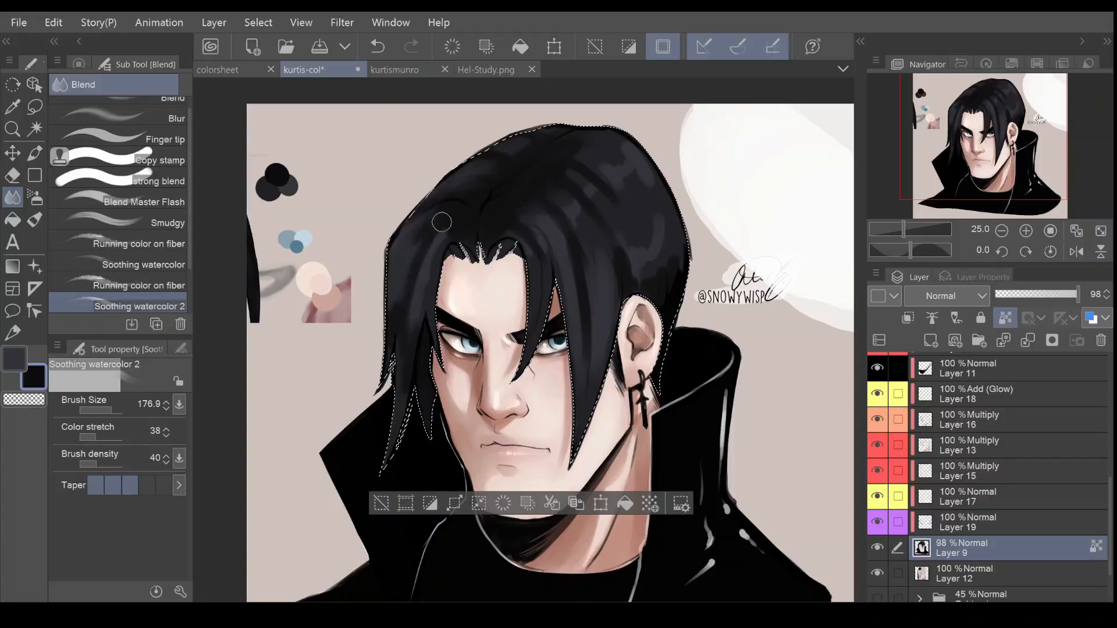
key(bracketright)
key(bracketright)
key(bracketright)
key(bracketright)
drag(572, 224, 605, 192)
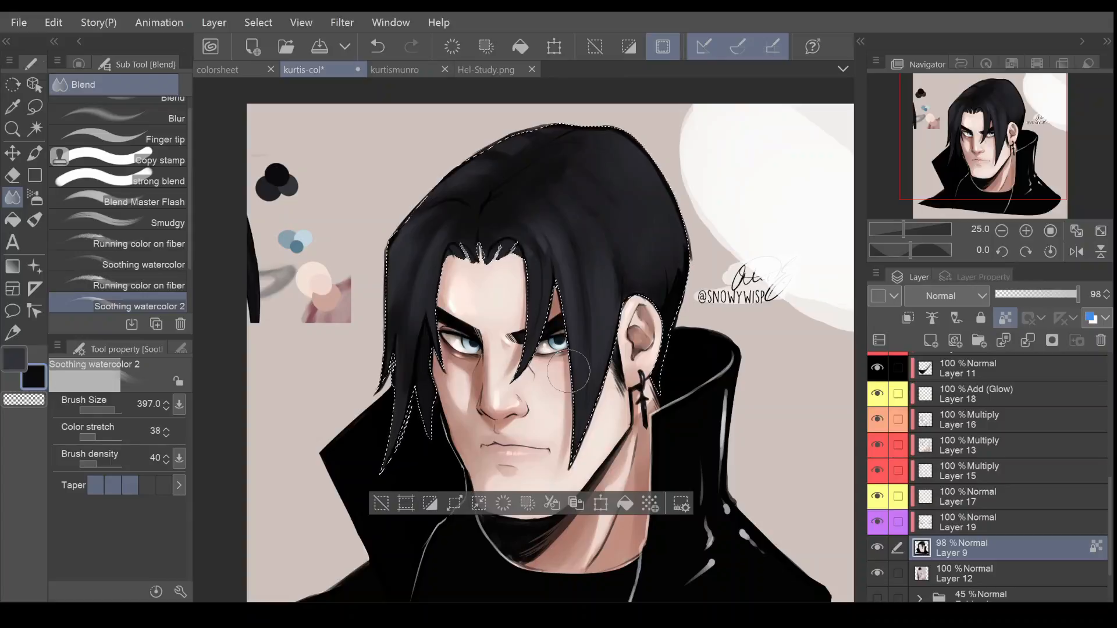
Try darkening the hair with broad near-black strokes of the やわ肌ブラシ brush at size 486.0, then undo the last one
key(p)
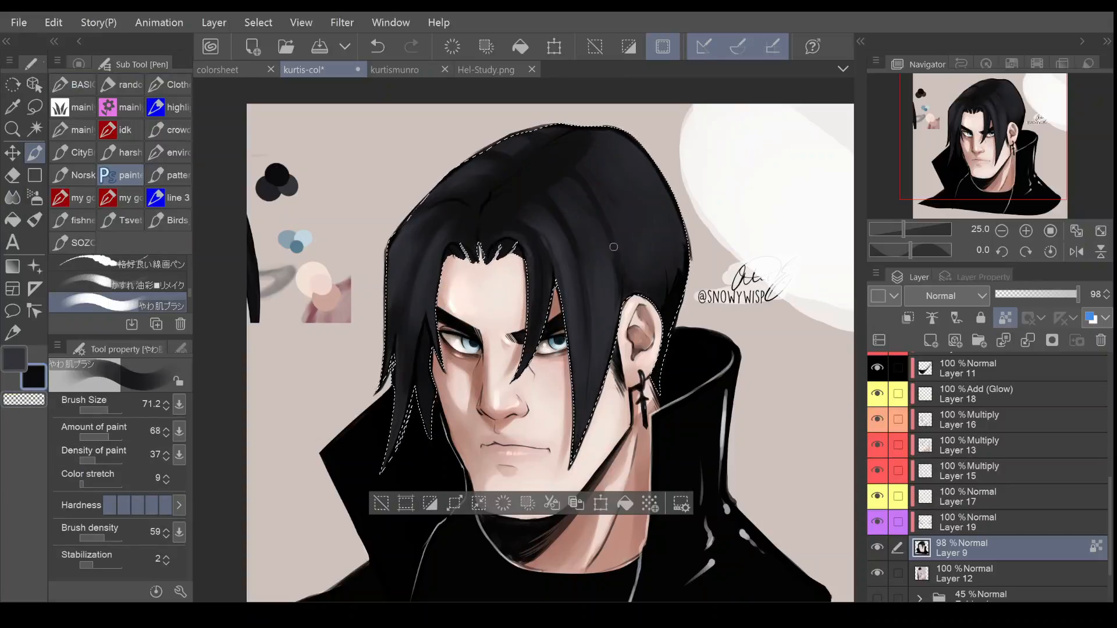
click(115, 411)
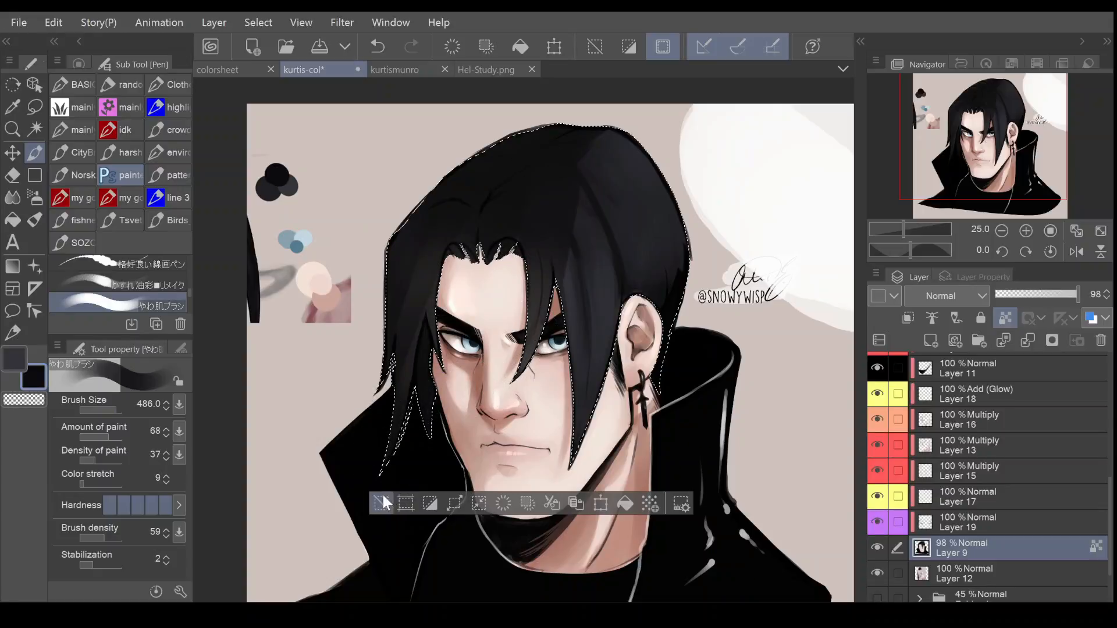
key(ctrl+z)
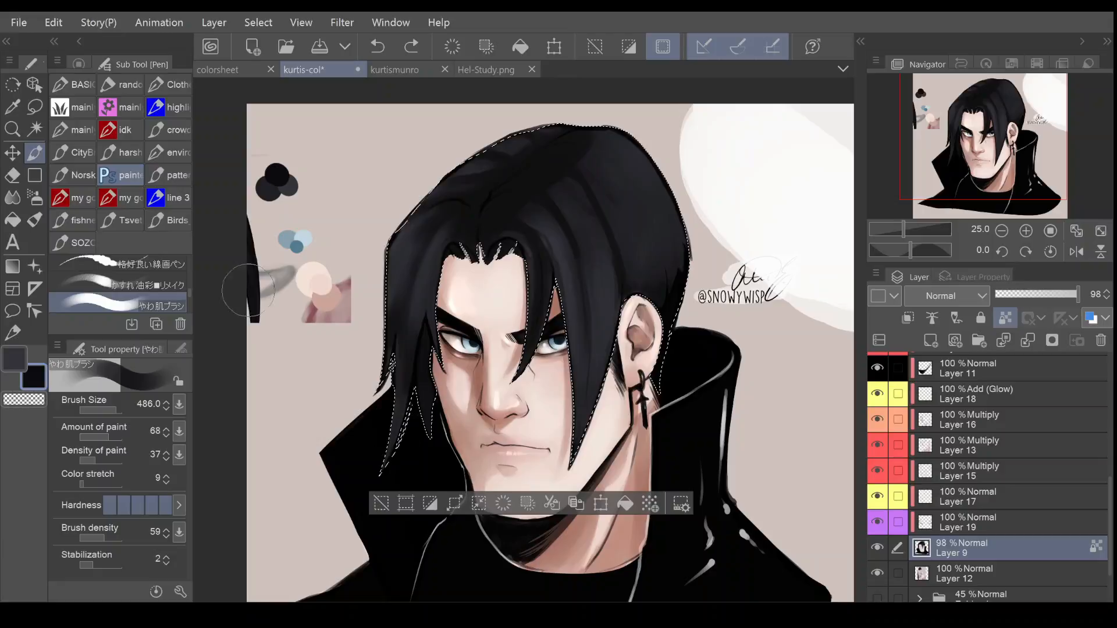
Cover the selected hair with a flat near-black base using the Comic liner at size 2000.0
click(120, 198)
click(121, 409)
drag(405, 334, 442, 218)
mouse_move(395, 434)
mouse_down()
mouse_move(449, 177)
mouse_move(528, 412)
mouse_move(521, 227)
mouse_move(517, 345)
mouse_move(633, 222)
mouse_move(633, 154)
mouse_move(601, 141)
mouse_move(678, 310)
mouse_move(680, 237)
mouse_move(616, 382)
mouse_move(429, 327)
mouse_move(335, 424)
mouse_up()
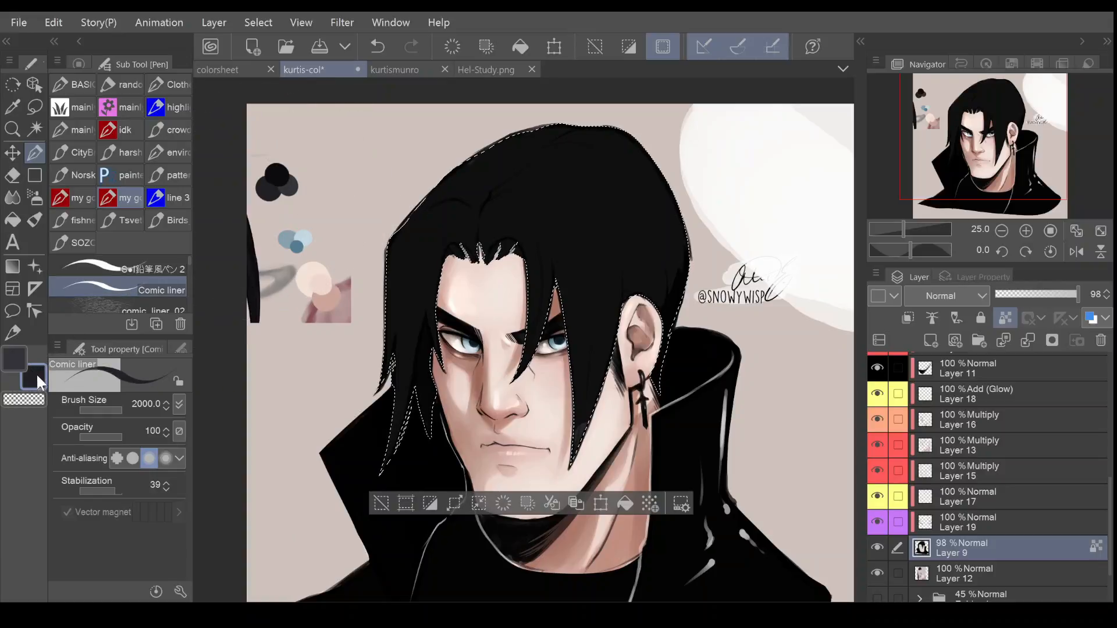
Paint soft dark strands over the near-black hair base with the やわ肌ブラシ brush, using sizes 78.8, 144.5 and 118.1
click(112, 173)
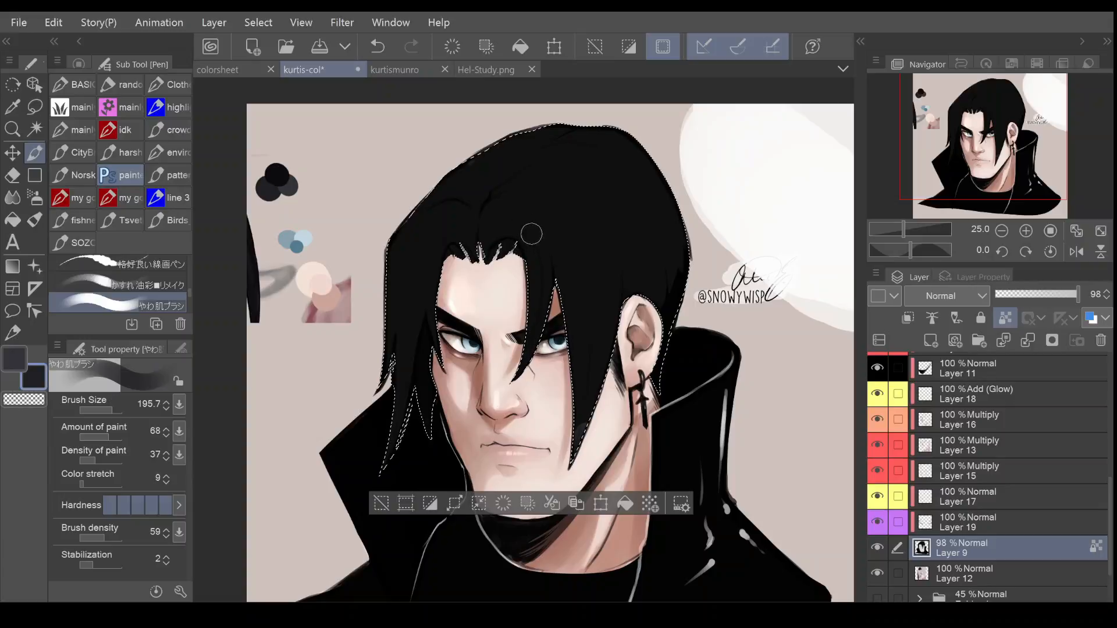
click(108, 411)
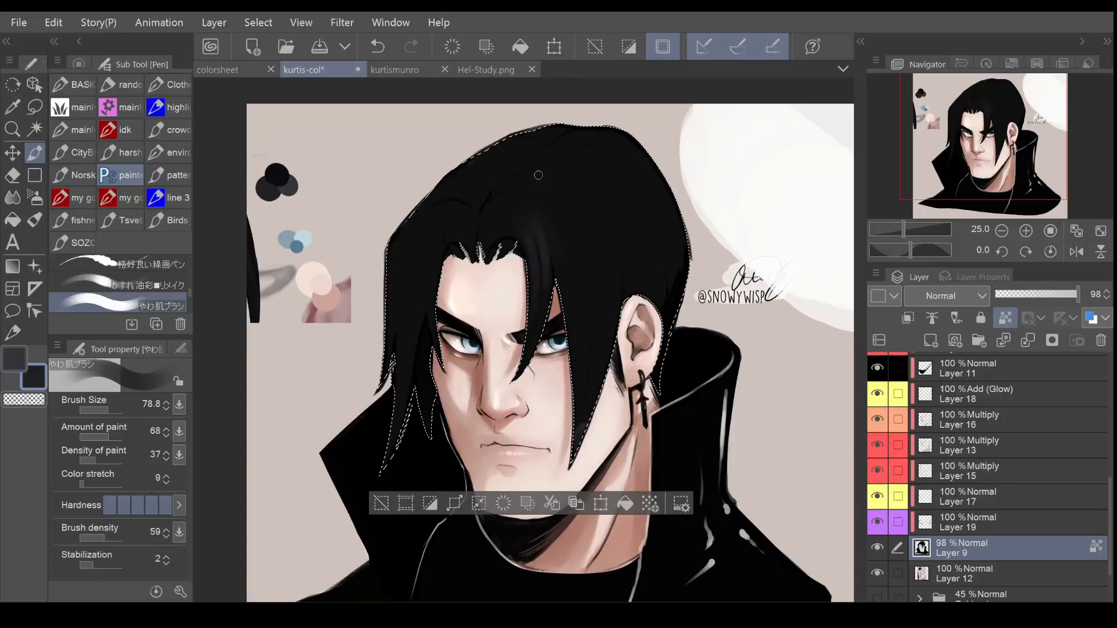
click(108, 409)
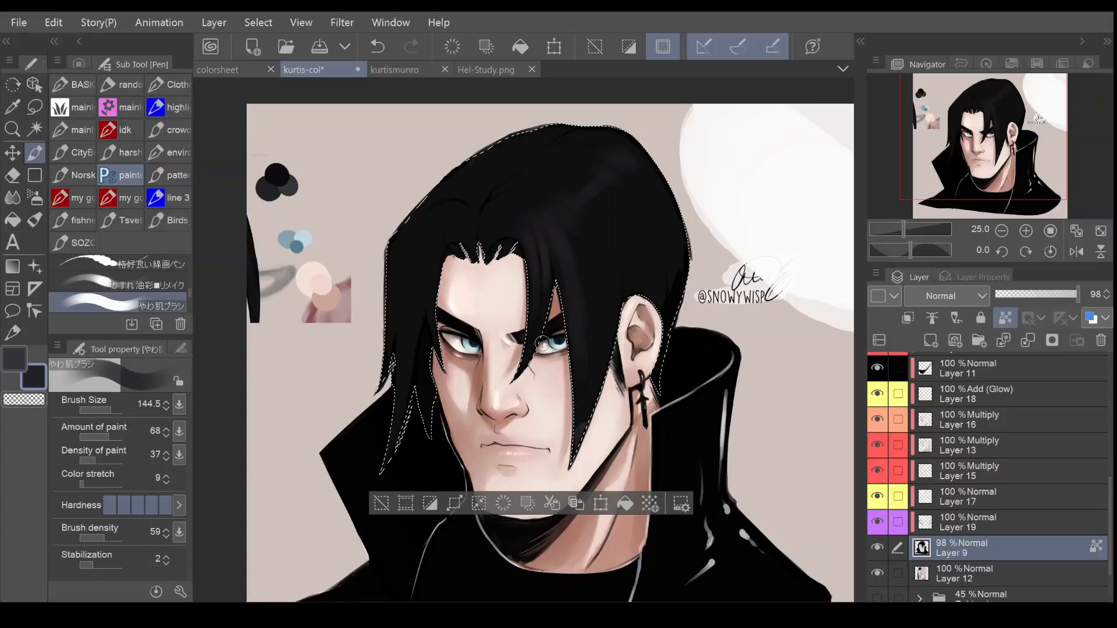
click(107, 409)
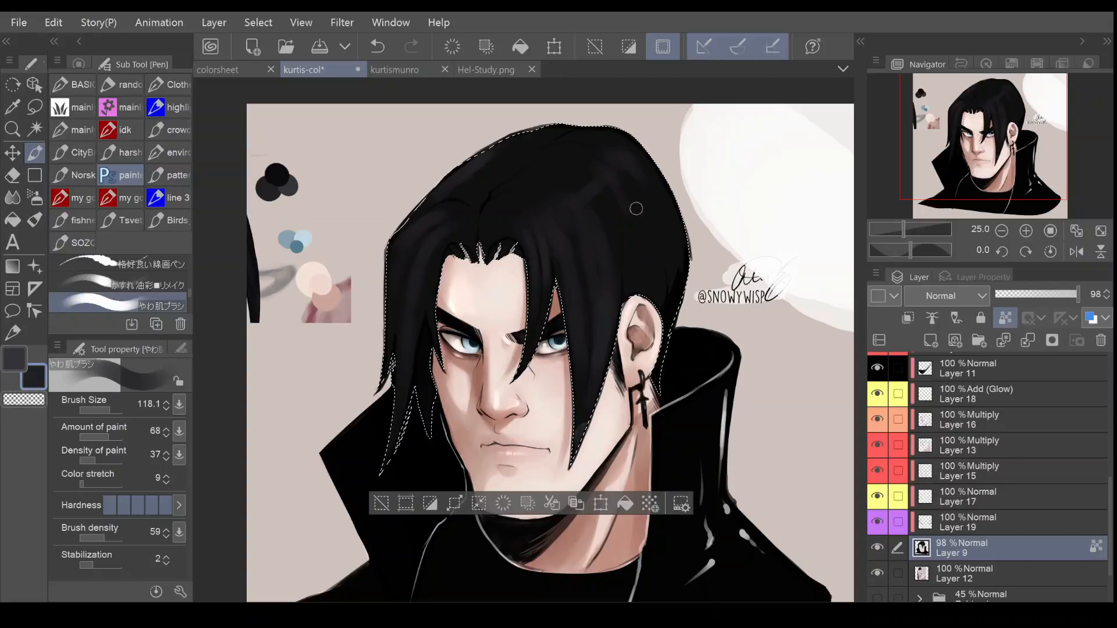
Brush lighter grey sheen strokes onto the fringe, crown and side strands using the main colour at sizes 130.6 and 58.2
click(26, 350)
click(105, 410)
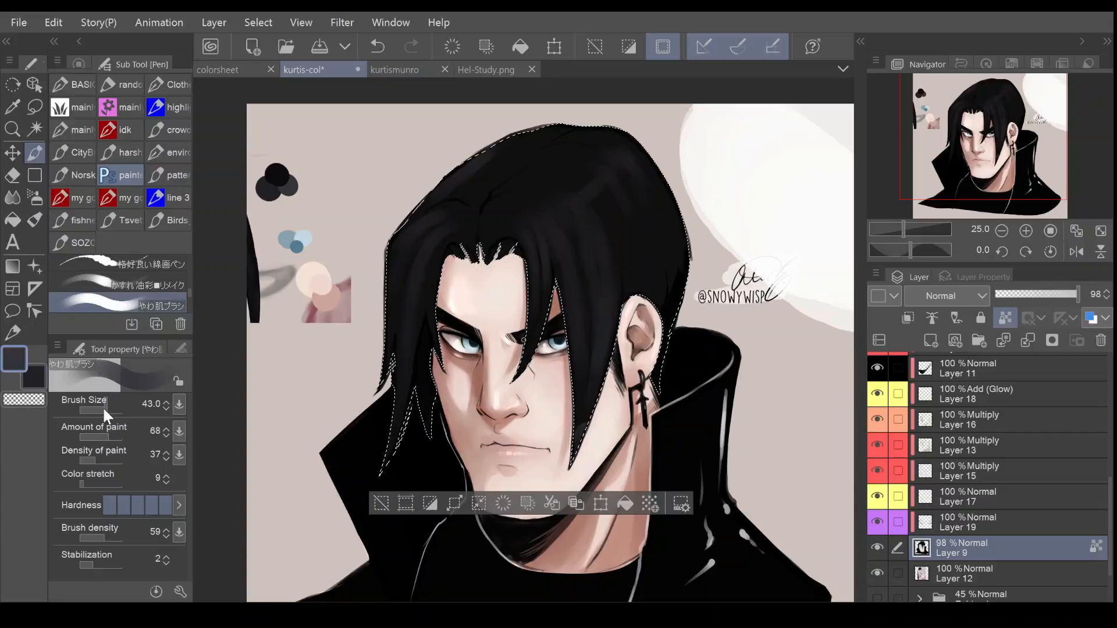
key(ctrl+z)
click(110, 406)
drag(563, 251, 568, 288)
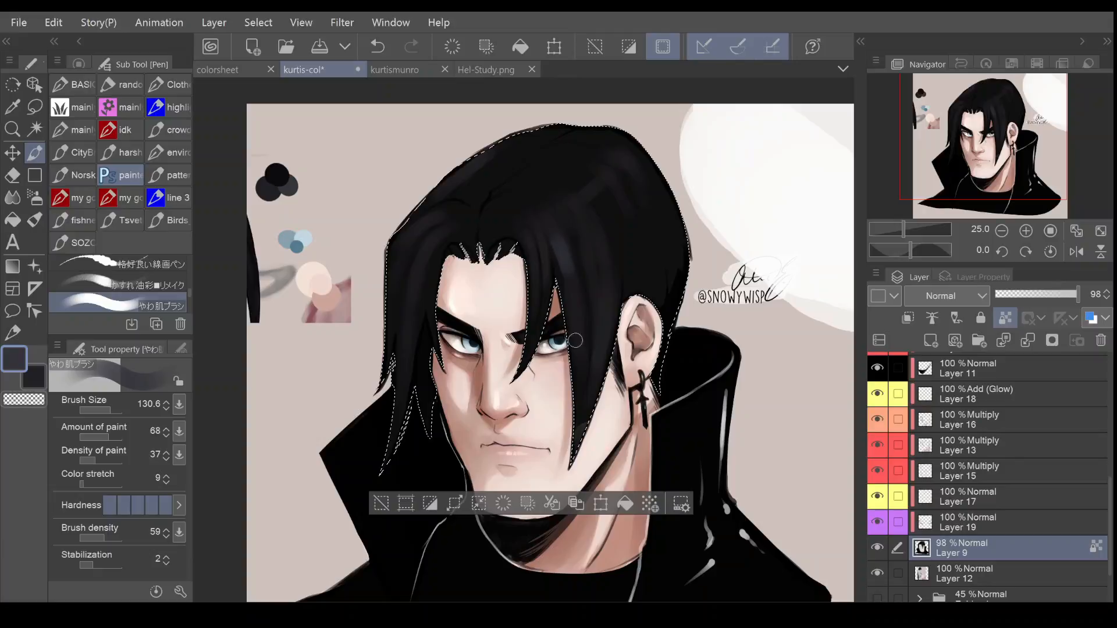
click(106, 407)
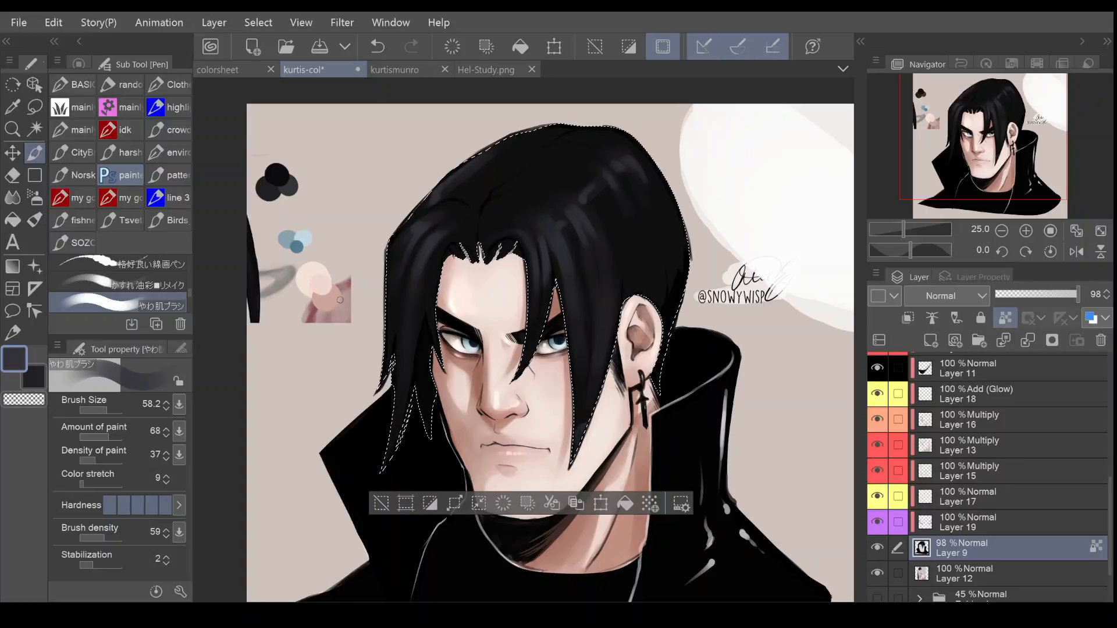
Lower the やわ肌ブラシ brush's hardness to three bars and break up the highlights with near-black strokes at sizes 58.2, 78.8 and 43.0
click(13, 198)
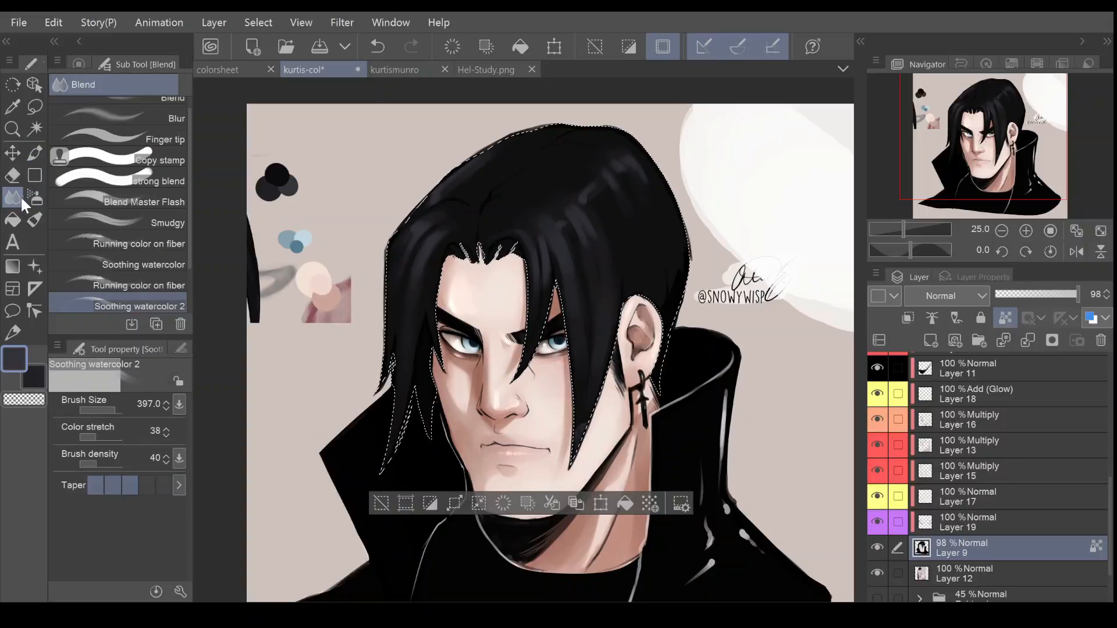
click(32, 156)
click(29, 370)
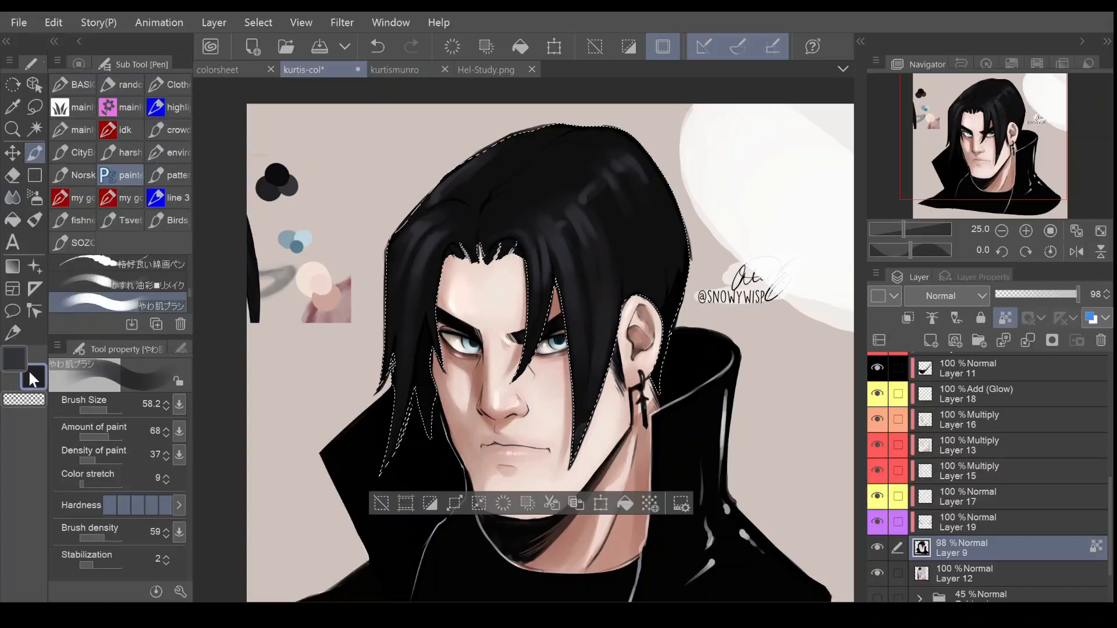
click(134, 505)
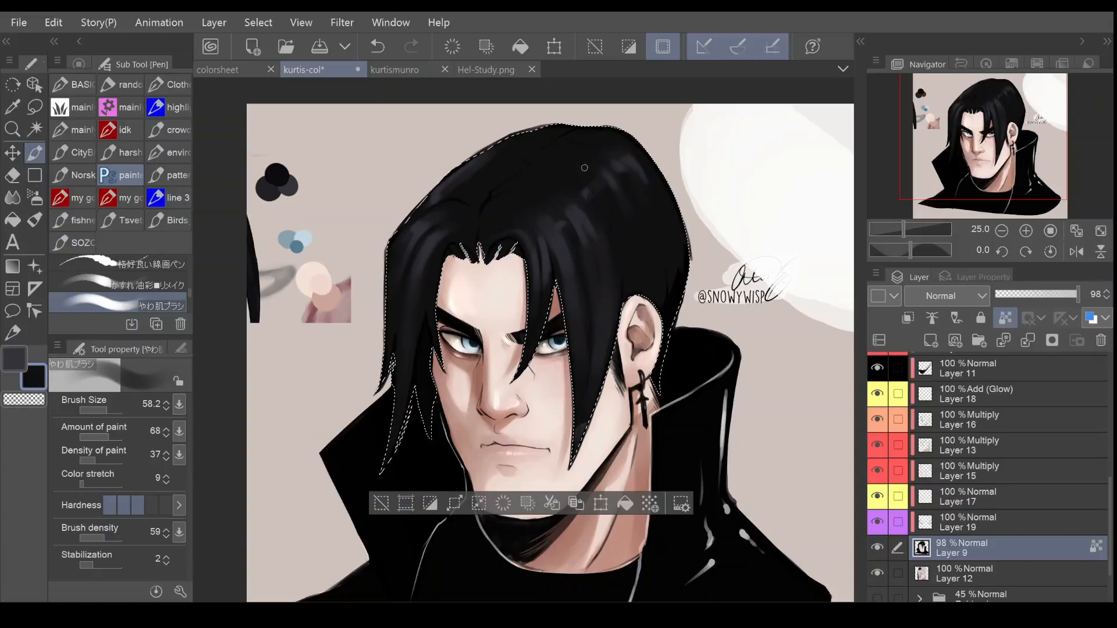
click(108, 409)
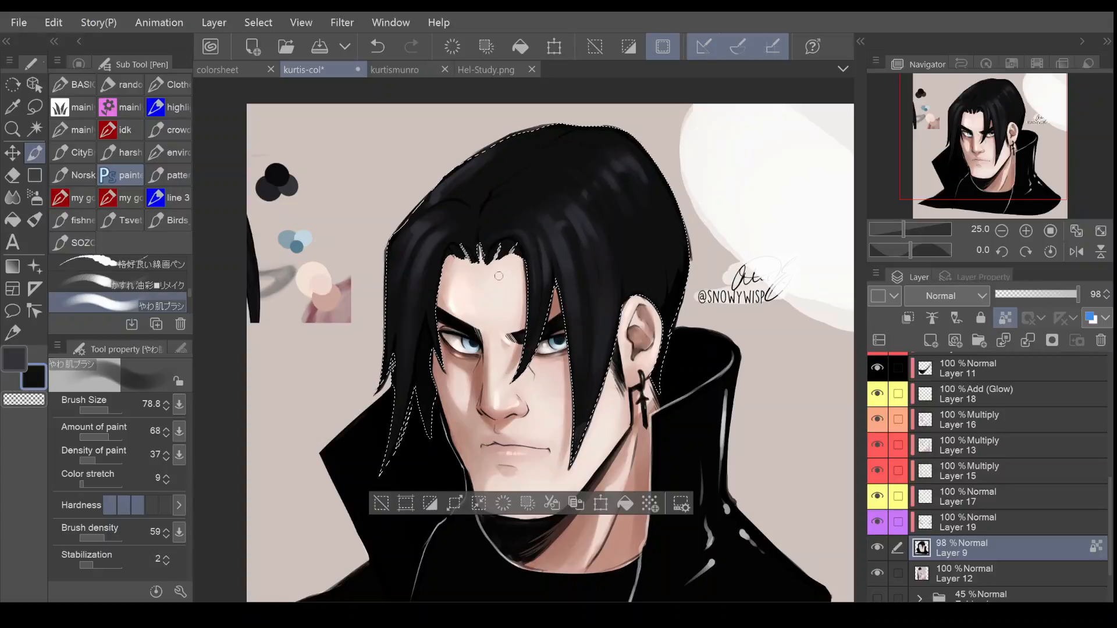
click(106, 408)
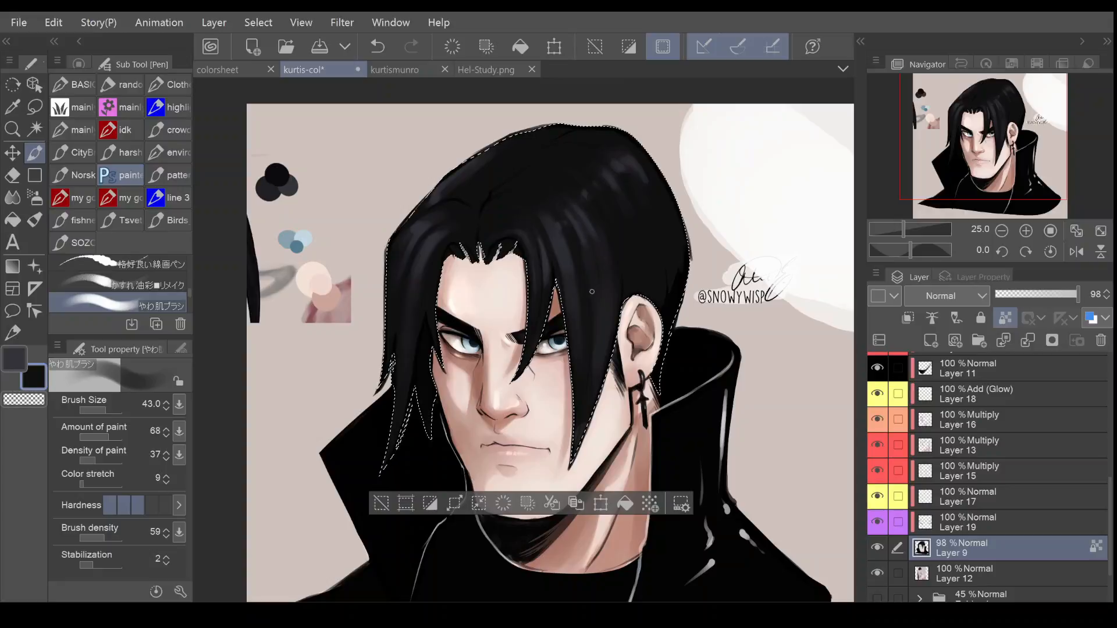
Pick pure black (H 240, S 0, V 0) and paint shadows around the parting at sizes 43.0, 87.2 and 52.6
click(79, 63)
drag(87, 230, 82, 235)
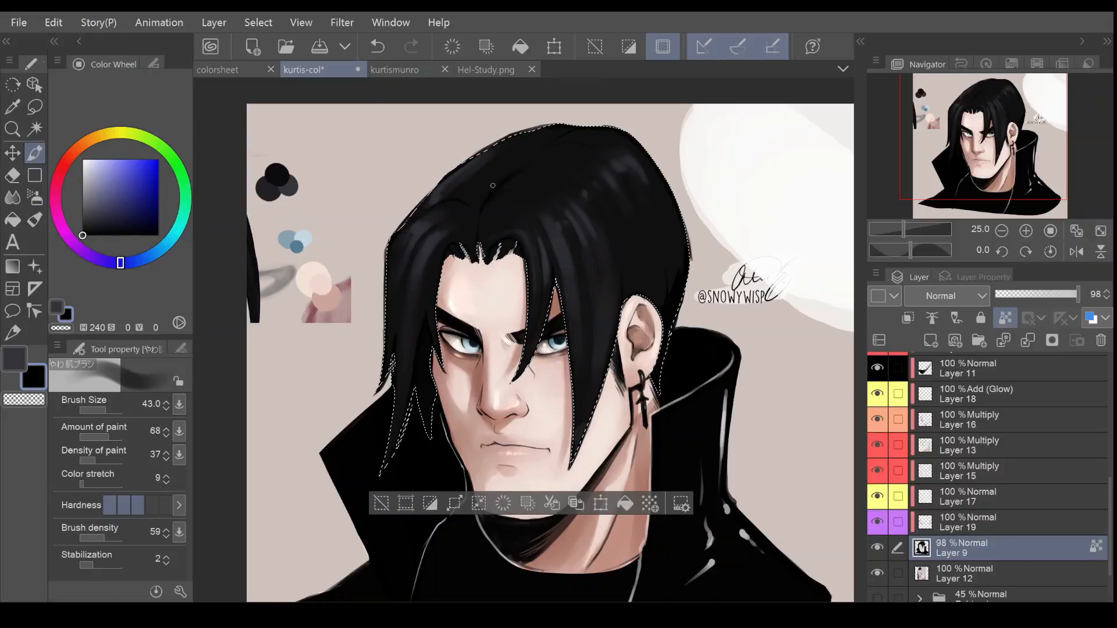
click(110, 409)
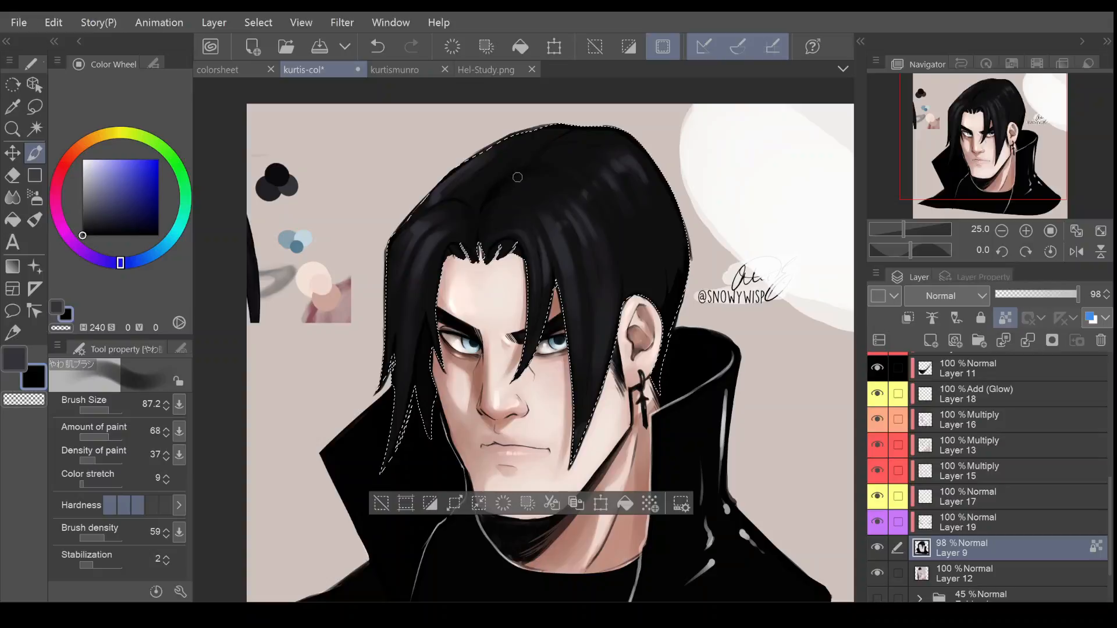
click(106, 410)
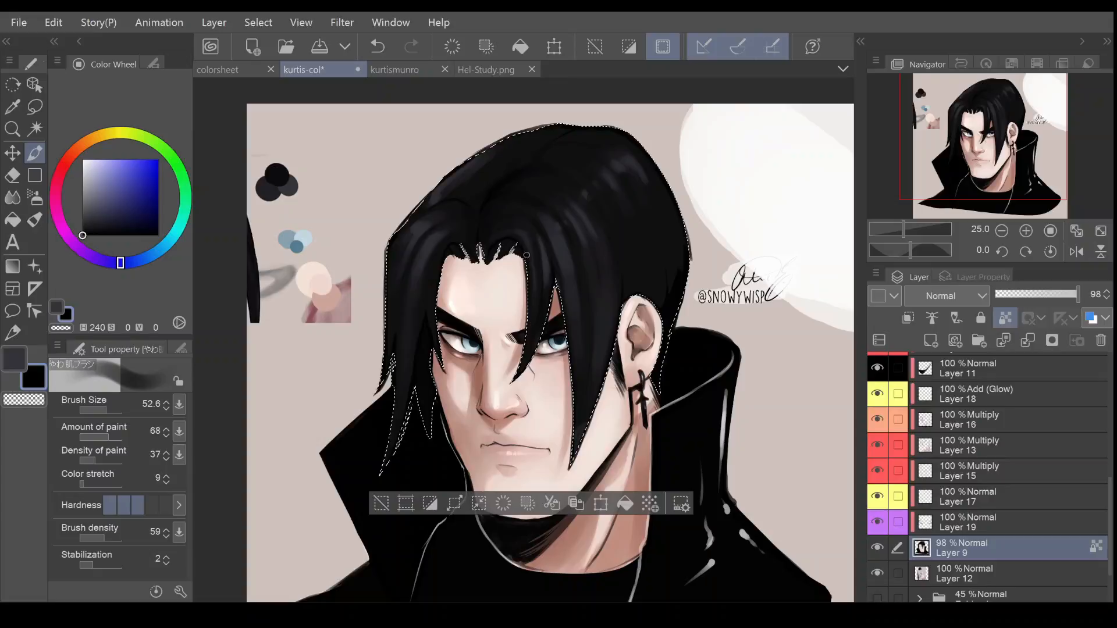
Deepen the black shadows above the ear and across the crown, using brush sizes 239.5, 52.6, 130.6 and 58.2
click(114, 412)
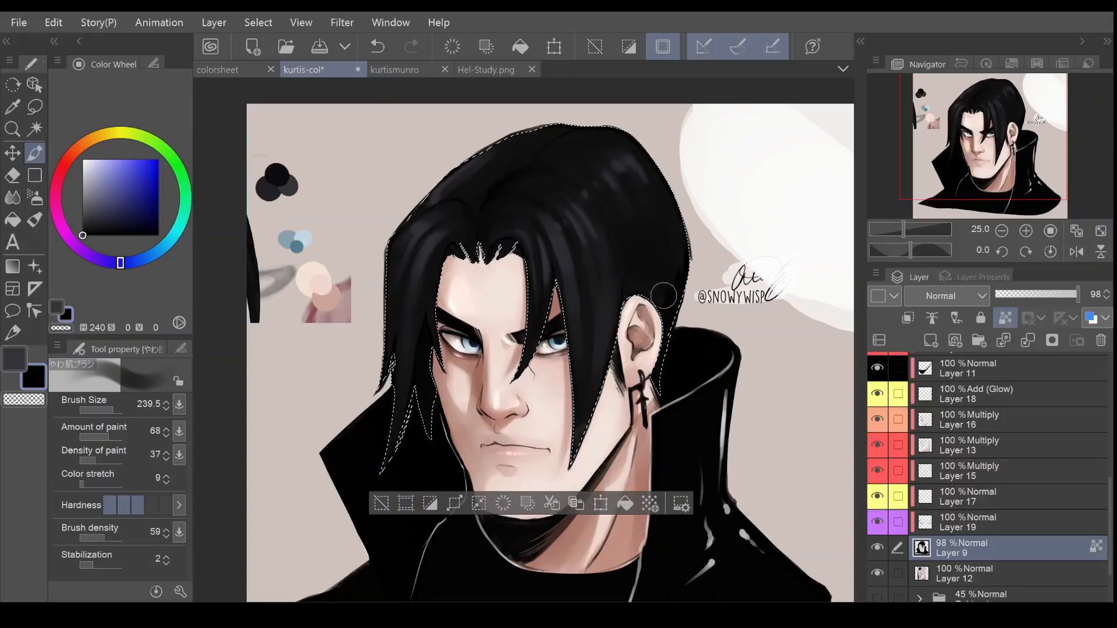
drag(113, 403, 105, 405)
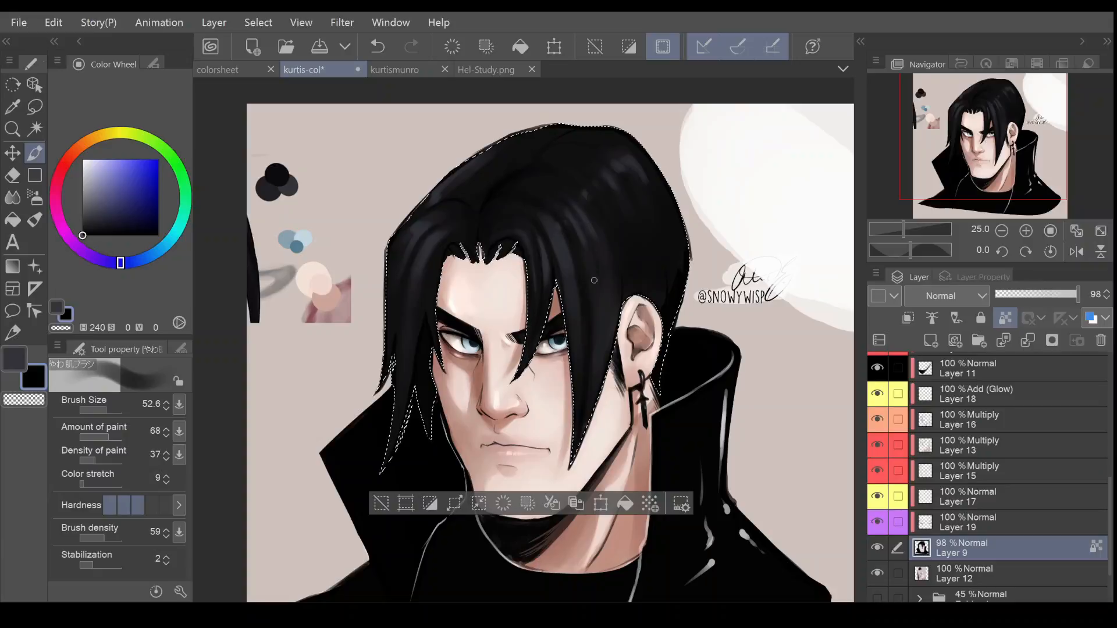
drag(106, 405, 109, 405)
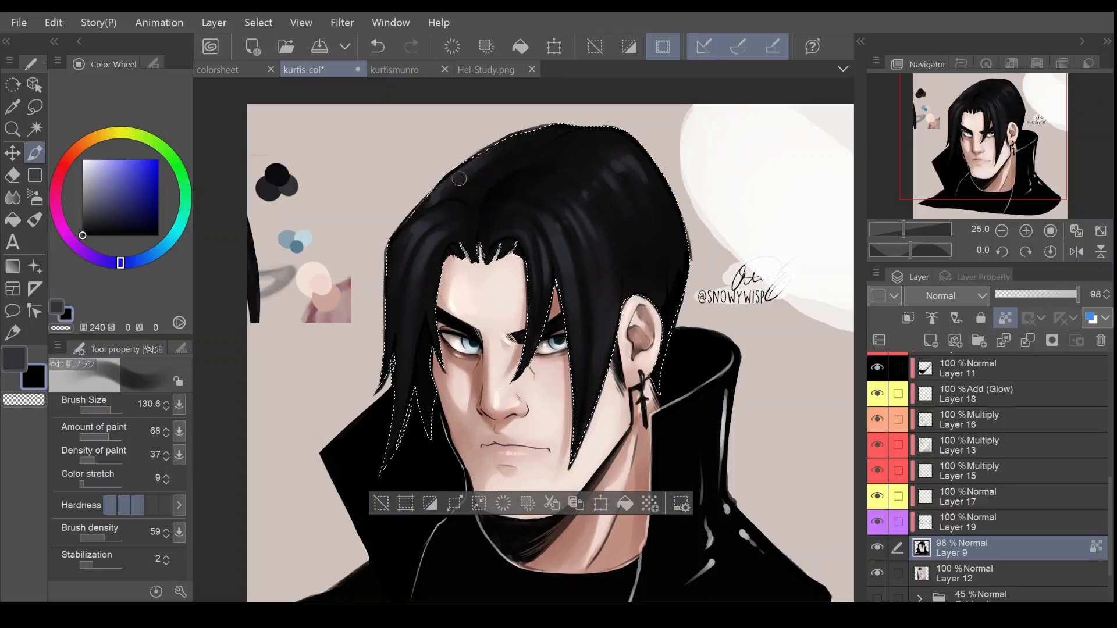
click(106, 410)
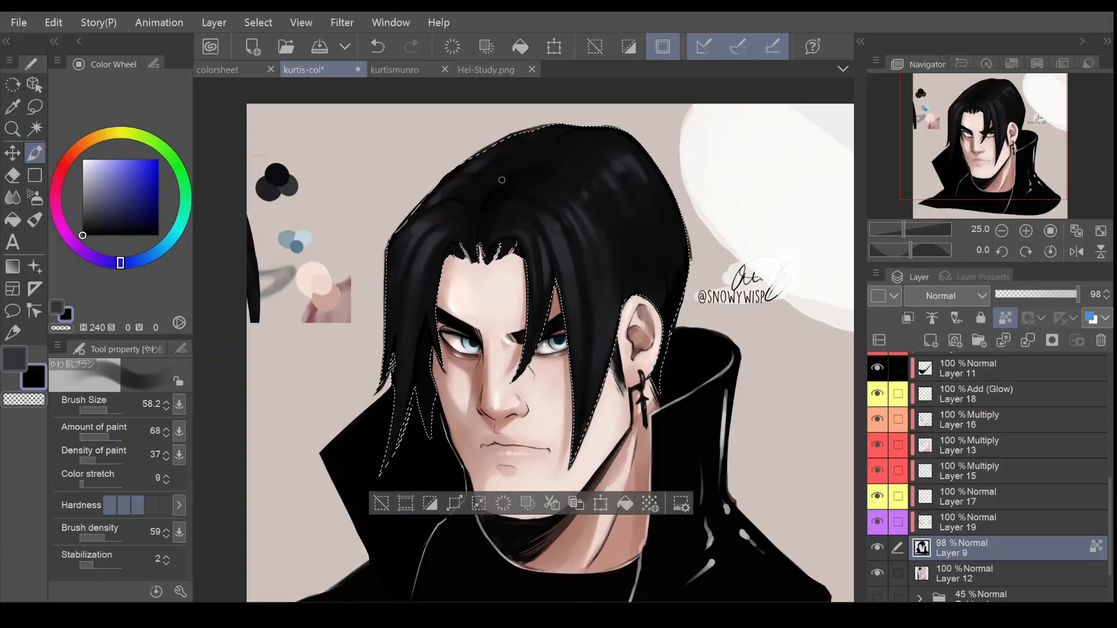
Add grey strands (H 246, S 17, V 24) along the crown at size 58.2 and separate them with black strokes
click(25, 354)
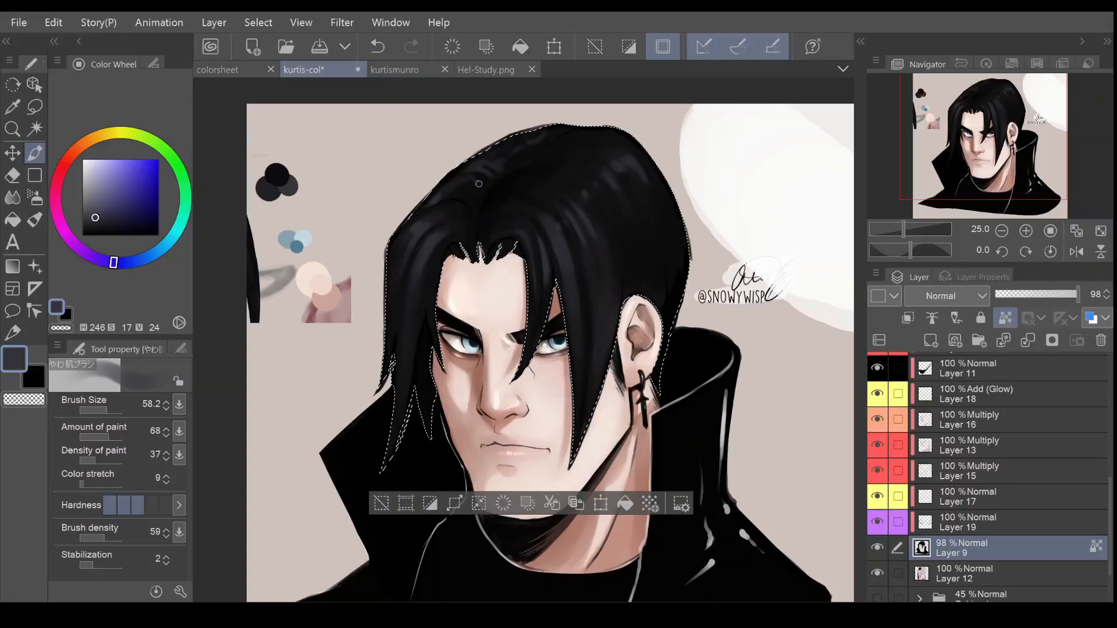
click(32, 375)
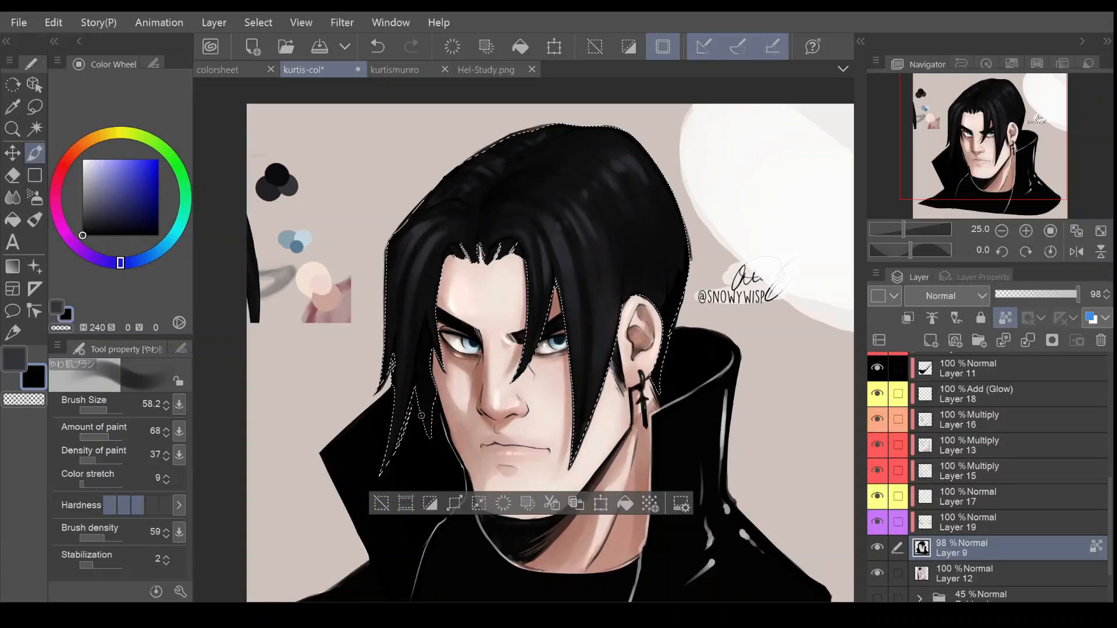
click(111, 409)
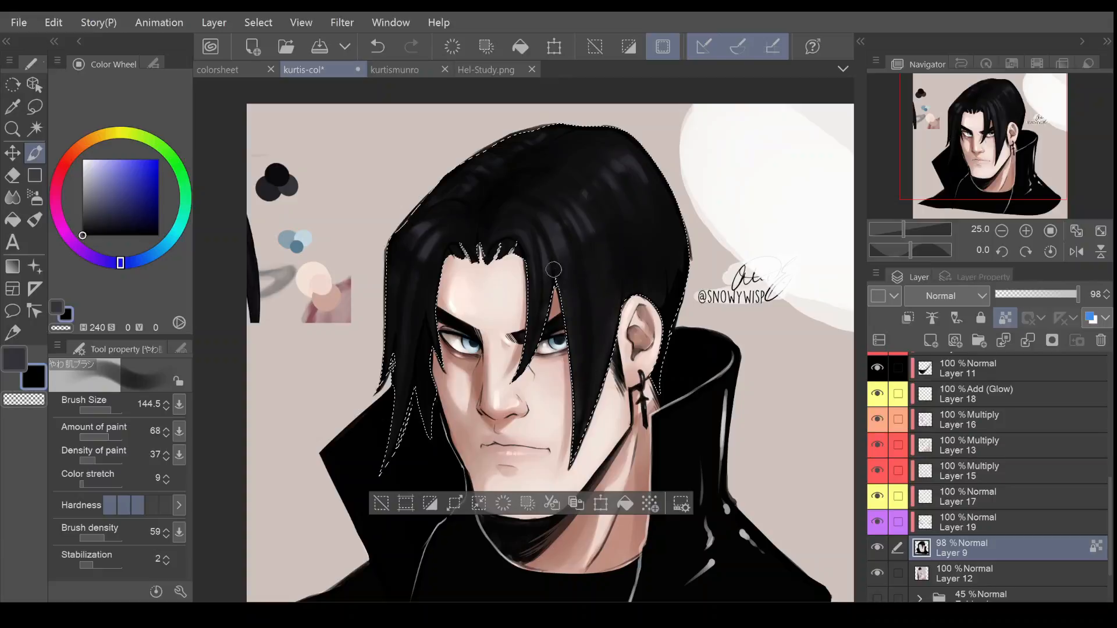
key(ctrl+z)
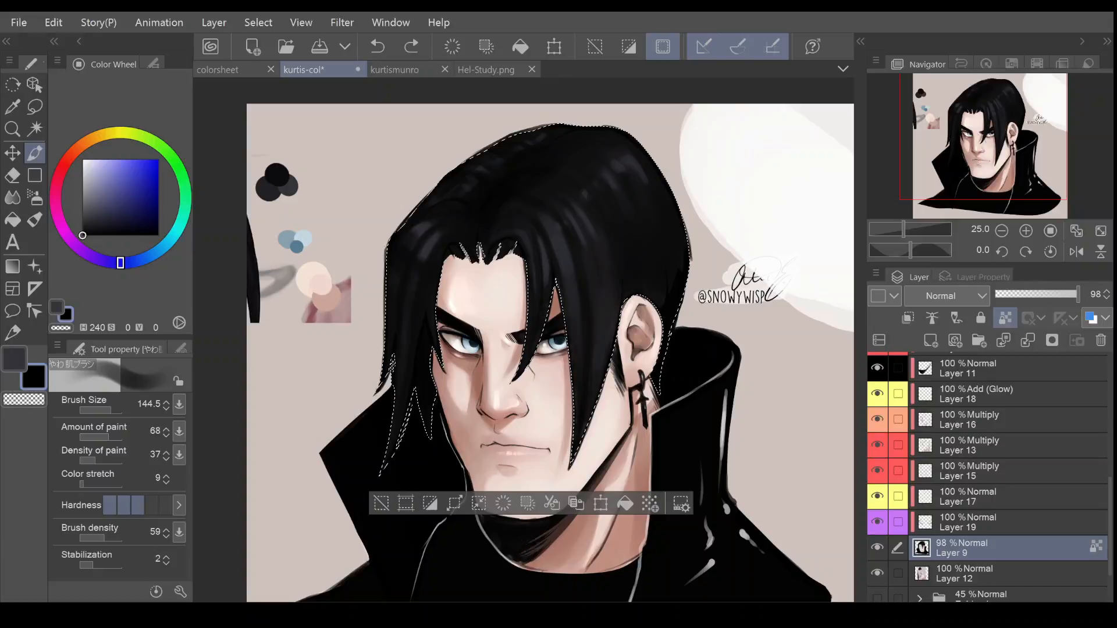
Darken the side hair above and in front of the ear with broad black strokes, using brush sizes including 159.9 and 176.9
drag(111, 410, 115, 410)
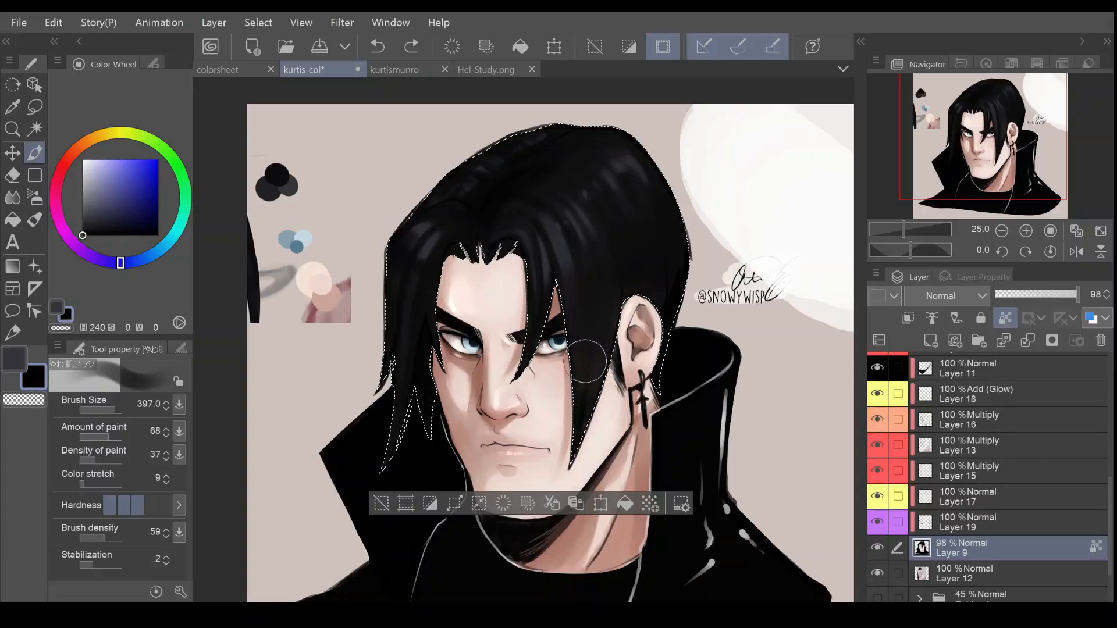
drag(115, 411, 110, 406)
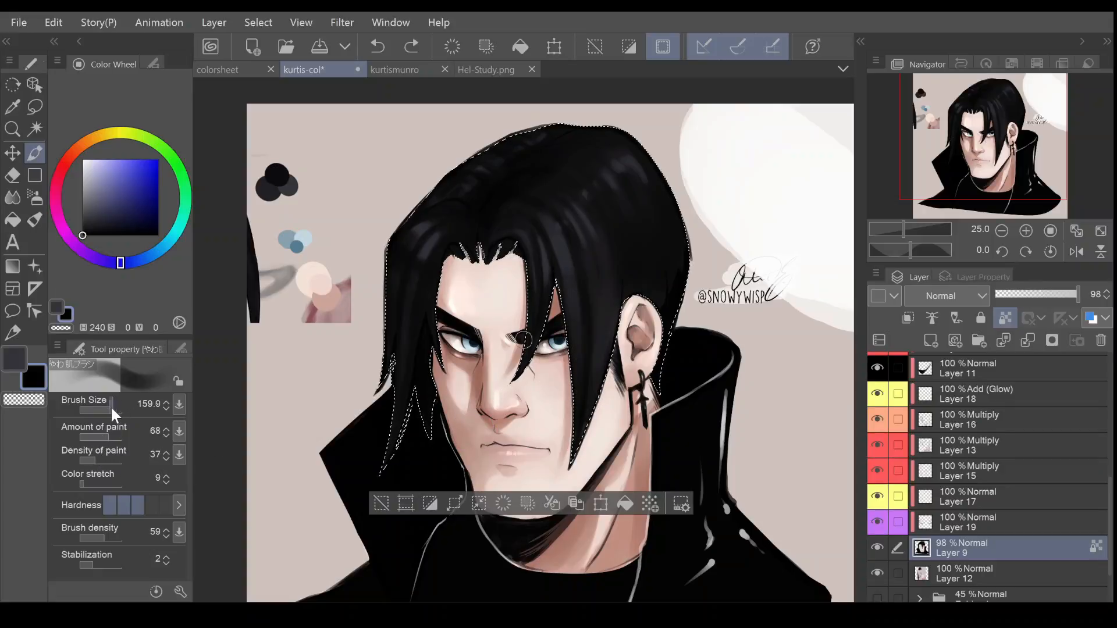
drag(648, 199, 531, 285)
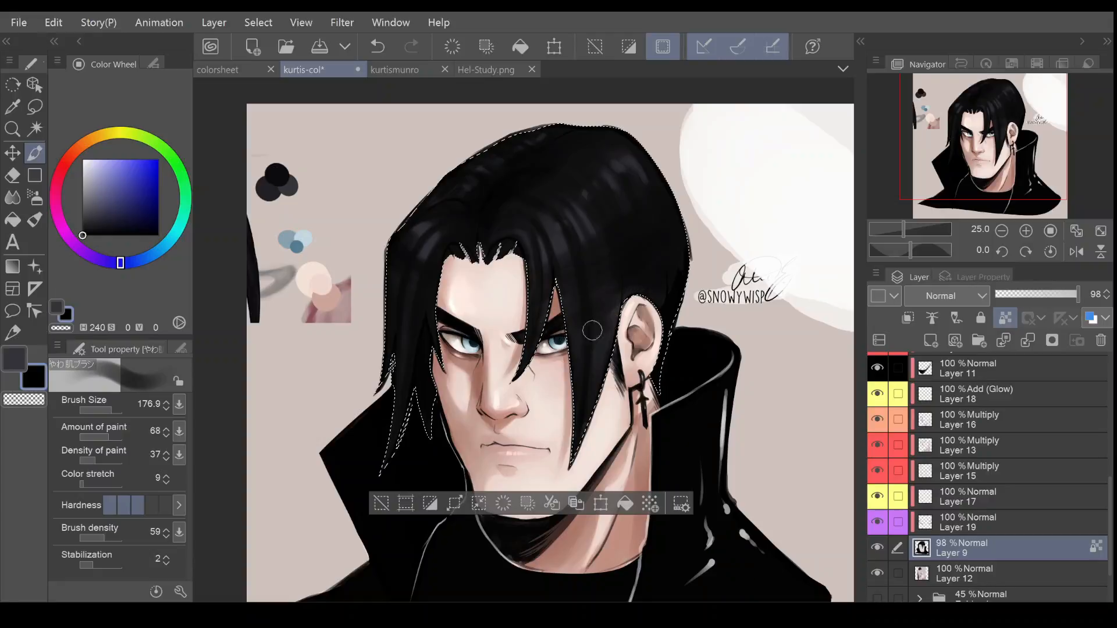
key(ctrl+z)
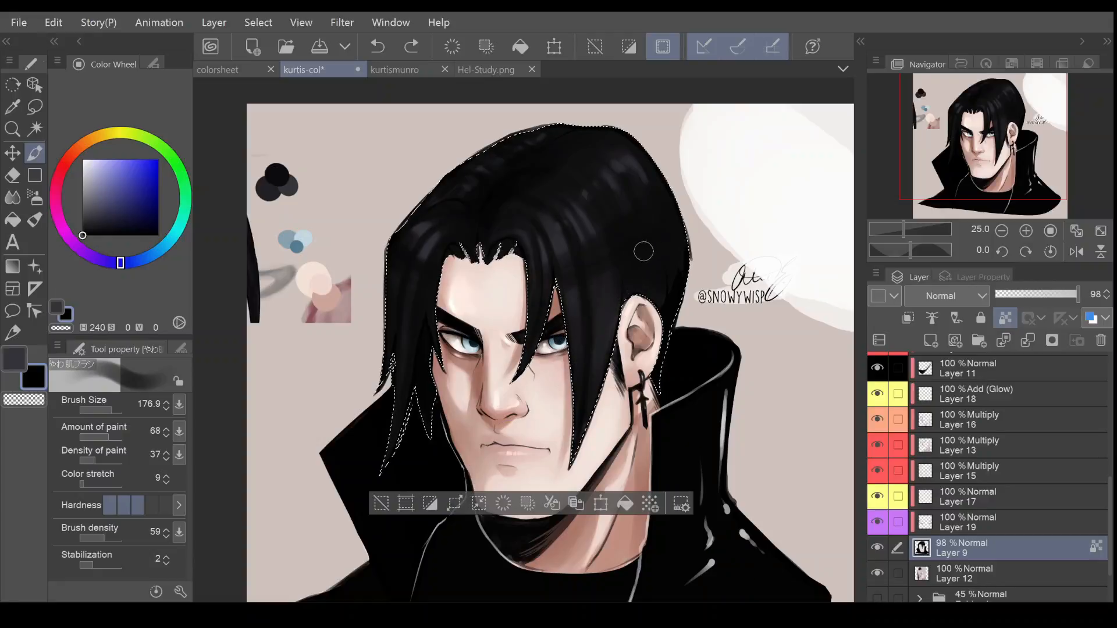
key(ctrl+y)
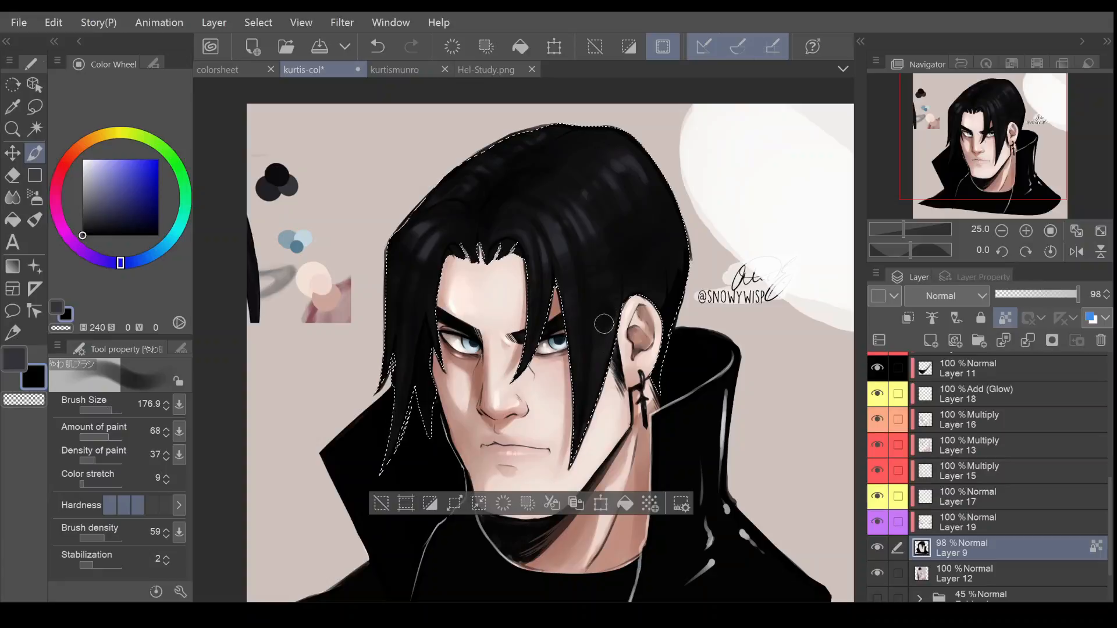
Paint a thin grey strand in front of the ear at size 38.9, blending the hair with Soothing watercolor 2 at size 176.9
click(16, 358)
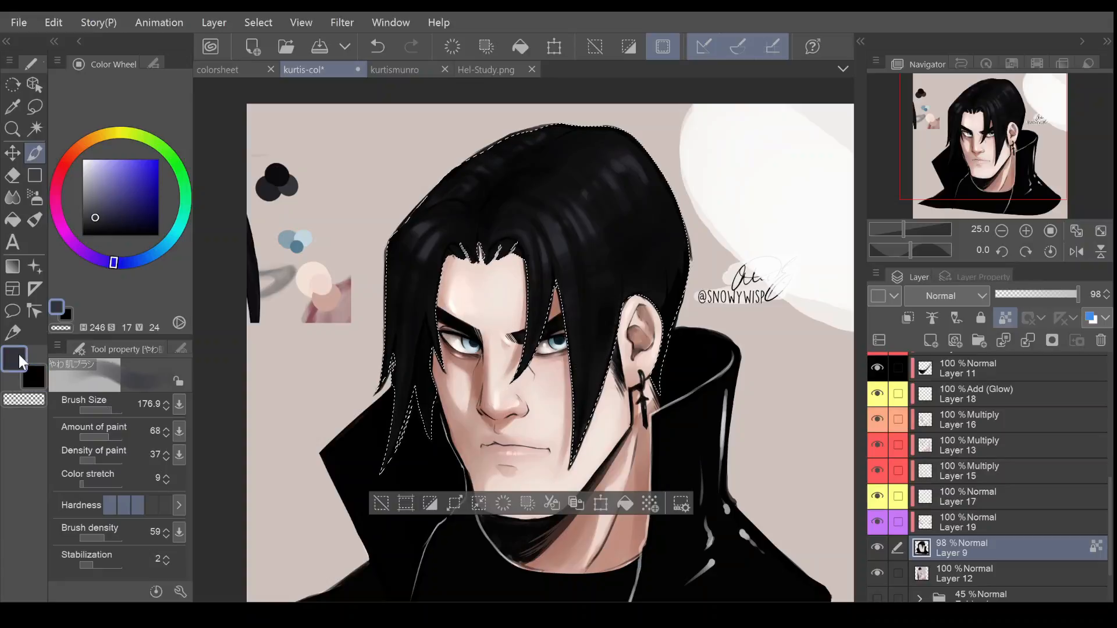
click(105, 411)
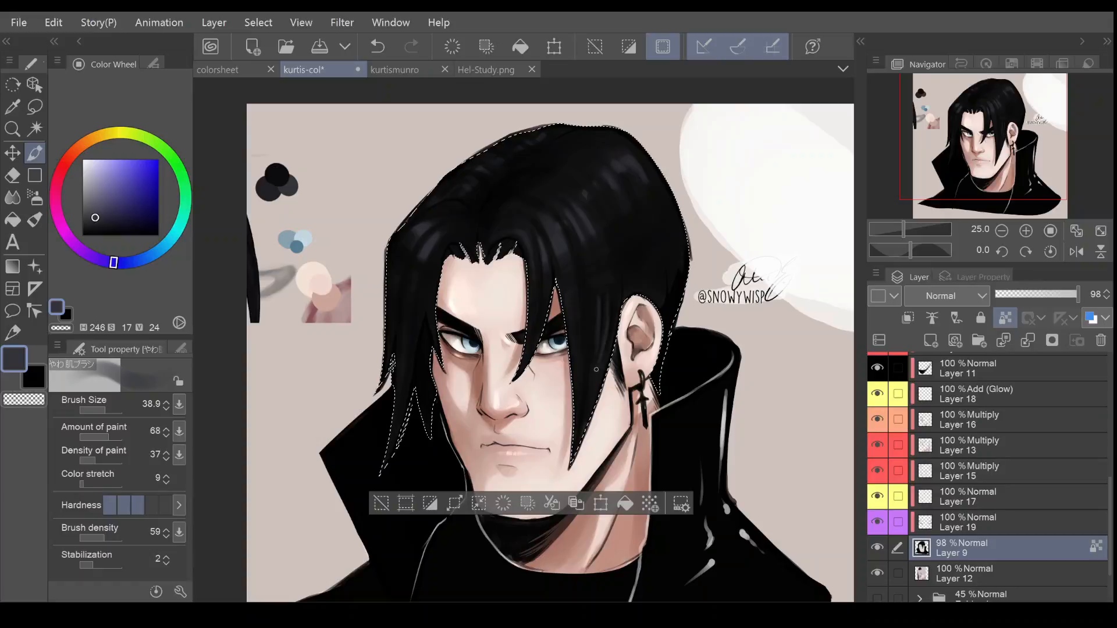
click(12, 197)
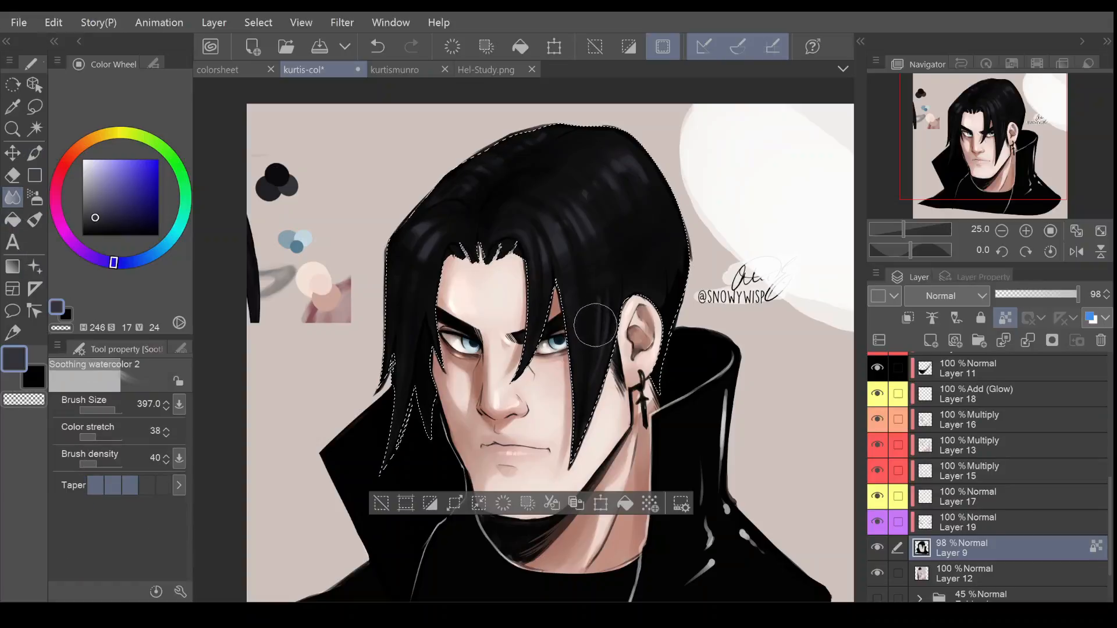
drag(114, 408, 106, 410)
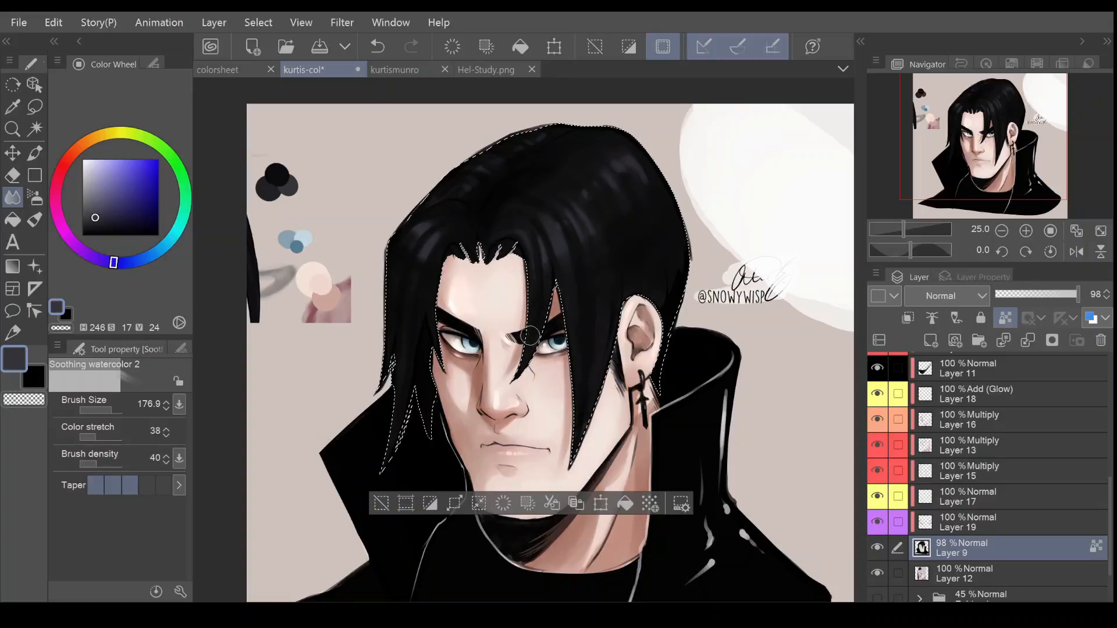
drag(408, 337, 403, 427)
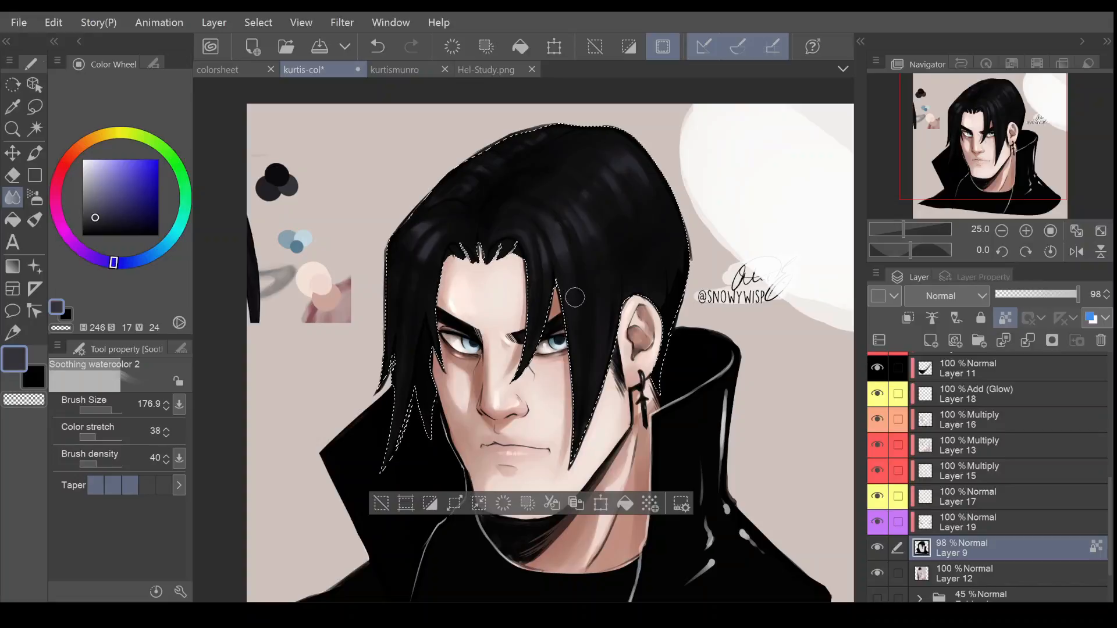
Darken the side hair in front of the ear with black strokes, using brush sizes 293.2 and 58.2
mouse_move(1000, 128)
mouse_down()
mouse_move(1002, 140)
mouse_move(1013, 134)
mouse_up()
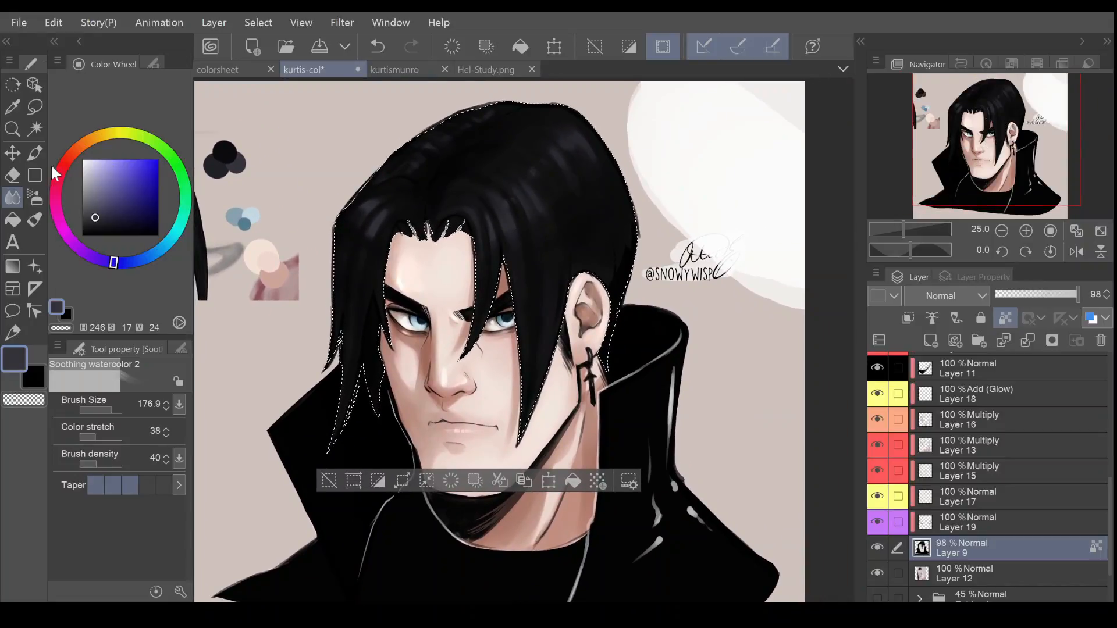
click(35, 152)
click(35, 377)
click(110, 405)
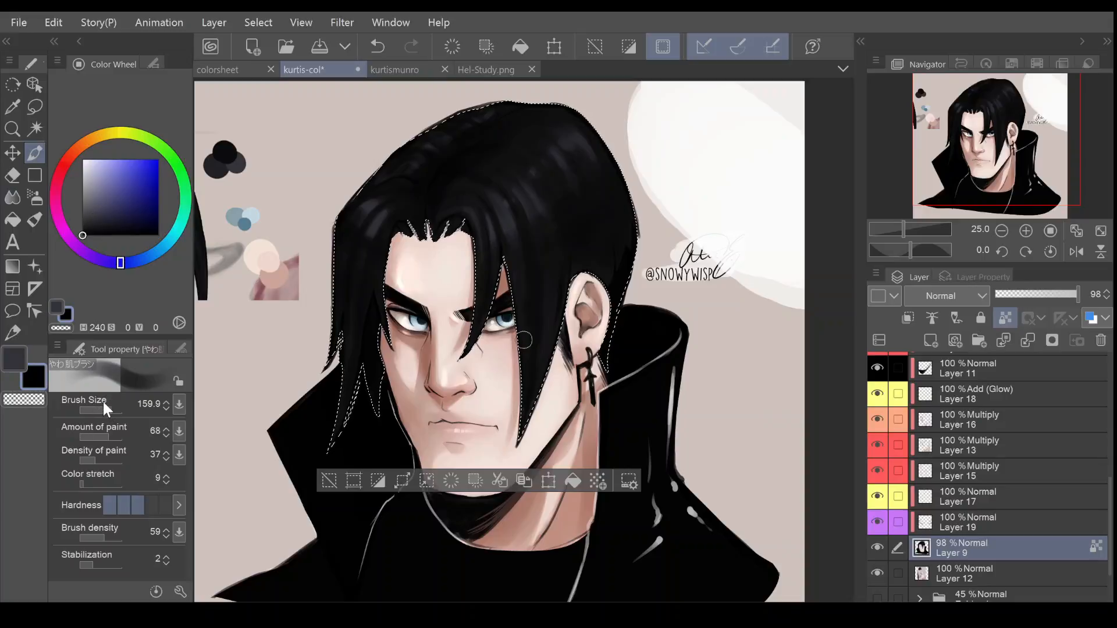
click(112, 407)
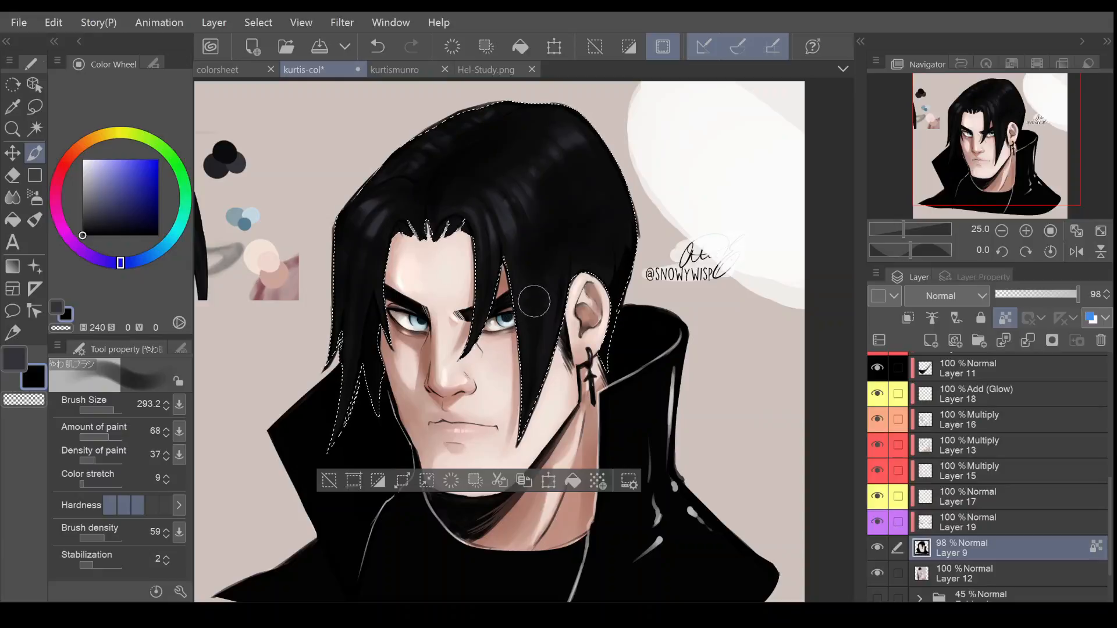
click(107, 410)
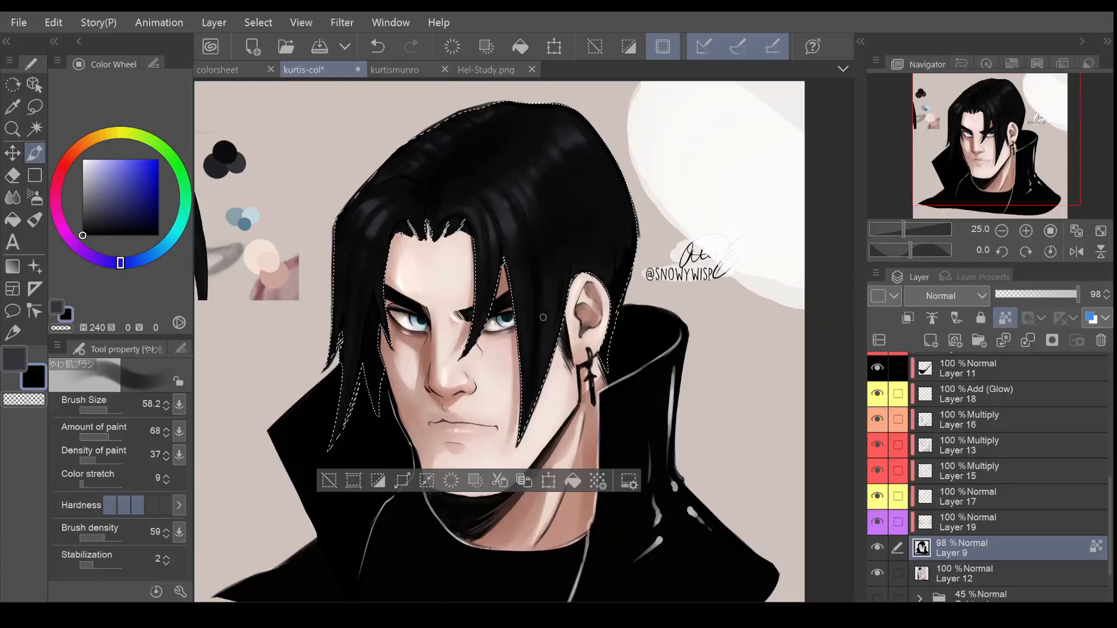
click(16, 356)
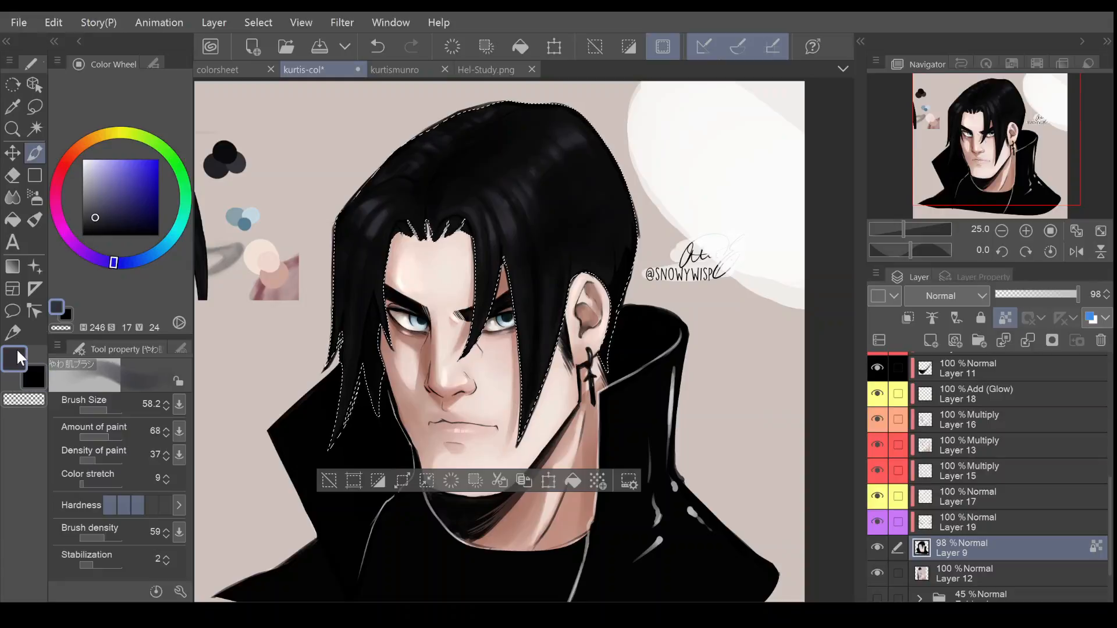
click(33, 375)
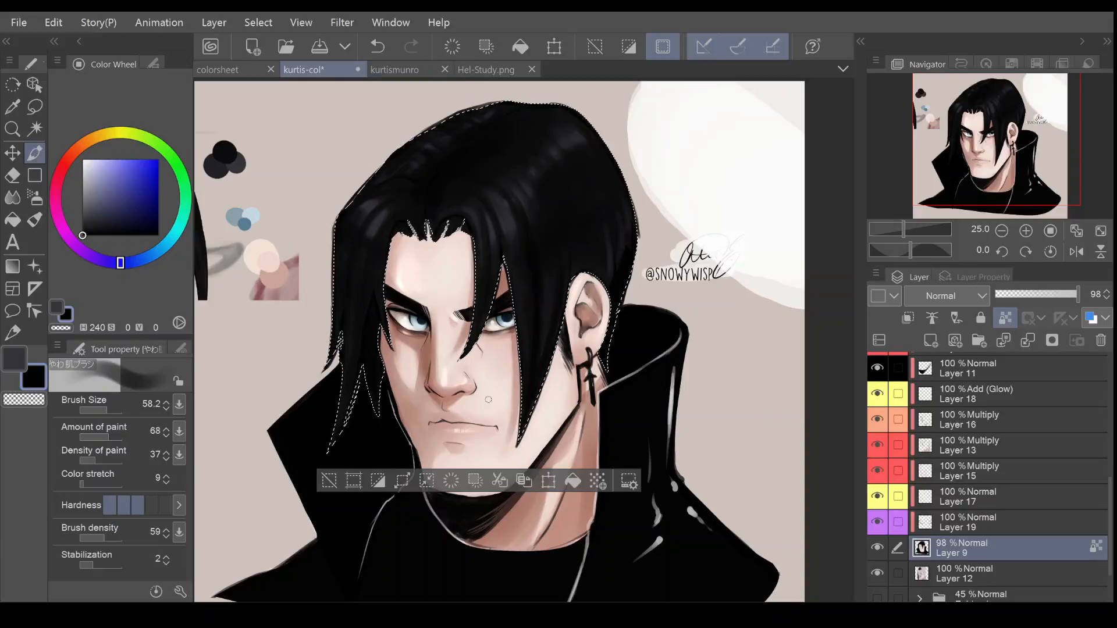
Add an Add (Glow) layer above Layer 9 and paint crown highlights in H 246, S 30, V 25 at size 58.2
click(14, 359)
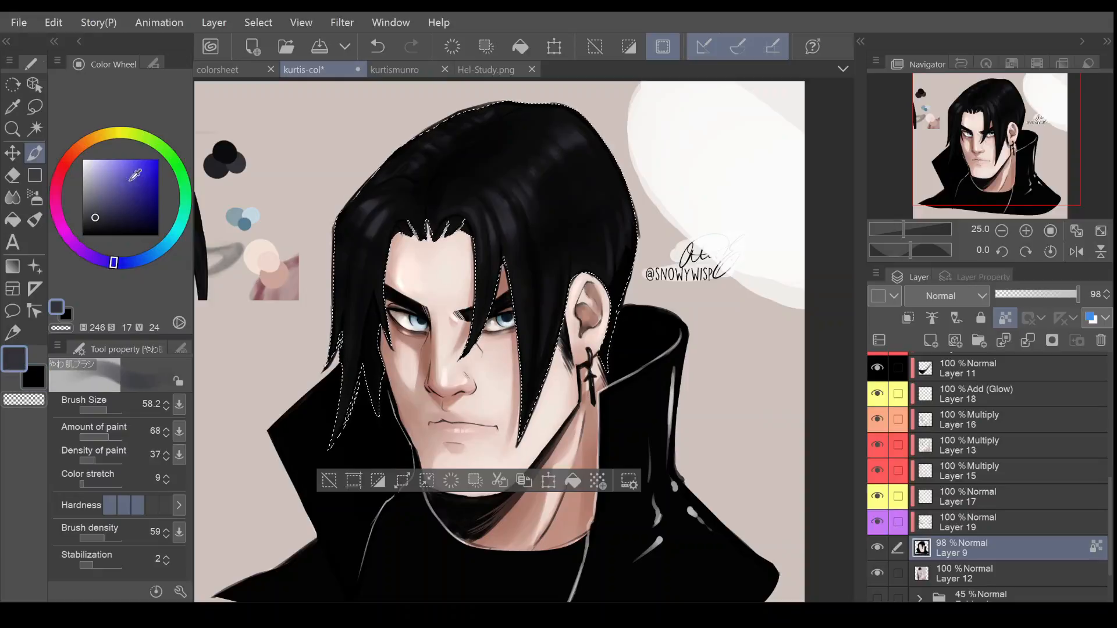
click(106, 215)
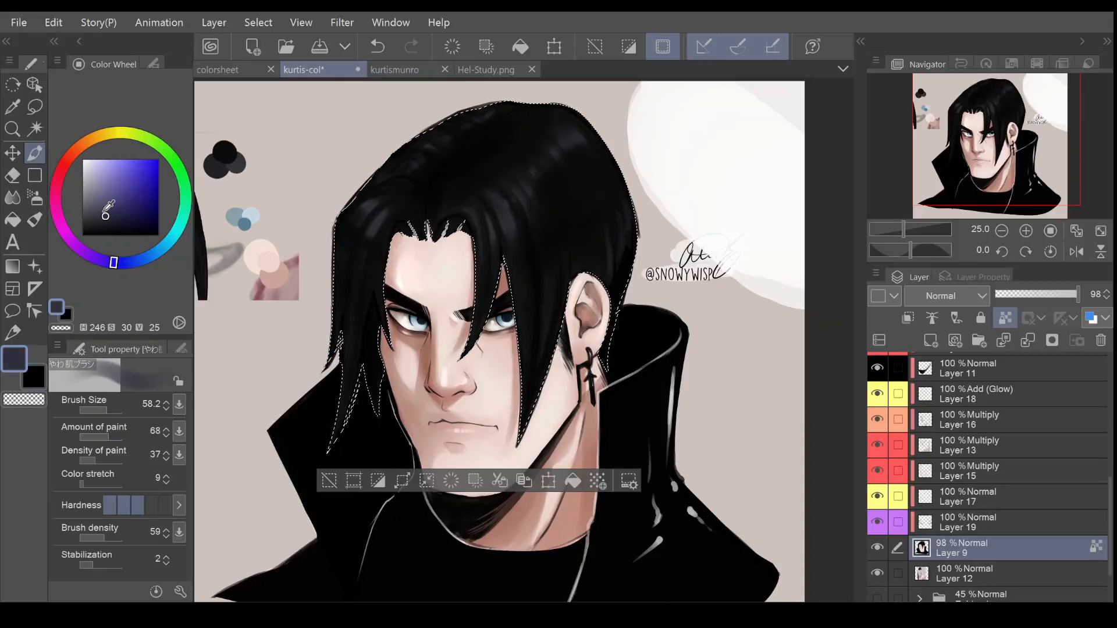
click(929, 341)
click(900, 407)
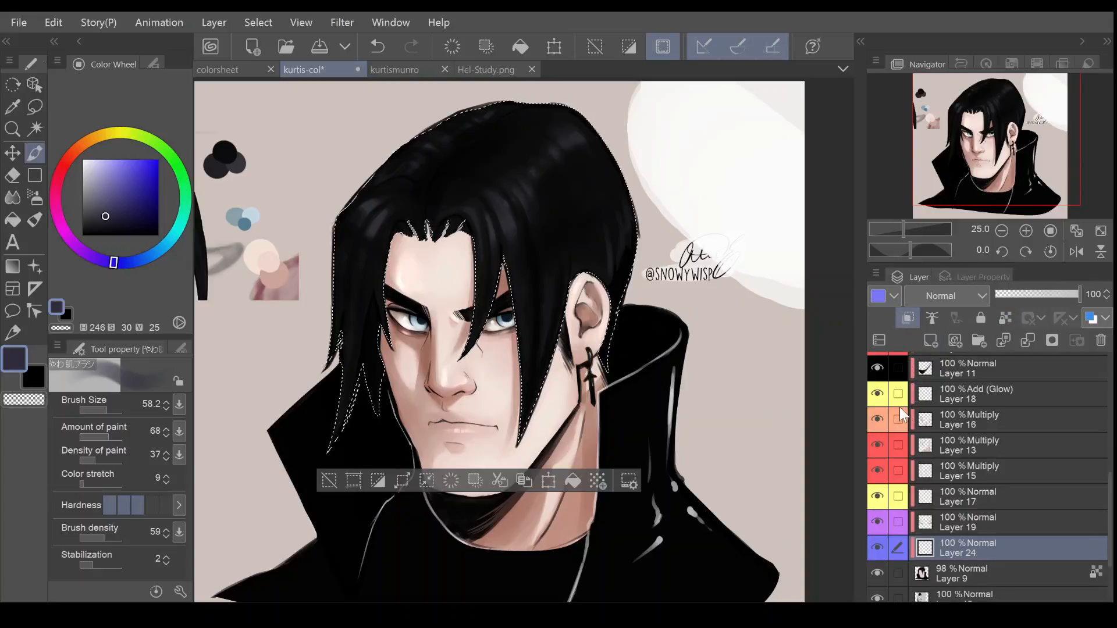
click(947, 296)
click(944, 494)
drag(562, 149, 524, 185)
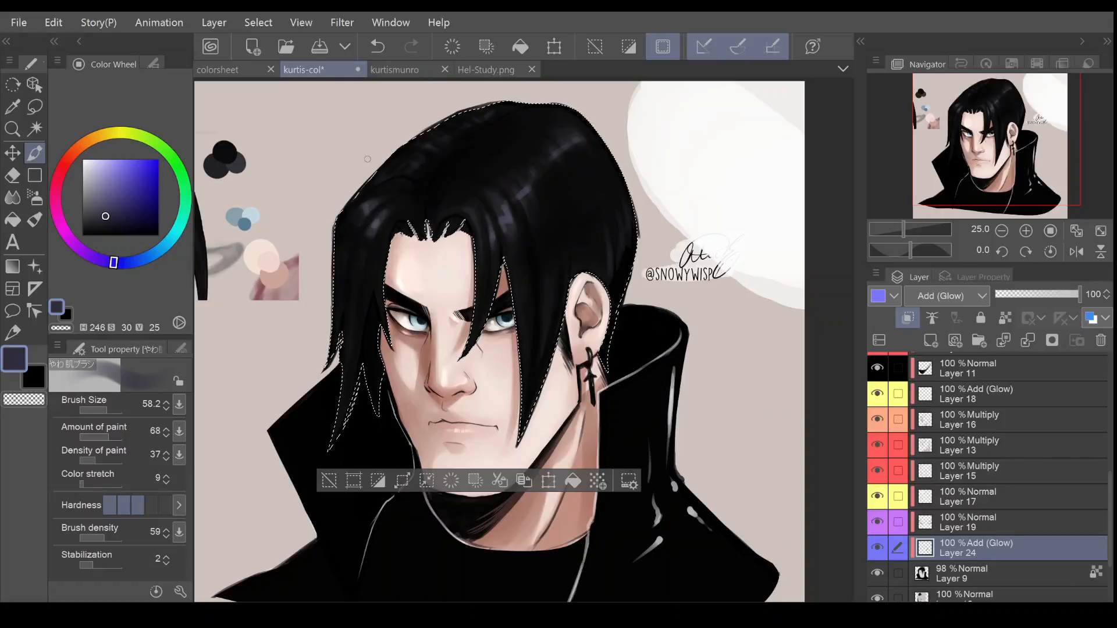
Trim the glow highlights in the hair with the Hard eraser at size 31.7 and clear the selection
click(12, 175)
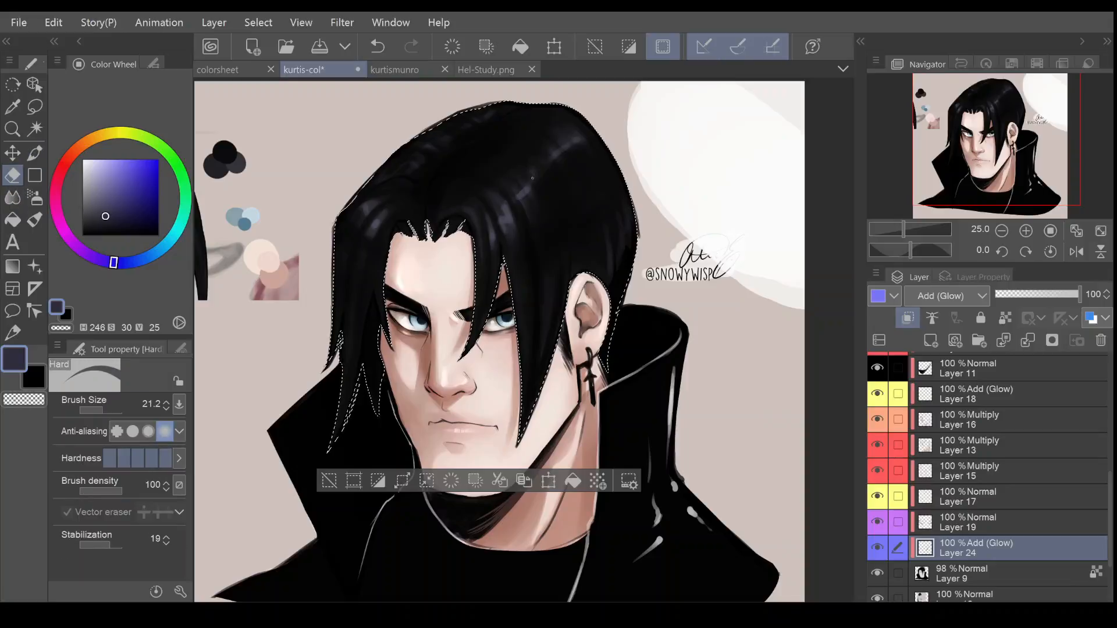
drag(96, 409, 121, 410)
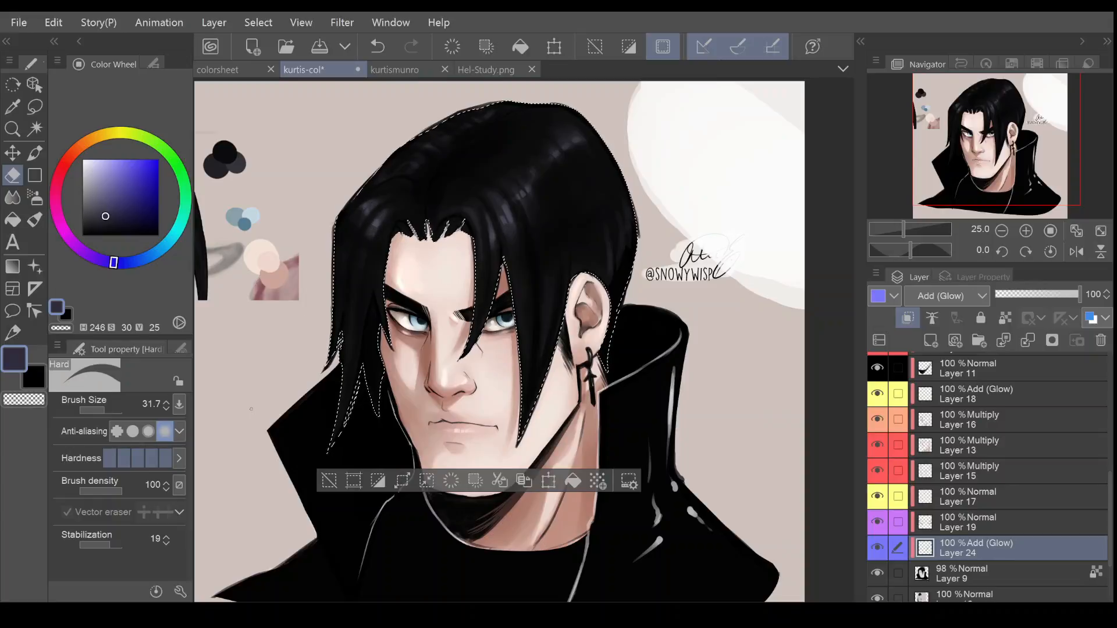
click(1002, 231)
click(1025, 231)
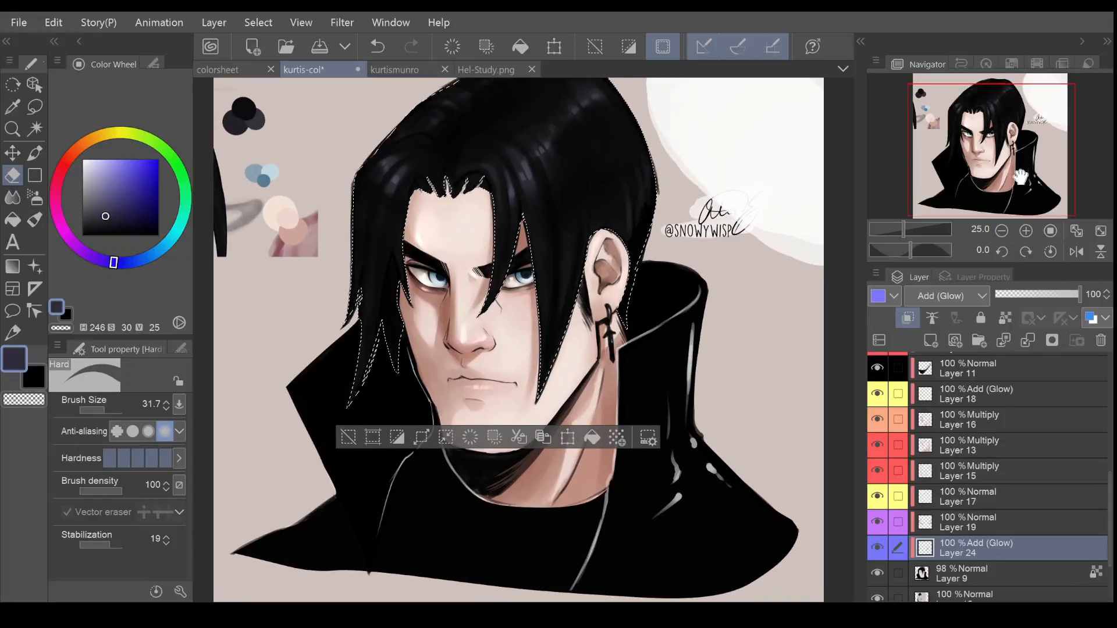
click(249, 27)
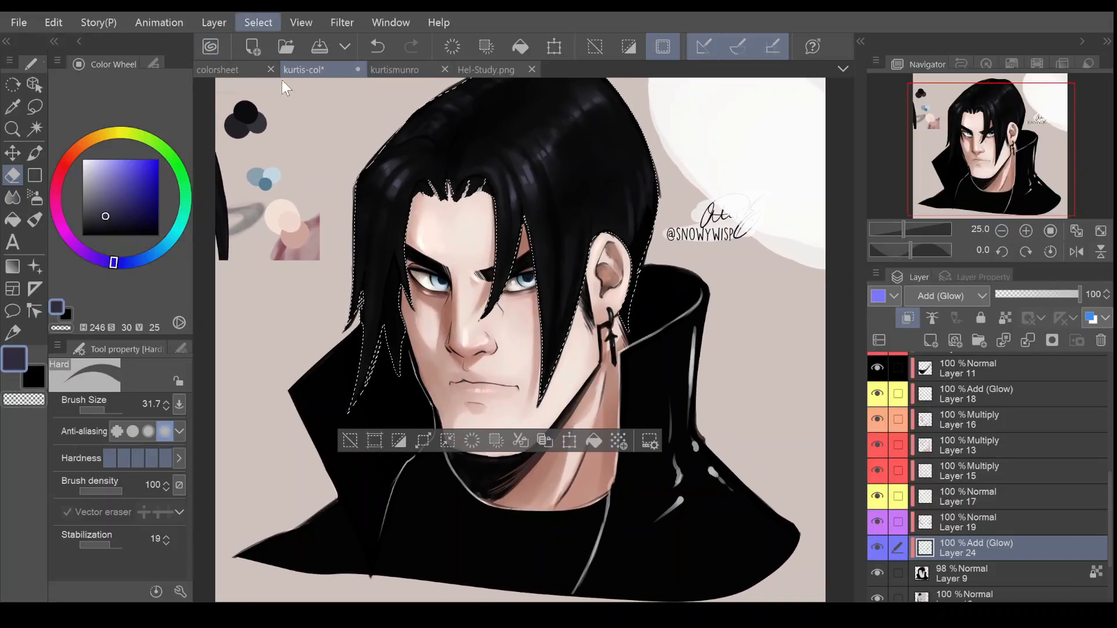
click(286, 58)
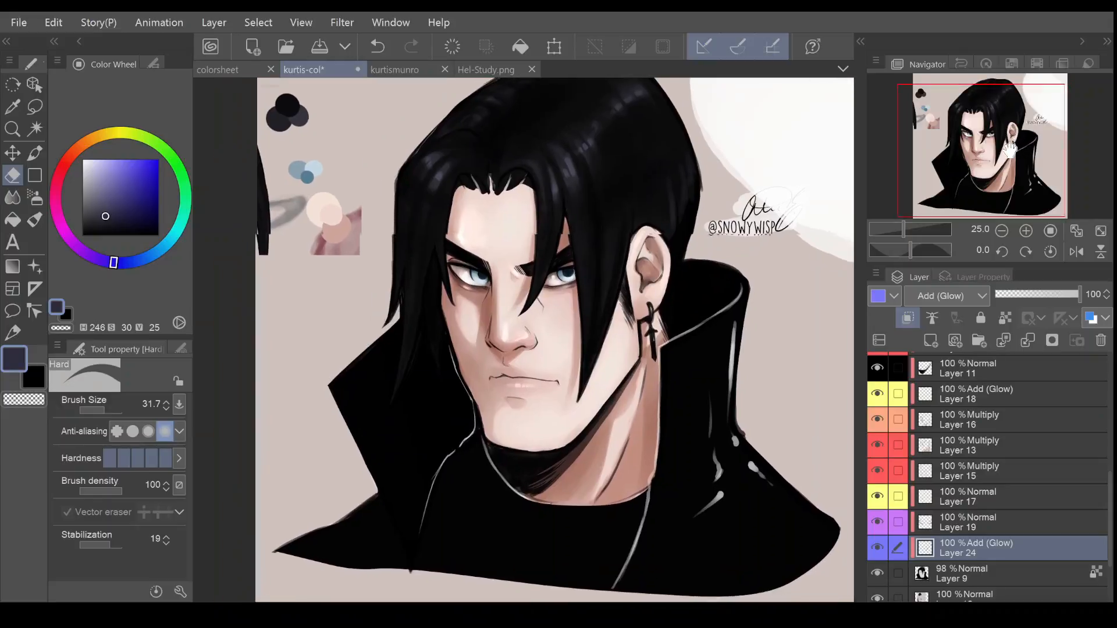
Unlock Layer 9's transparent pixels and clean up the hair's outer edge with black strokes at size 14.1 and maximum hardness
drag(1003, 140, 989, 139)
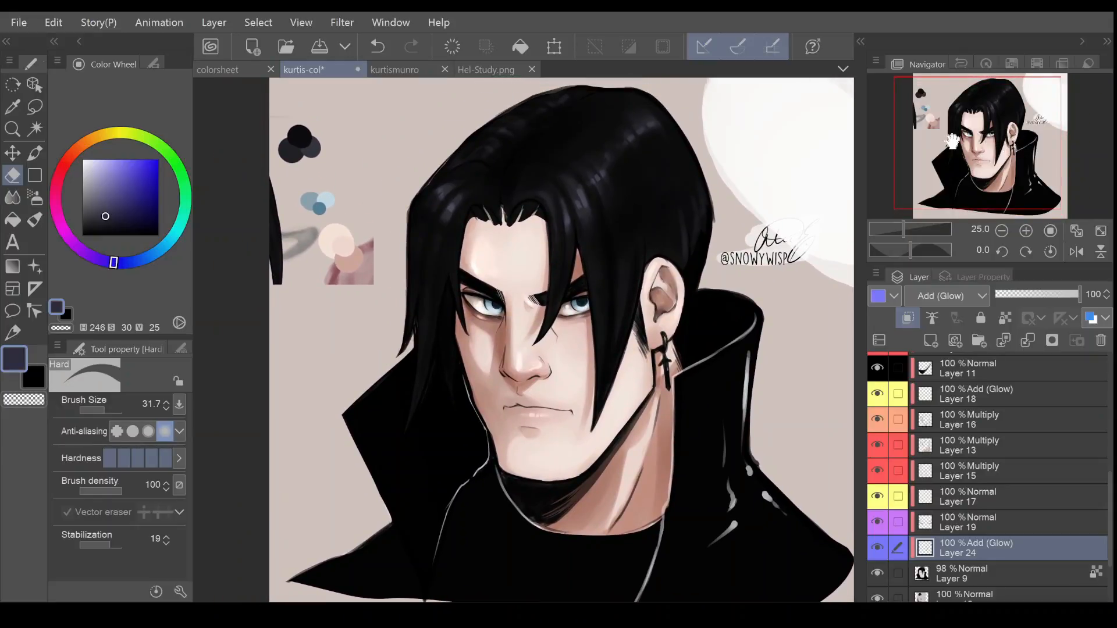
click(35, 152)
click(24, 373)
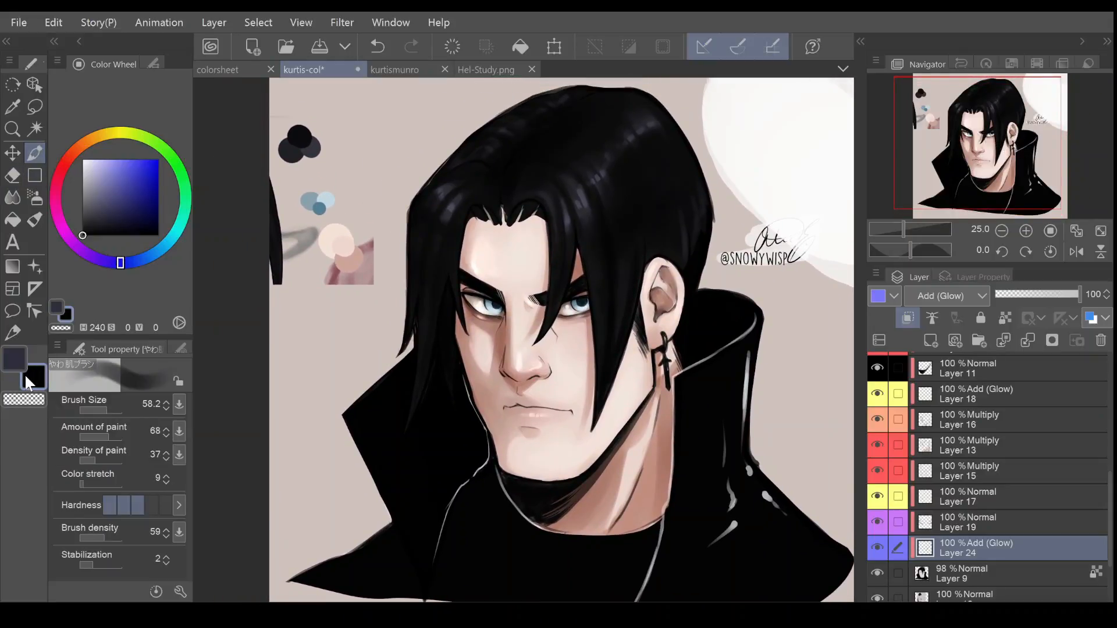
click(1057, 571)
click(1005, 319)
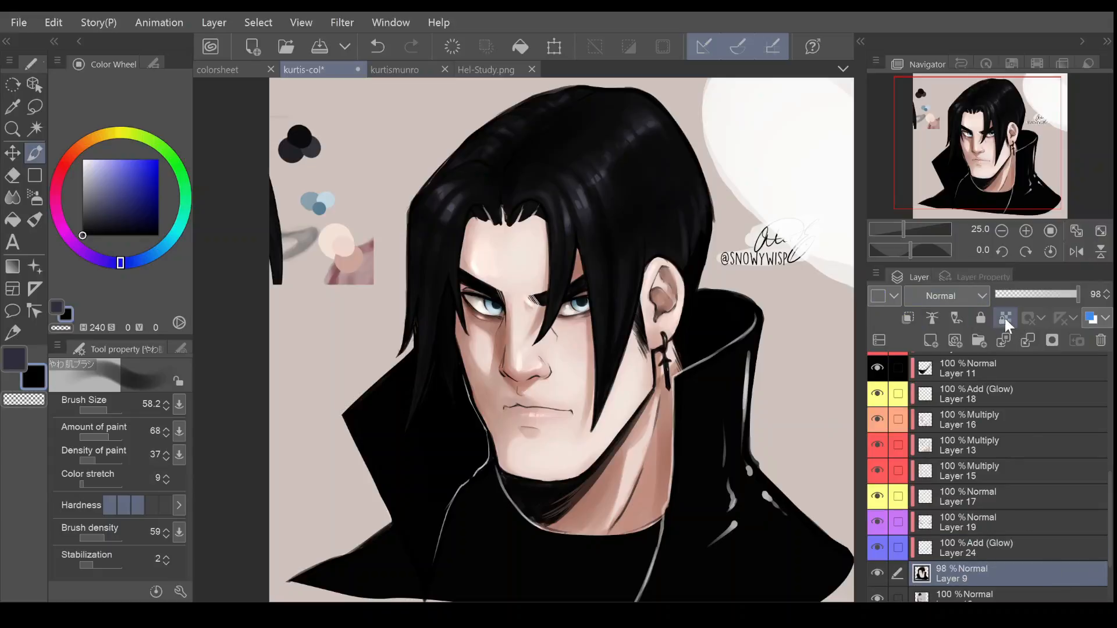
click(100, 406)
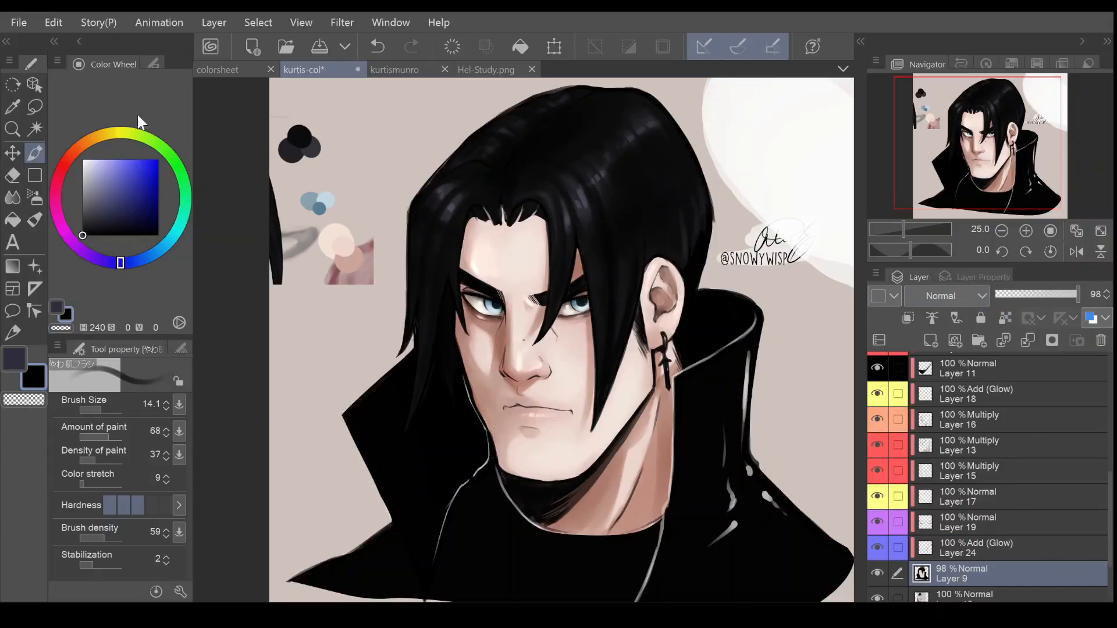
click(149, 498)
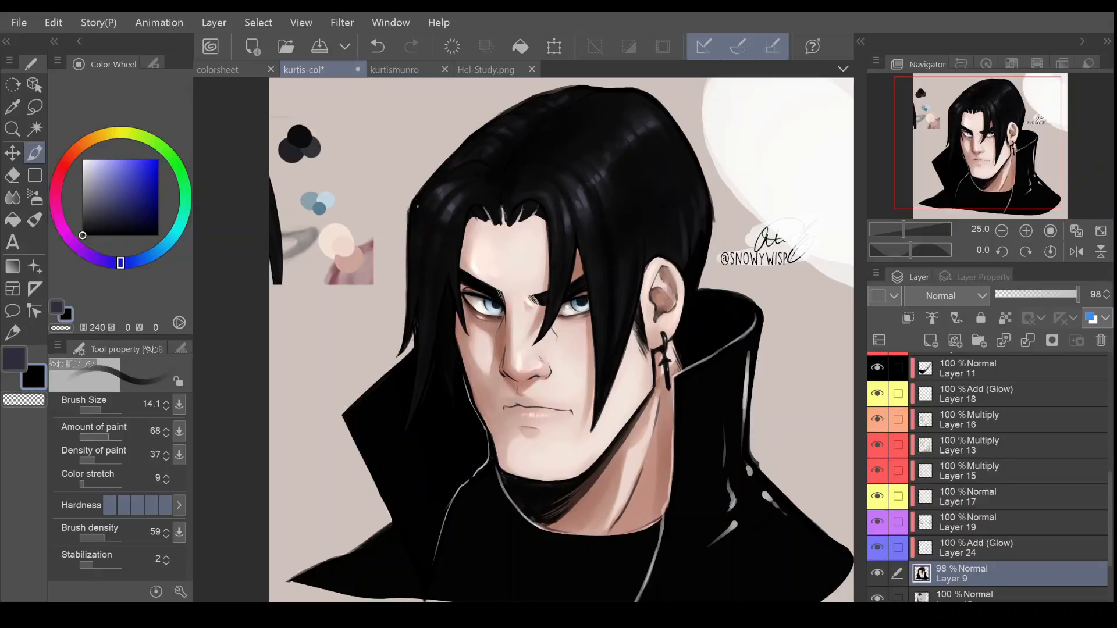
drag(408, 224, 410, 210)
Erase the stray line inside the collar below the earring on Layer 6, using the Hard eraser at size 265
drag(1109, 496, 1097, 394)
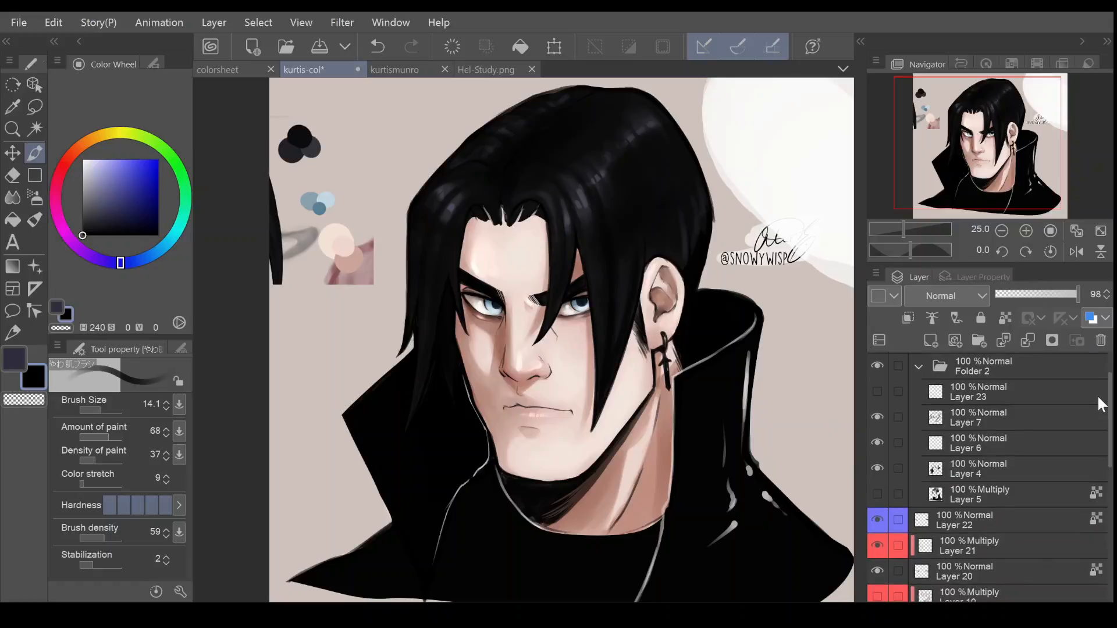
click(964, 448)
click(879, 442)
click(880, 441)
drag(1012, 153, 1013, 167)
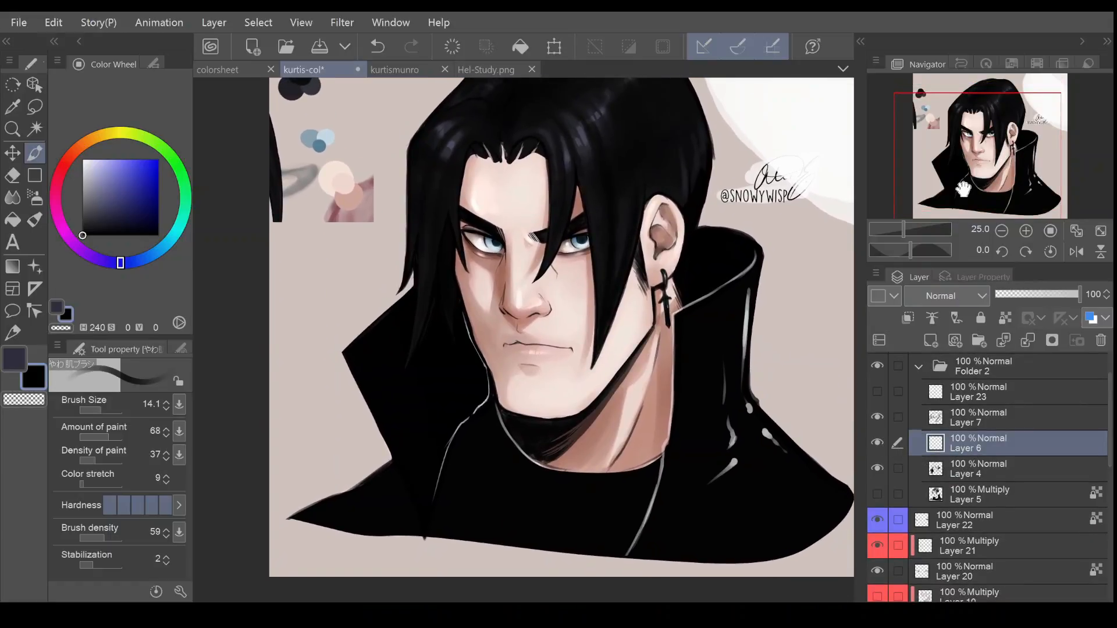
click(12, 175)
drag(105, 411, 114, 410)
mouse_move(676, 310)
mouse_down()
mouse_move(673, 402)
mouse_move(655, 448)
mouse_up()
mouse_move(676, 314)
mouse_down()
mouse_move(681, 302)
mouse_move(679, 342)
mouse_up()
Draw a white edge line on the collar behind the ear, using the line brush at size 35.1
click(35, 153)
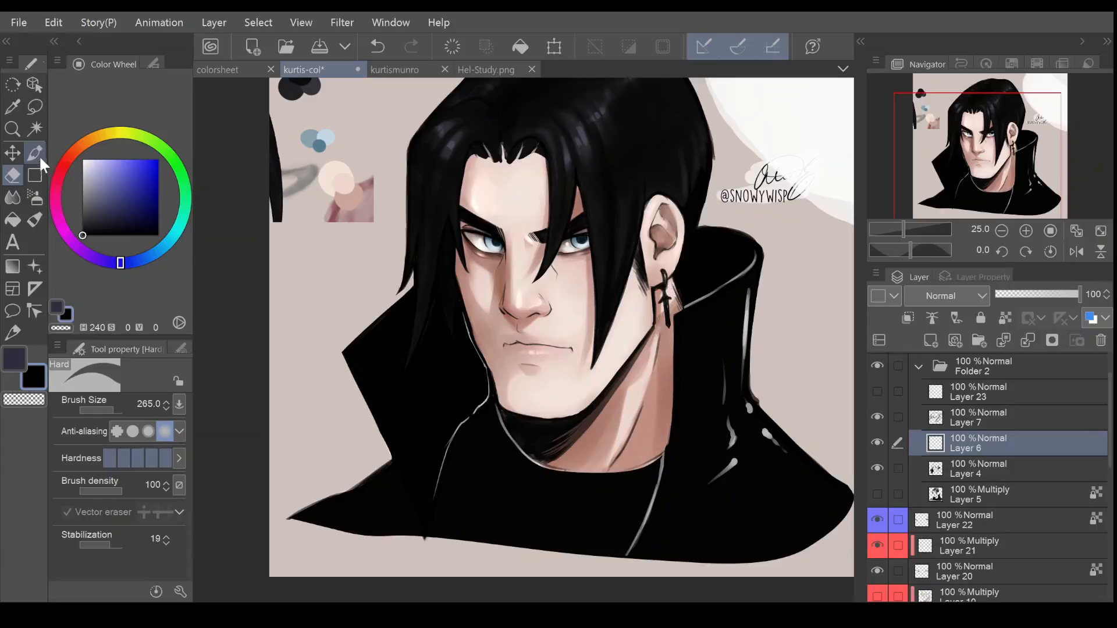
click(153, 62)
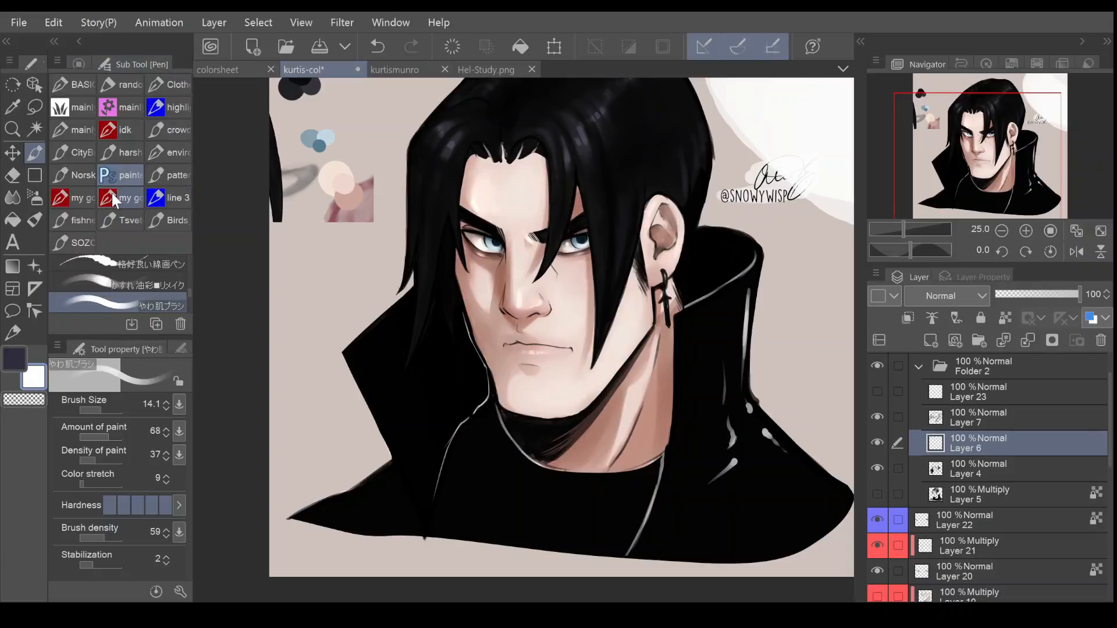
click(114, 199)
click(78, 198)
drag(111, 400, 99, 407)
drag(698, 232, 684, 275)
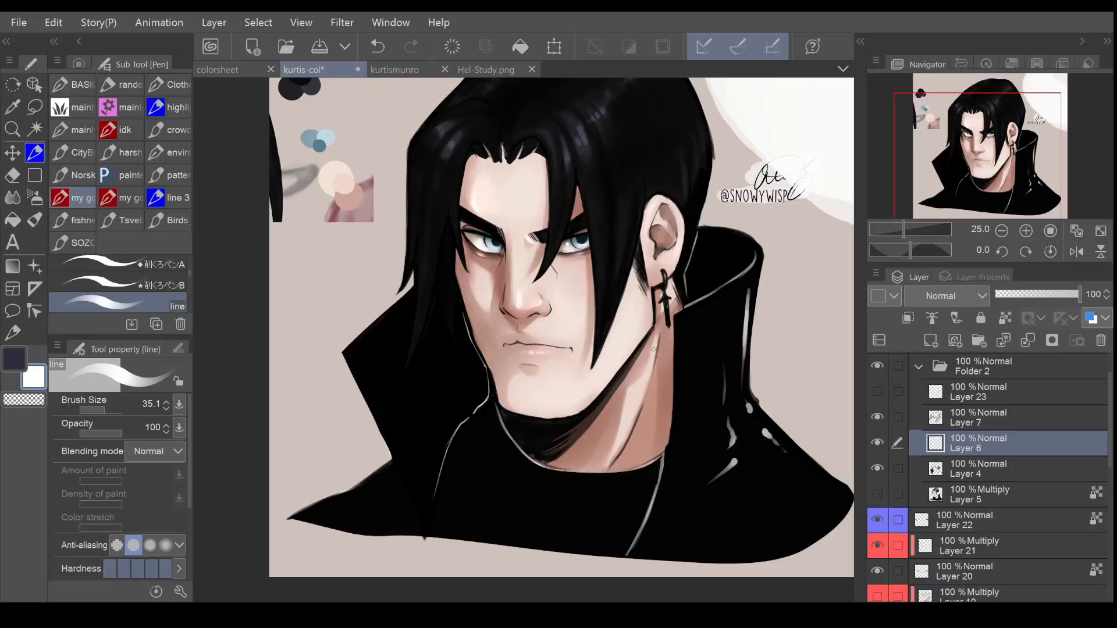
Draw thin white lines along the hair ends over the collar and undo the last stroke
mouse_move(436, 305)
mouse_down()
mouse_move(399, 366)
mouse_move(415, 295)
mouse_move(401, 374)
mouse_up()
mouse_move(459, 350)
mouse_down()
mouse_move(455, 311)
mouse_move(411, 301)
mouse_up()
key(ctrl+z)
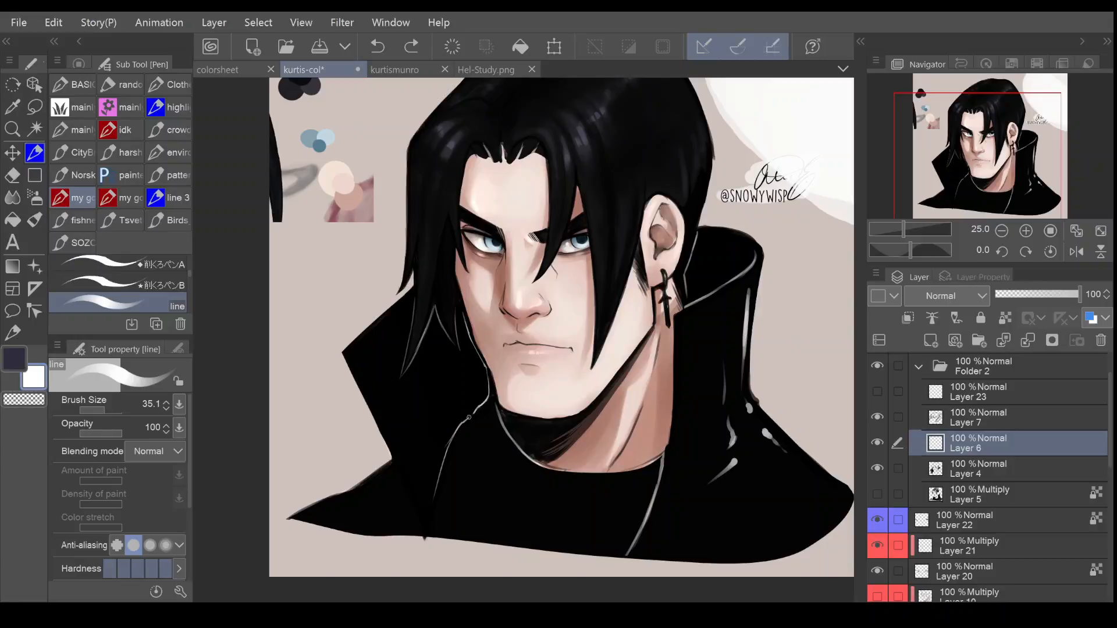
Touch up the white line down the coat's front edge and add small highlights to the cross earring
drag(466, 421, 473, 414)
drag(437, 487, 429, 525)
drag(666, 304, 669, 323)
drag(665, 274, 666, 283)
Hide the white background shape on Layer 14 and the colour swatches on Layer 12
drag(899, 229, 898, 226)
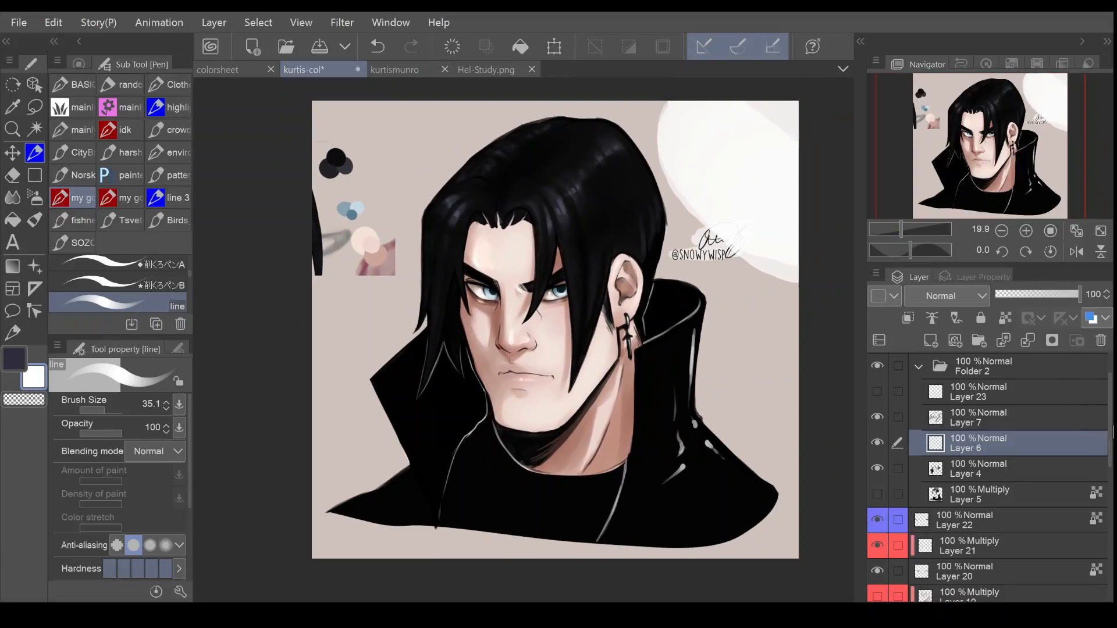
drag(1109, 443, 1104, 399)
click(877, 366)
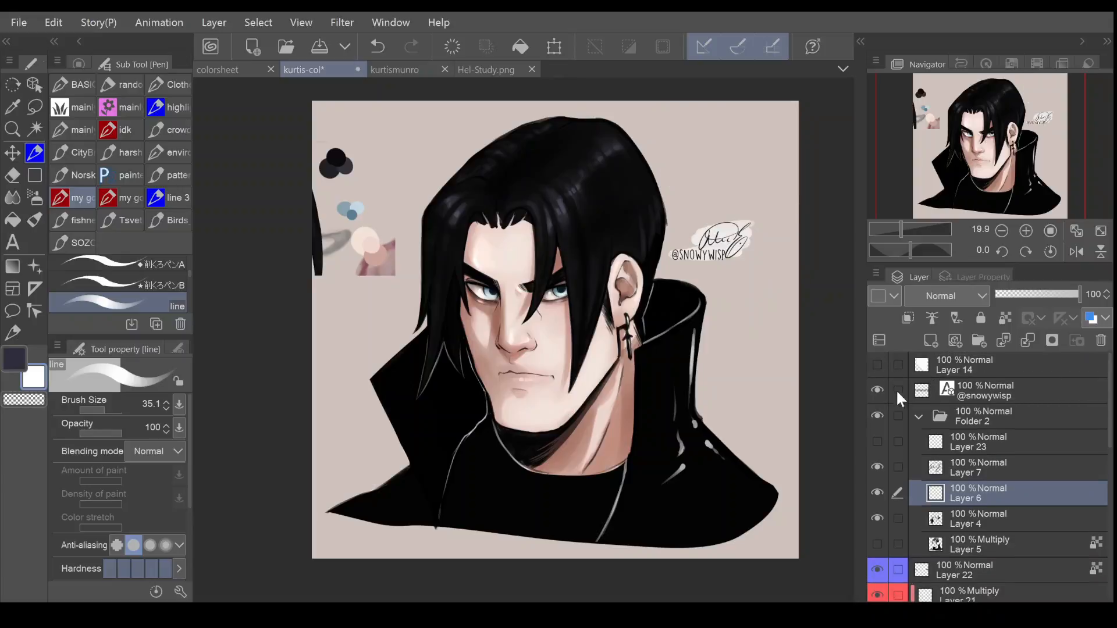
drag(1109, 408, 1110, 587)
click(878, 519)
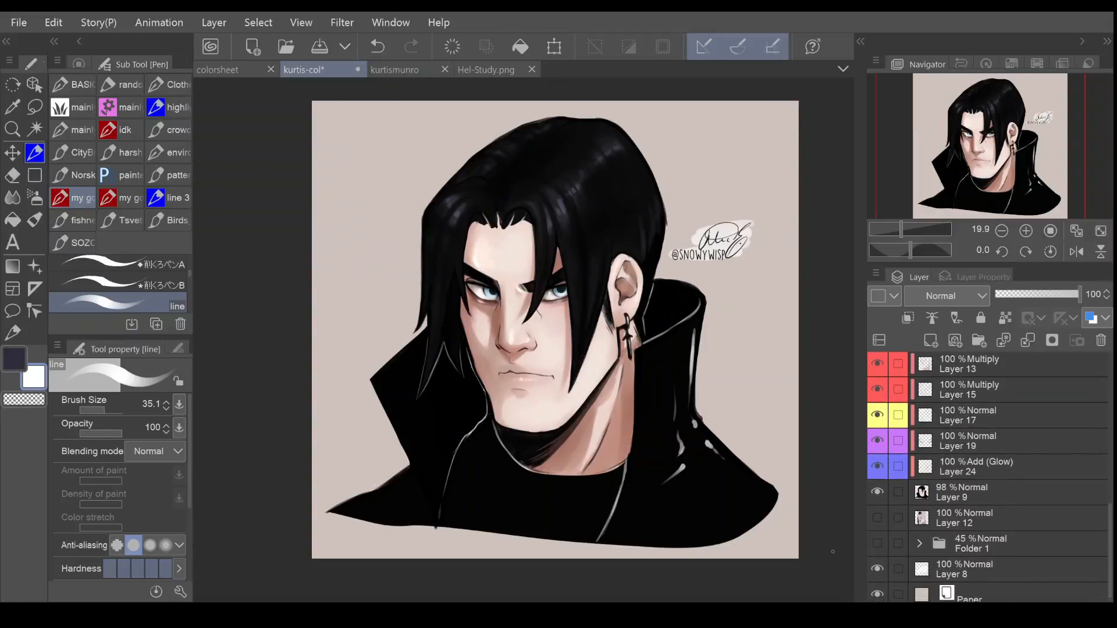